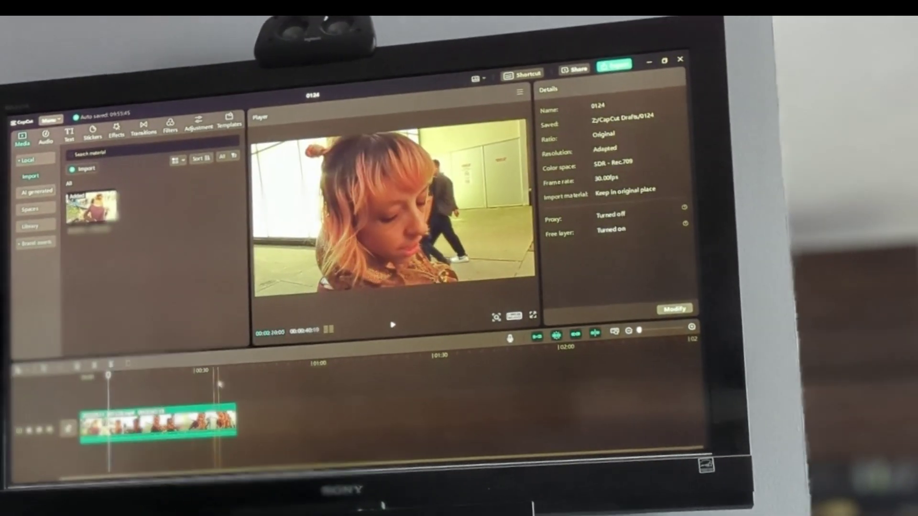
Turn off the timeline's preview axis and reposition the playhead to 00:00:07:09 in the clip.
key("space")
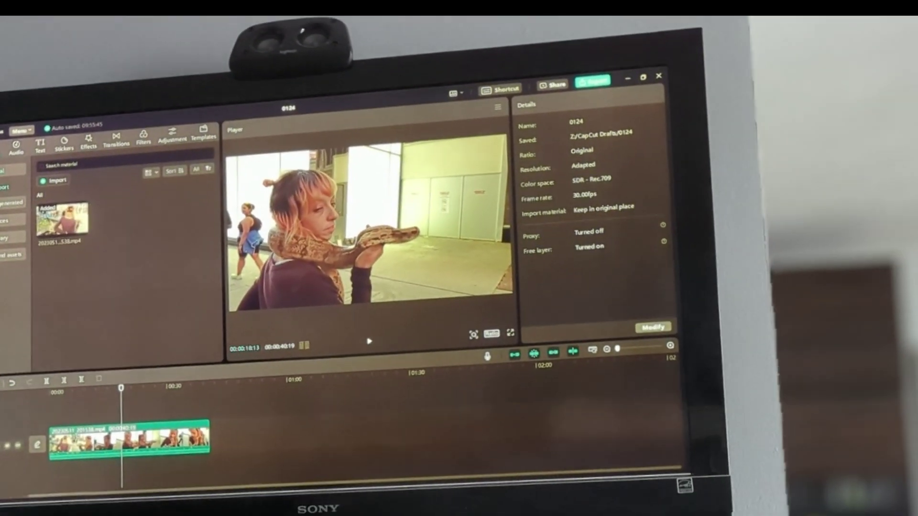
key("space")
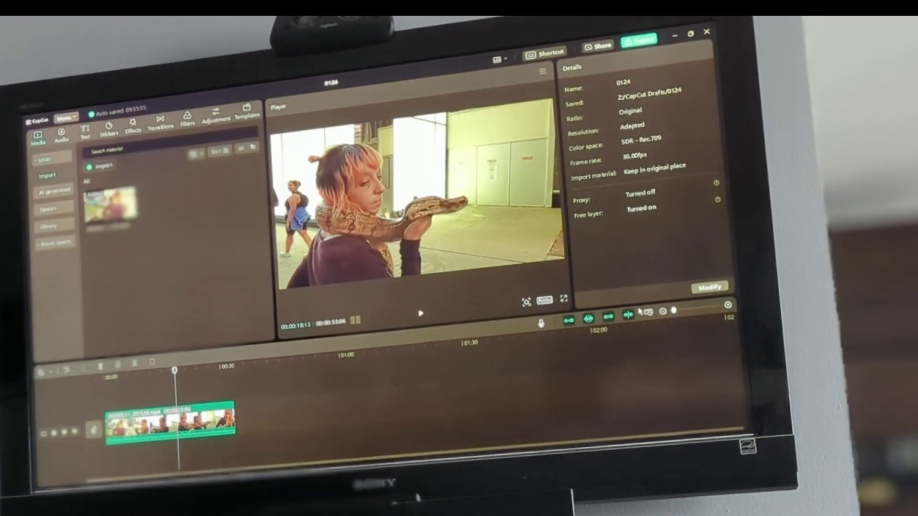
left_click(628, 318)
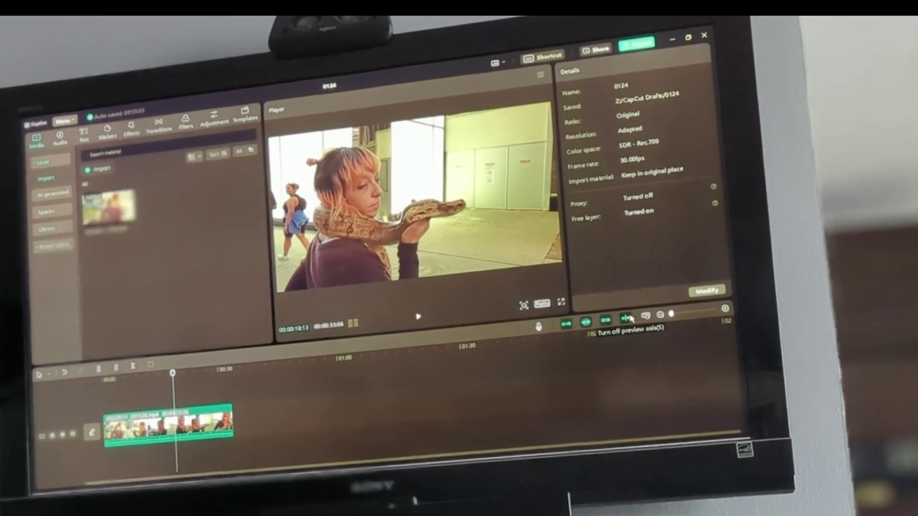
left_click(179, 388)
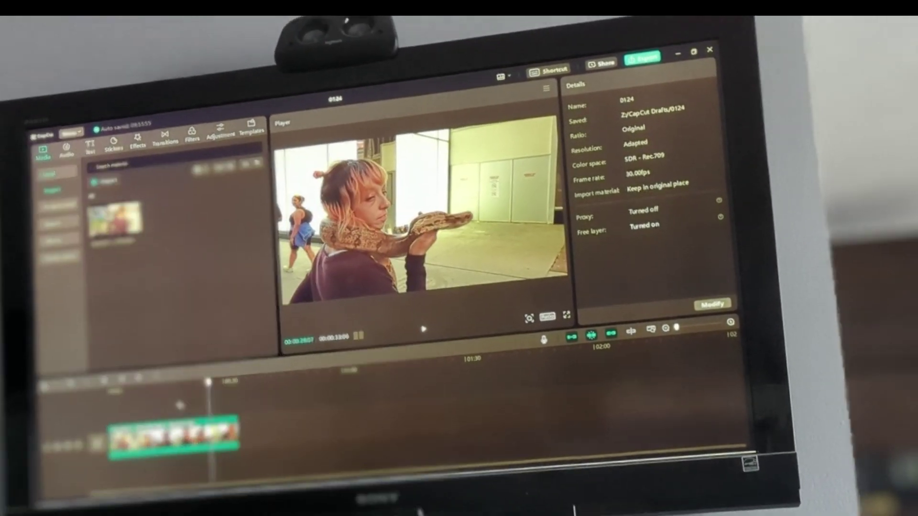
left_click(139, 382)
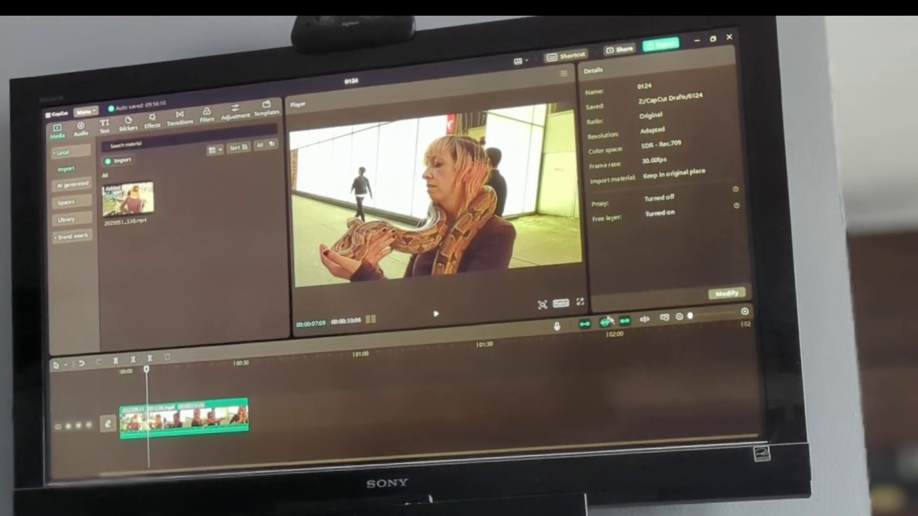
left_click(645, 319)
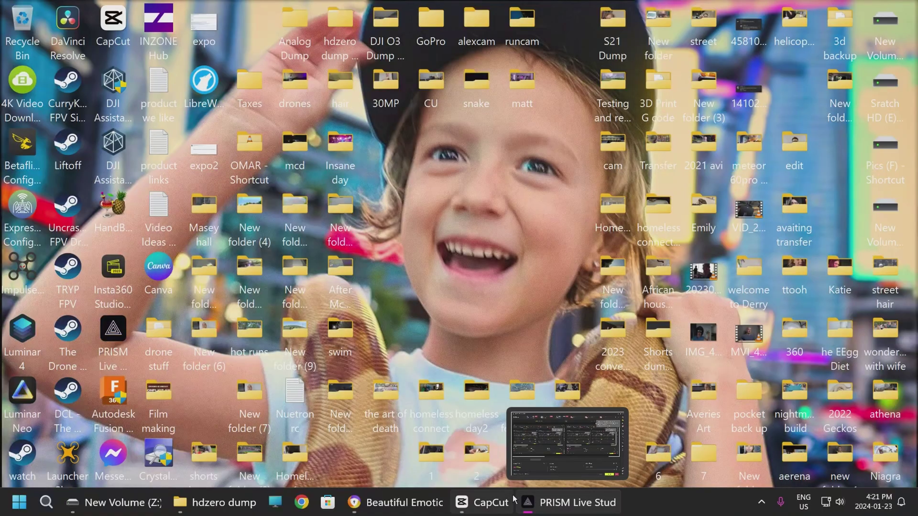
Switch to CapCut and create a new project.
left_click(512, 500)
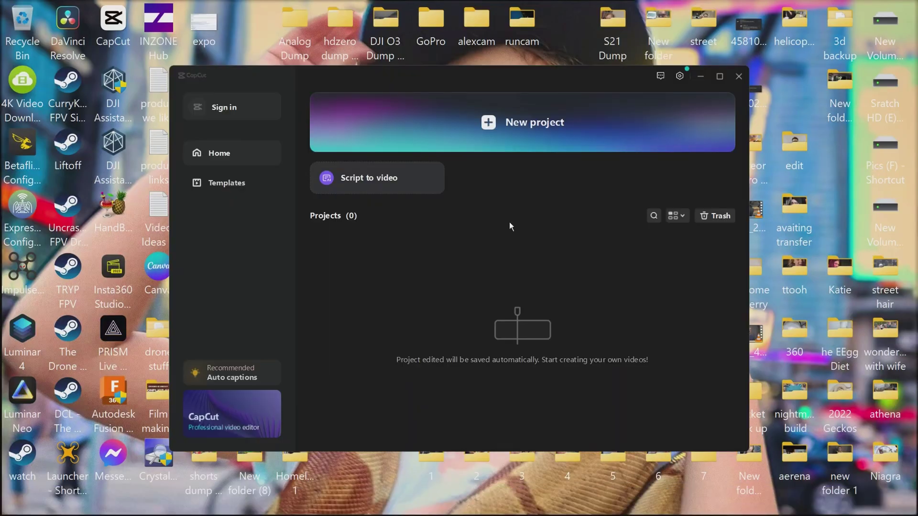
left_click(511, 140)
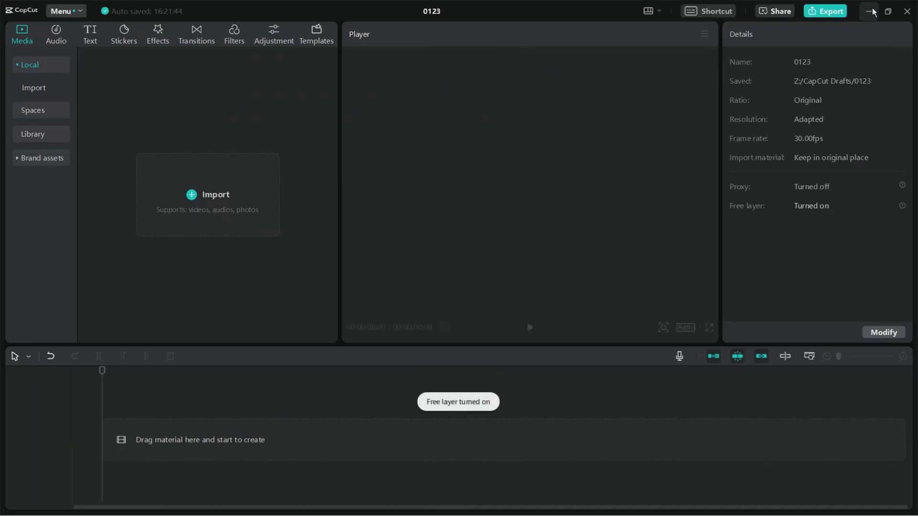
Open the hdzero dump folder from the desktop and bring it in front of the empty CapCut project.
left_click(871, 11)
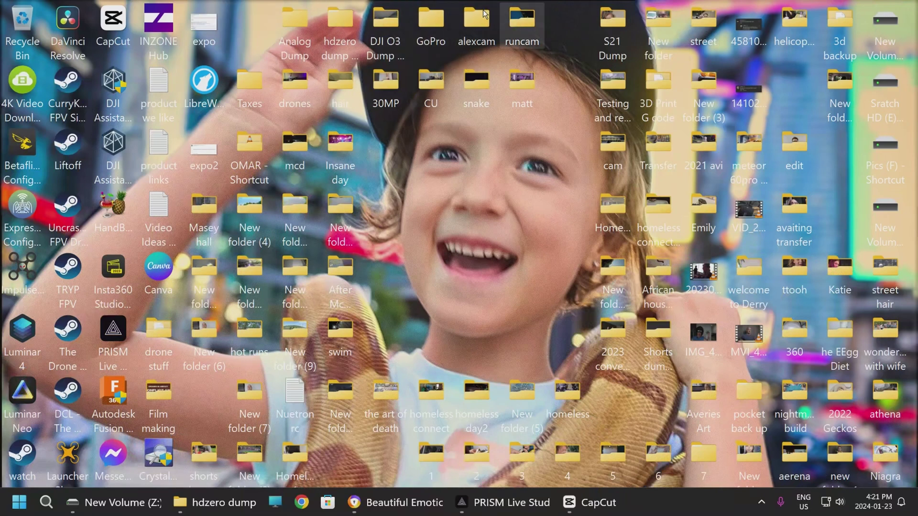
double_click(348, 16)
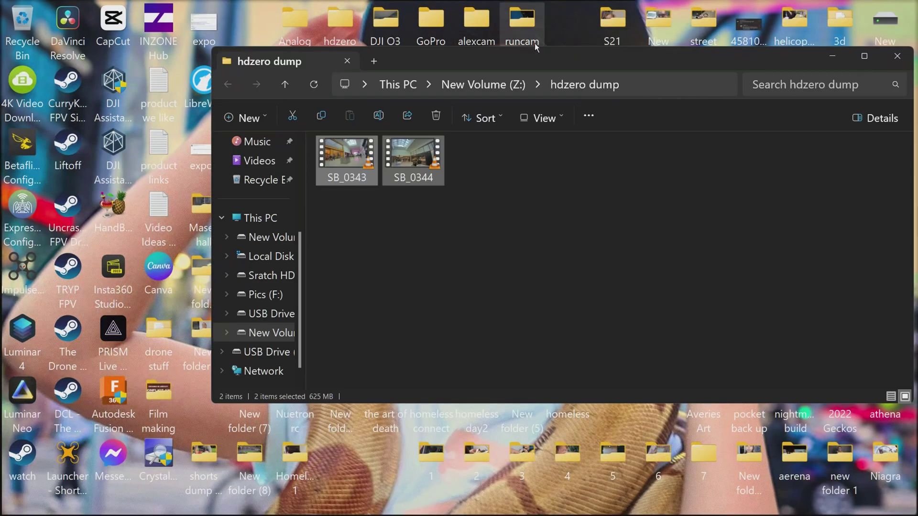
key("alt+Tab")
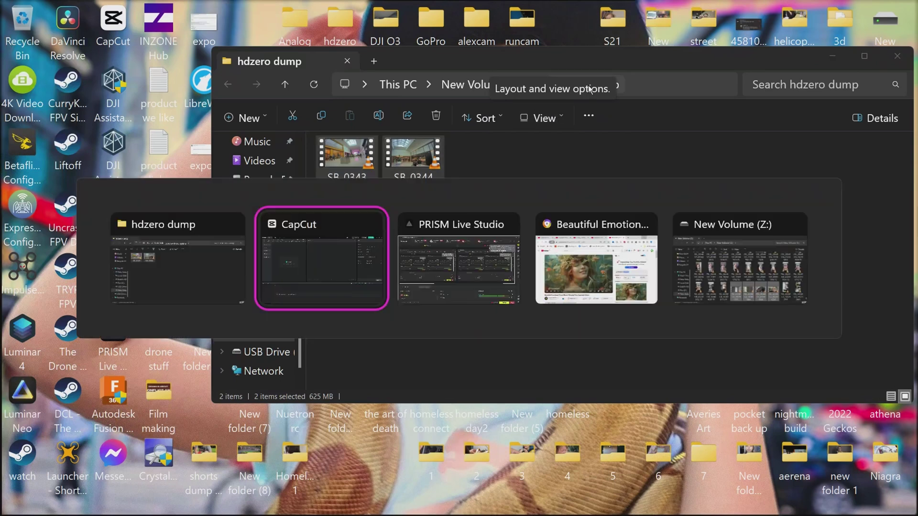
key("alt+Tab")
key("alt+Tab")
key("alt+Tab")
key("alt+Tab")
key("alt+Tab")
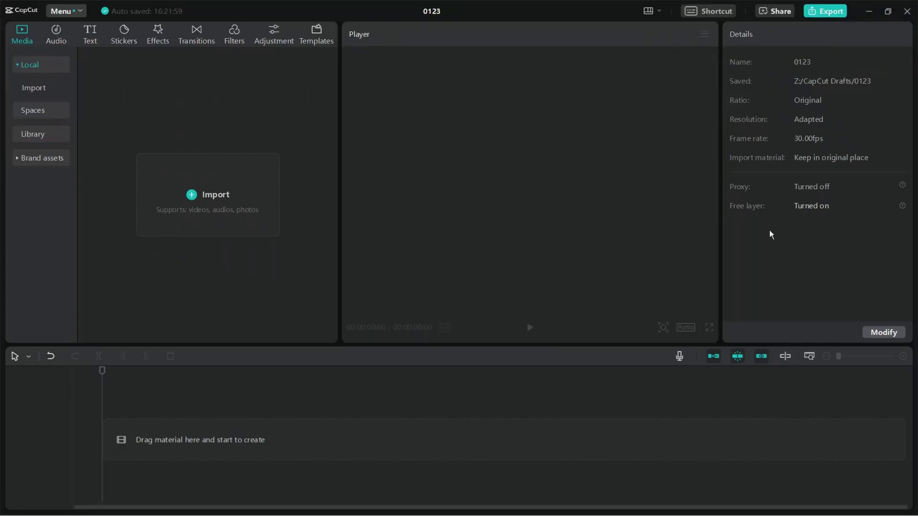
key("alt+Tab")
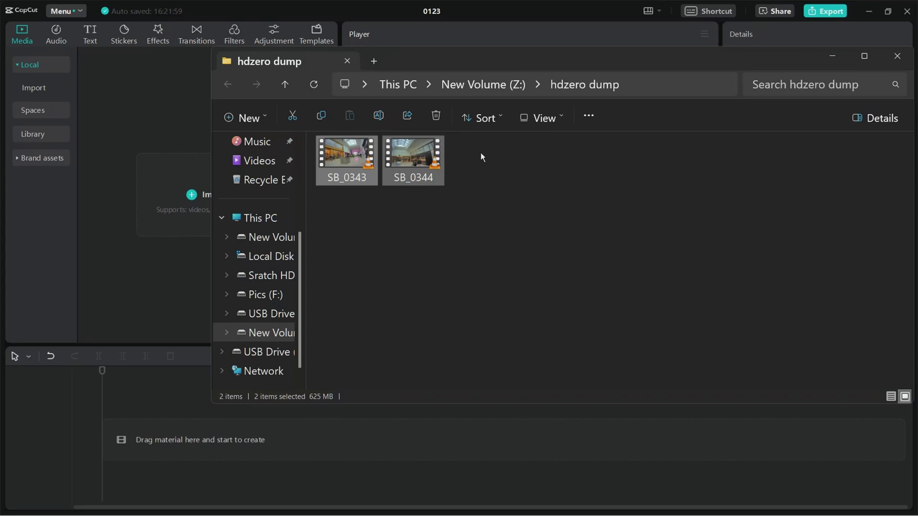
Examine the detailed file properties of the SB_0343 and SB_0344 videos, including video, audio and file type information.
left_click_drag(505, 155, 355, 251)
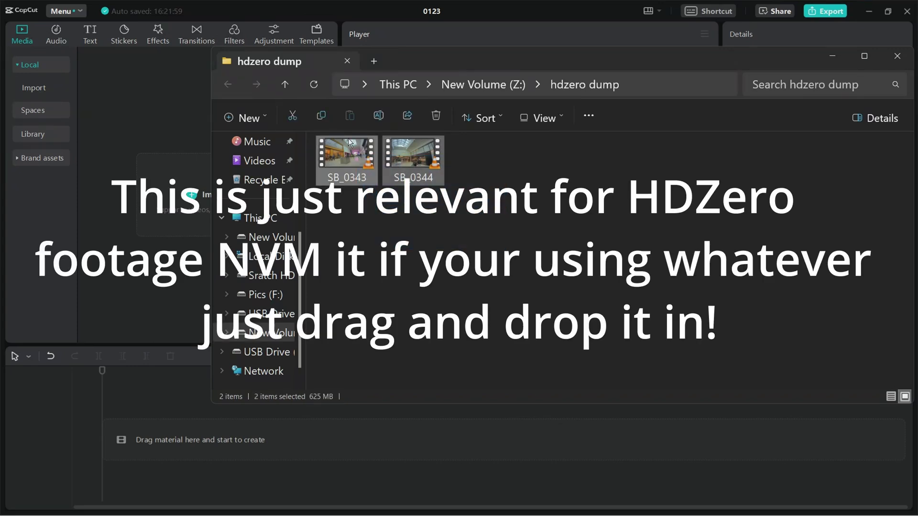
right_click(351, 151)
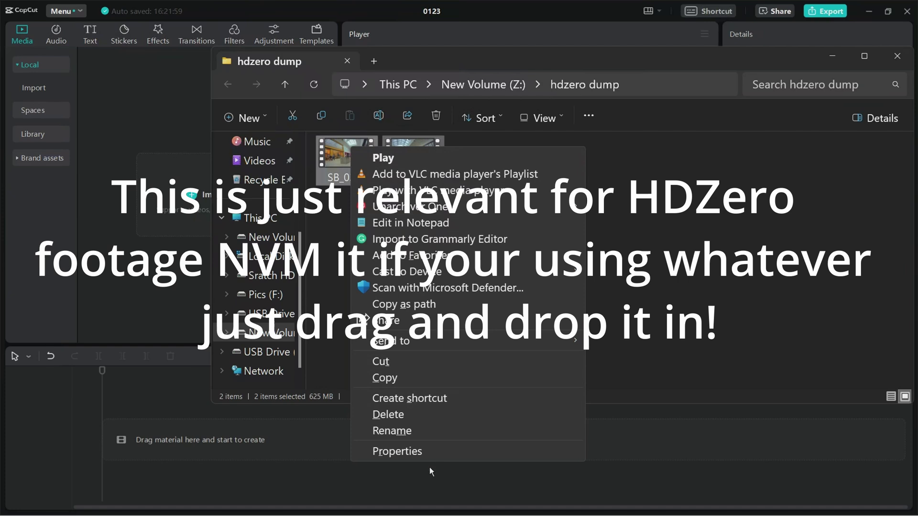
left_click(421, 454)
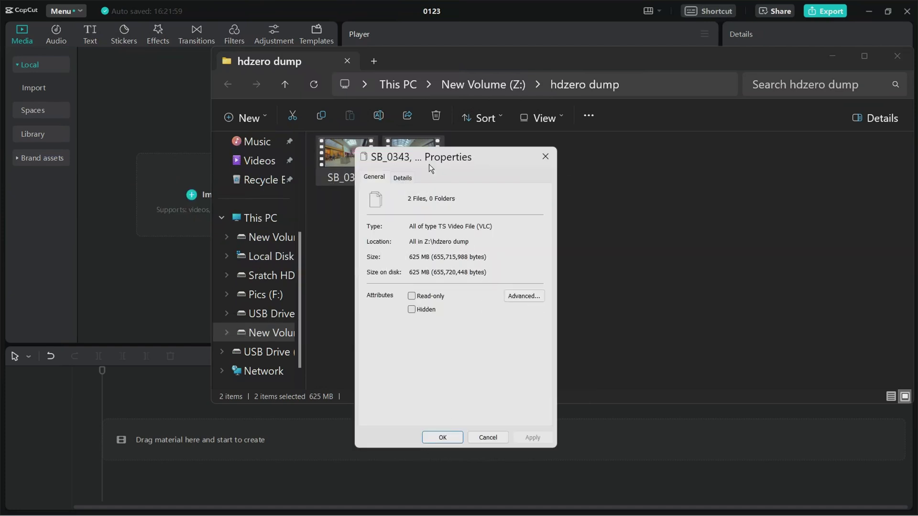
left_click(403, 177)
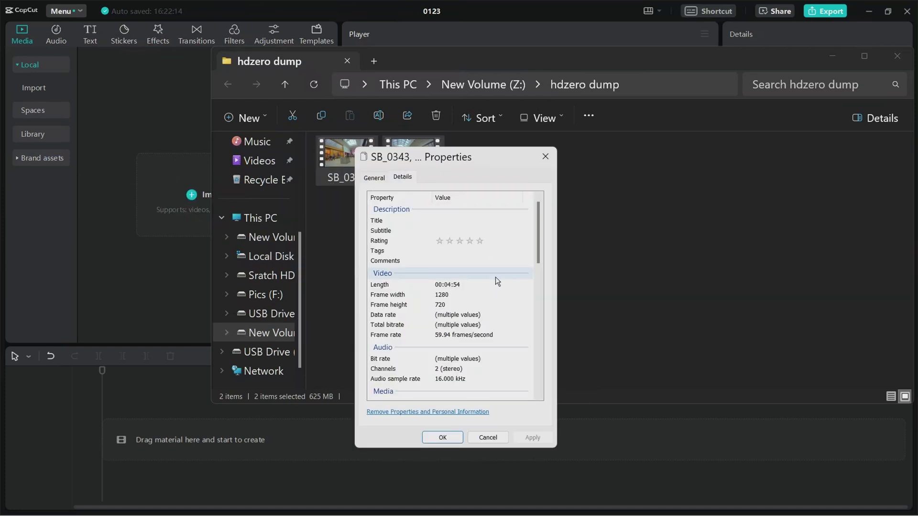
scroll(495, 281, "down", 10)
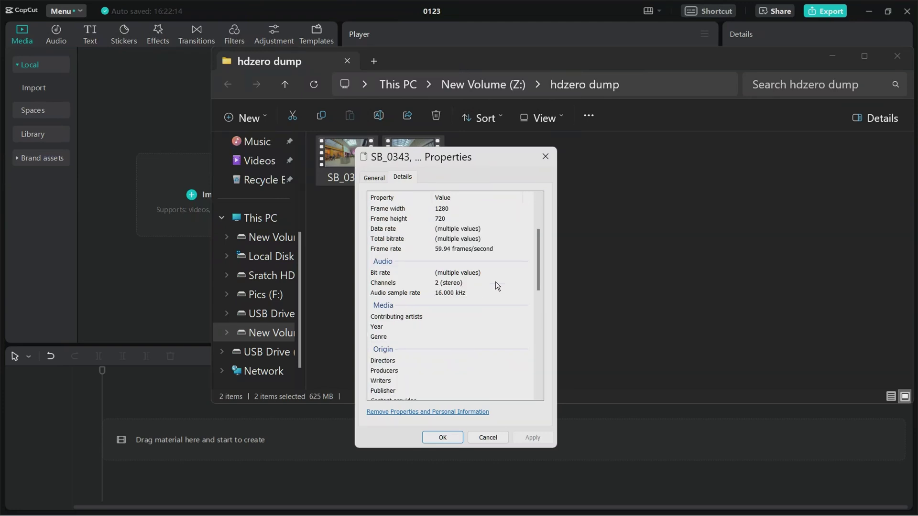
scroll(496, 282, "down", 3)
left_click(478, 362)
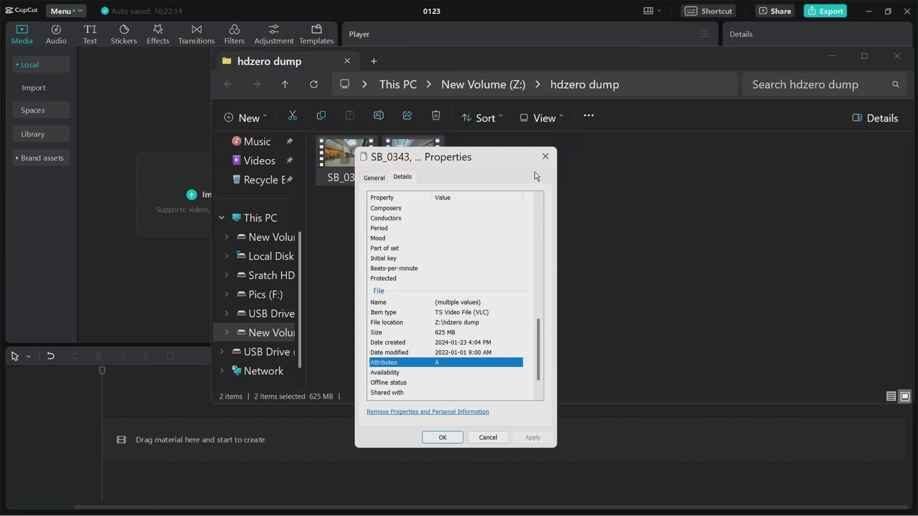
left_click(545, 156)
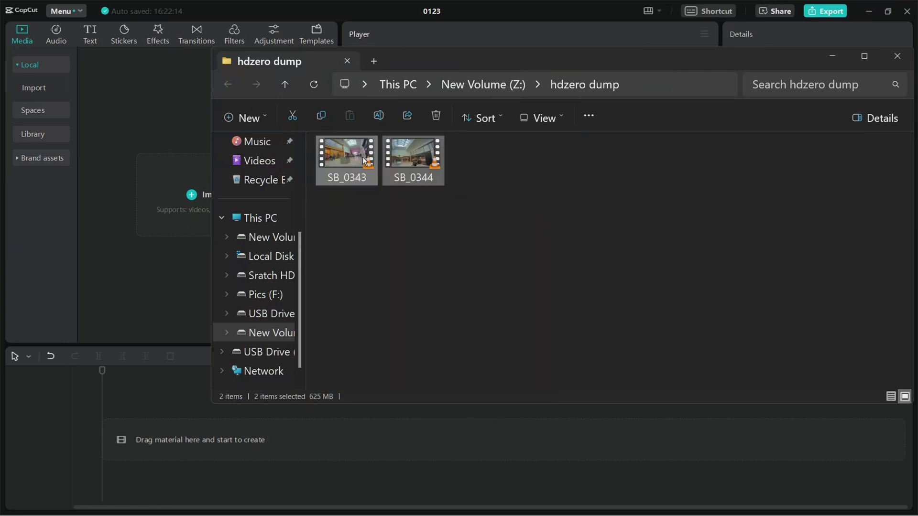
Import SB_0343 and SB_0344 into the project media and add both clips to the timeline.
mouse_move(354, 157)
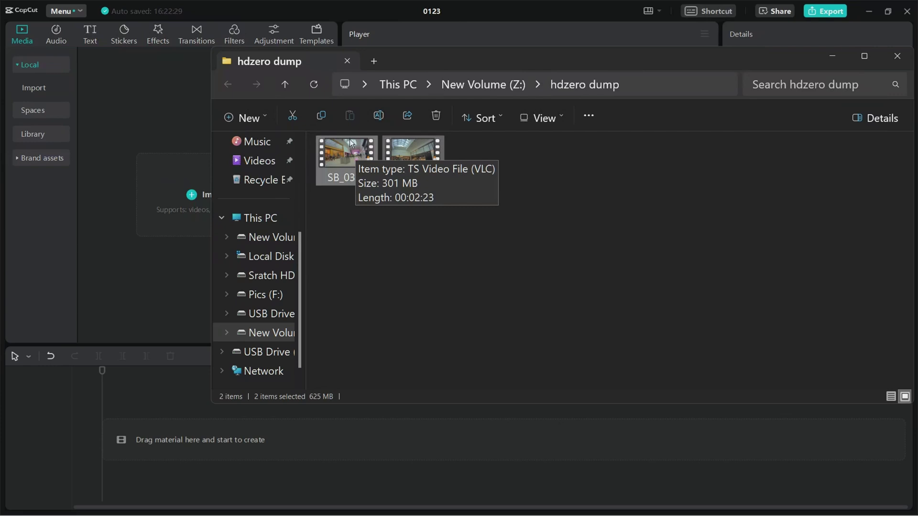
left_click_drag(352, 153, 184, 183)
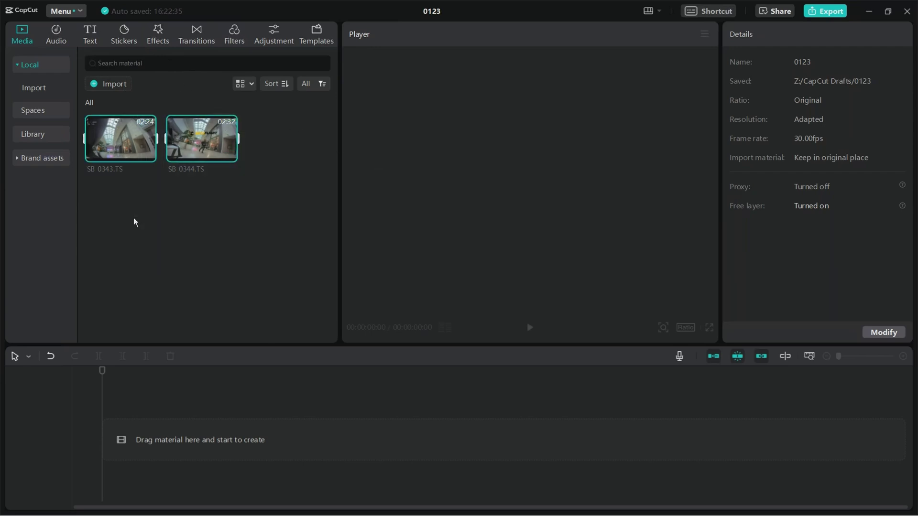
left_click_drag(116, 139, 150, 429)
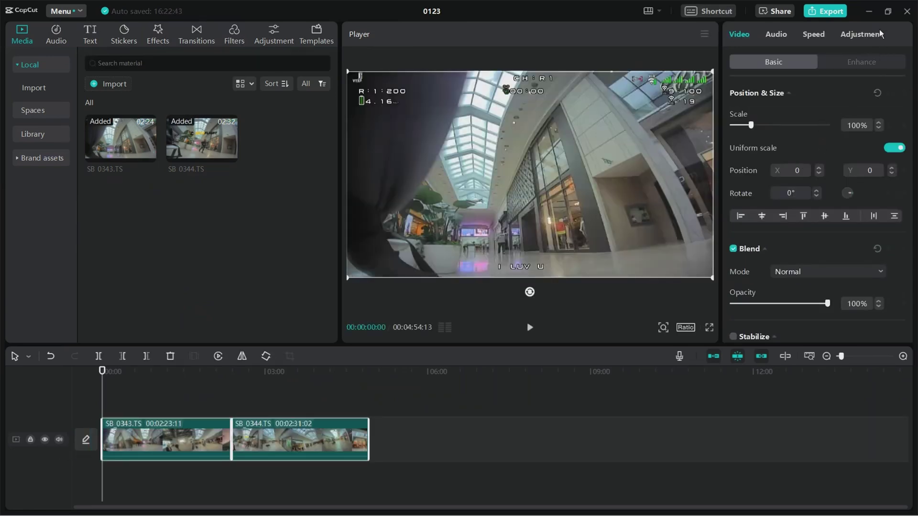
Set the player's preview quality to Performance priority and open the Curves adjustments for the timeline clip.
left_click(873, 31)
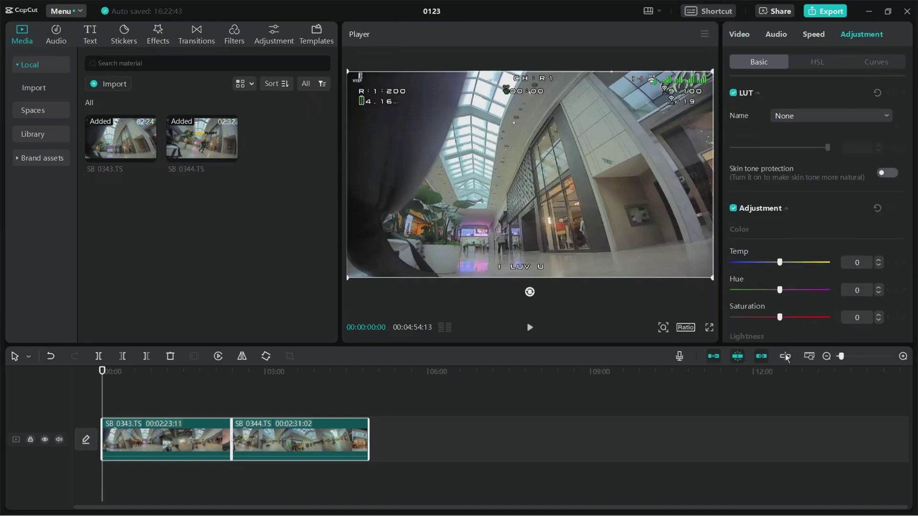
left_click(705, 34)
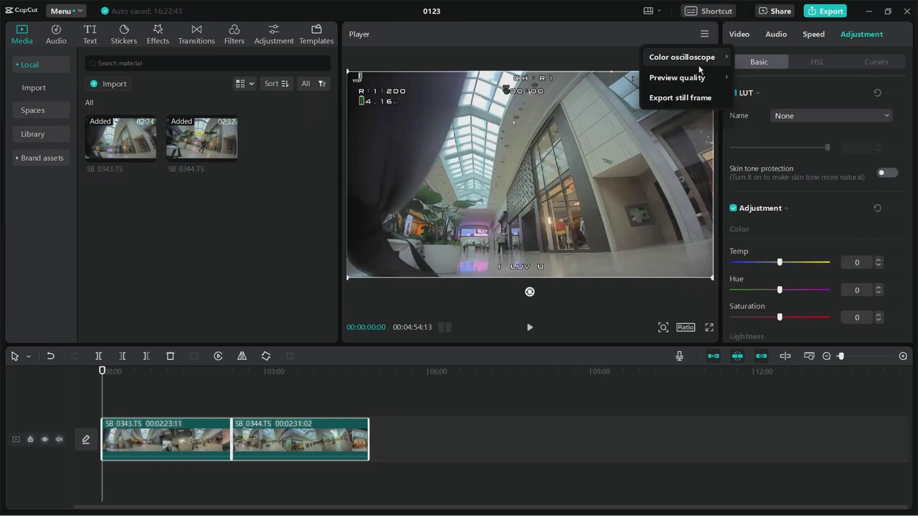
mouse_move(698, 79)
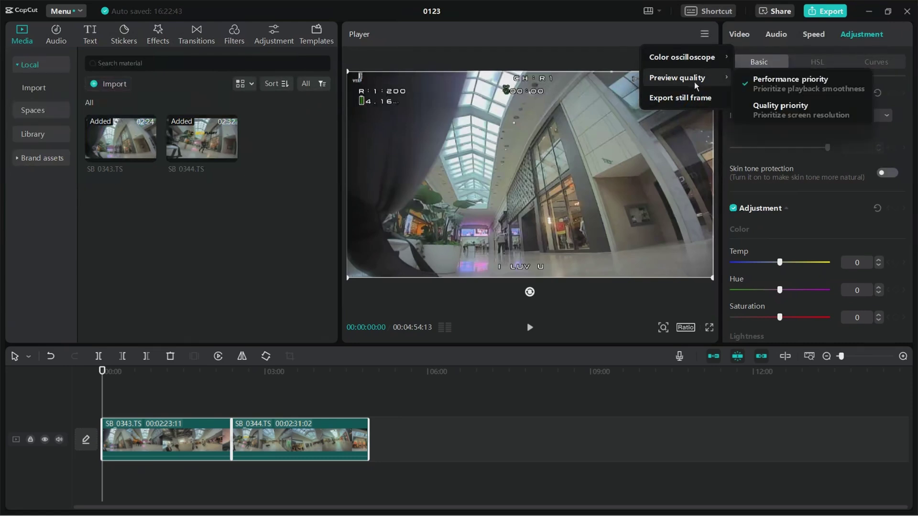
left_click(811, 90)
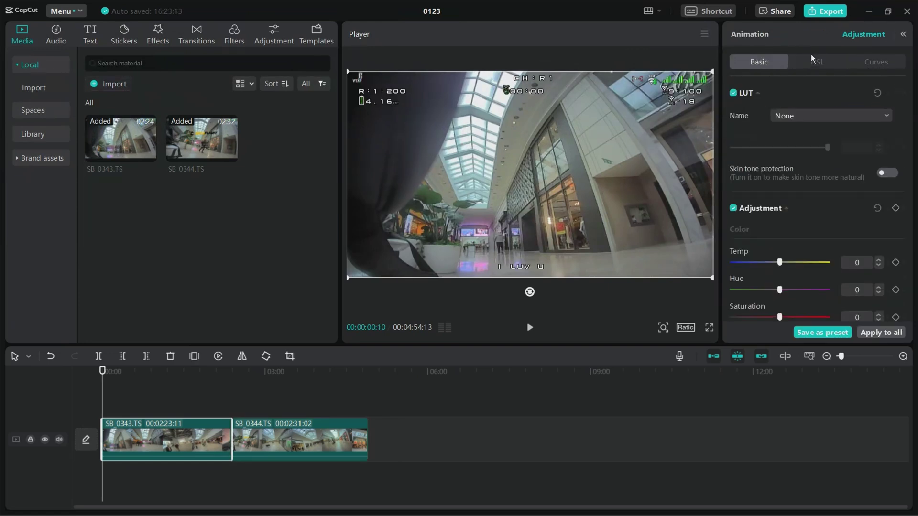
left_click(896, 66)
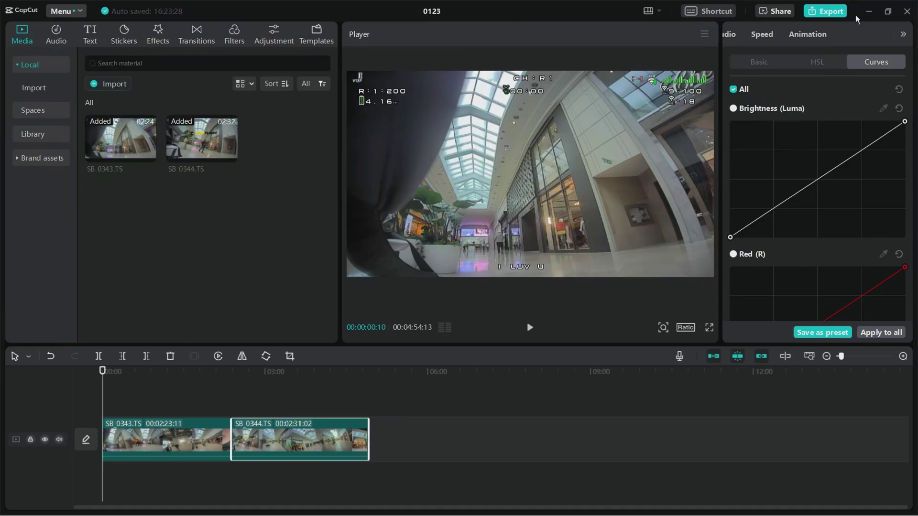
Close the hdzero dump folder window and switch to the browser with the Beautiful Emotional Piano Music video on YouTube.
left_click(869, 10)
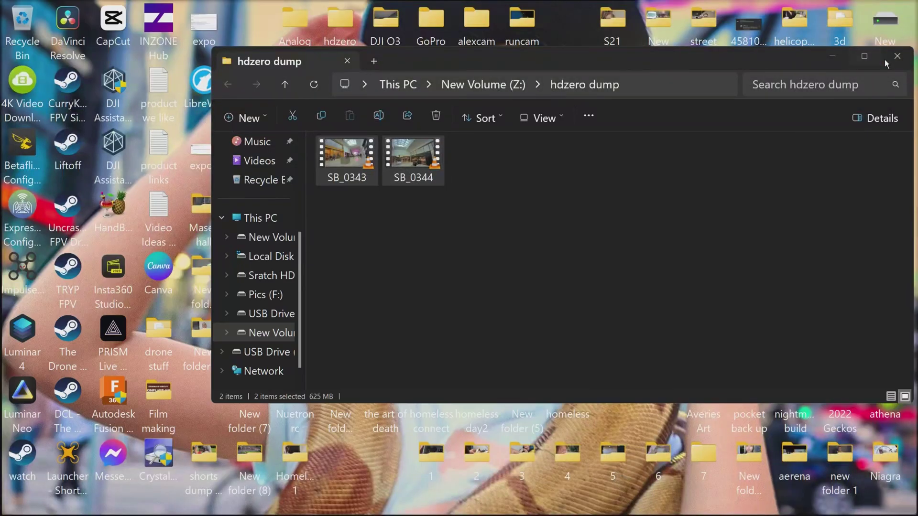
left_click(897, 56)
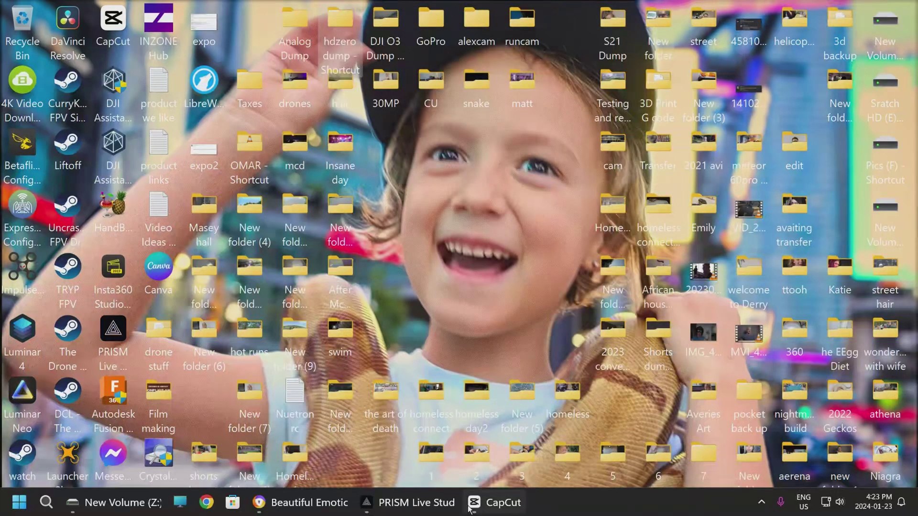
mouse_move(470, 508)
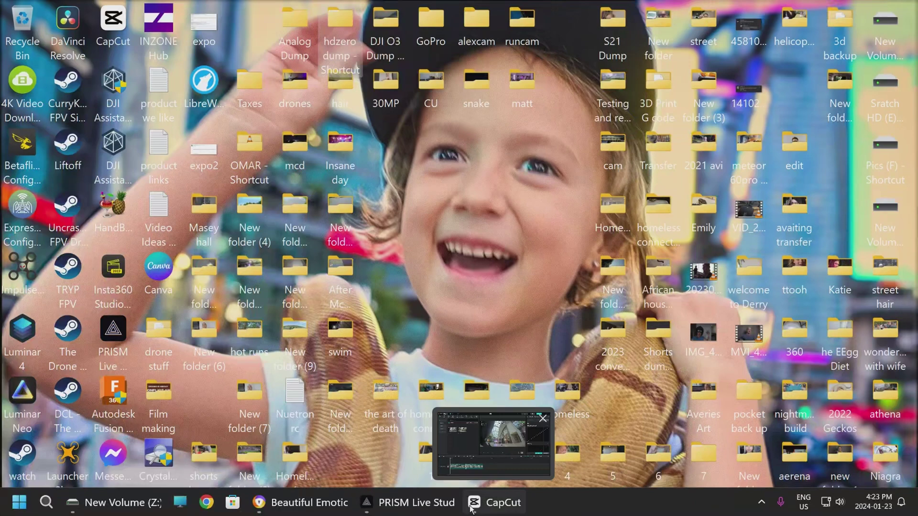
left_click(290, 504)
Look through the playlists available for saving the Beautiful Emotional Piano Music video, and close the list without choosing one.
scroll(330, 440, "down", 2)
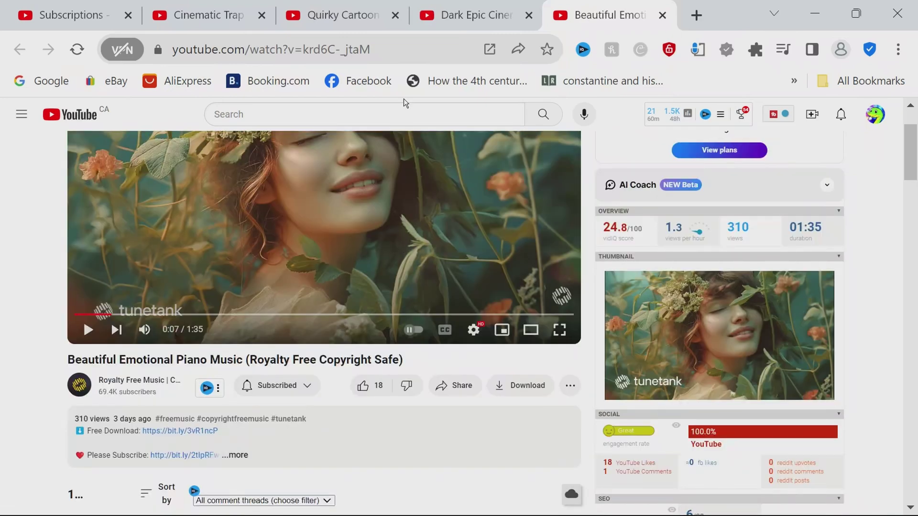
left_click(571, 386)
left_click(597, 415)
scroll(383, 273, "down", 3)
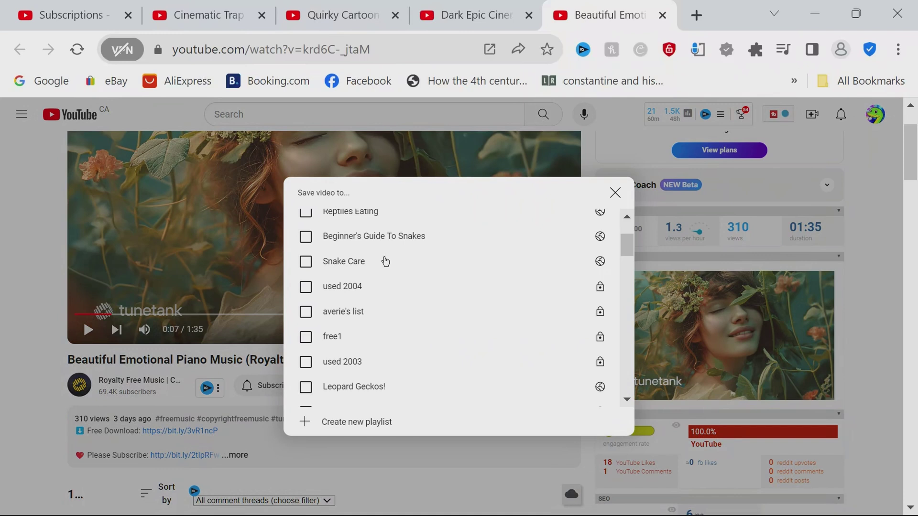
scroll(340, 337, "down", 2)
scroll(342, 336, "down", 3)
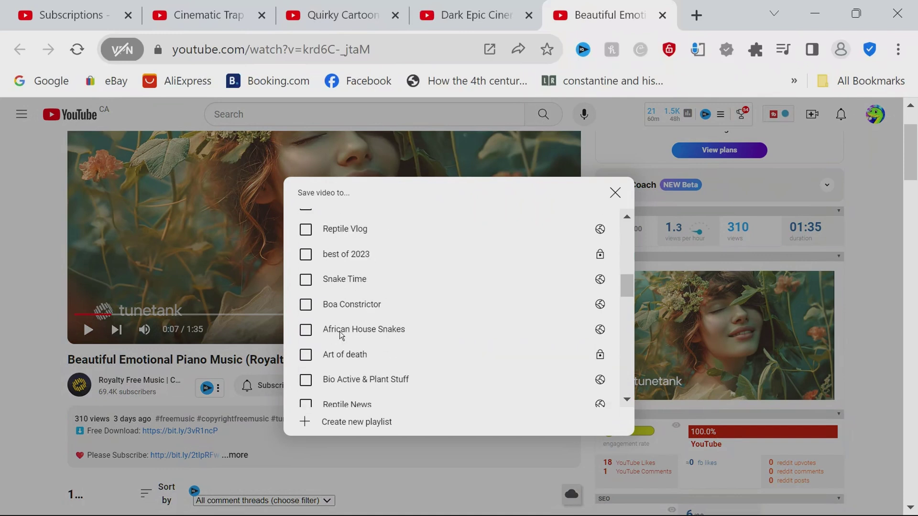
scroll(525, 308, "up", 3)
scroll(525, 311, "down", 6)
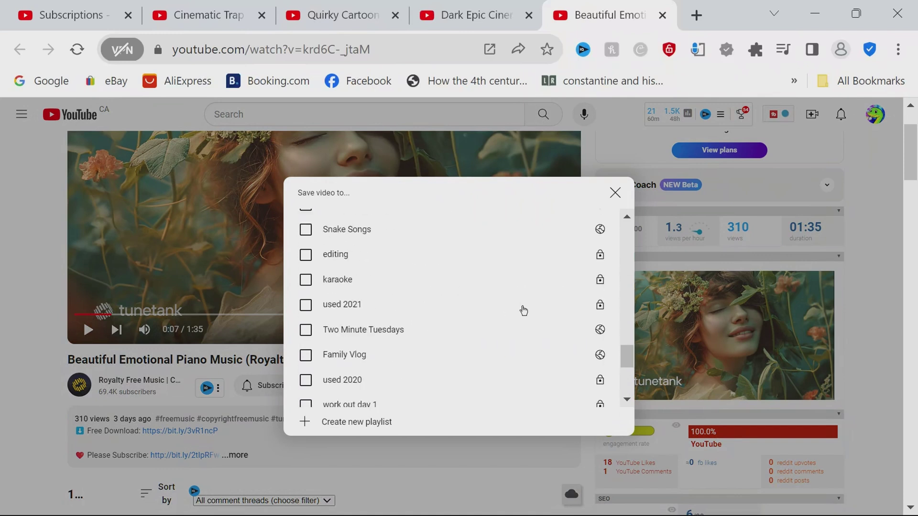
scroll(383, 274, "up", 10)
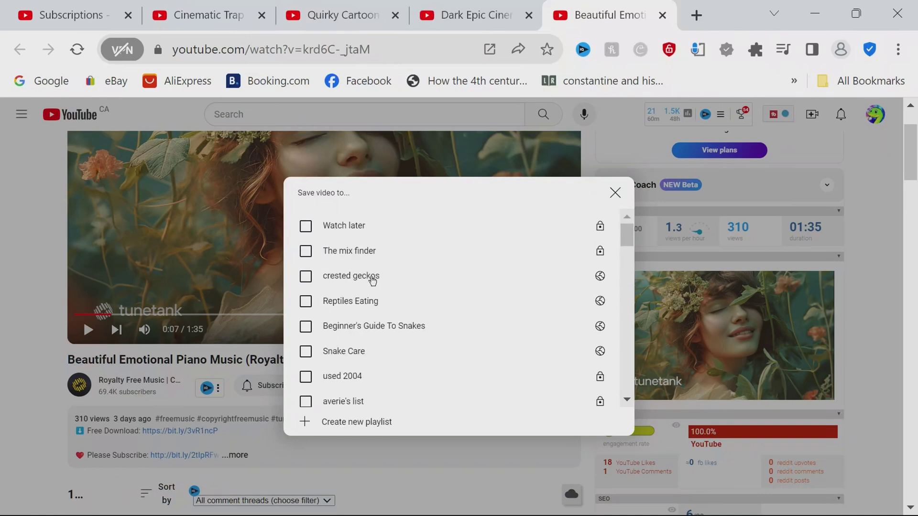
scroll(390, 261, "down", 4)
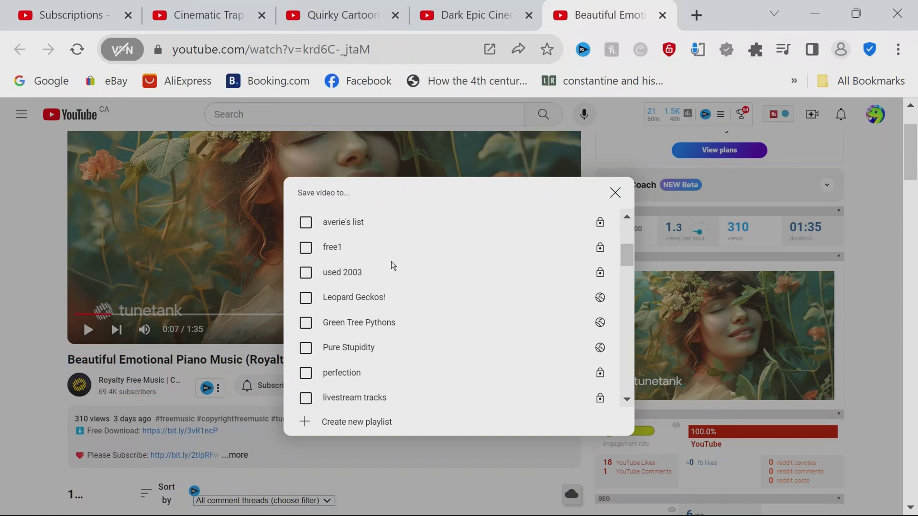
scroll(387, 259, "down", 6)
scroll(383, 259, "up", 4)
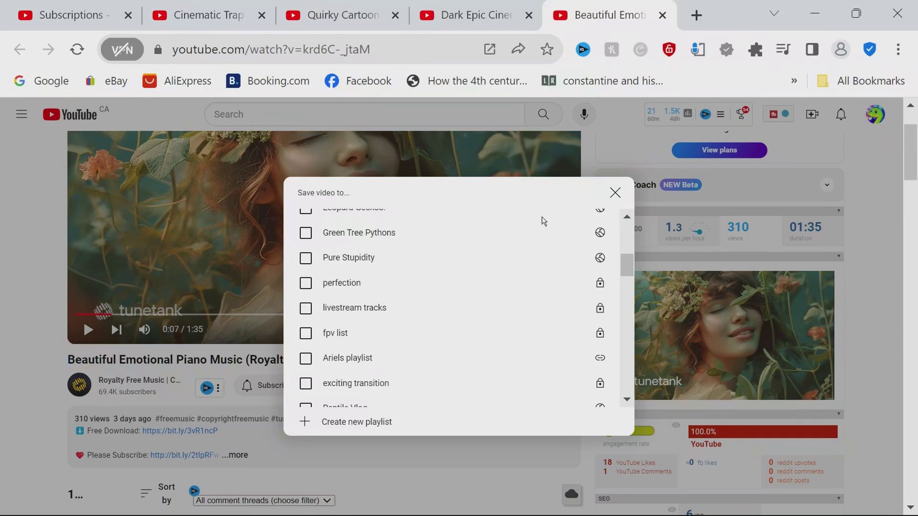
left_click(617, 193)
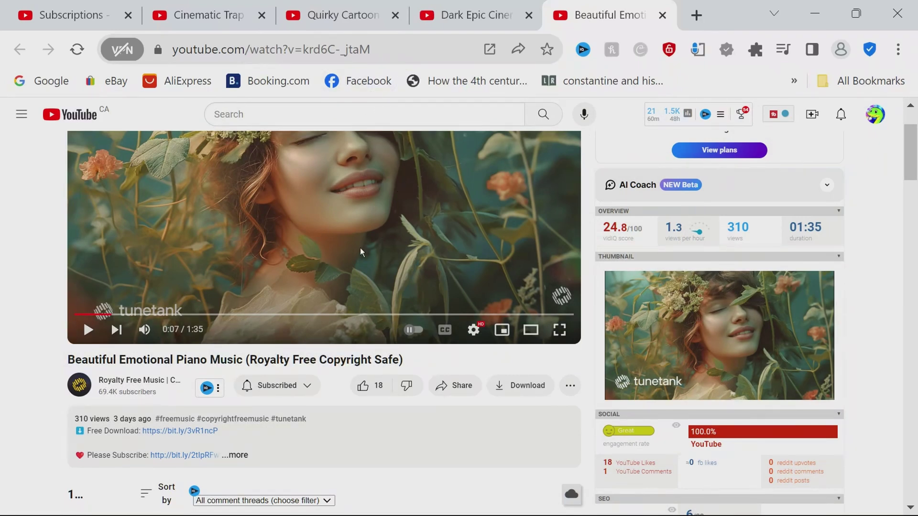
Preview a moment of the Beautiful Emotional Piano Music video and pause it.
left_click(342, 242)
scroll(341, 242, "up", 1)
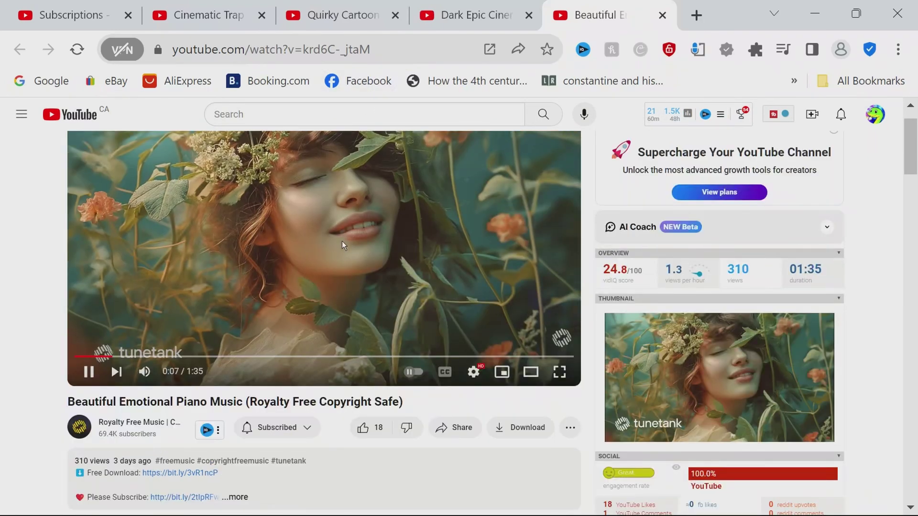
left_click(342, 241)
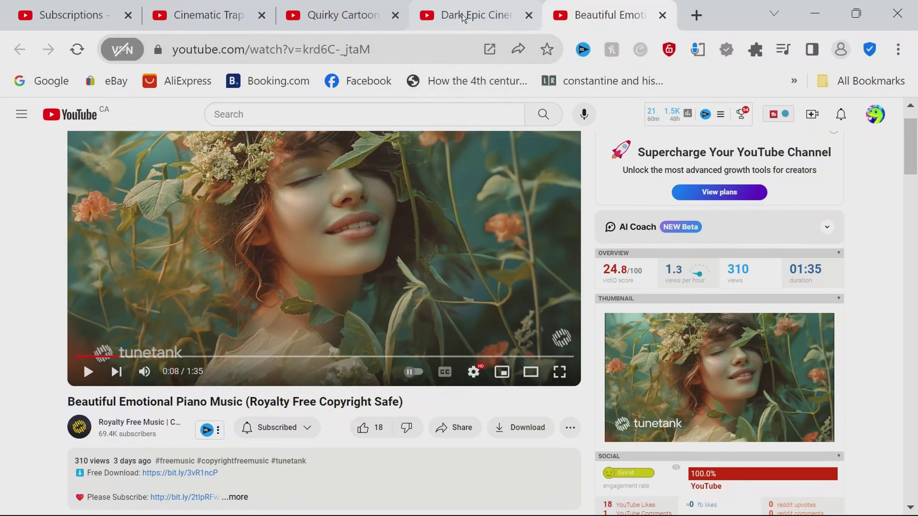
Preview the Quirky Cartoonish Adventurous Music video, checking the CapCut project briefly before returning to the browser.
left_click(334, 15)
left_click(309, 357)
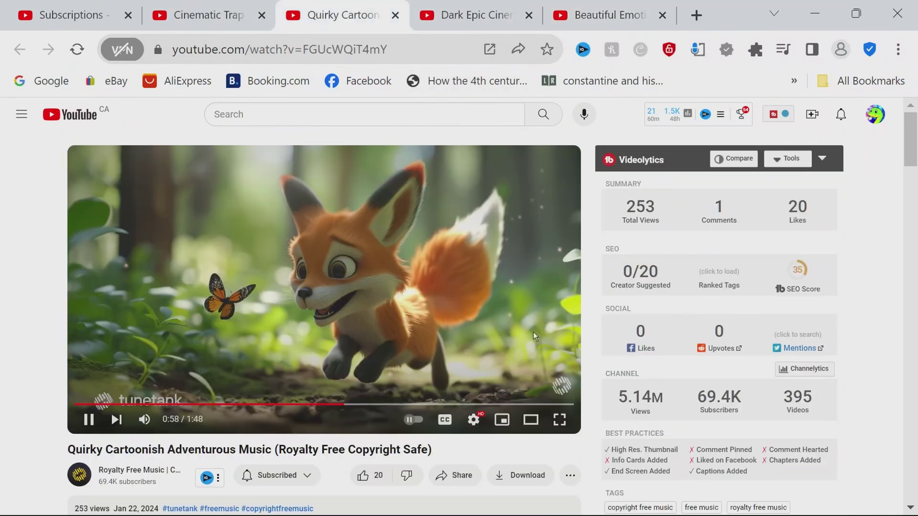
key("alt+Tab")
key("alt+Tab")
key("alt+Tab")
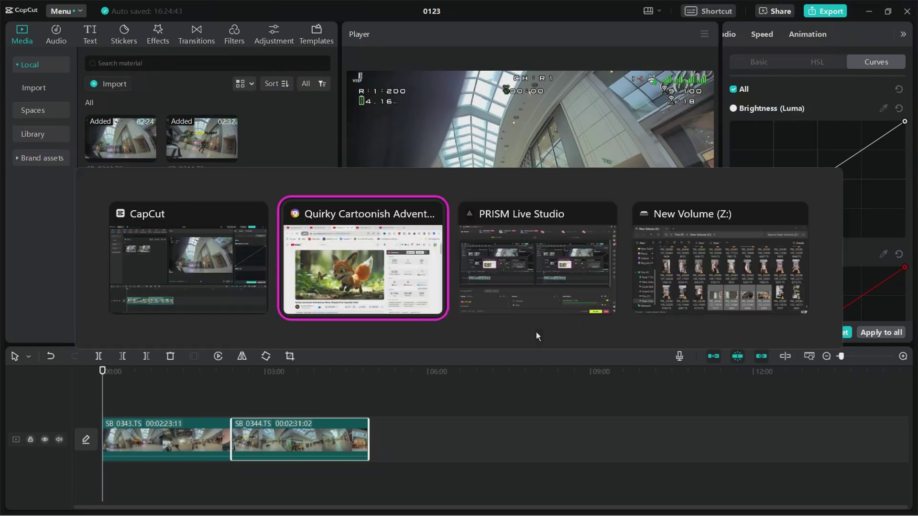
key("alt+Tab")
key("alt+Tab")
key("alt+Tab")
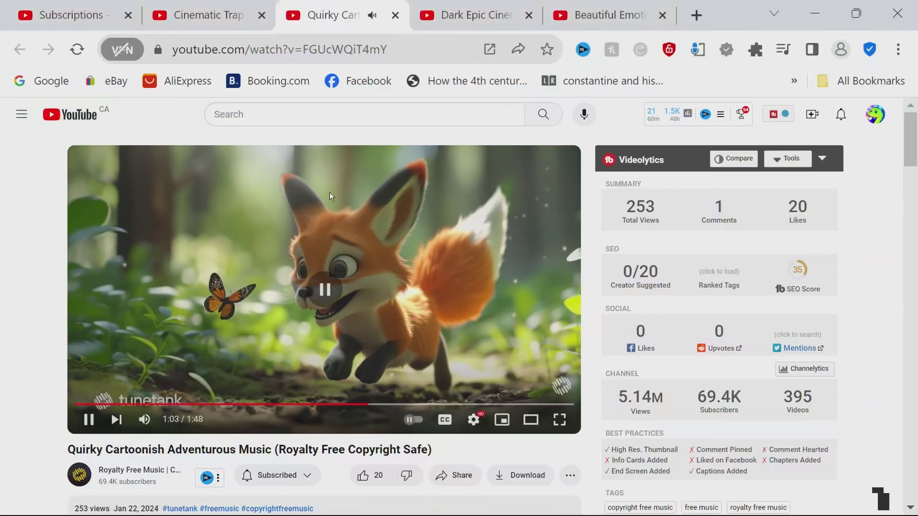
Preview a few seconds of the Cinematic Trap Drill by Infraction video and pause it.
left_click(229, 15)
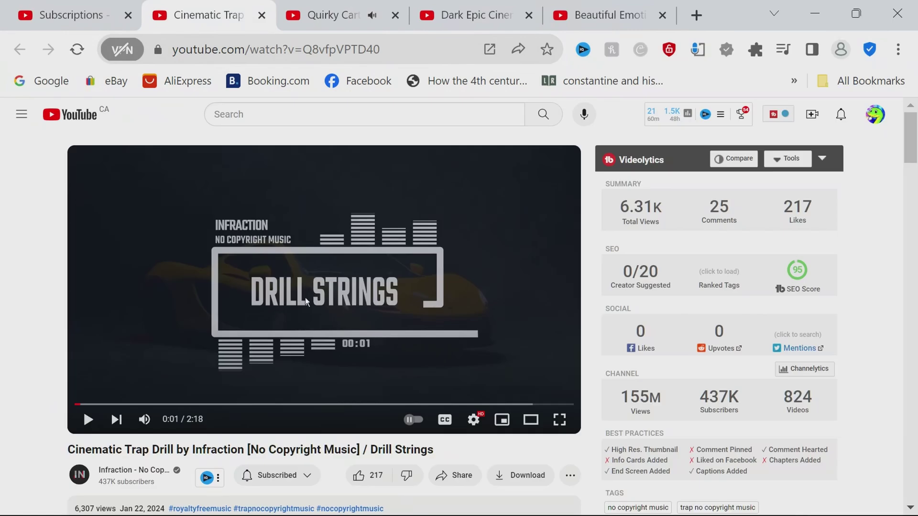
left_click(305, 297)
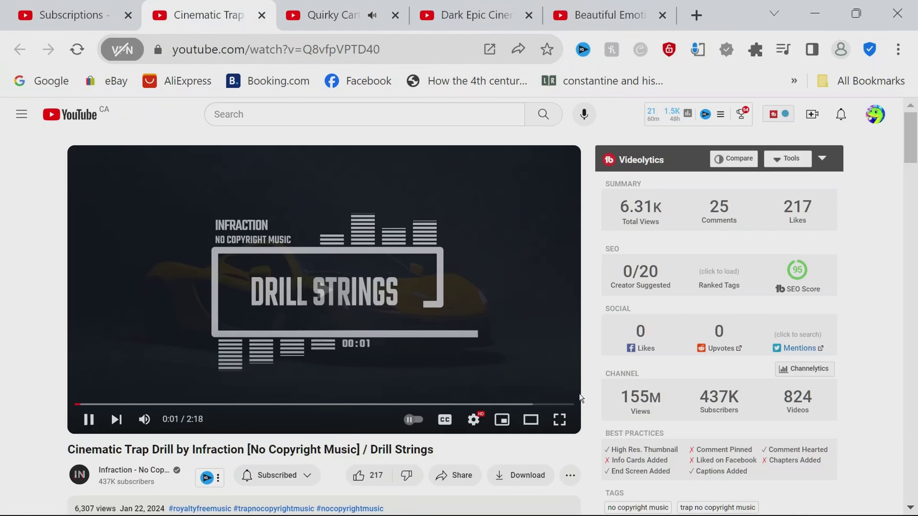
left_click(351, 298)
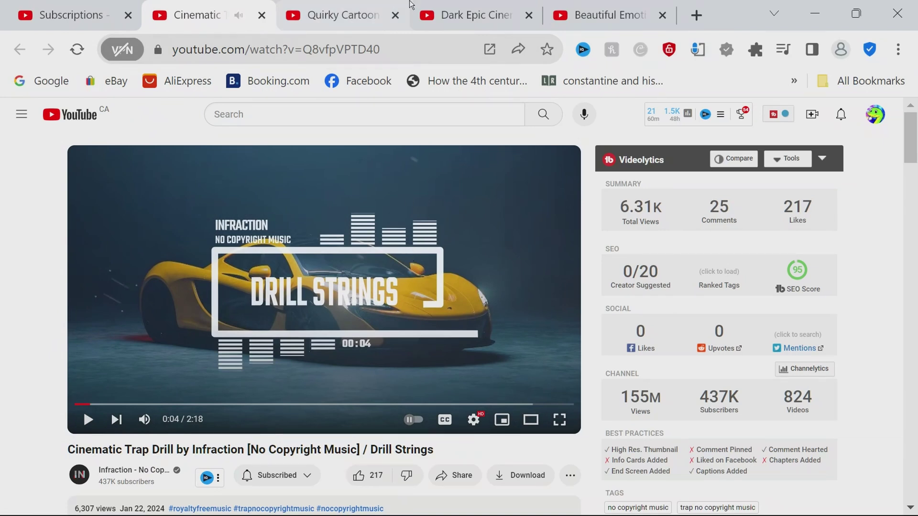
mouse_move(372, 5)
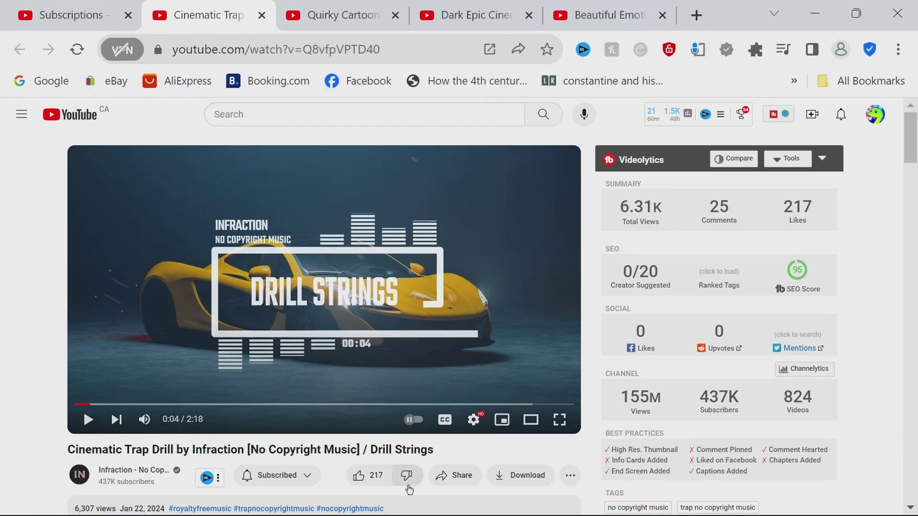
Switch to CapCut, move the playhead to the end of the SB_0344 clip to check the footage length, and minimize the project.
mouse_move(406, 502)
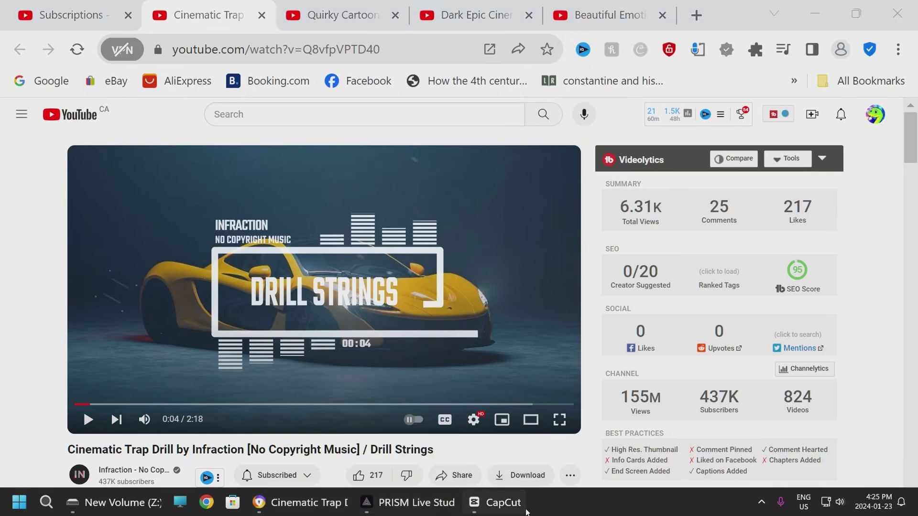
left_click(492, 502)
left_click(369, 371)
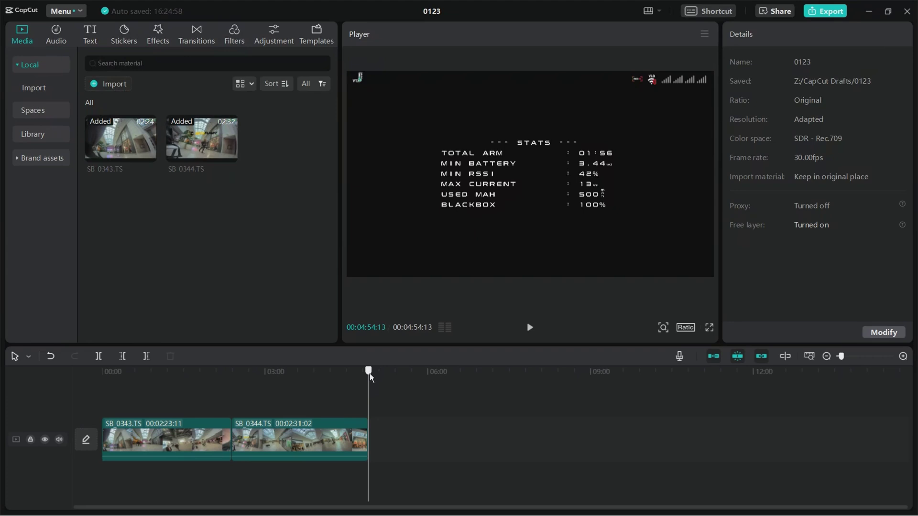
left_click(370, 378)
left_click(875, 12)
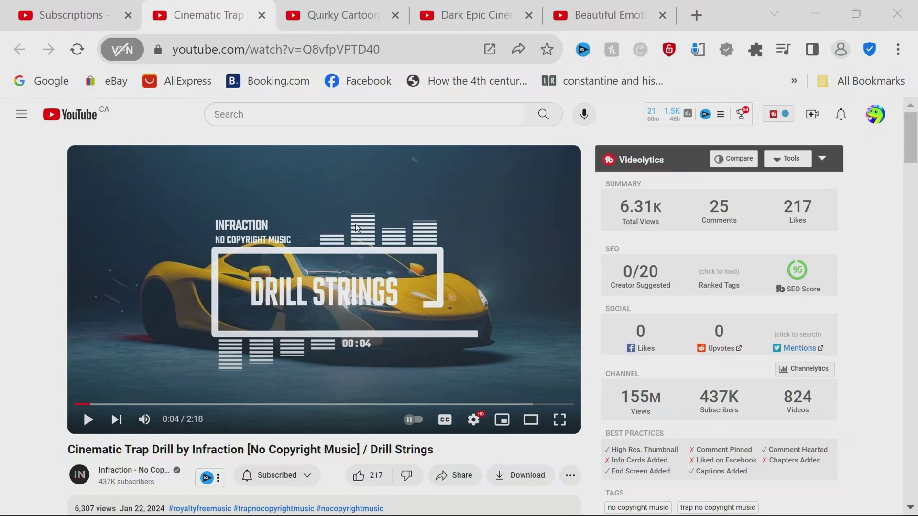
Copy the web address of the Cinematic Trap Drill video.
left_click(379, 62)
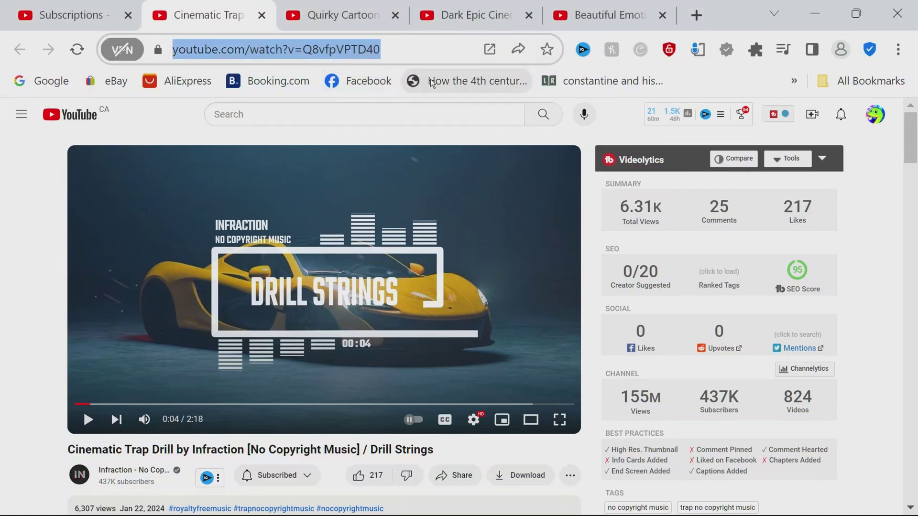
right_click(378, 53)
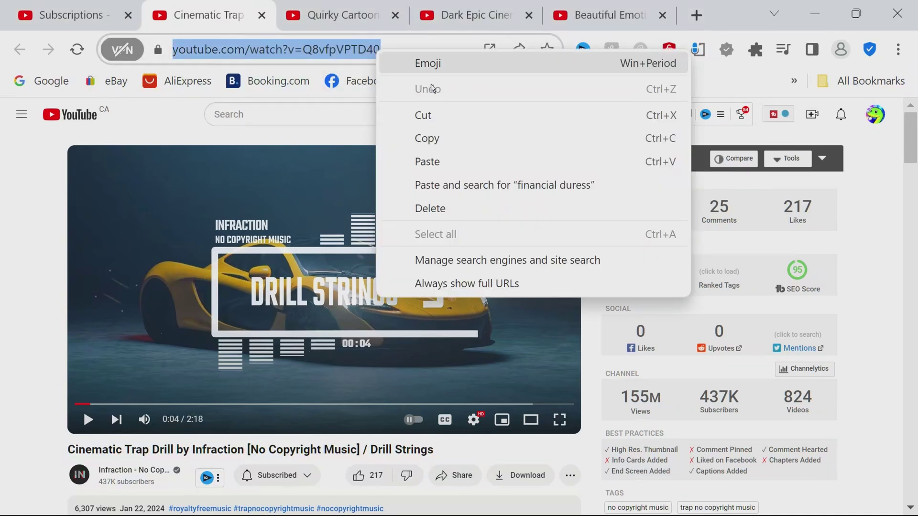
left_click(480, 137)
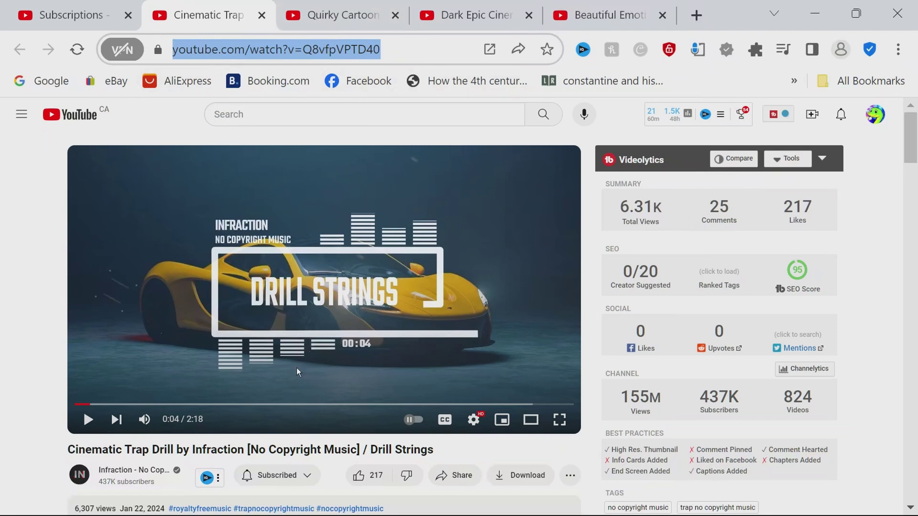
Minimize the browser and PRISM Live Studio, open 4K Video Downloader, and paste the copied Cinematic Trap Drill link.
left_click(818, 10)
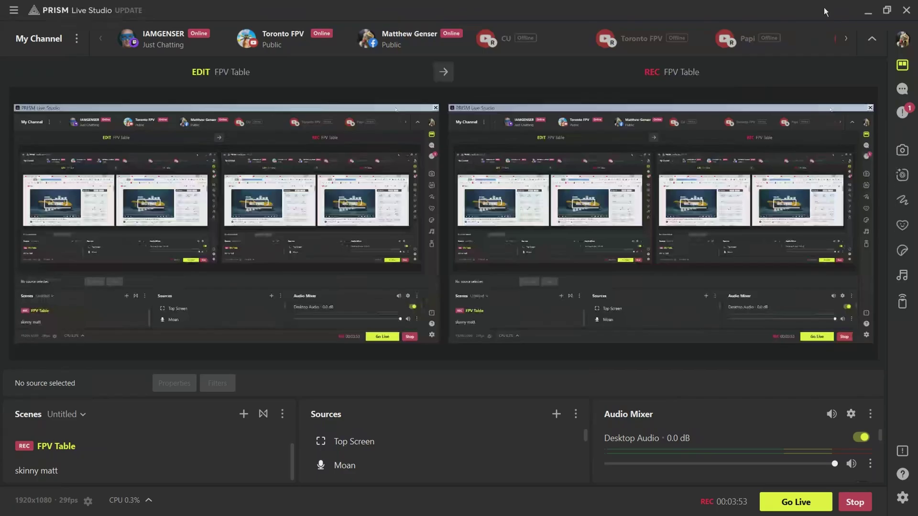
left_click(868, 11)
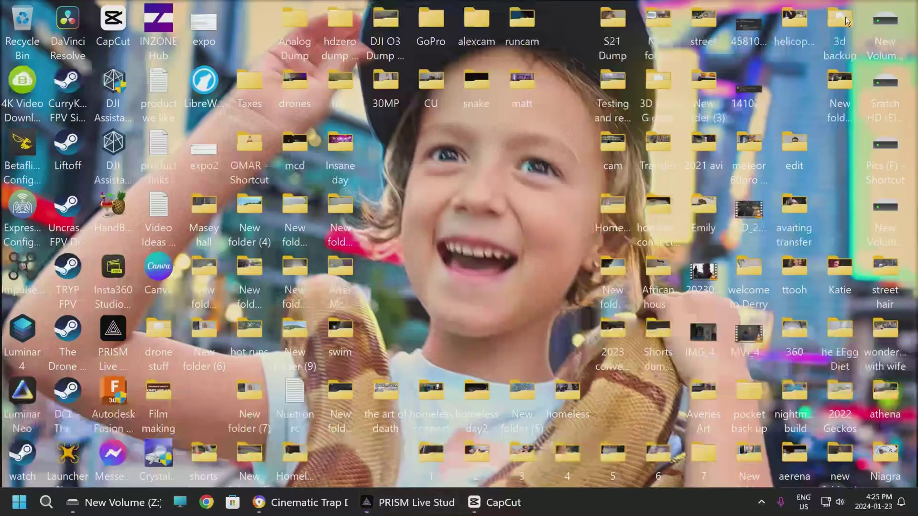
double_click(24, 82)
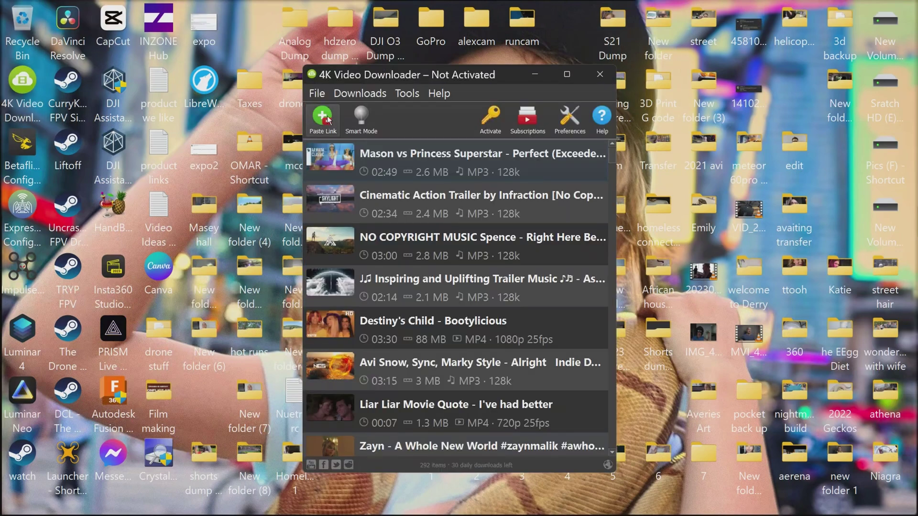
left_click(328, 119)
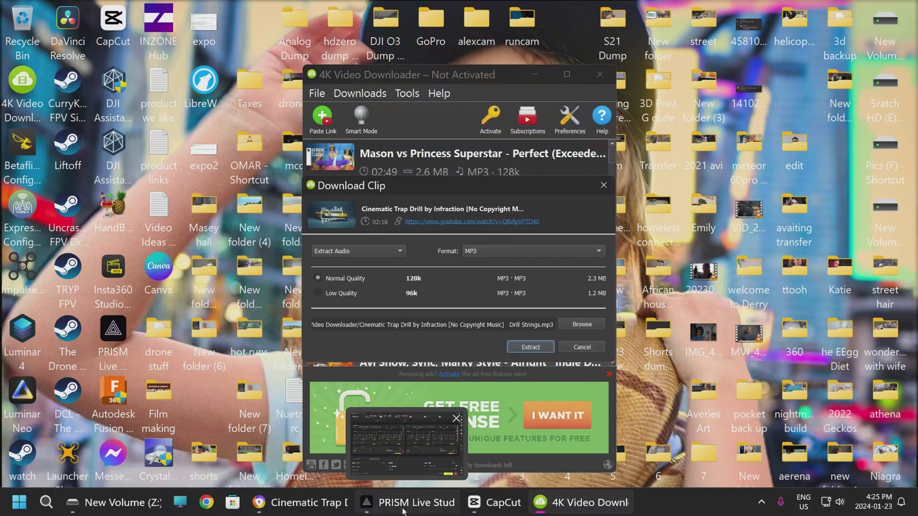
Clear the browser out of the way and extract the Cinematic Trap Drill audio as MP3 in Normal Quality, 128k.
left_click(301, 503)
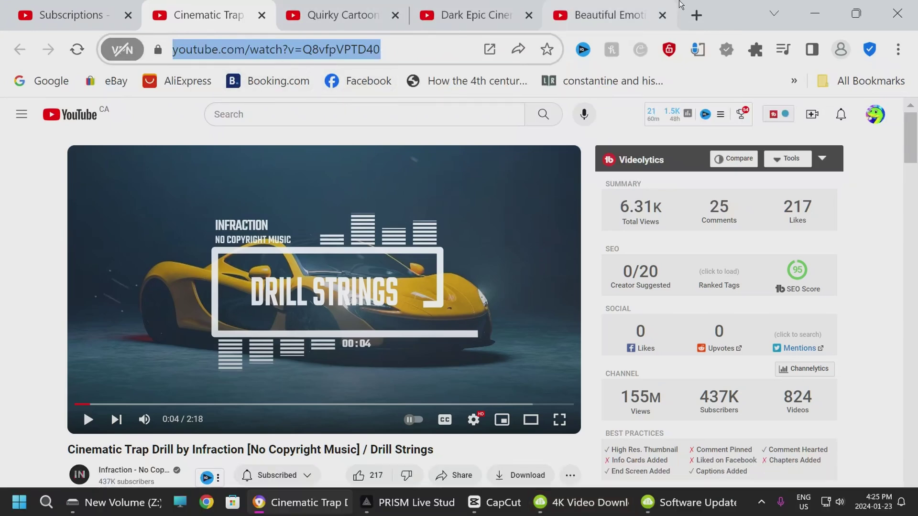
left_click(815, 13)
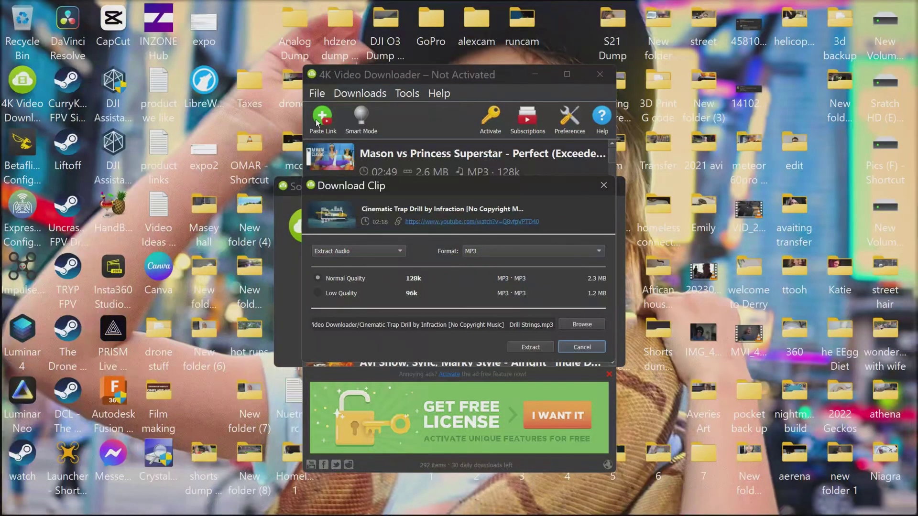
left_click(377, 252)
left_click(371, 251)
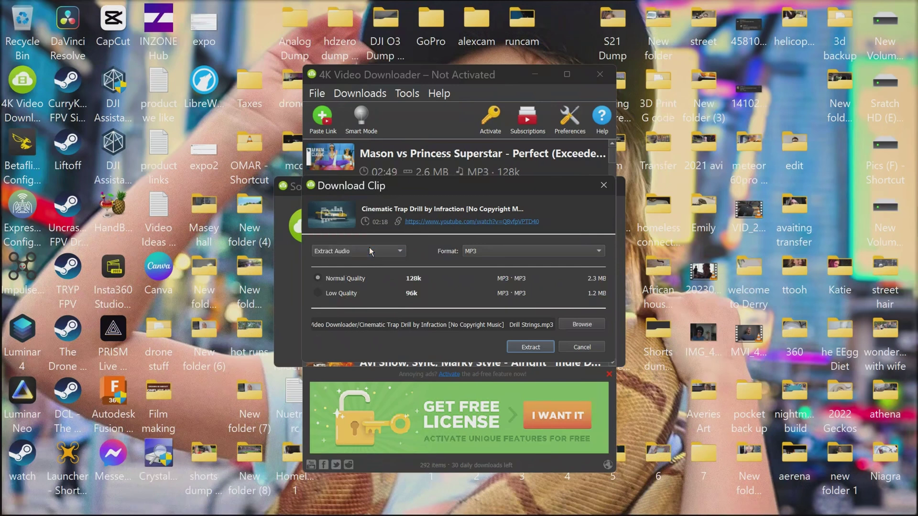
left_click(535, 349)
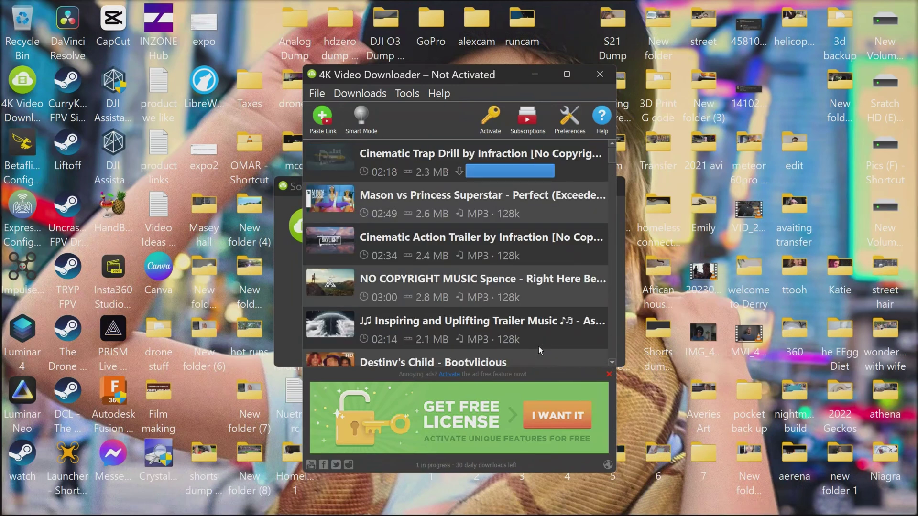
Show the downloaded Cinematic Trap Drill file in its folder and bring that folder window in front of the CapCut project.
right_click(444, 160)
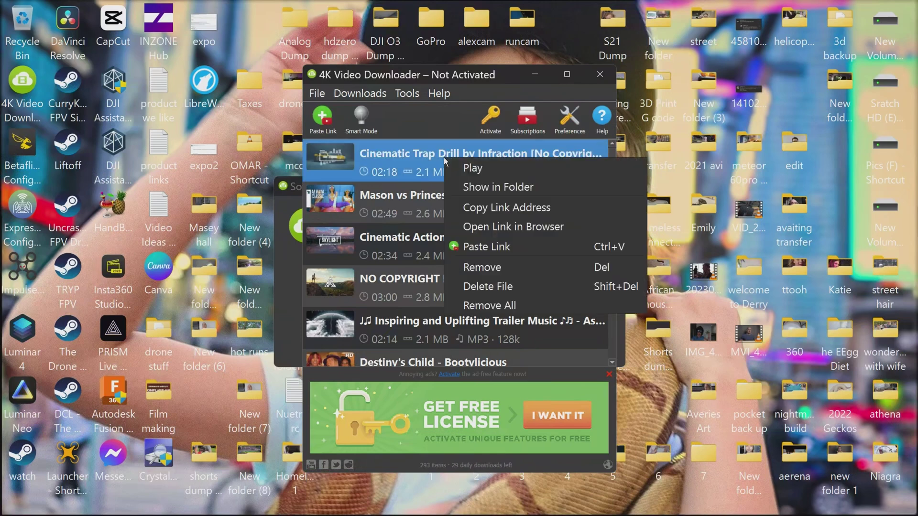
left_click(474, 187)
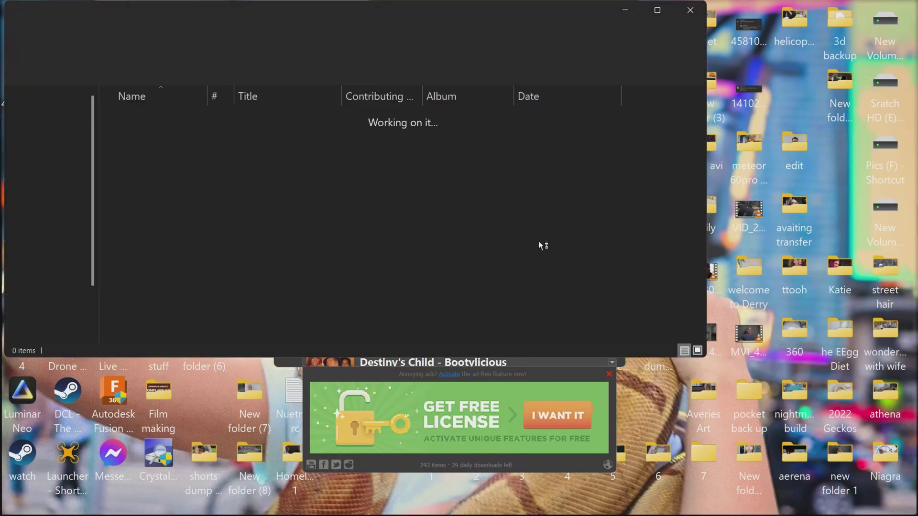
key("alt+Tab")
key("alt+Tab")
key("alt+Tab")
key("alt+Tab")
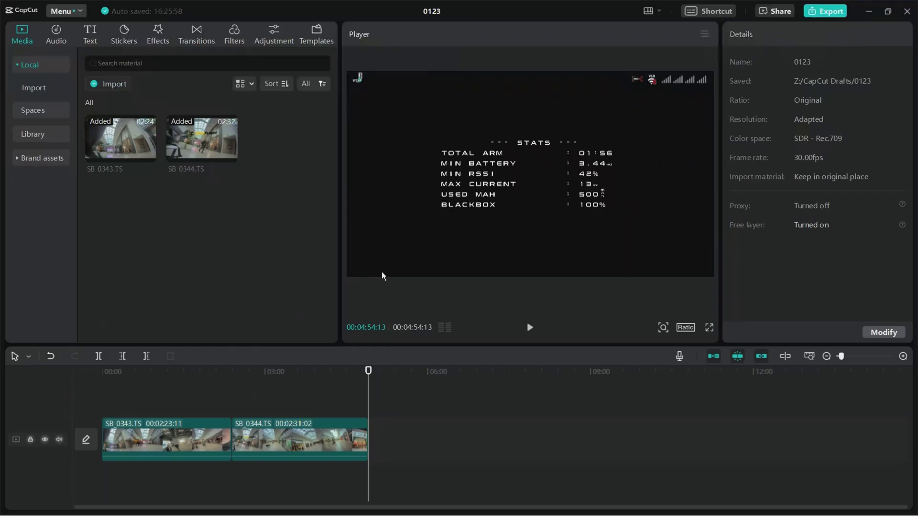
key("alt+Tab")
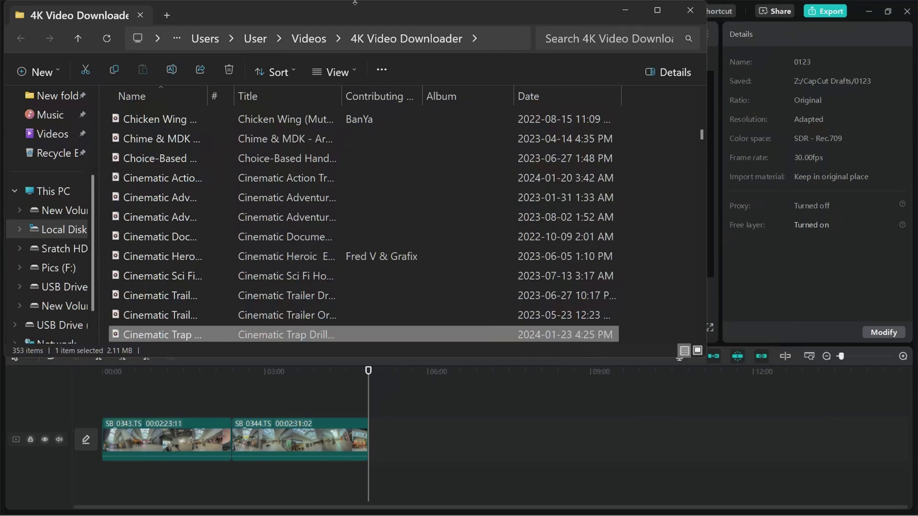
Import the Cinematic Trap Drill MP3 into the project, place it at the start of a track below the video clips, and lock that track.
left_click_drag(357, 6, 599, 18)
left_click_drag(385, 340, 192, 256)
left_click_drag(323, 155, 98, 486)
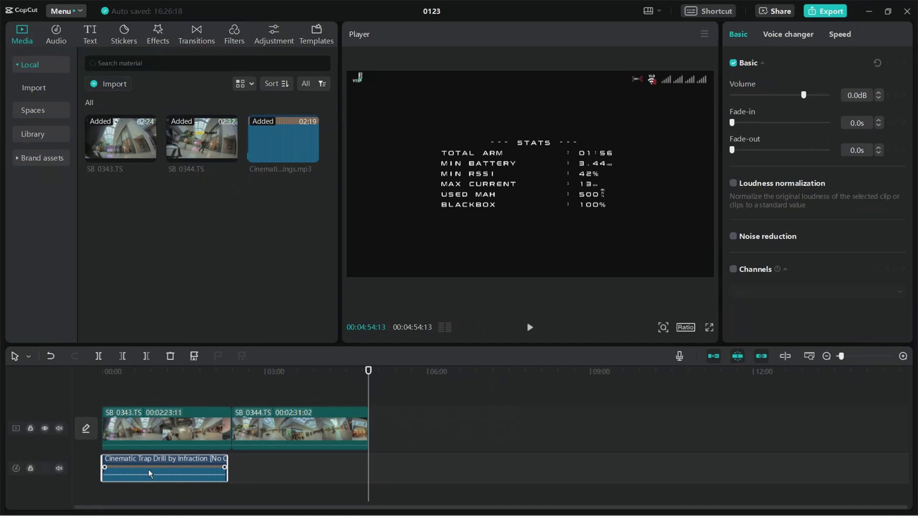
left_click(30, 469)
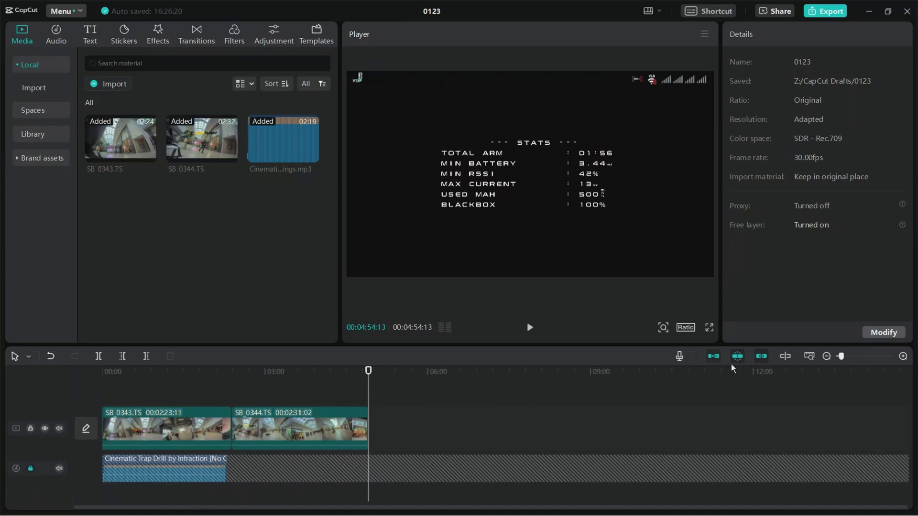
Trim the start of clip SB 0343 at 00:00:01:03 and delete the gap left before it.
left_click(903, 357)
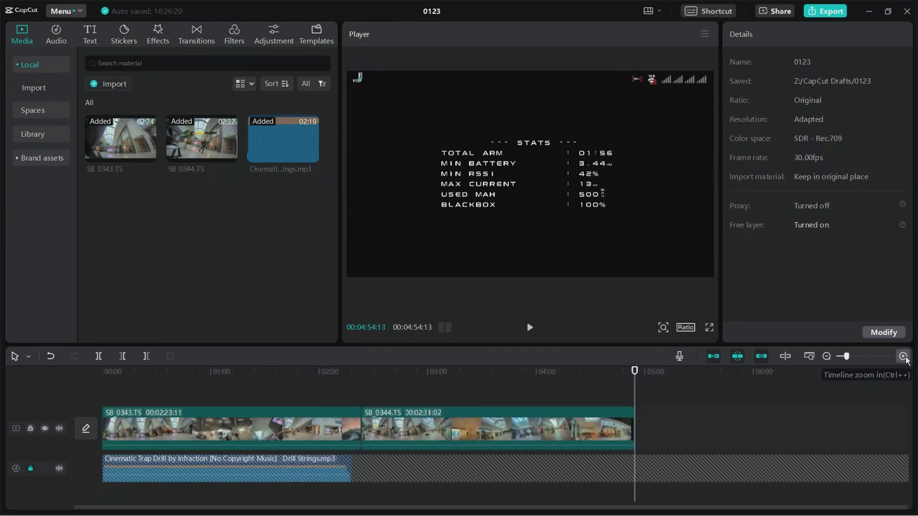
left_click(904, 357)
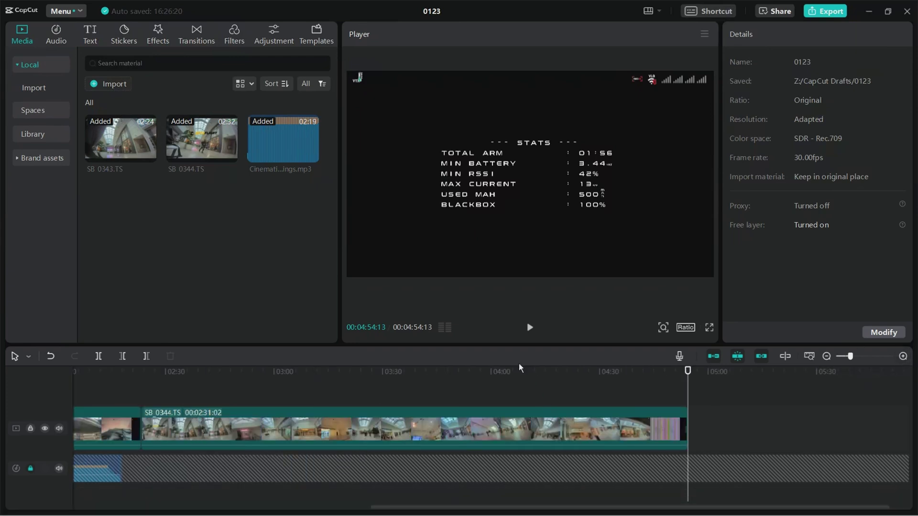
left_click_drag(501, 366, 0, 367)
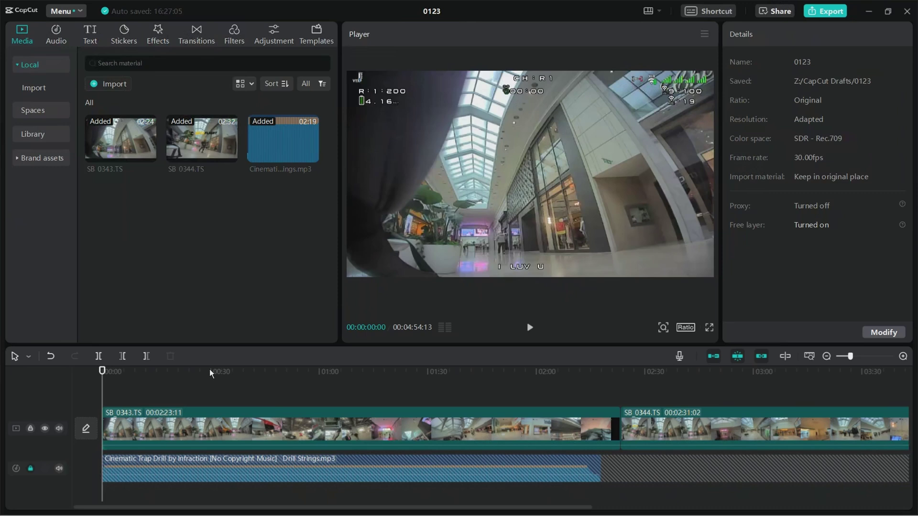
key("space")
key("space")
key("q")
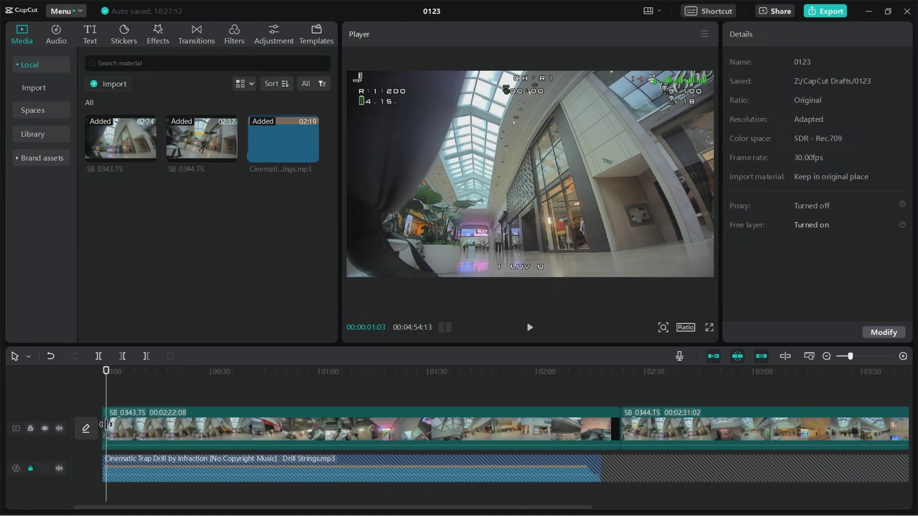
left_click(104, 422)
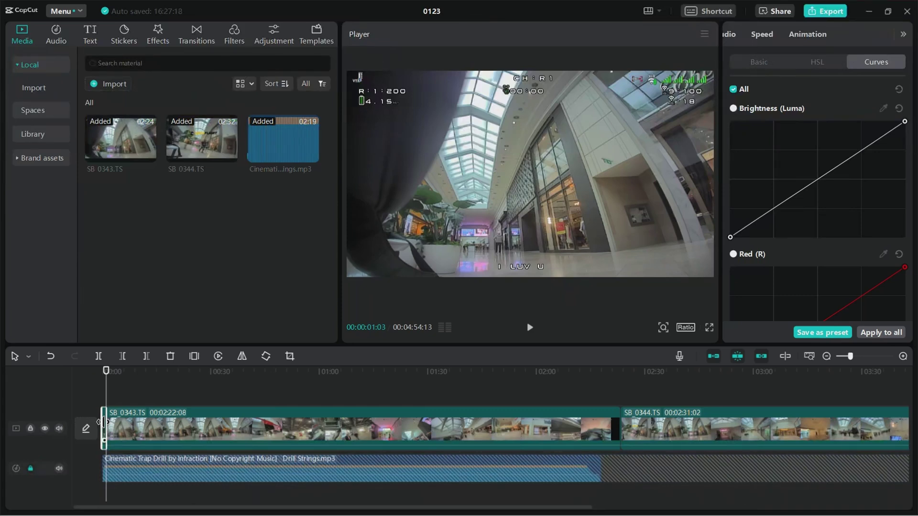
key("Delete")
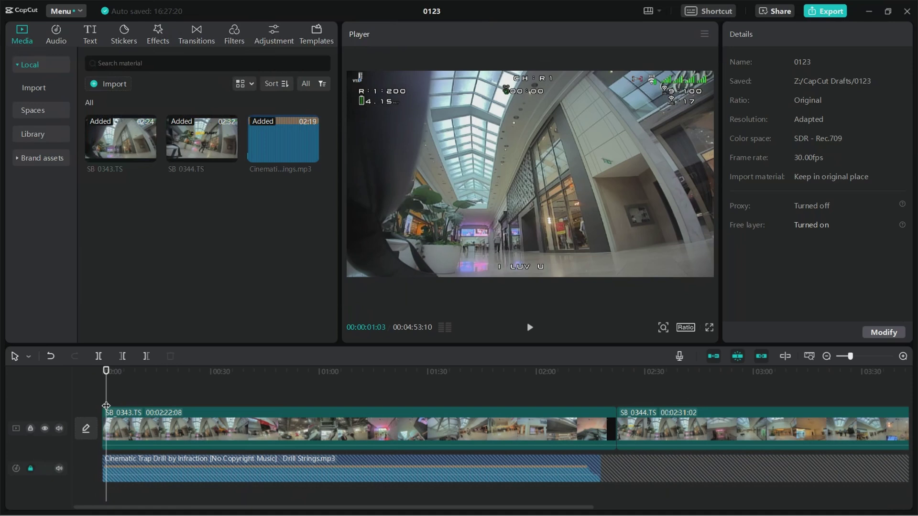
Trim the start of SB 0343 at 00:00:01:03 again, delete the gap, and trim once more about two seconds in.
key("q")
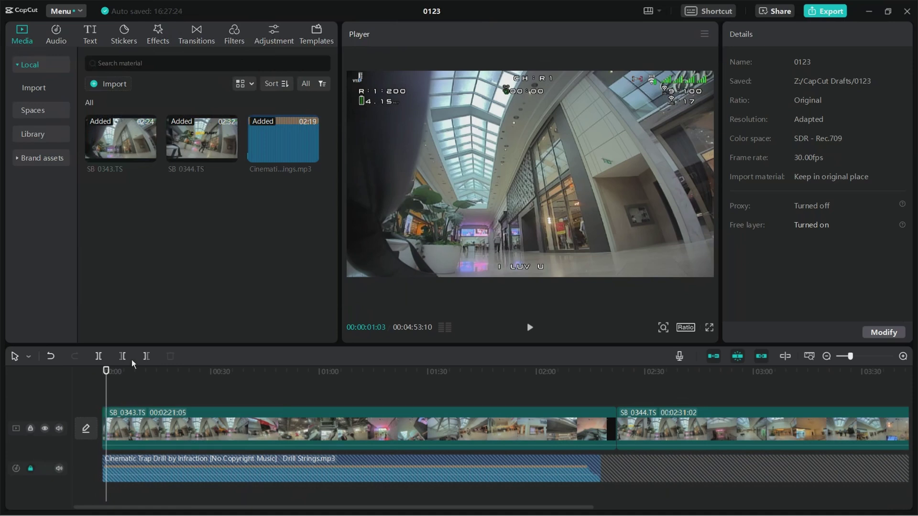
left_click(105, 419)
key("Delete")
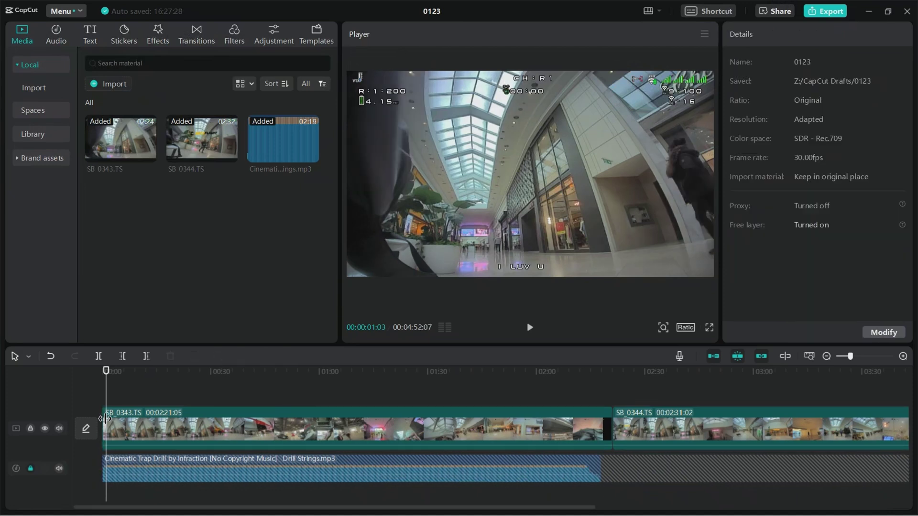
key("space")
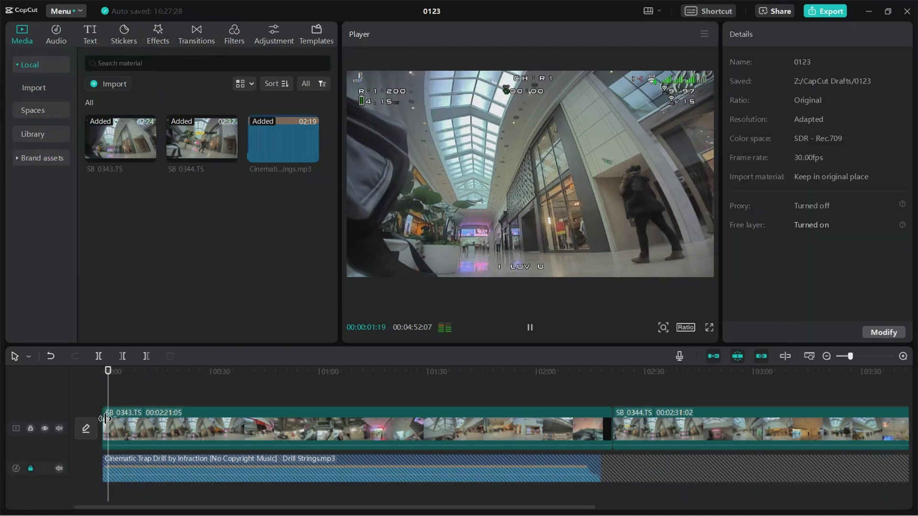
key("q")
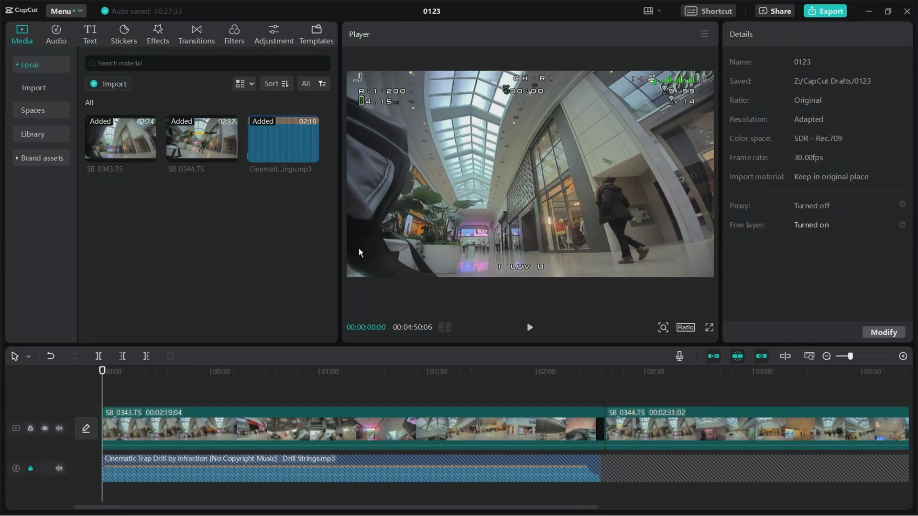
Review the timeline shortcut list and close it without changes.
left_click(705, 14)
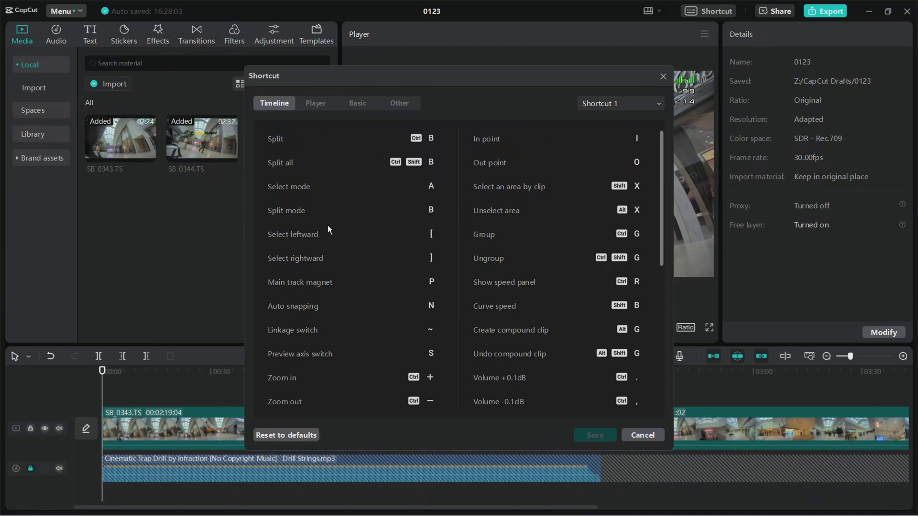
left_click(640, 435)
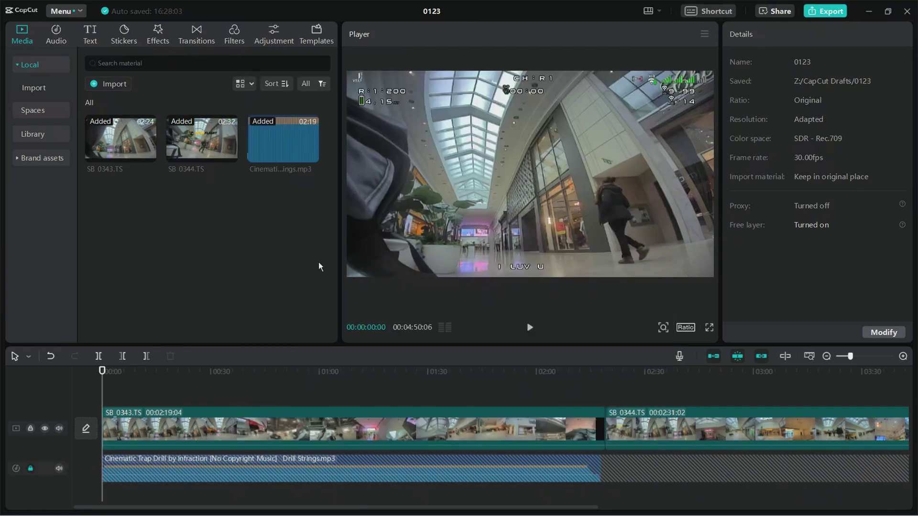
Play the opening of the edit, lower the system volume, and return the playhead to the start of the timeline.
key("space")
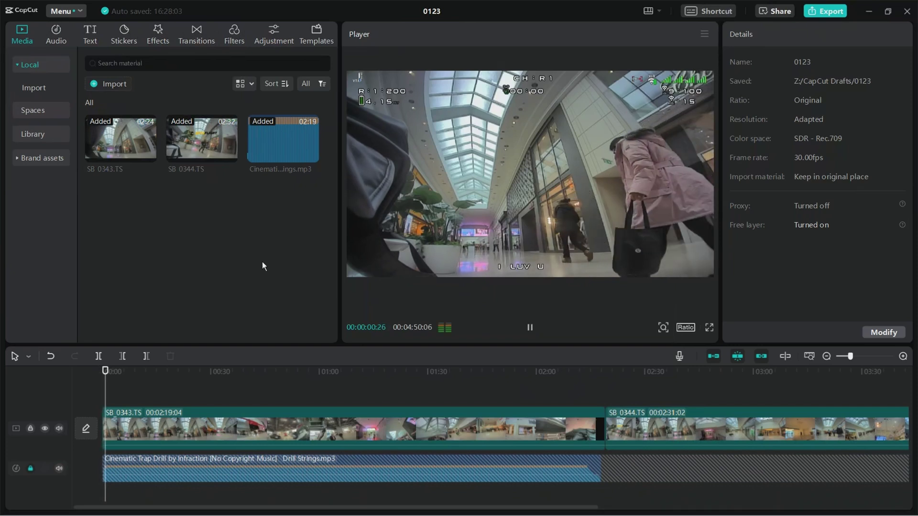
key("space")
left_click(833, 502)
left_click_drag(768, 427, 756, 431)
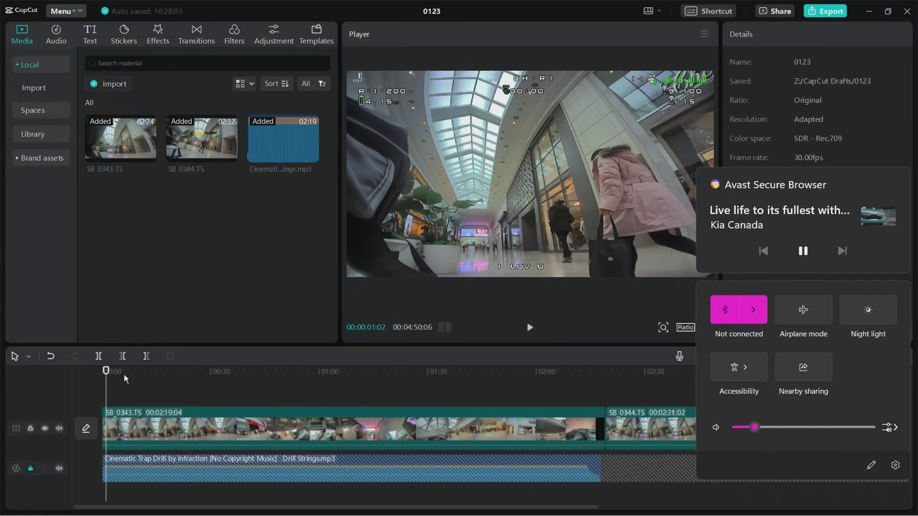
left_click(100, 372)
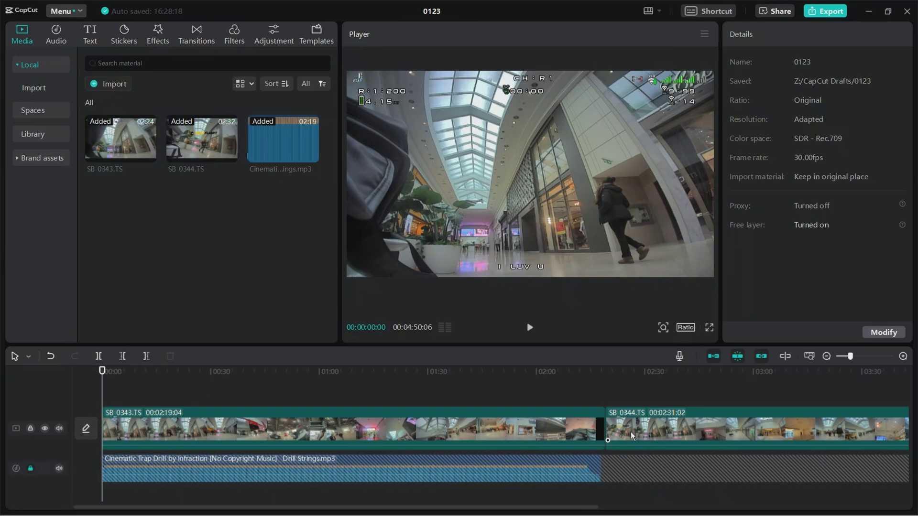
Play through the opening at double speed to 00:00:24:18 and trim away everything in SB 0343 before that point.
key("space")
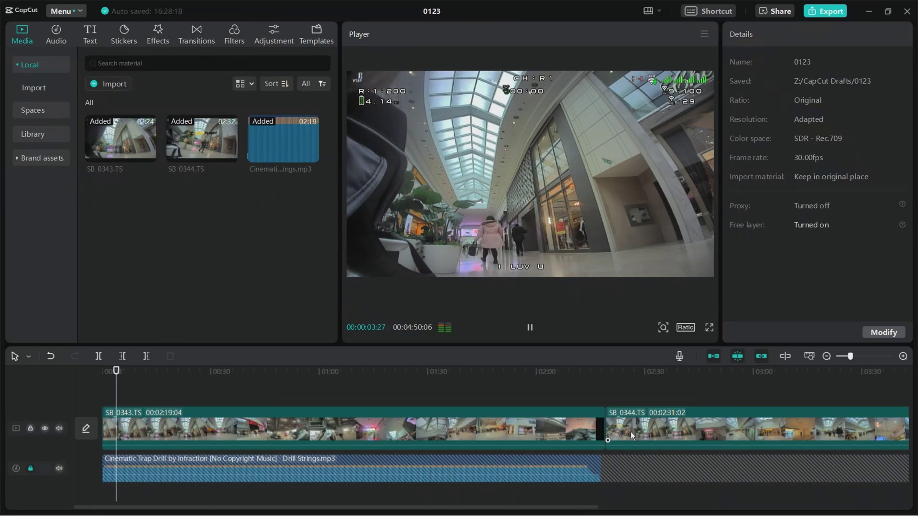
key("l")
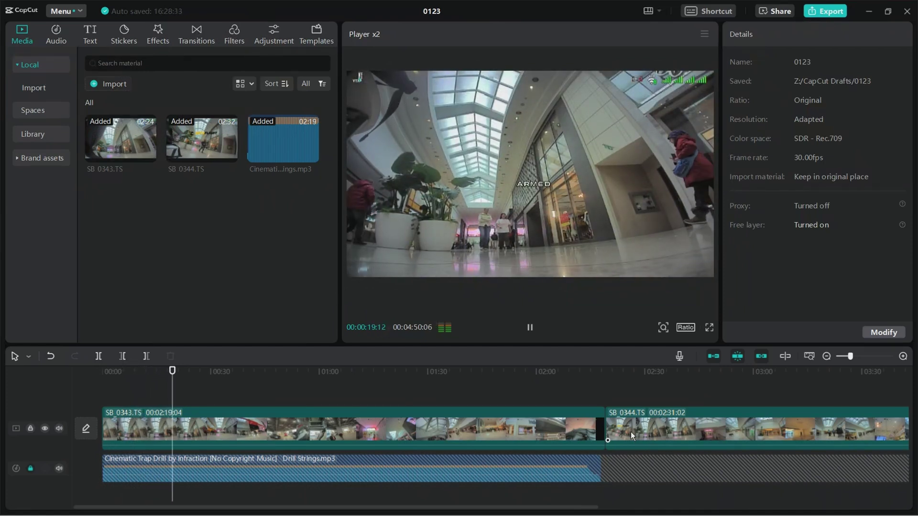
key("k")
key("l")
key("j")
key("k")
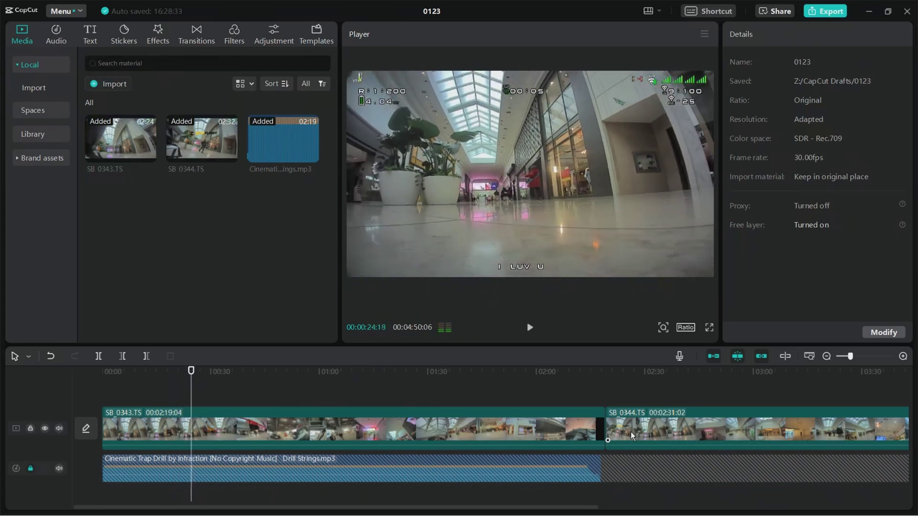
key("q")
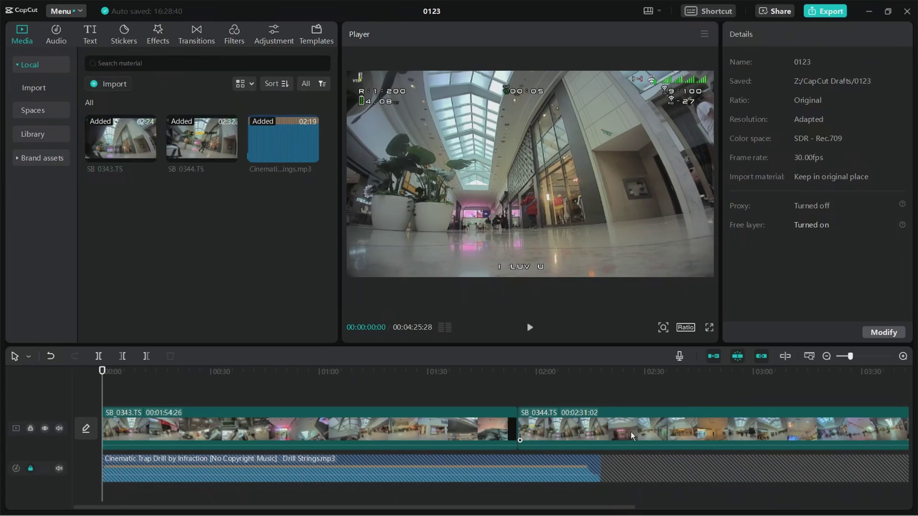
Review the trimmed SB 0343 footage from the start up to the robot display at 00:00:14:18.
key("space")
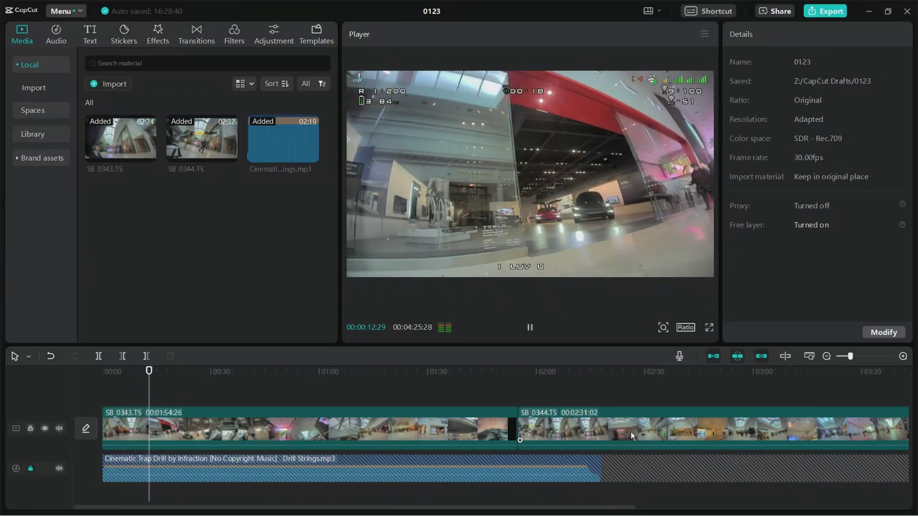
key("j")
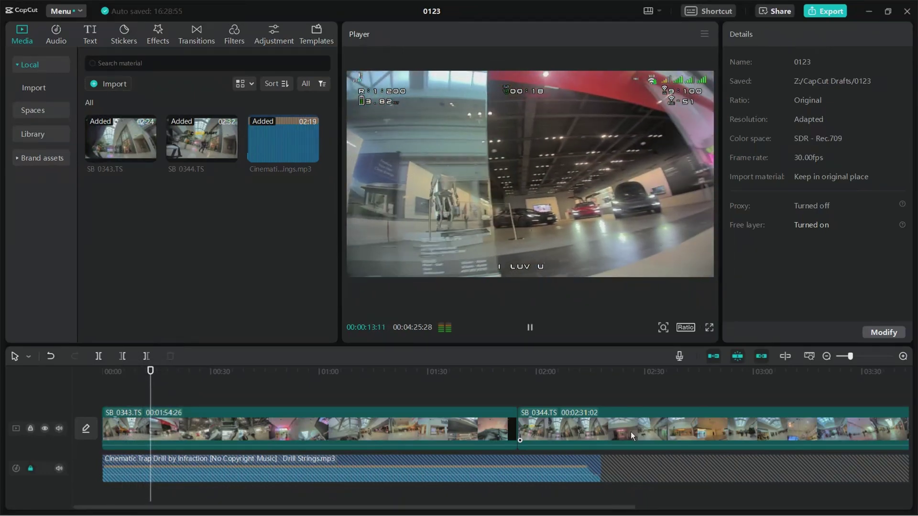
key("l")
key("k")
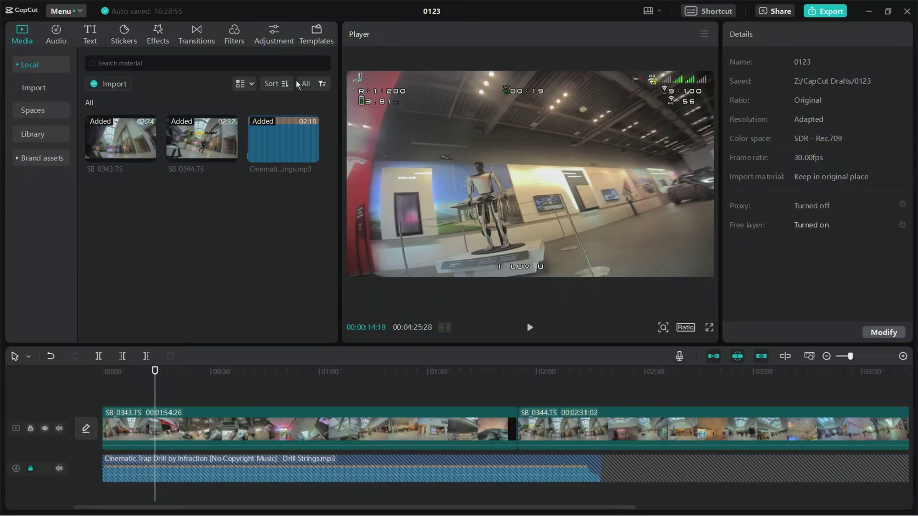
Replay the approach to the Tesla store's robot display and split SB 0343 at 00:00:14:29.
left_click(903, 357)
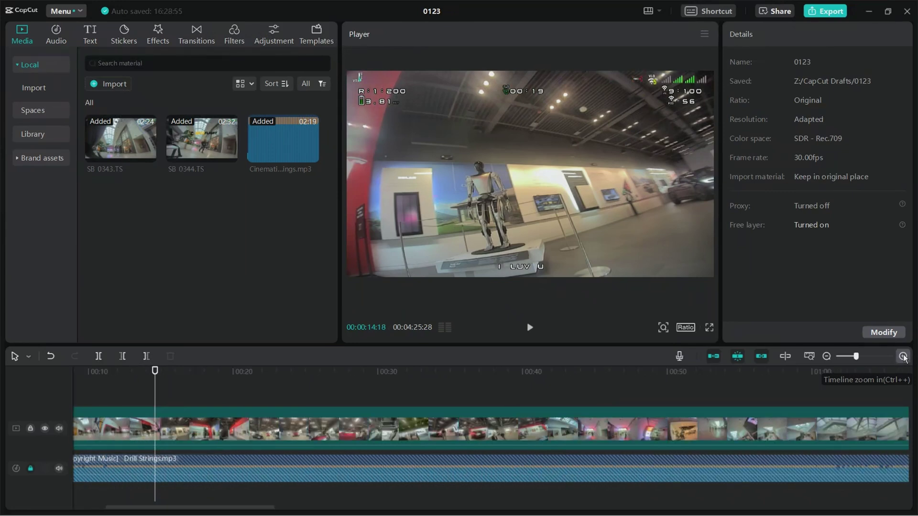
left_click(904, 357)
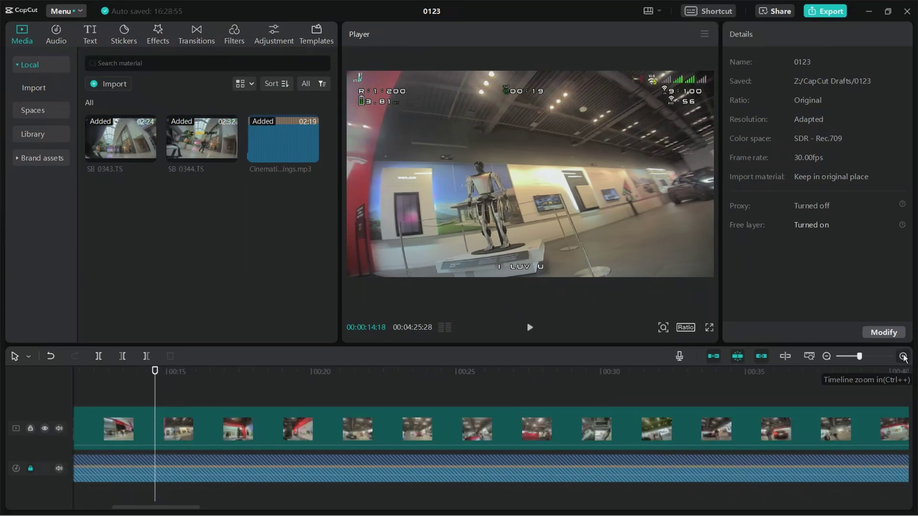
left_click(827, 356)
left_click(827, 357)
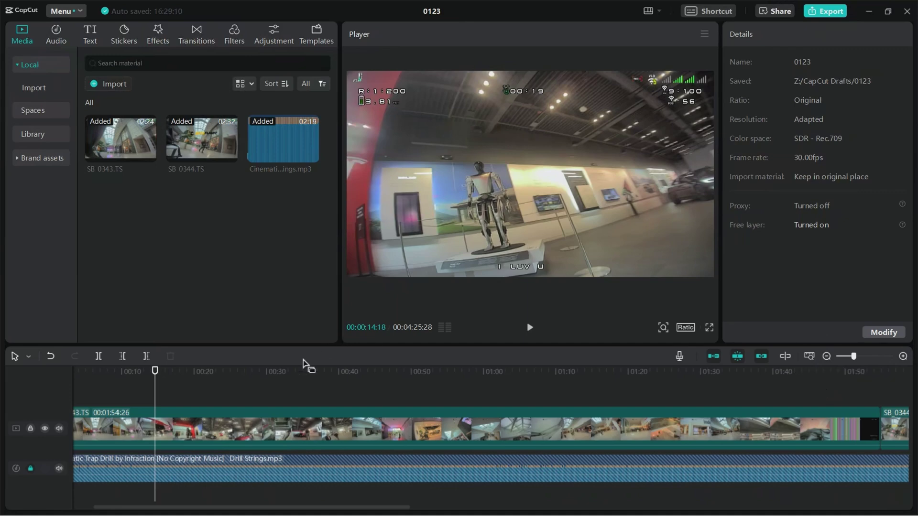
scroll(306, 365, "left", 3)
left_click(177, 371)
key("space")
key("space")
key("space")
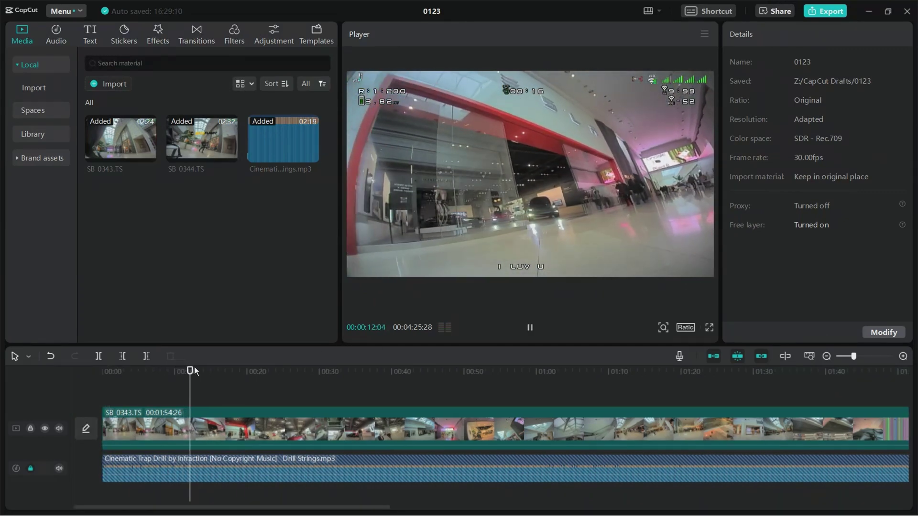
key("space")
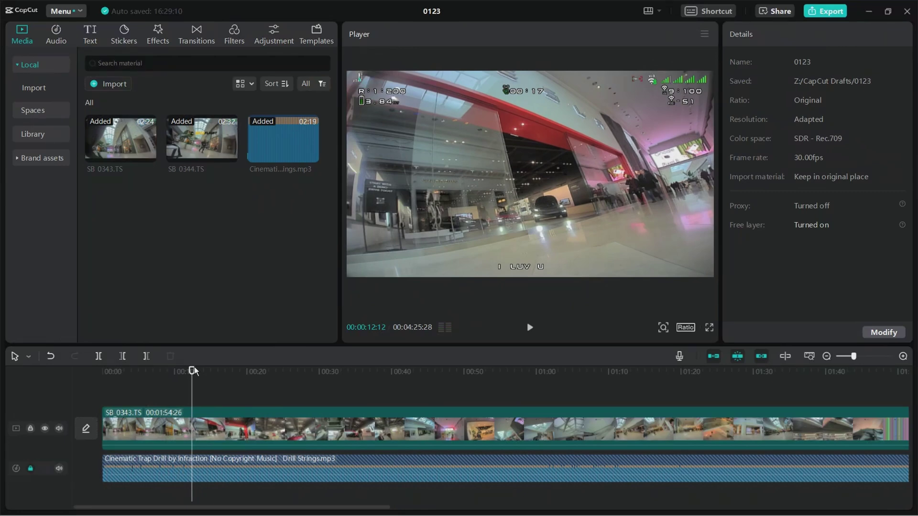
key("space")
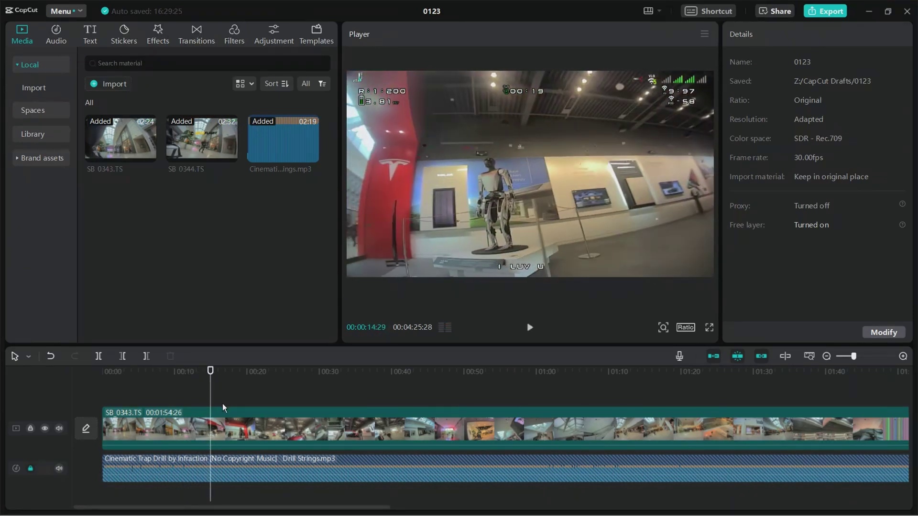
key("ctrl+b")
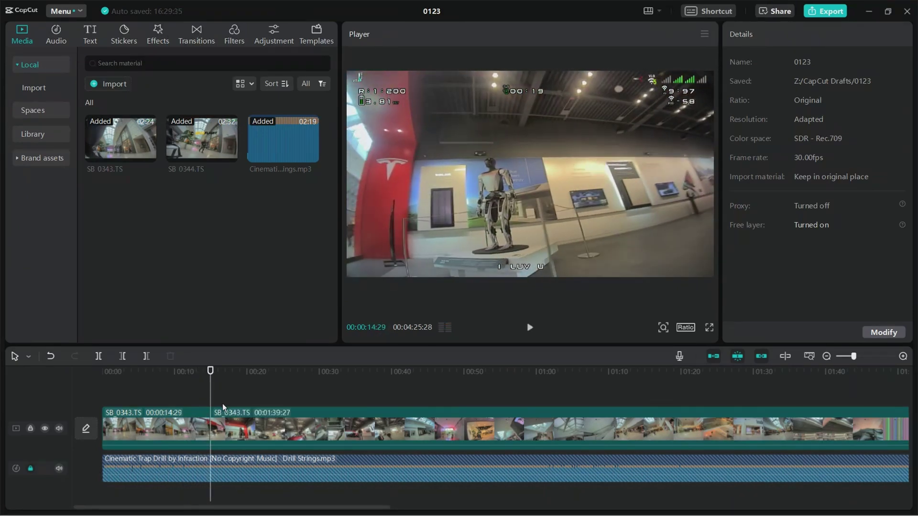
Speed up the first SB 0343 segment to 1.21x and preview the edit from 00:00:10:00.
left_click(202, 424)
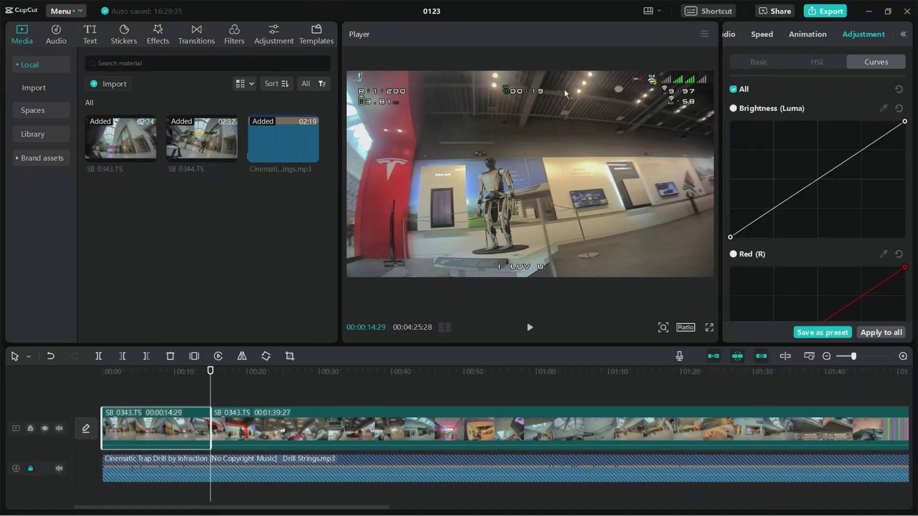
left_click(756, 34)
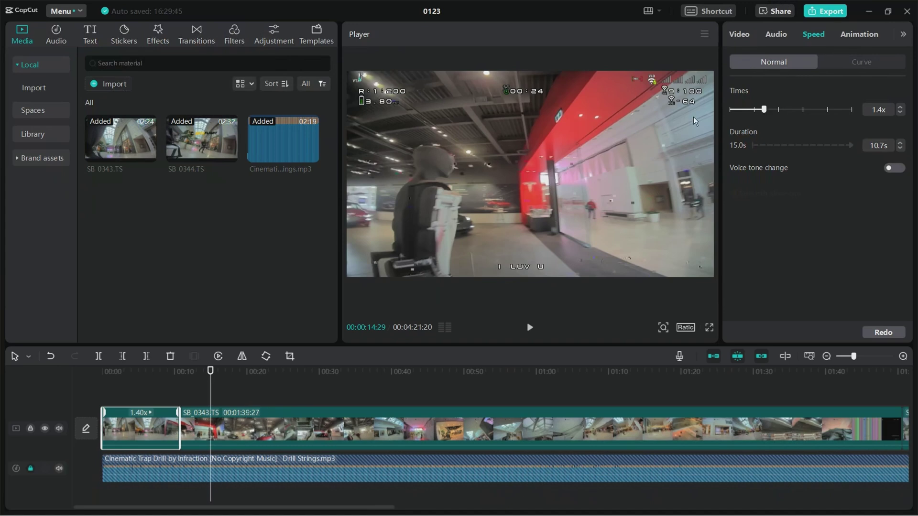
left_click_drag(178, 415, 190, 419)
left_click(175, 379)
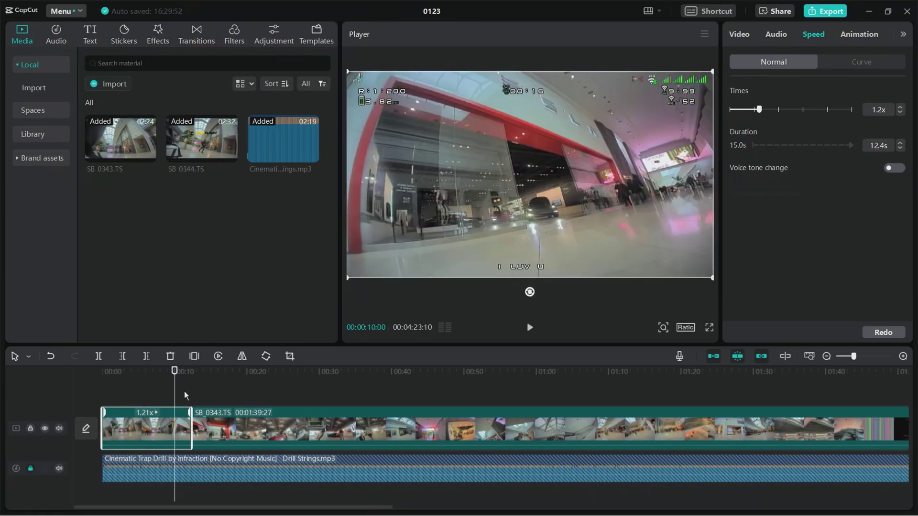
key("space")
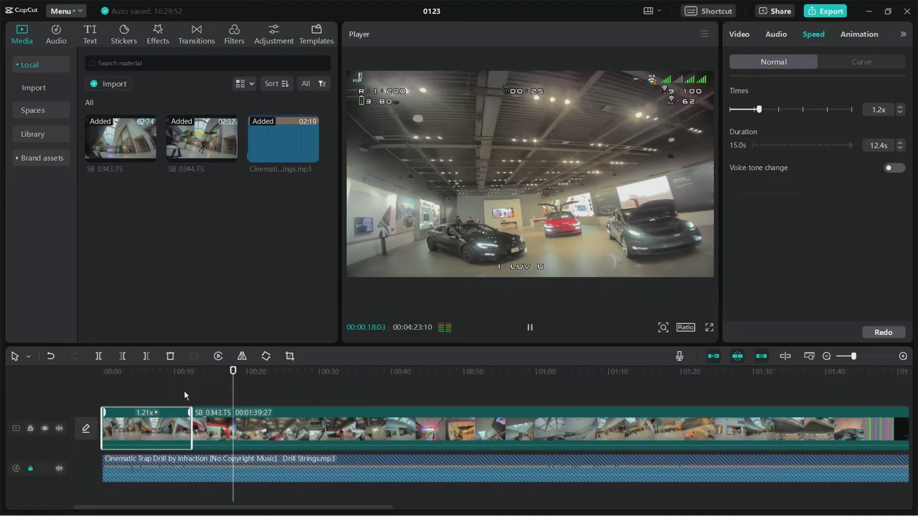
Play back to the robot display, and replay the whole edit from the start through to the Tesla store's parked cars.
key("j")
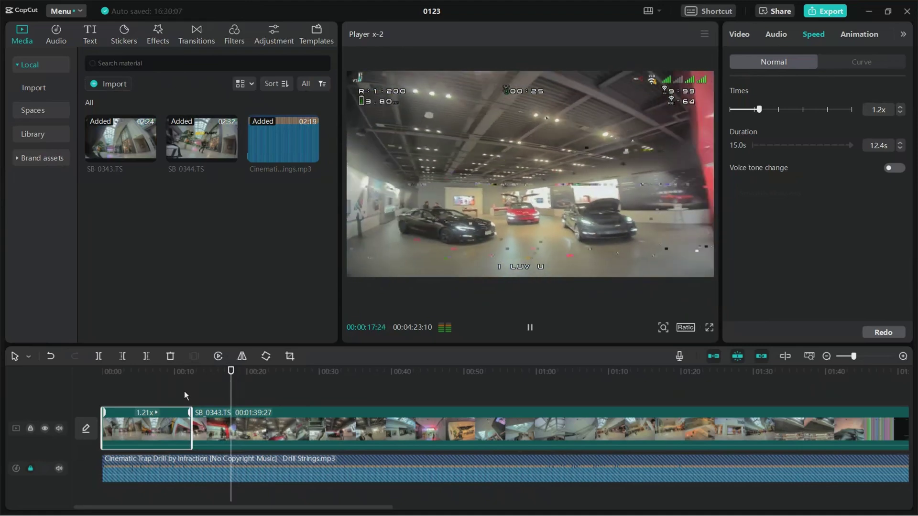
key("k")
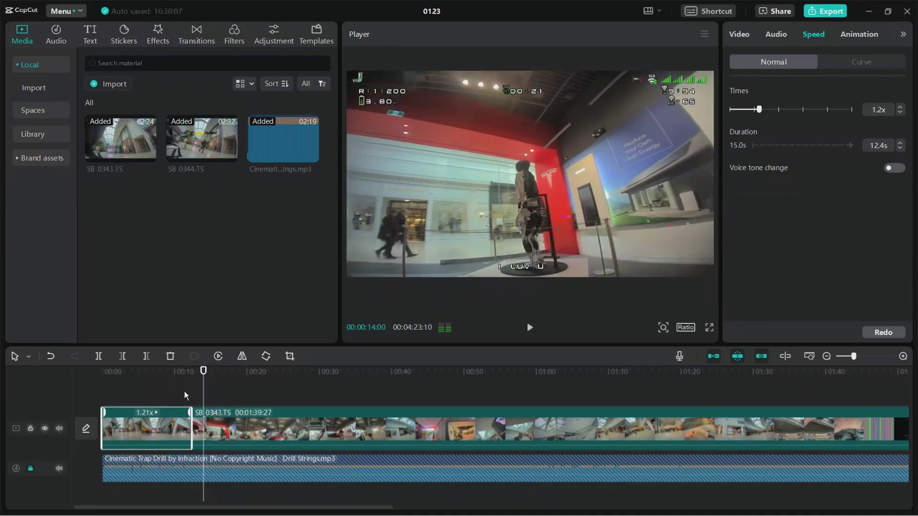
left_click(87, 371)
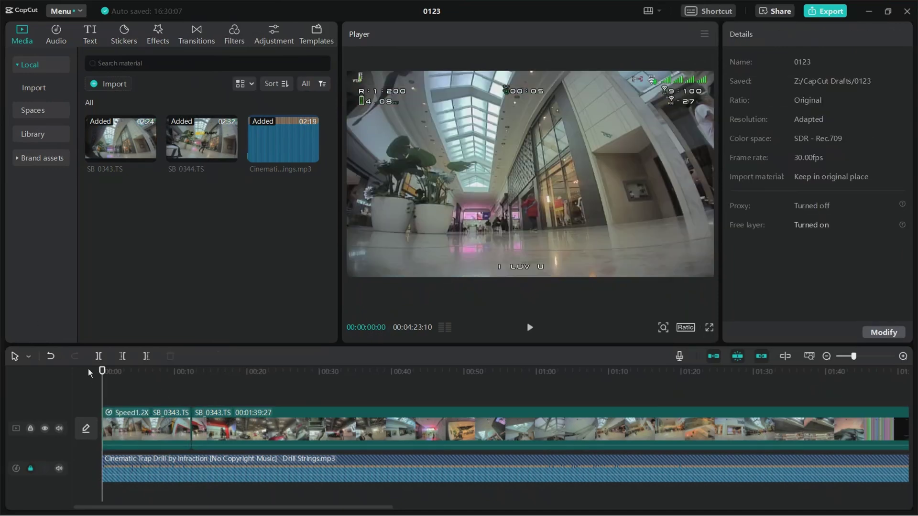
key("space")
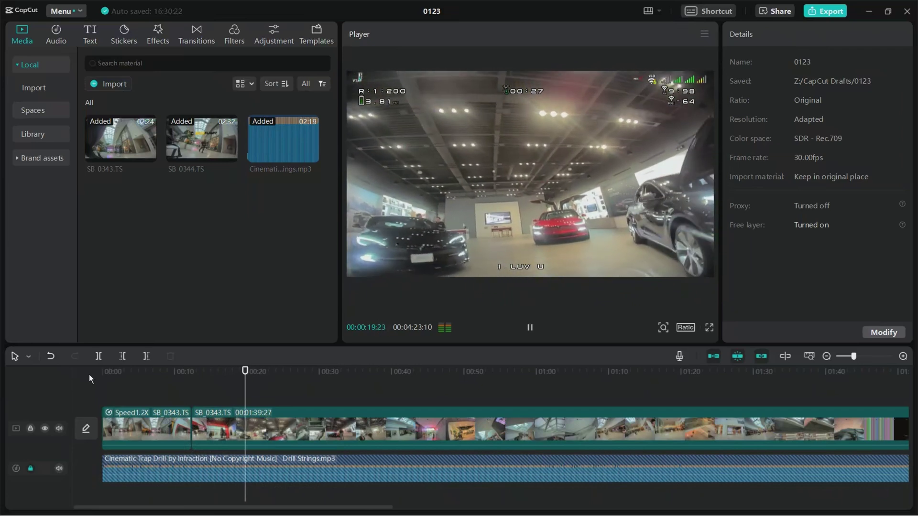
Review the pass around the robot and split SB 0343 at 00:00:17:20, where the showroom cars come into view.
key("space")
key("j")
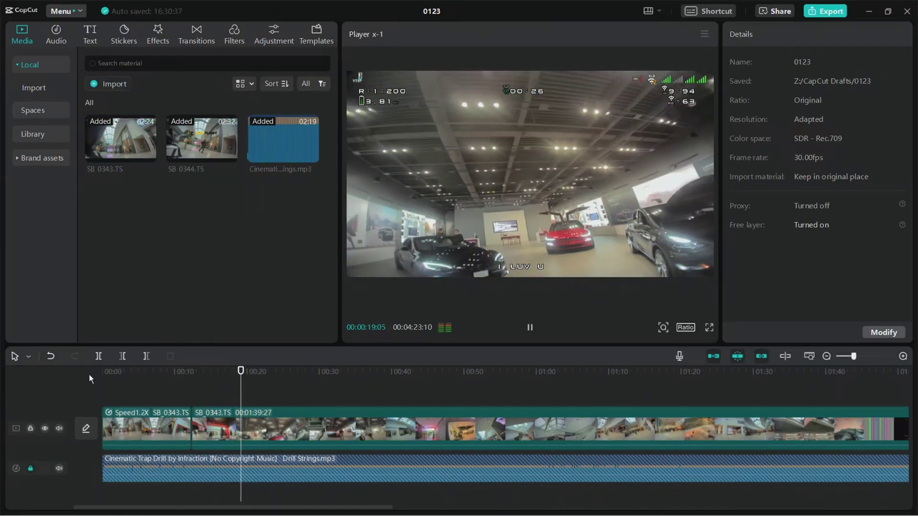
key("j")
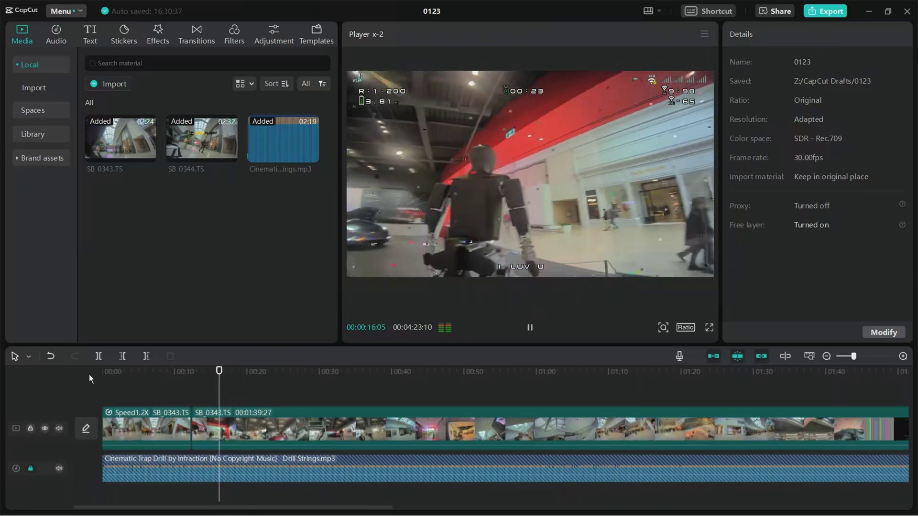
key("l")
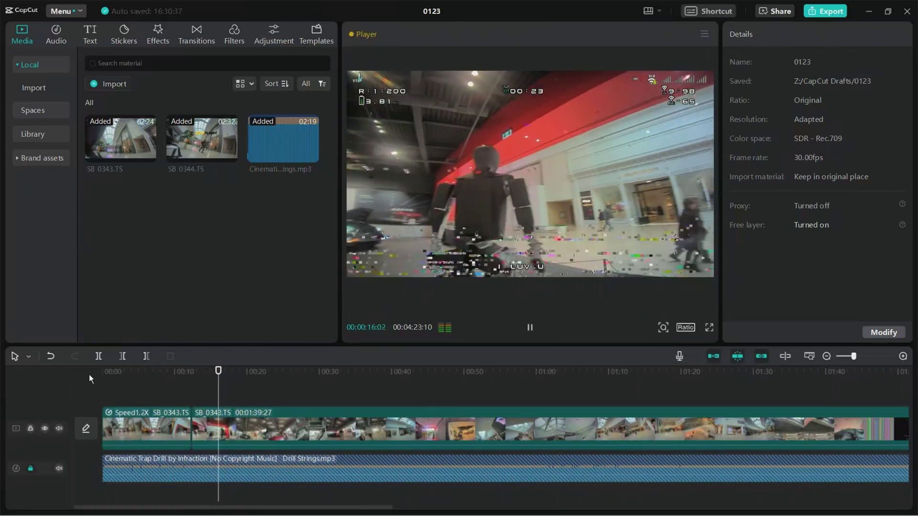
key("k")
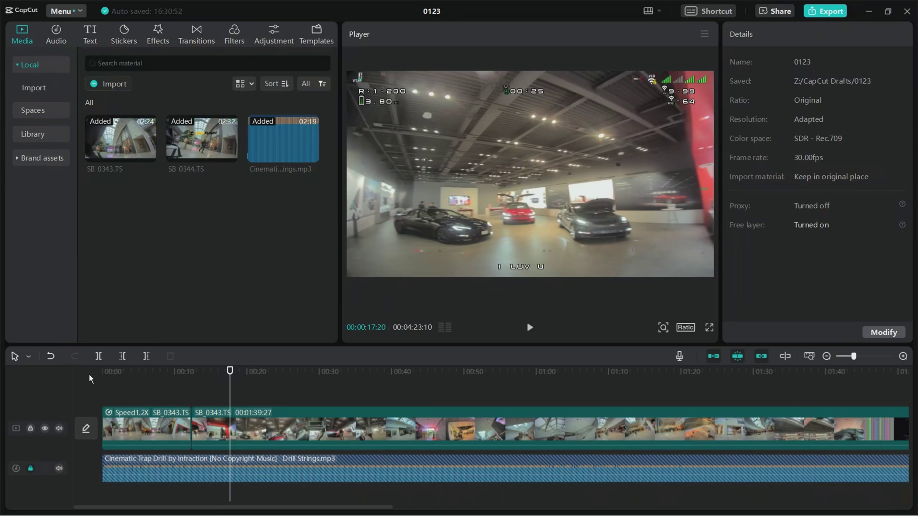
key("ctrl+b")
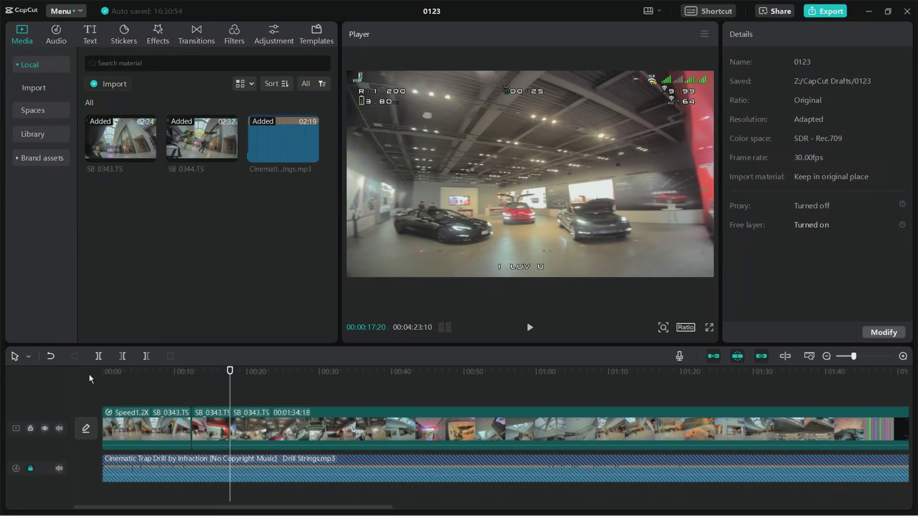
Play ahead at double speed to the red car's open door and split SB 0343 at 00:00:25:17.
key("l")
key("l")
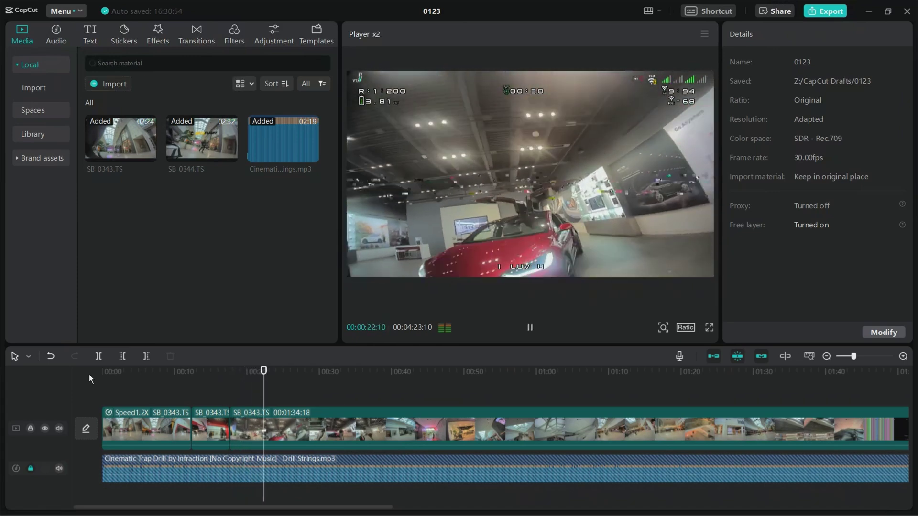
key("k")
key("j")
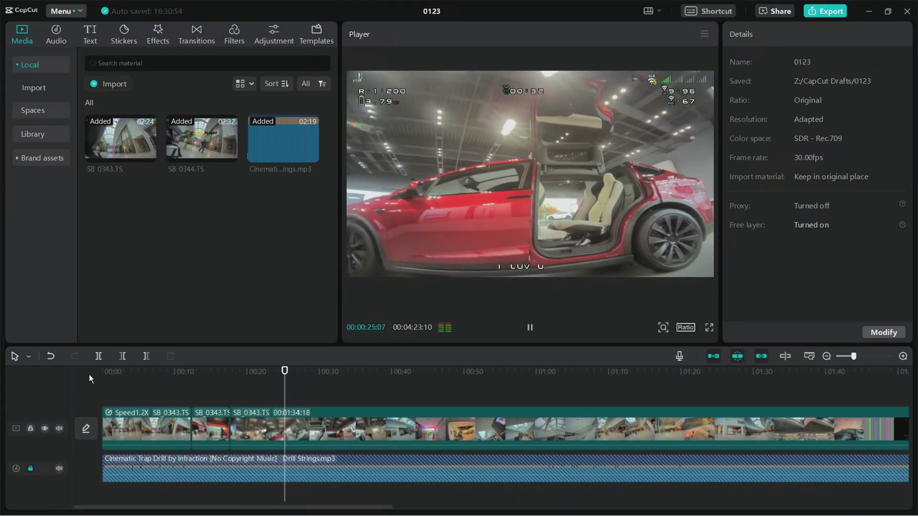
key("k")
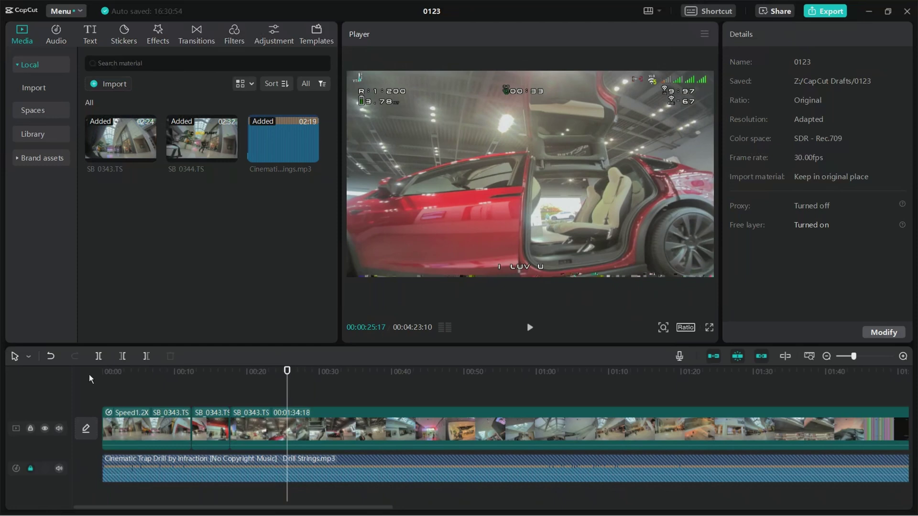
key("ctrl+b")
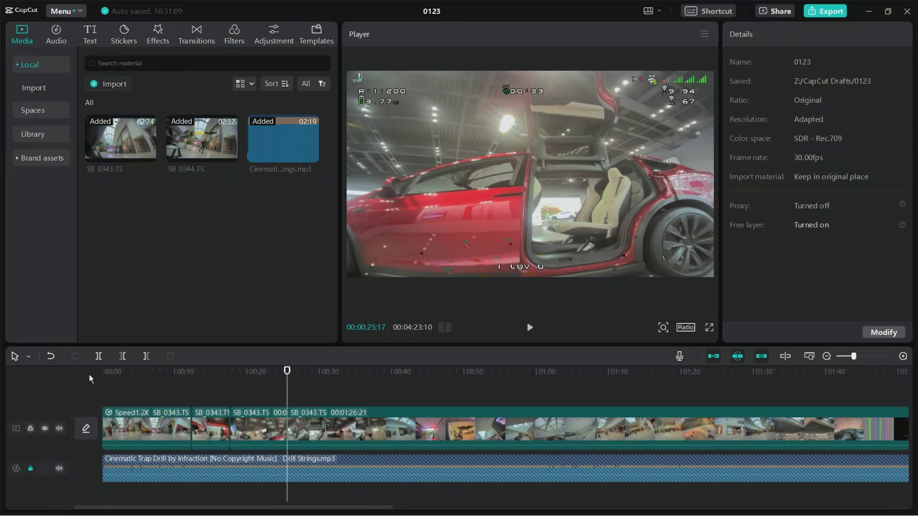
Speed up the SB 0343 segment approaching the red car to 2.0x and preview the edit.
left_click(265, 420)
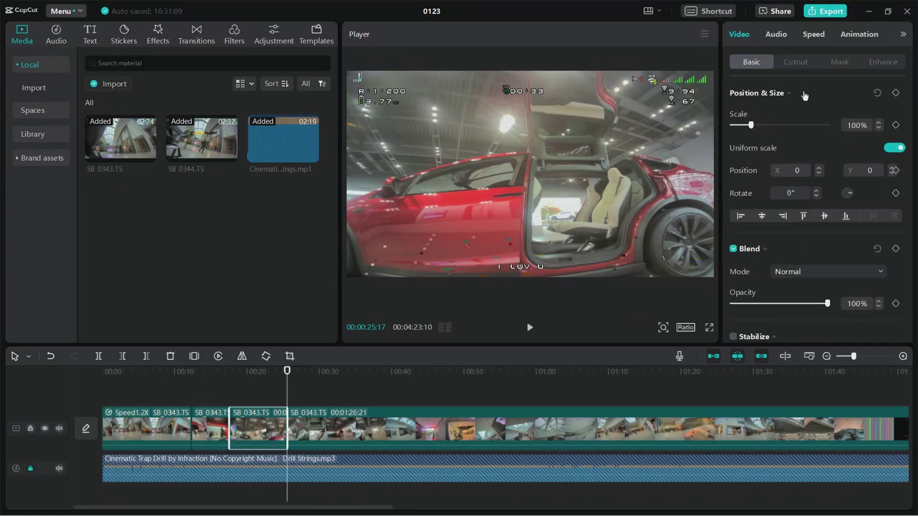
left_click(815, 34)
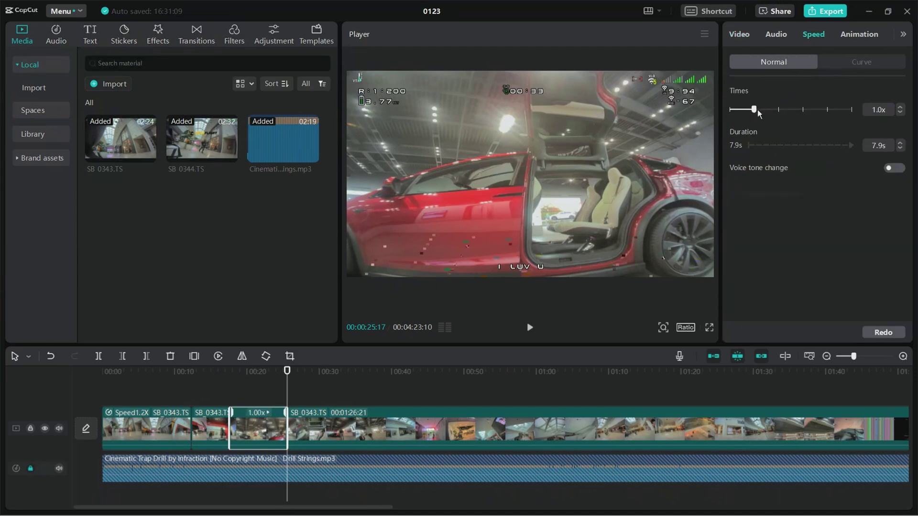
left_click_drag(758, 110, 779, 113)
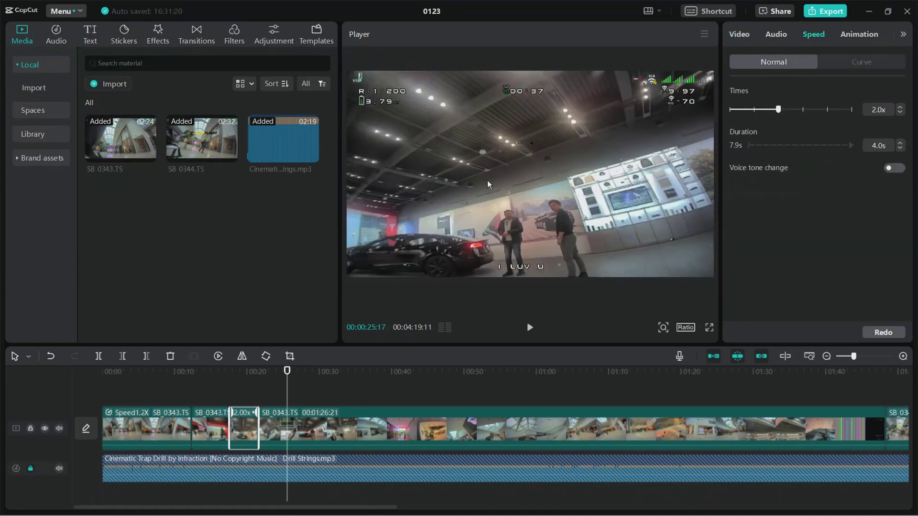
left_click(171, 377)
key("space")
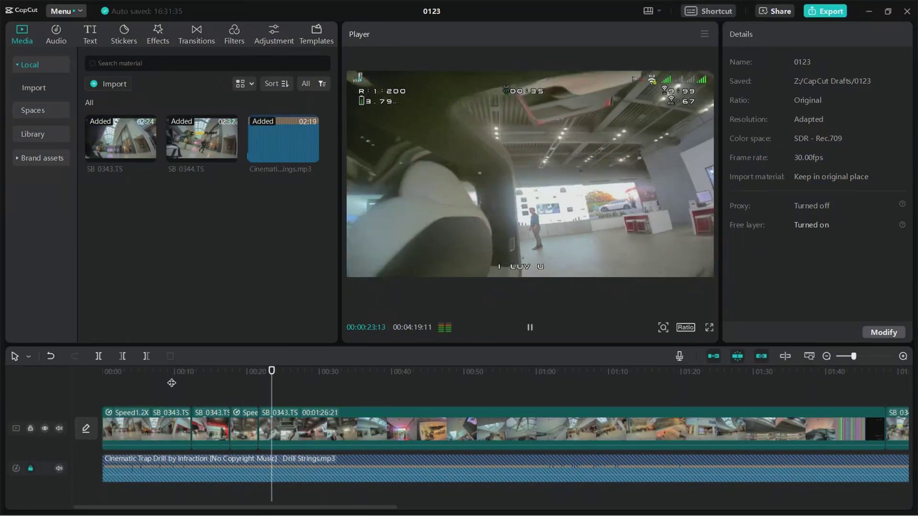
Play on in short stretches past the two men in the showroom and split SB 0343 at 00:00:27:29.
key("space")
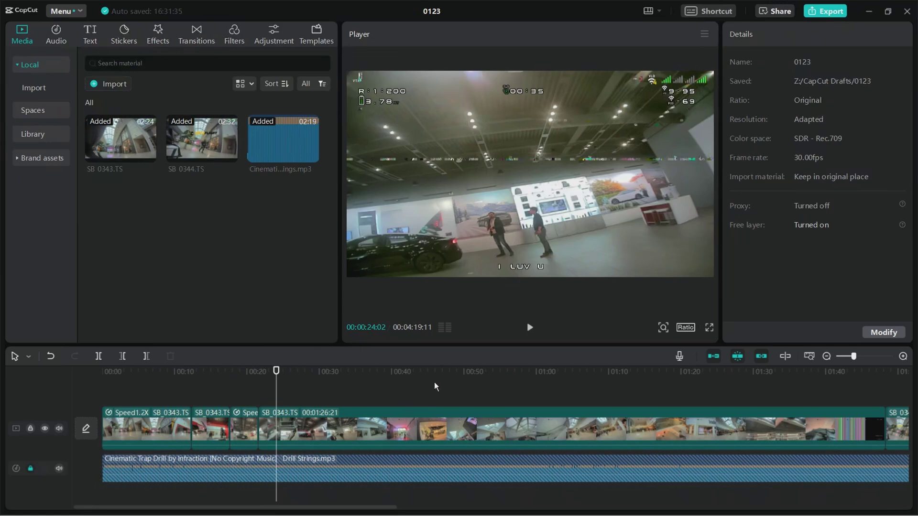
key("space")
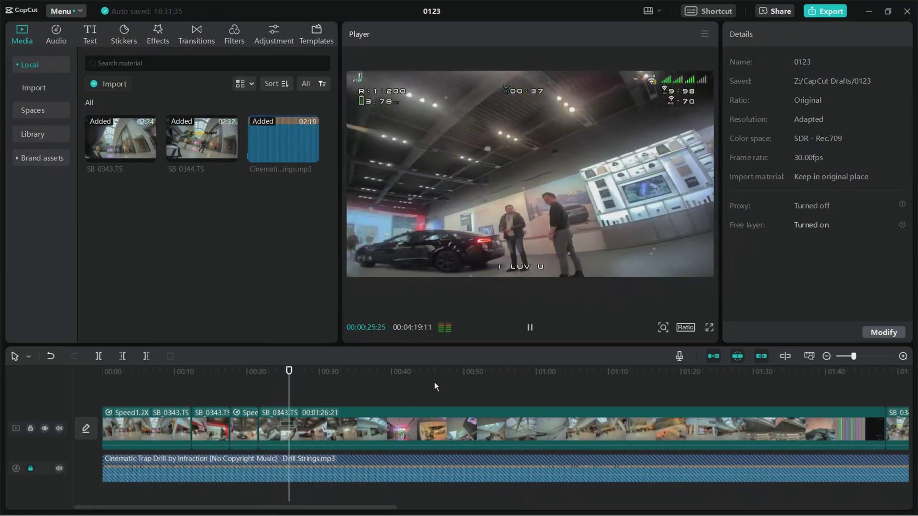
key("space")
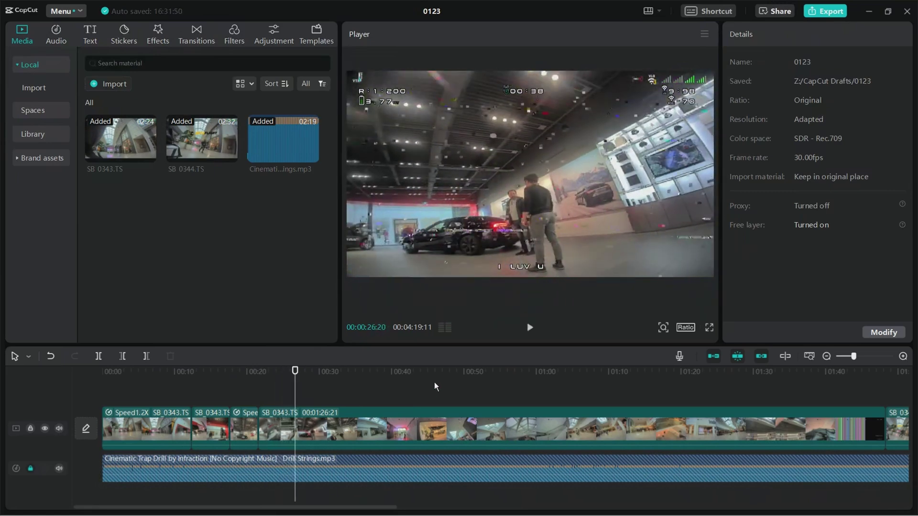
key("space")
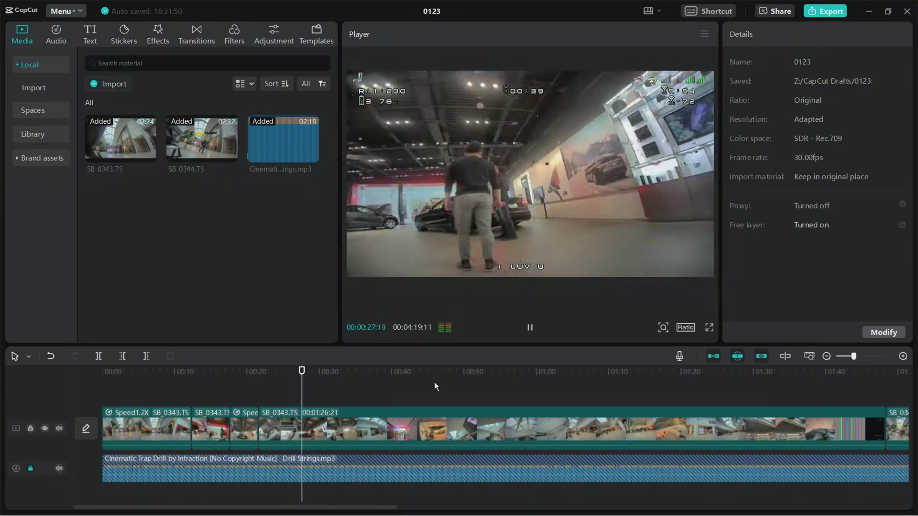
key("space")
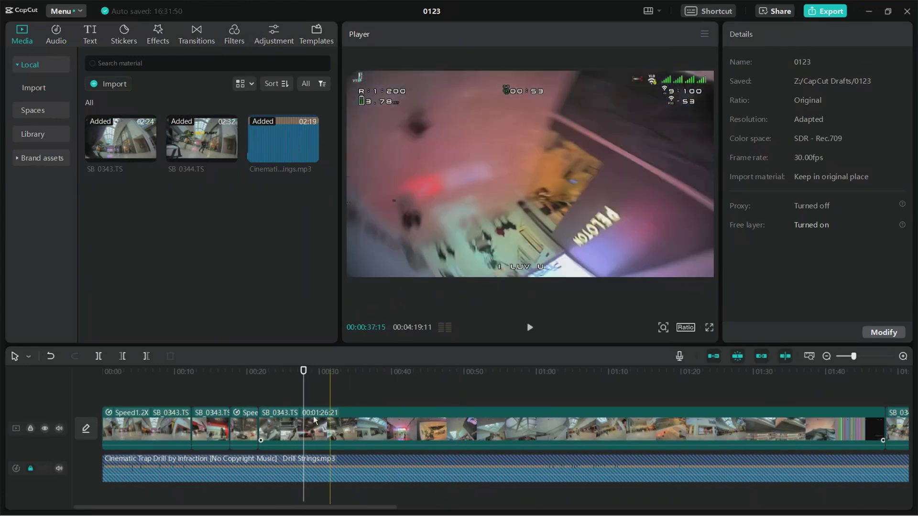
left_click(304, 387)
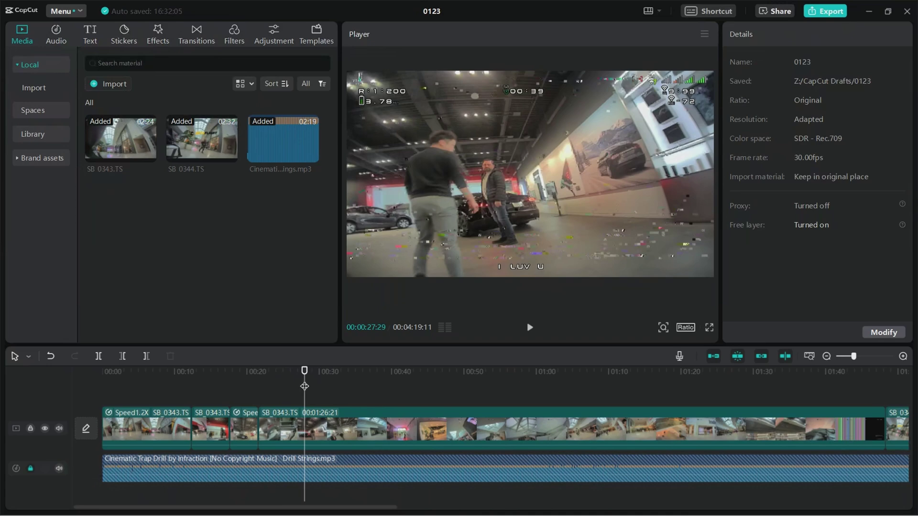
key("ctrl+b")
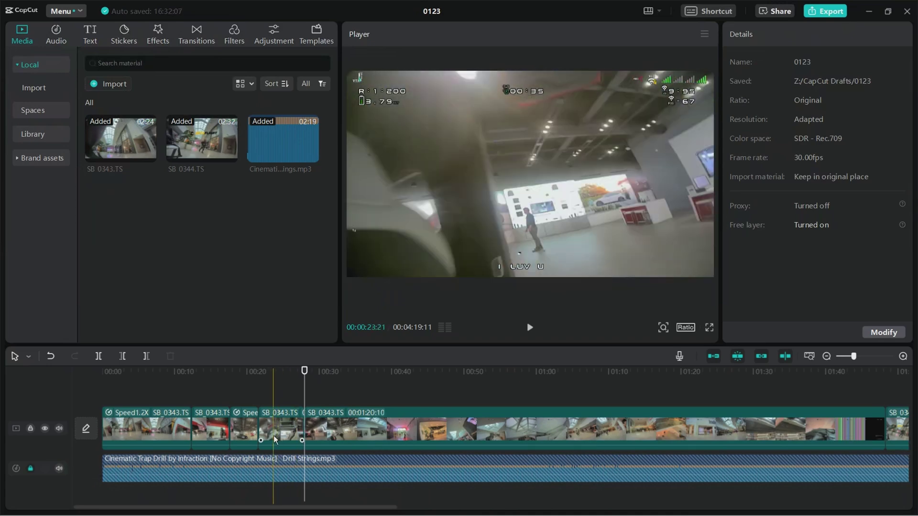
Speed up the SB 0343 segment showing the two men to 1.5x and preview the edit from 00:00:18:28.
left_click(273, 435)
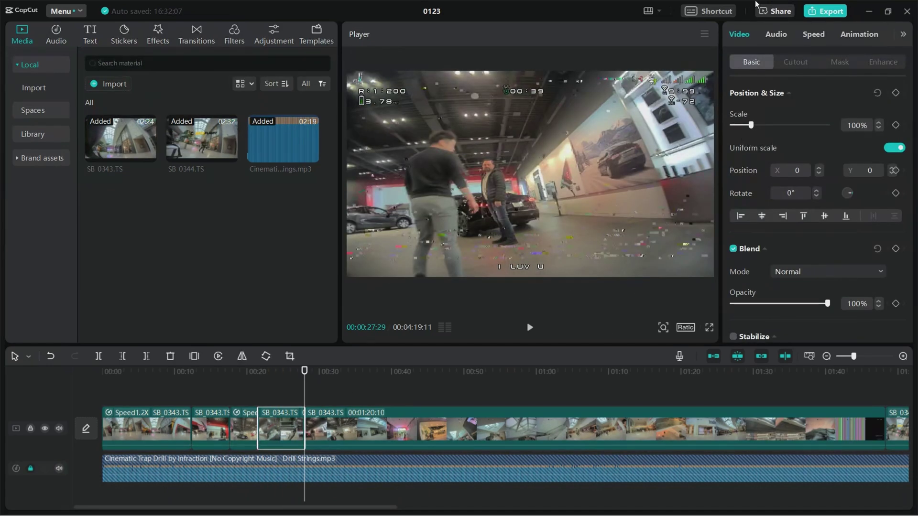
left_click(813, 34)
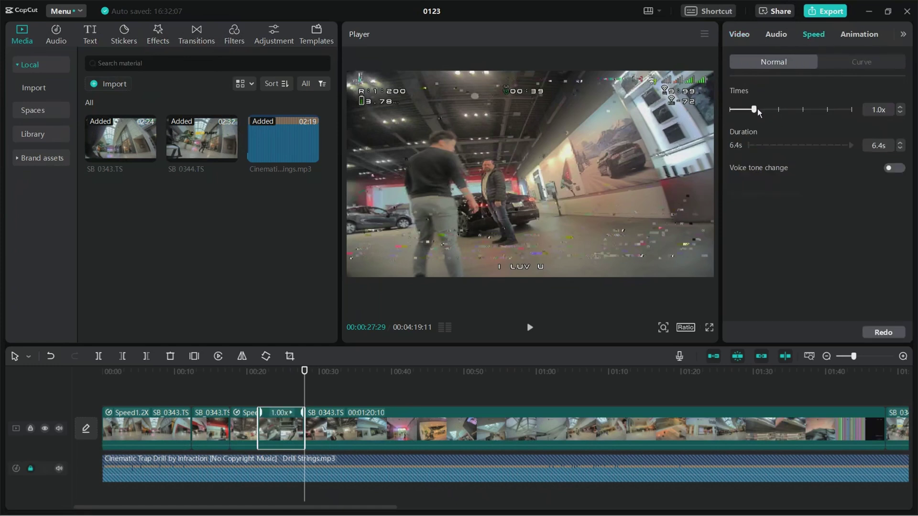
left_click_drag(757, 108, 769, 109)
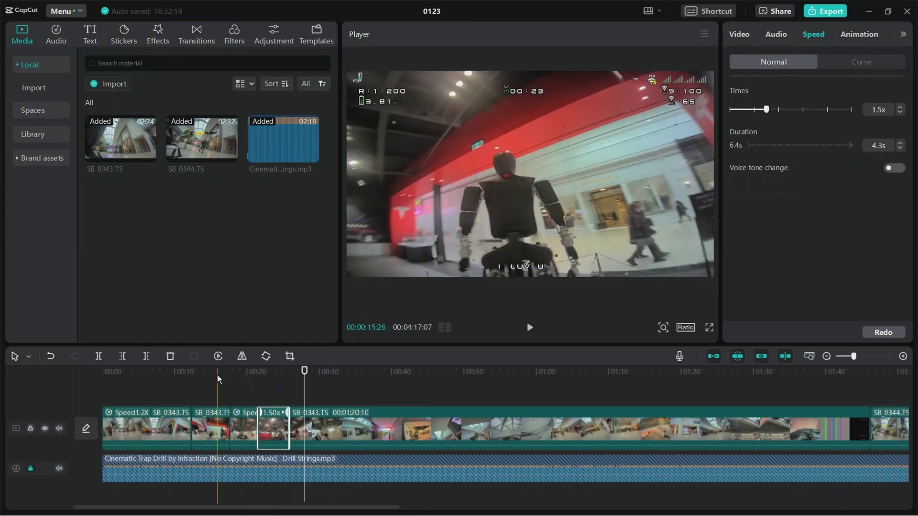
left_click(239, 395)
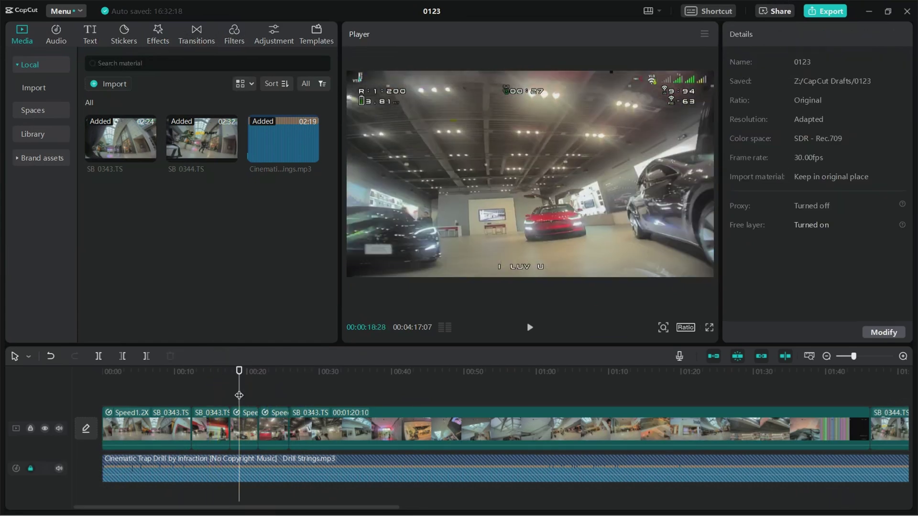
key("space")
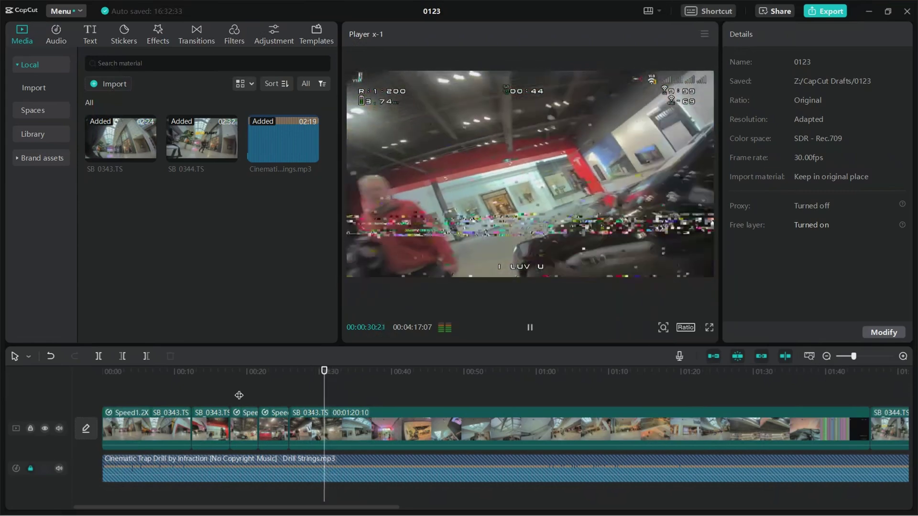
Step back frame by frame to the man in the red jacket and split SB 0343 at 00:00:30:06.
key("space")
key("j")
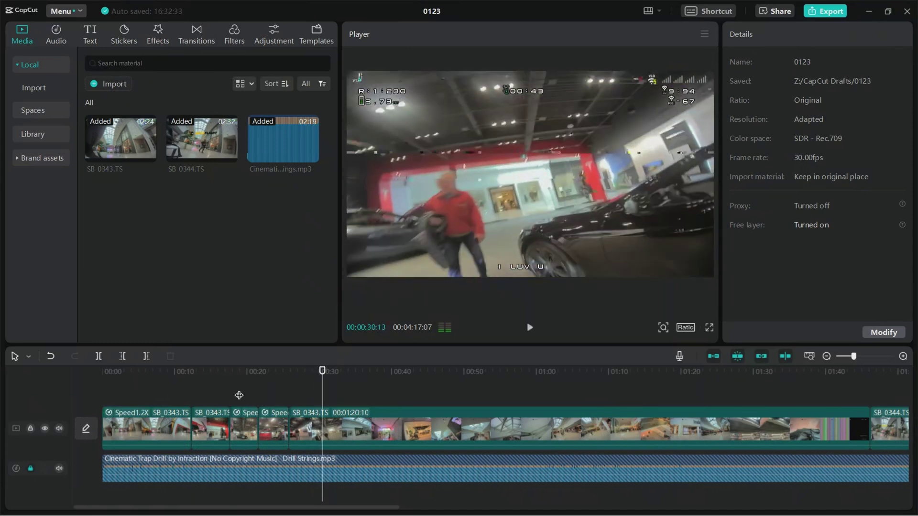
key("Left")
key("Left")
key("Left")
key("Left")
key("Left")
key("Left")
key("Left")
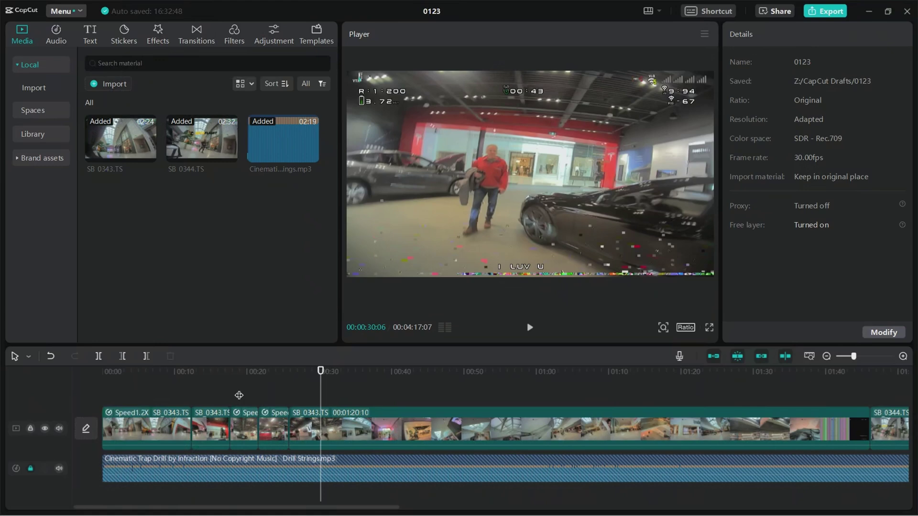
key("ctrl+b")
Replay the cut at the man in red, move the split to 00:00:30:08 and trim the start of the following segment.
key("space")
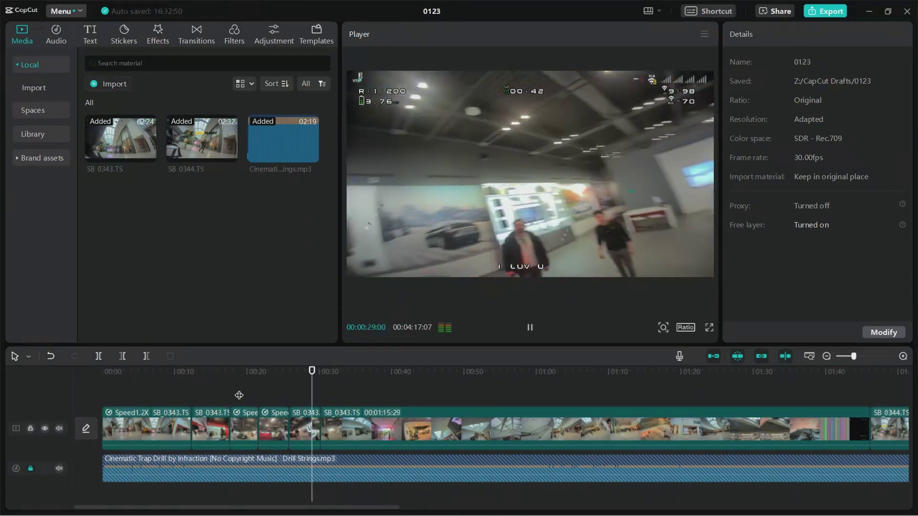
key("space")
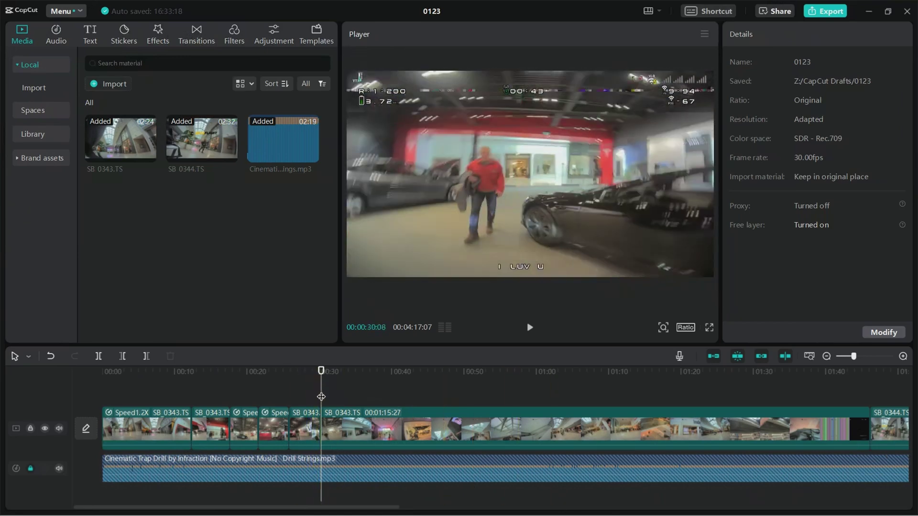
key("space")
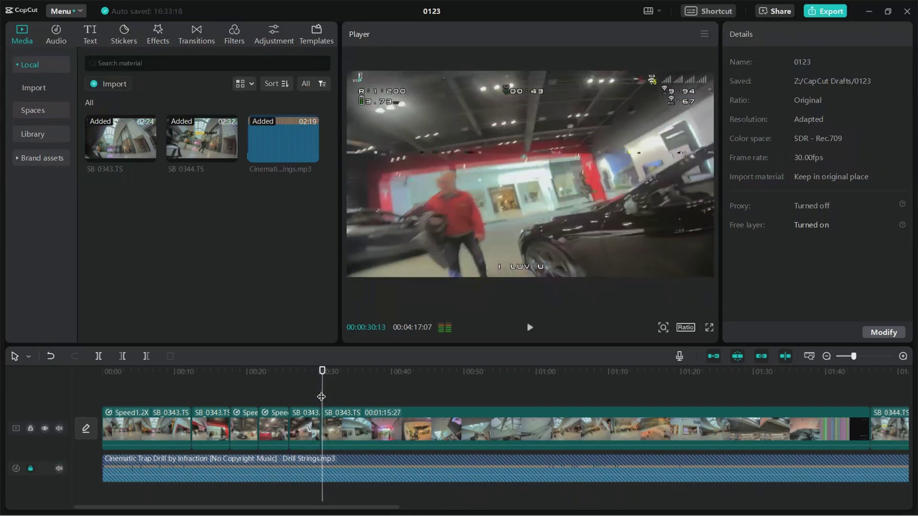
key("space")
key("j")
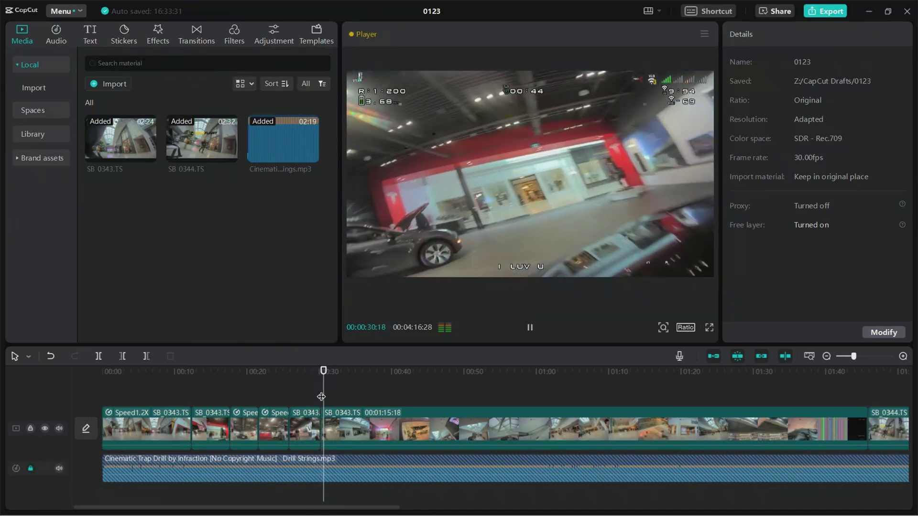
Play on through the pink-lit corridor to the Peloton sign and split SB 0343 at 00:00:38:20.
key("space")
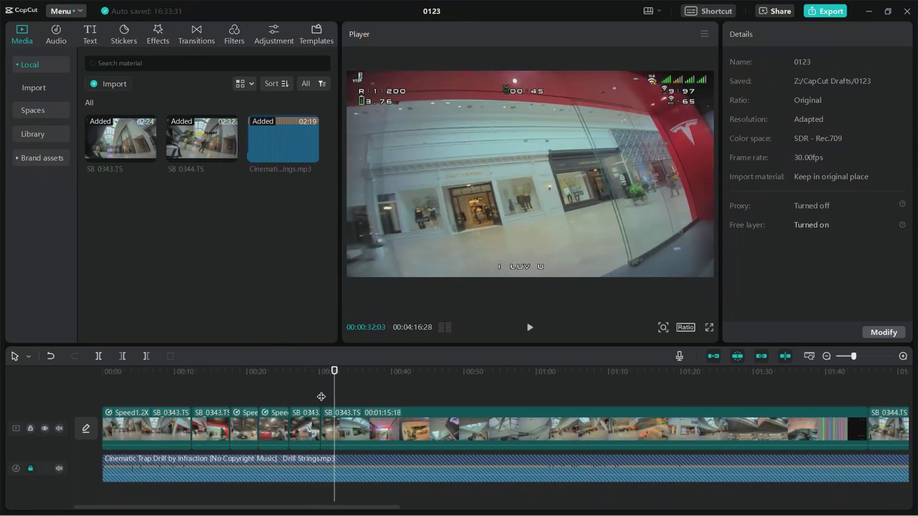
key("j")
key("j")
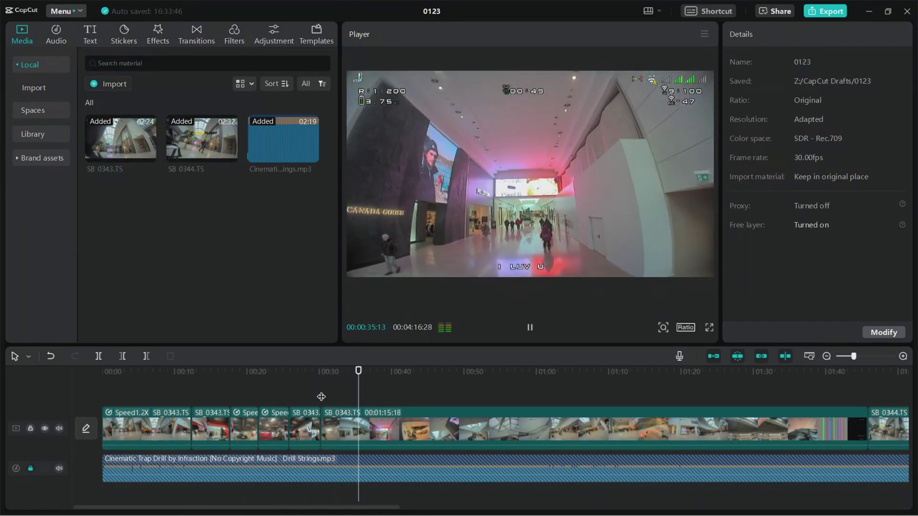
key("l")
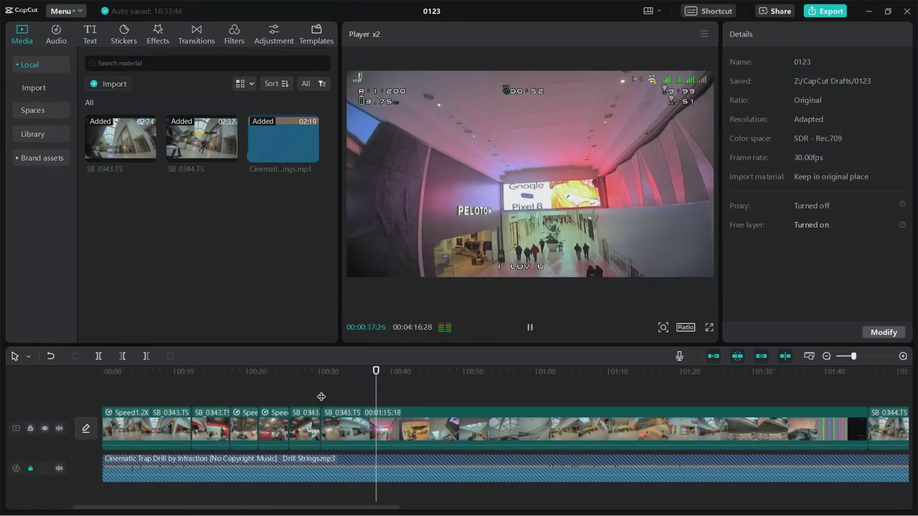
key("j")
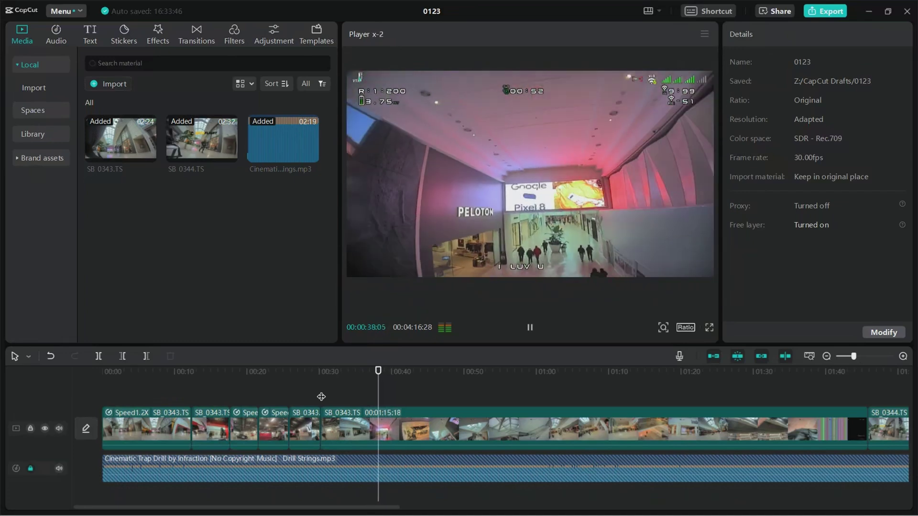
key("k")
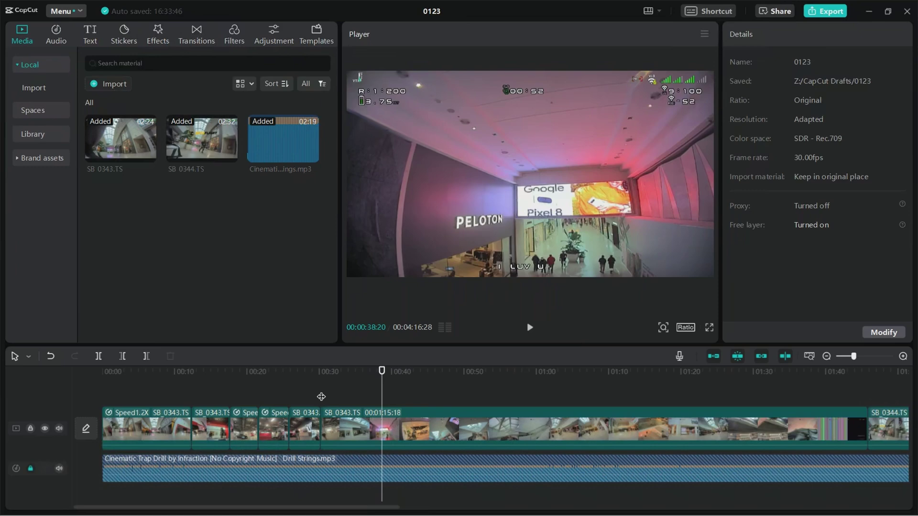
key("ctrl+b")
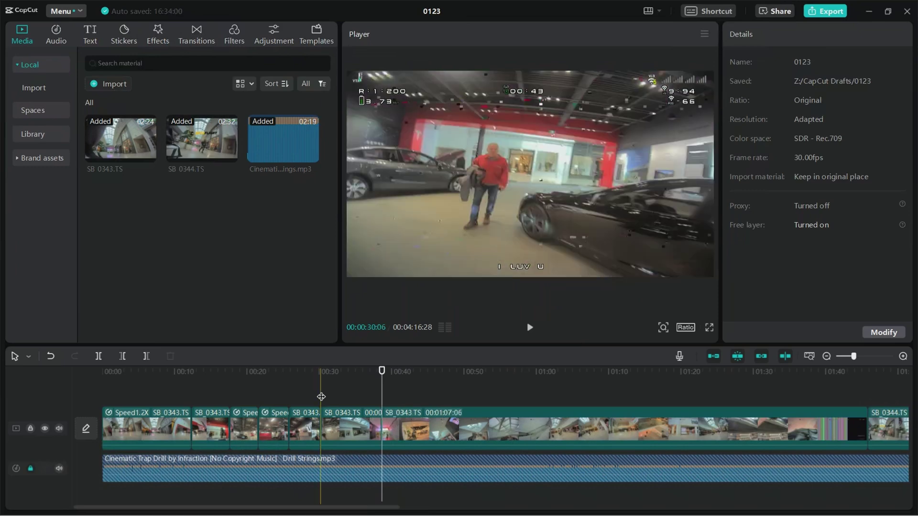
Set the speed of the SB 0343 segment ending at the Peloton sign to 2.0x.
left_click(351, 422)
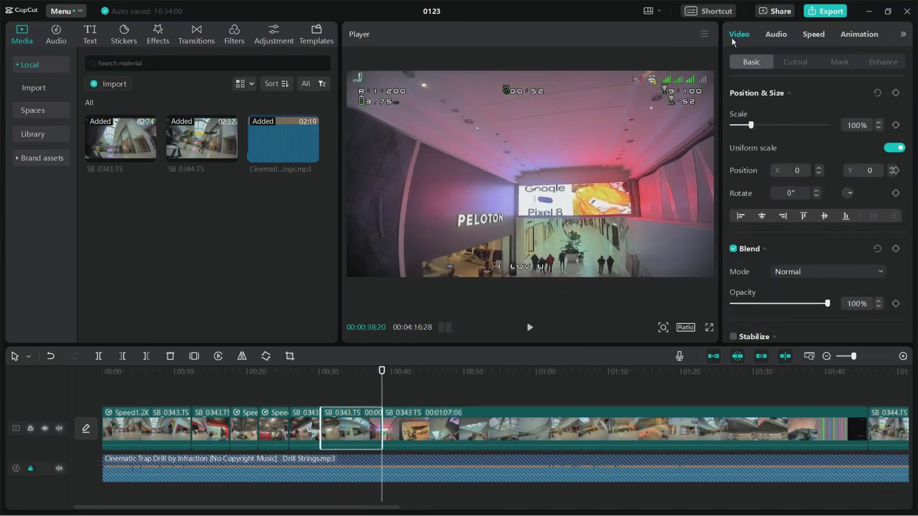
left_click(805, 36)
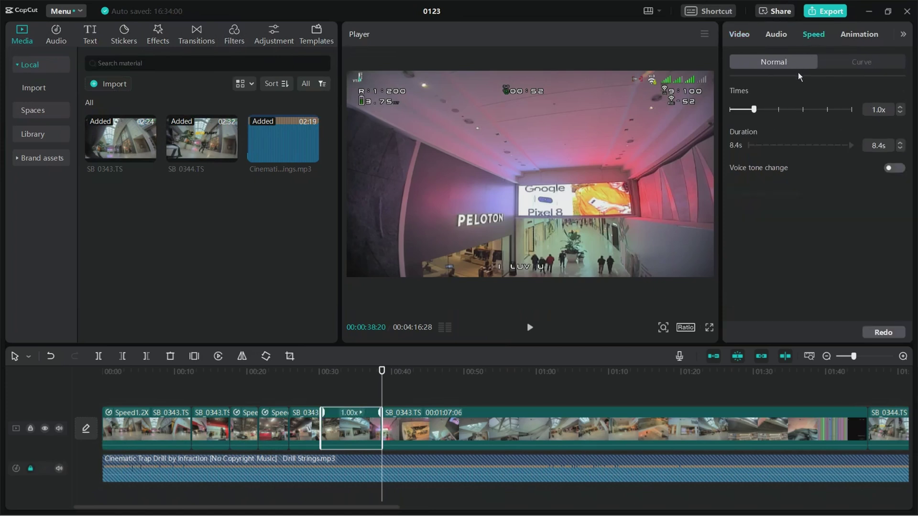
left_click_drag(754, 110, 782, 113)
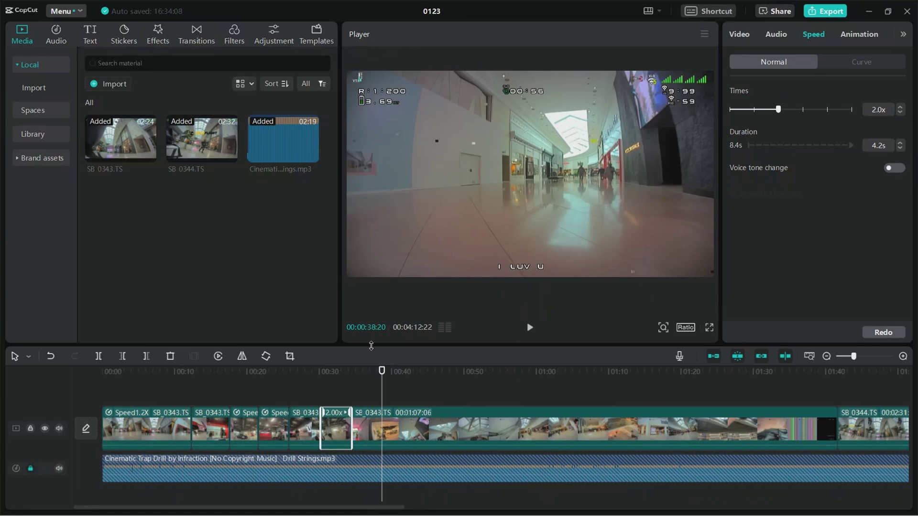
Preview the faster segment, shuttle around the Peloton sign and split SB 0343 at 00:00:35:14.
left_click(314, 386)
key("space")
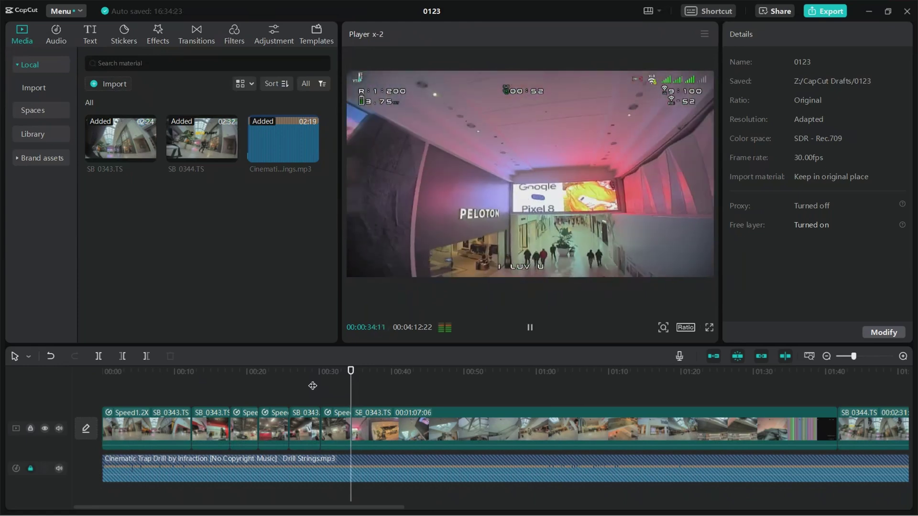
key("l")
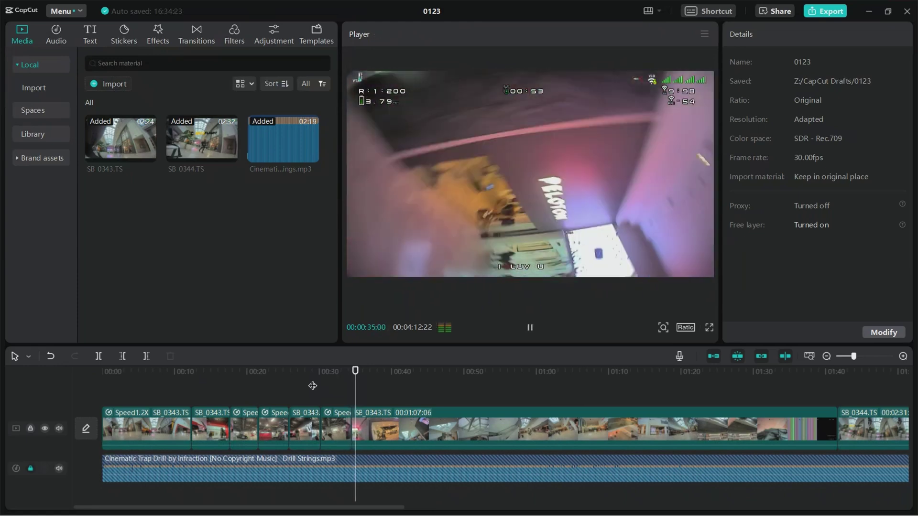
key("k")
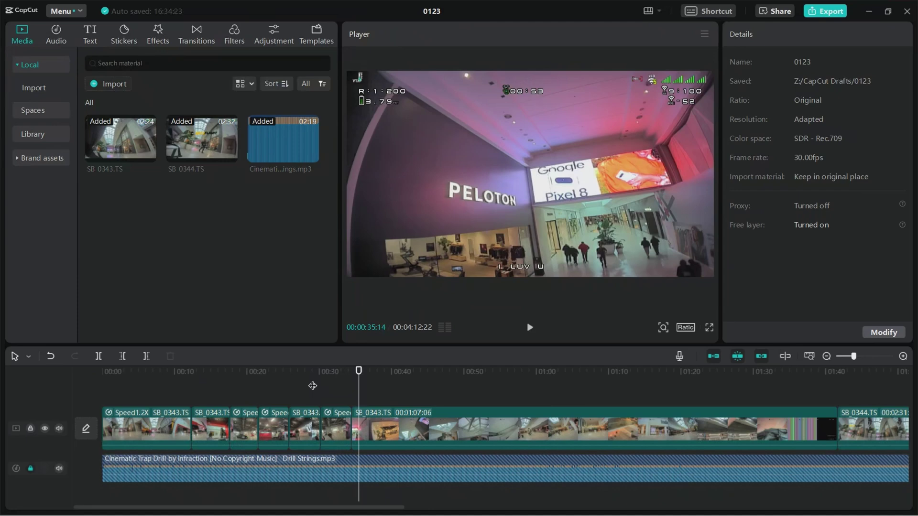
Play past the skylight, return to the Tesla sign at 00:00:43:00 and trim the segment's start up to that point.
key("l")
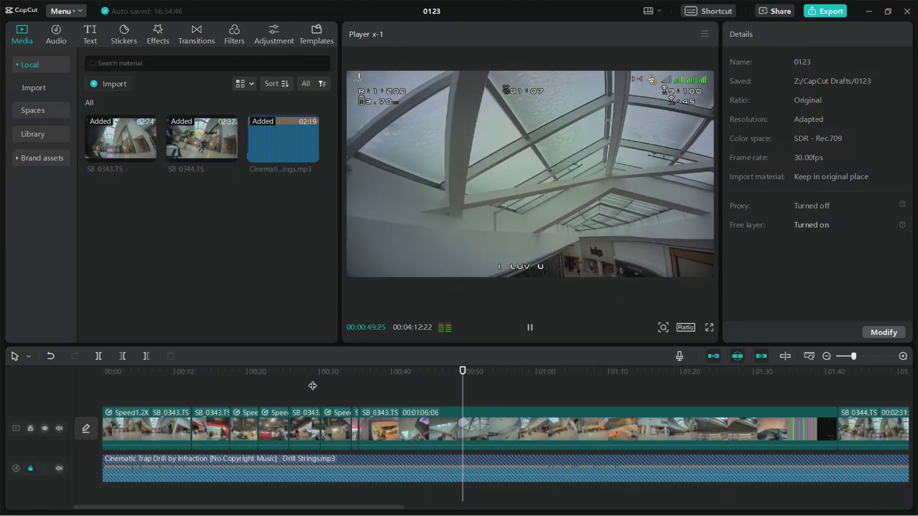
key("j")
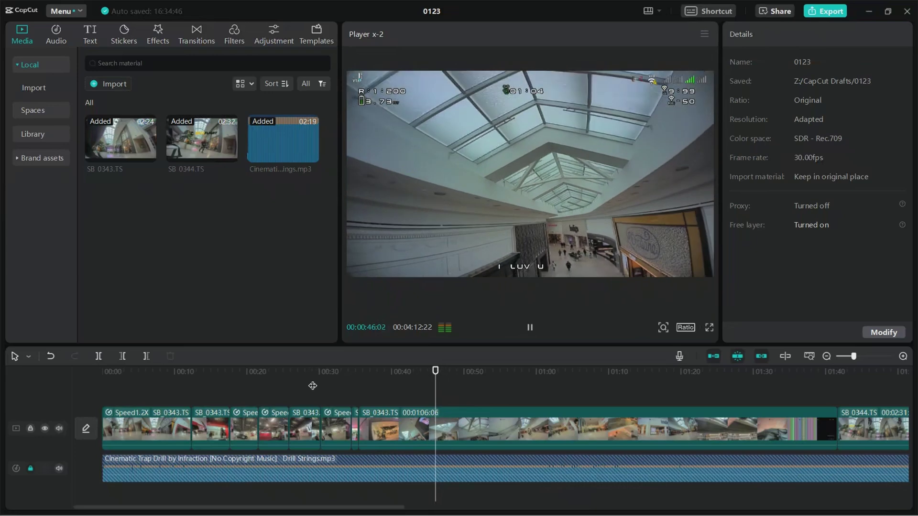
key("k")
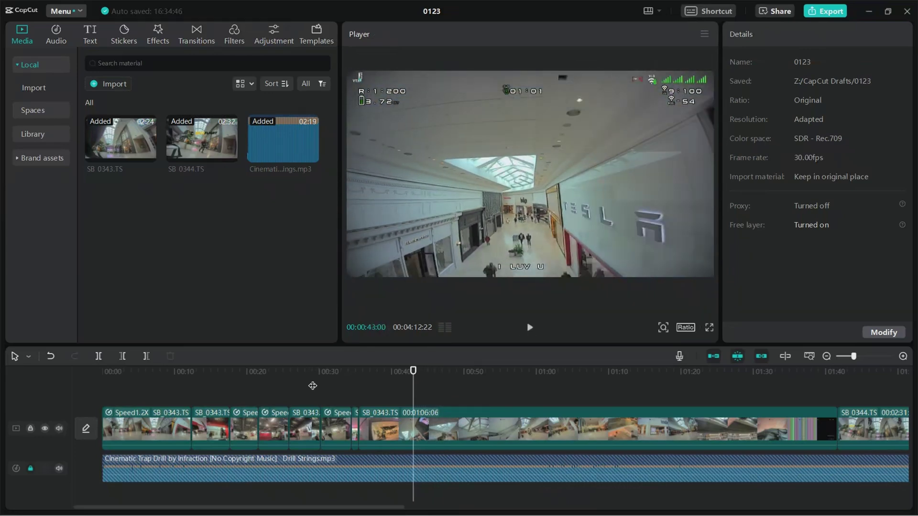
key("q")
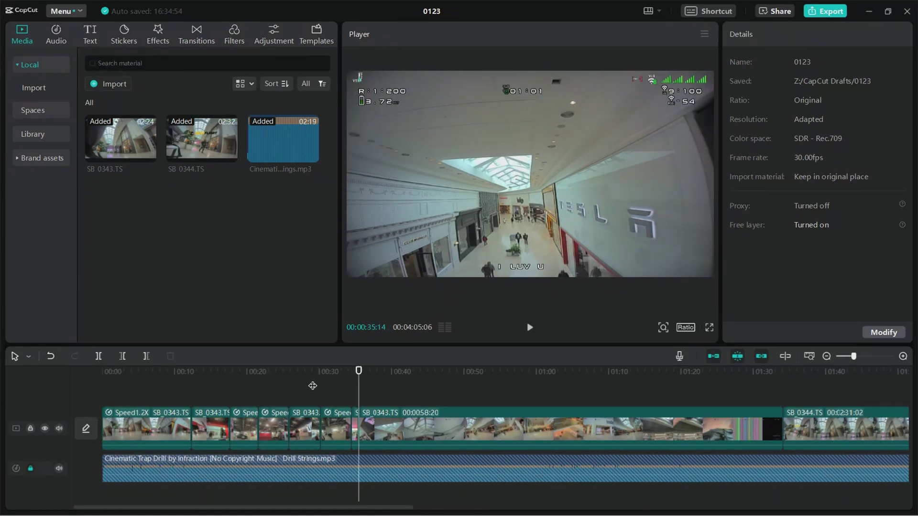
Play on from the trimmed start, shuttle back to the view above the walkway and split SB 0343 at 00:00:48:05.
key("space")
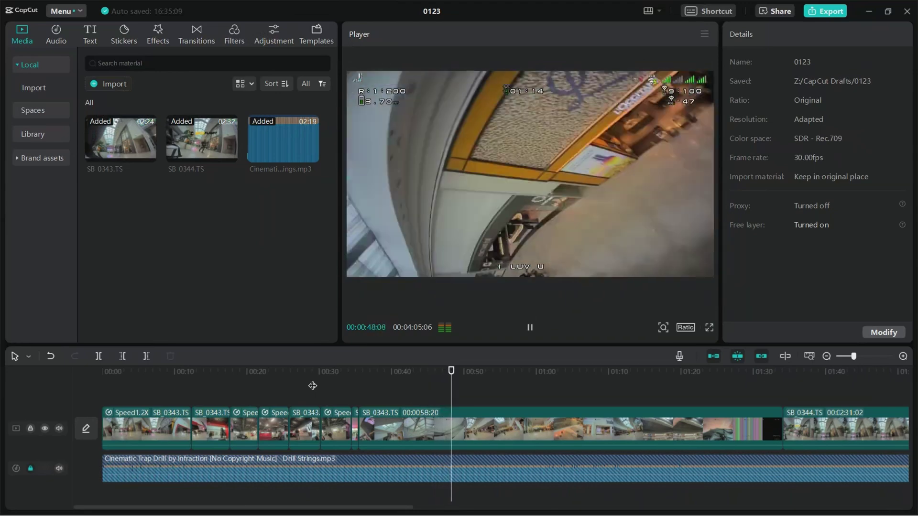
key("space")
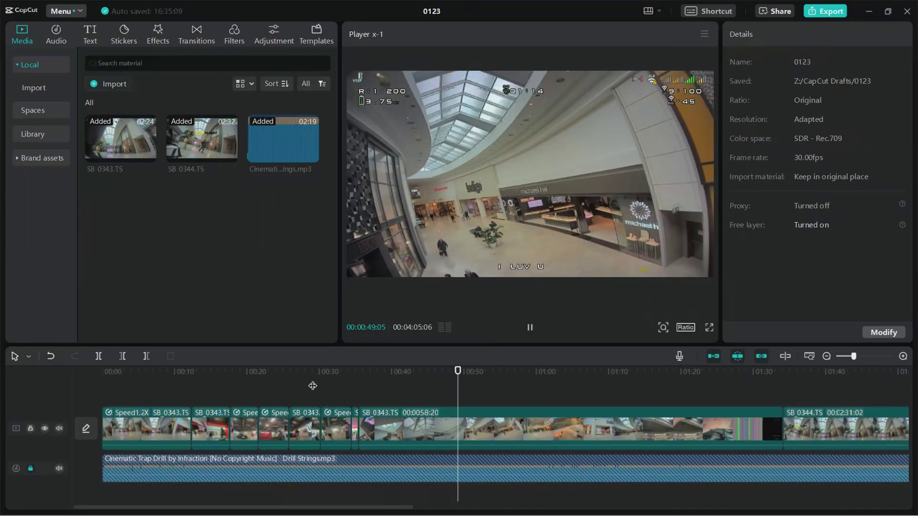
key("space")
key("space")
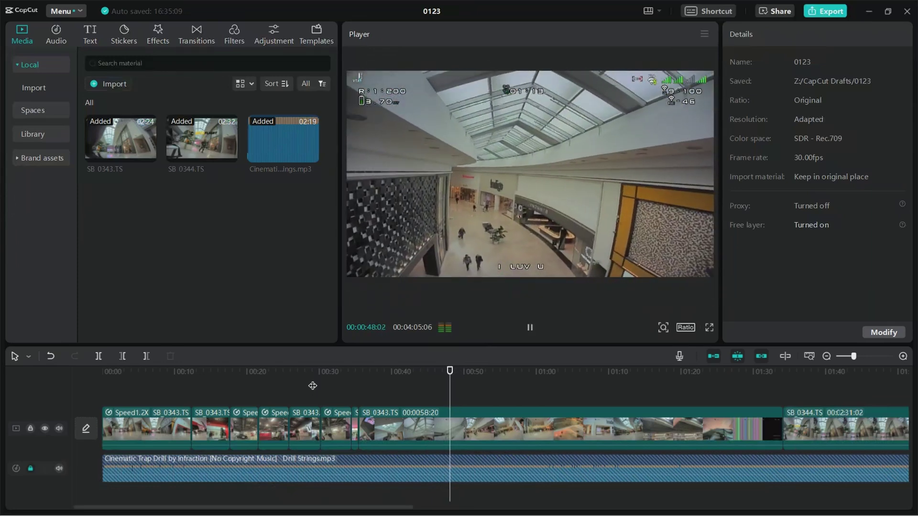
key("space")
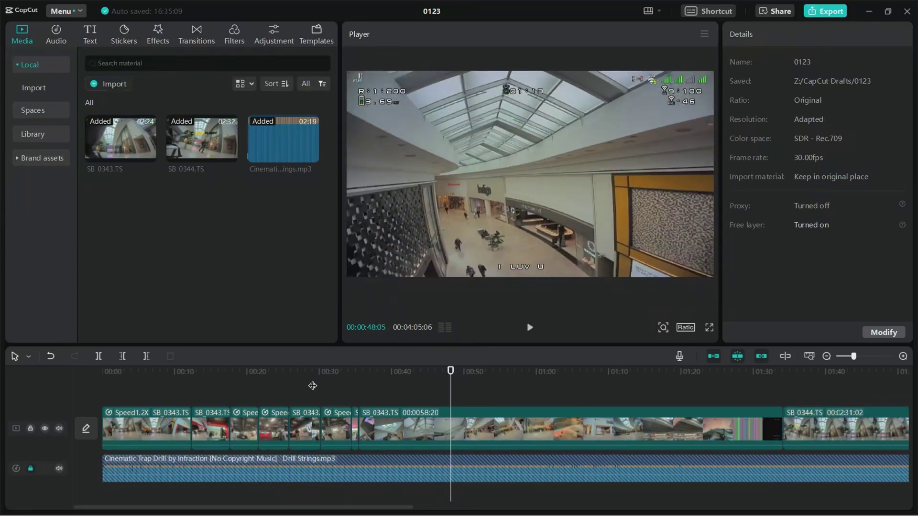
key("ctrl+b")
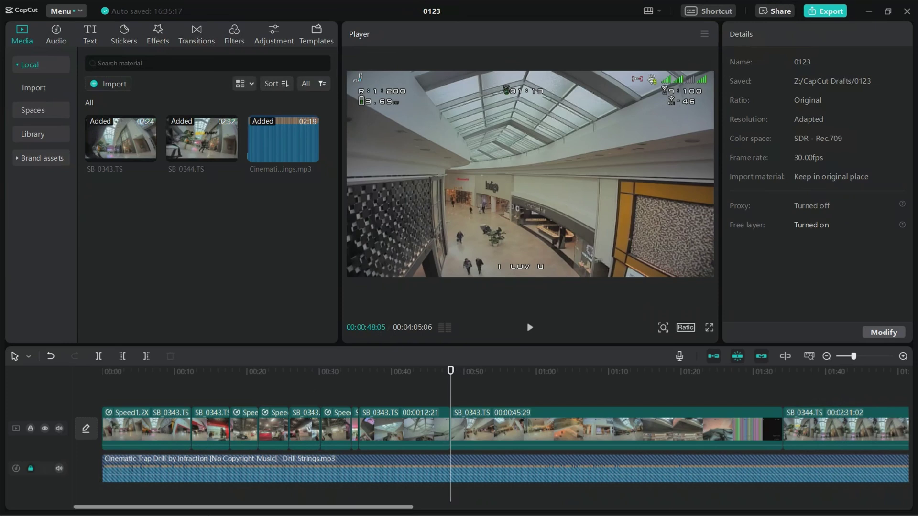
Speed up the SB 0343 segment that starts at the Tesla sign to 2.0x and preview the edit.
left_click(388, 426)
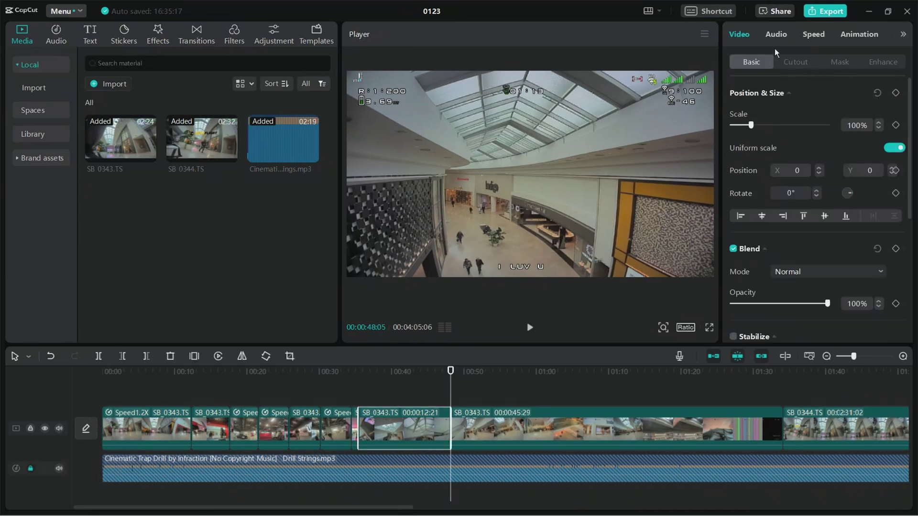
left_click(813, 34)
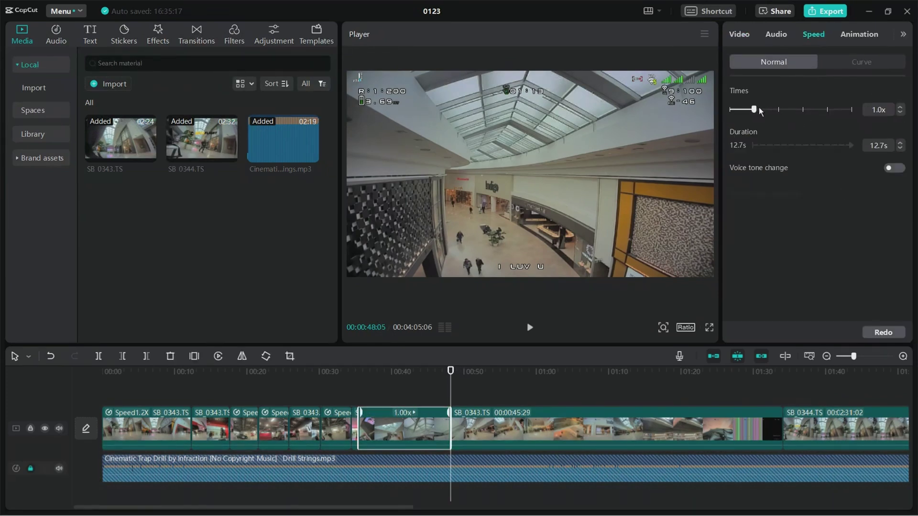
left_click_drag(782, 111, 778, 111)
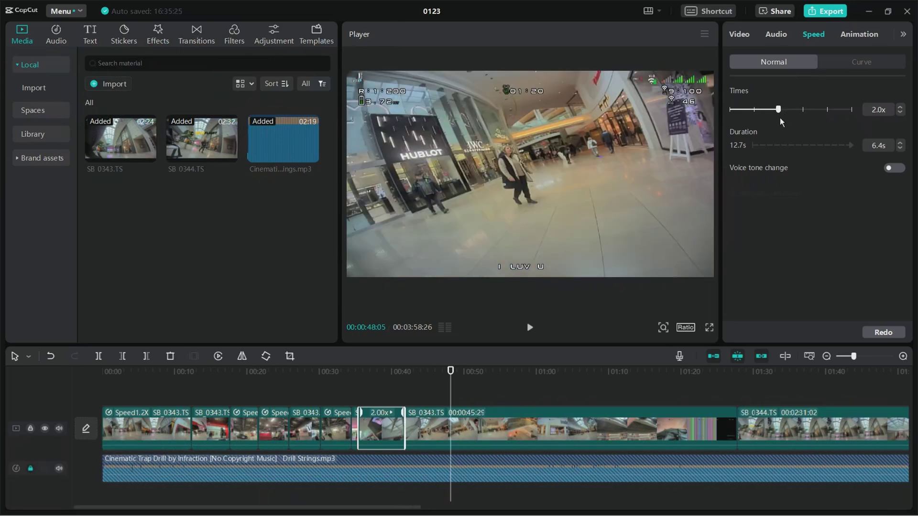
left_click(341, 385)
key("space")
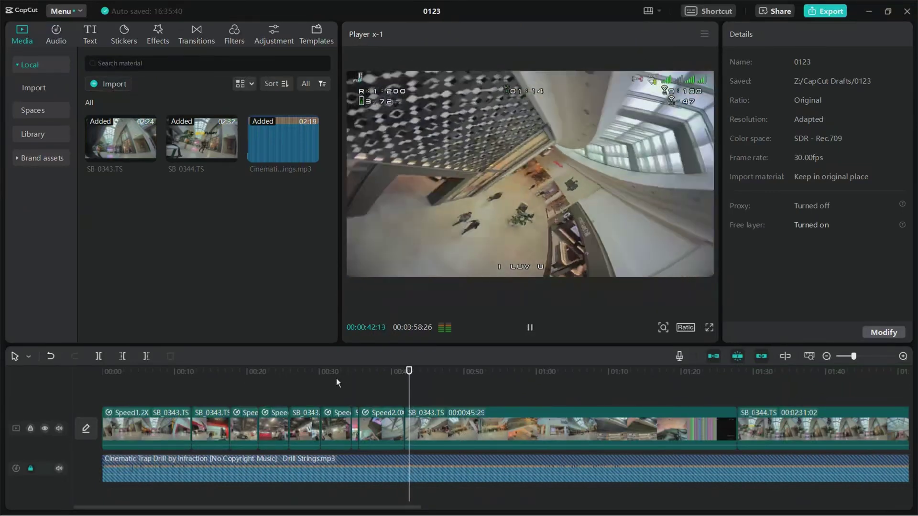
Stop after the roll, advance frame by frame to the level view and split SB 0343 at 00:00:42:22.
key("space")
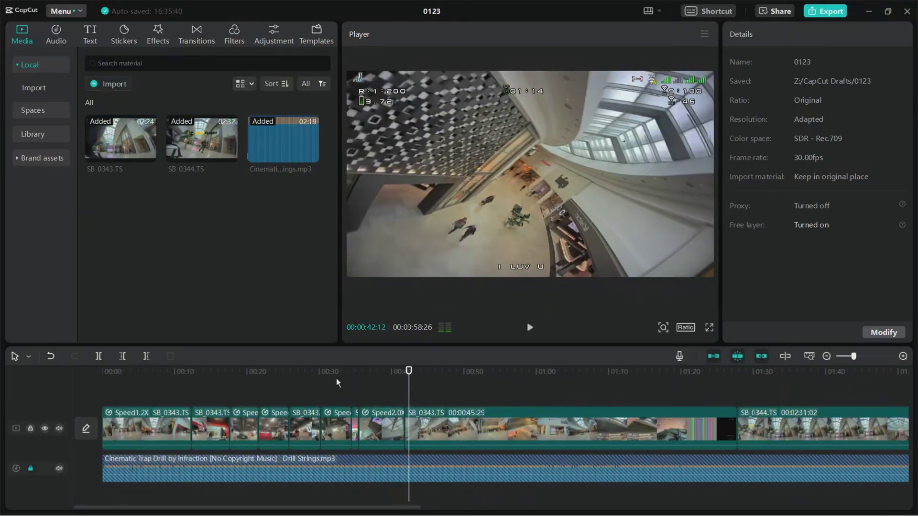
key("Right")
key("Right")
key("Right")
key("Right")
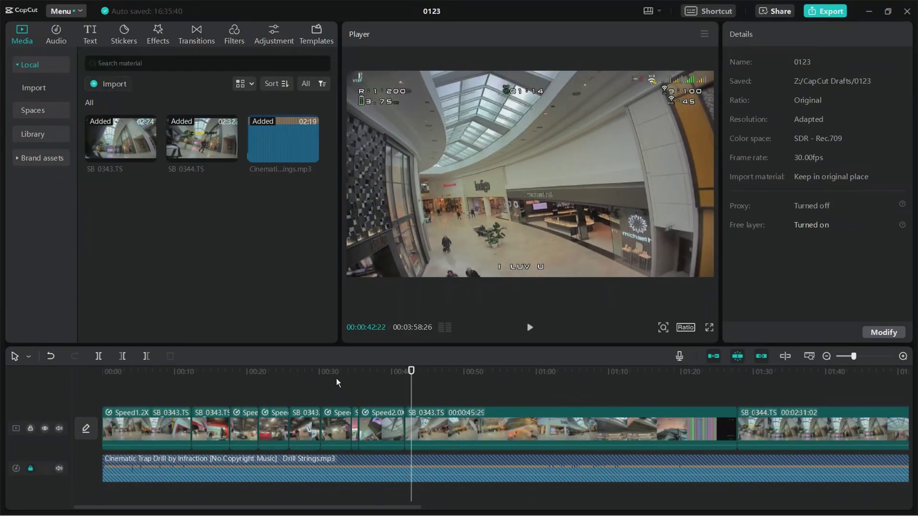
key("ctrl+b")
Play on past the Michael Hill store to the walking woman near Hublot and split SB 0343 at 00:00:48:03.
key("space")
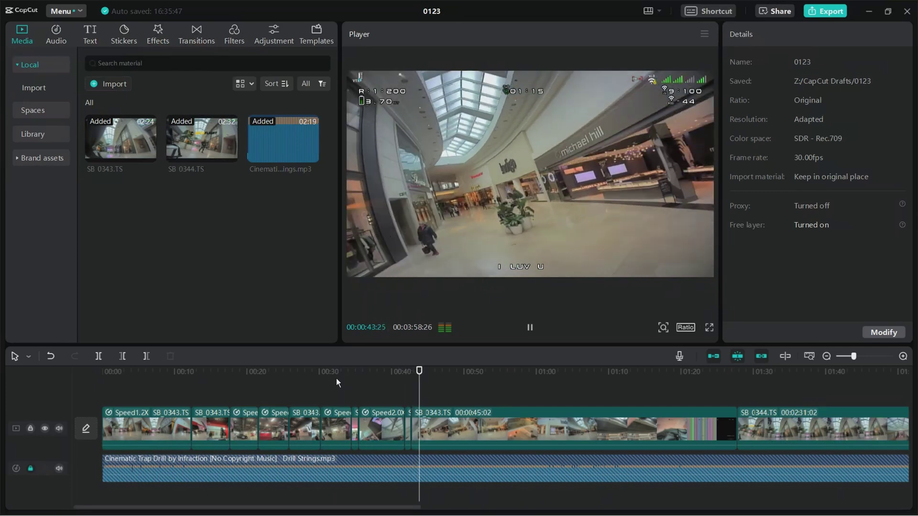
key("space")
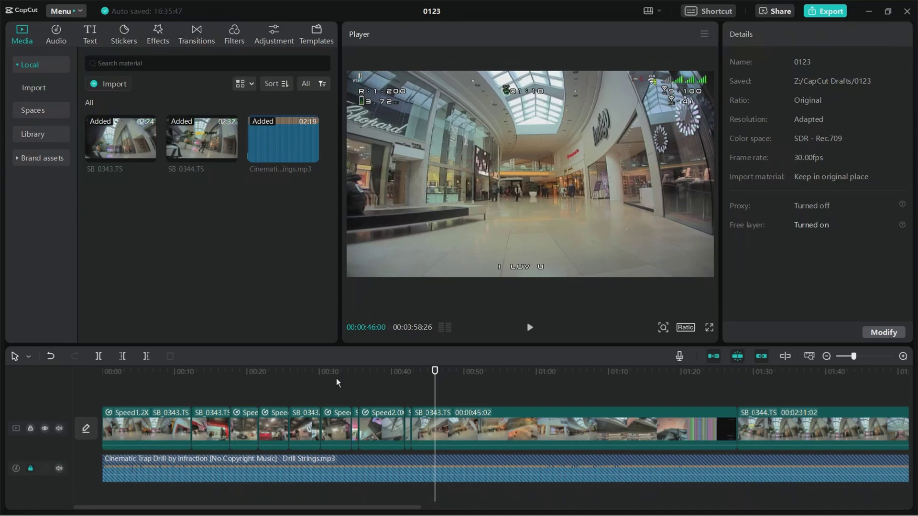
key("space")
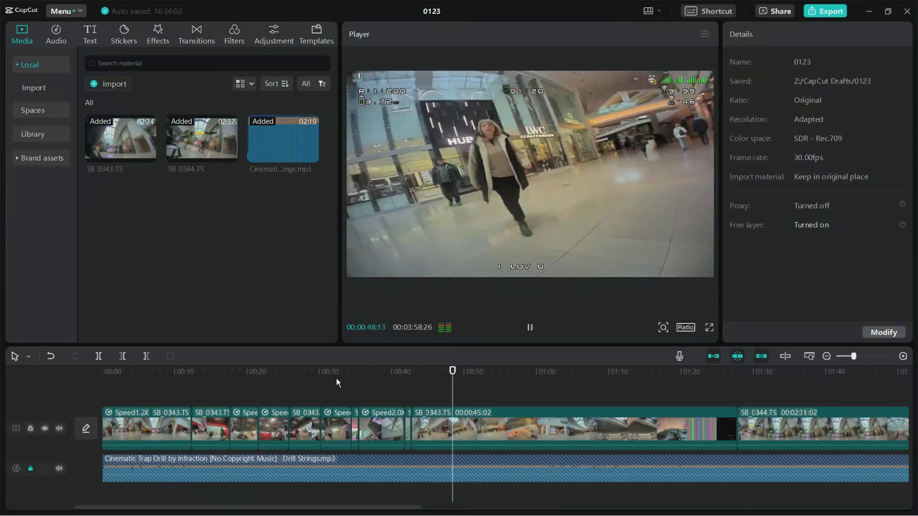
key("space")
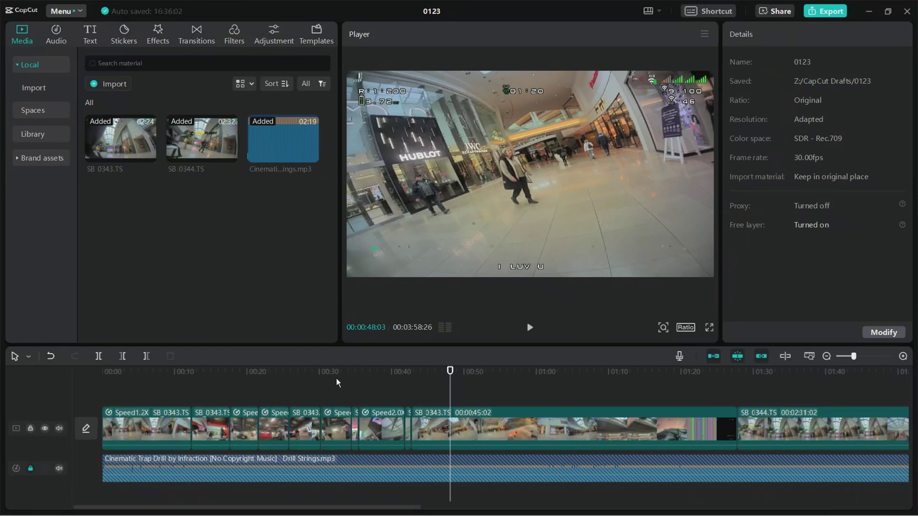
key("ctrl+b")
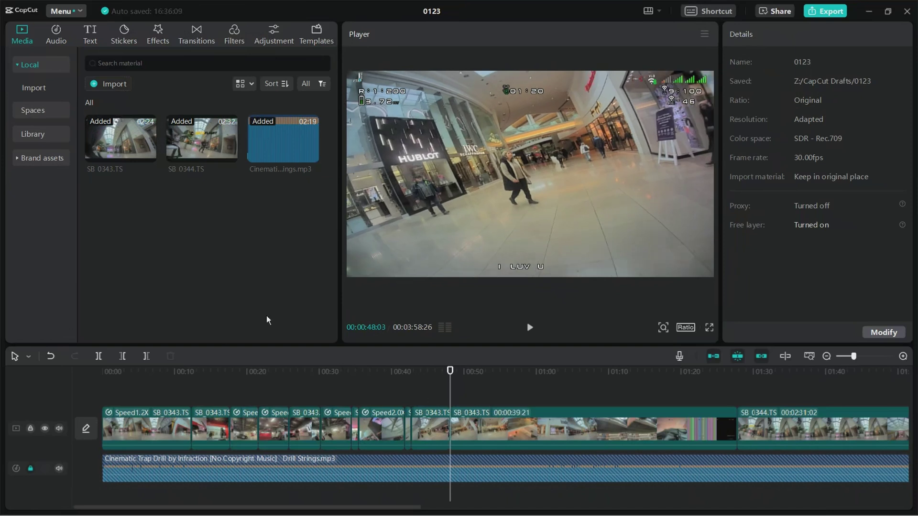
Set the speed of the SB 0343 segment between the last two splits to 2.0x.
left_click(426, 421)
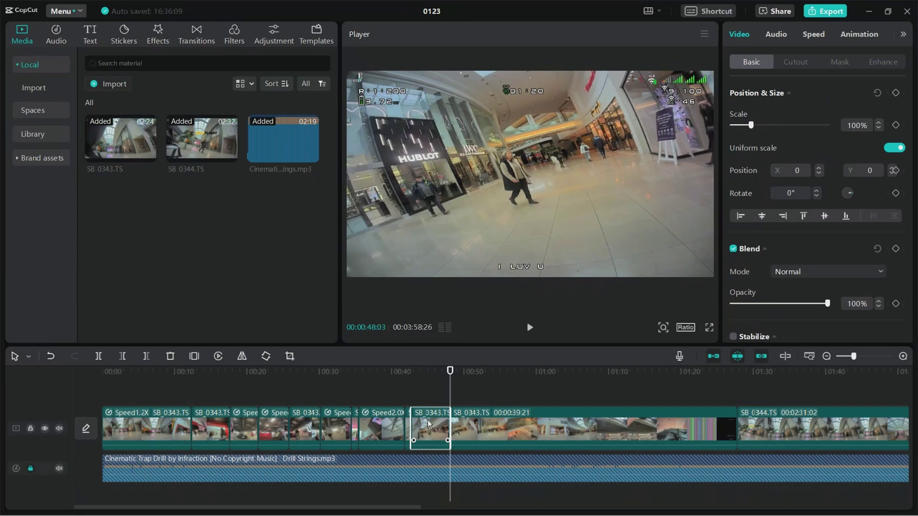
left_click(814, 35)
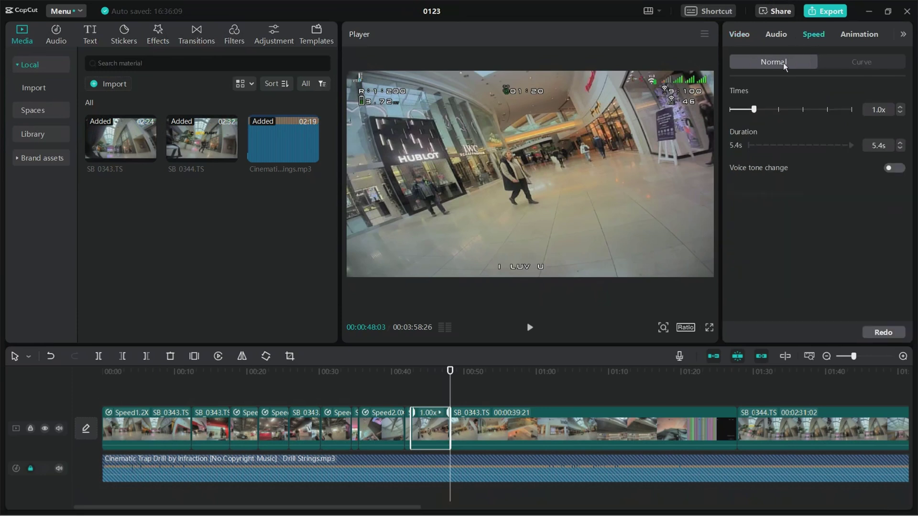
left_click_drag(770, 117, 777, 117)
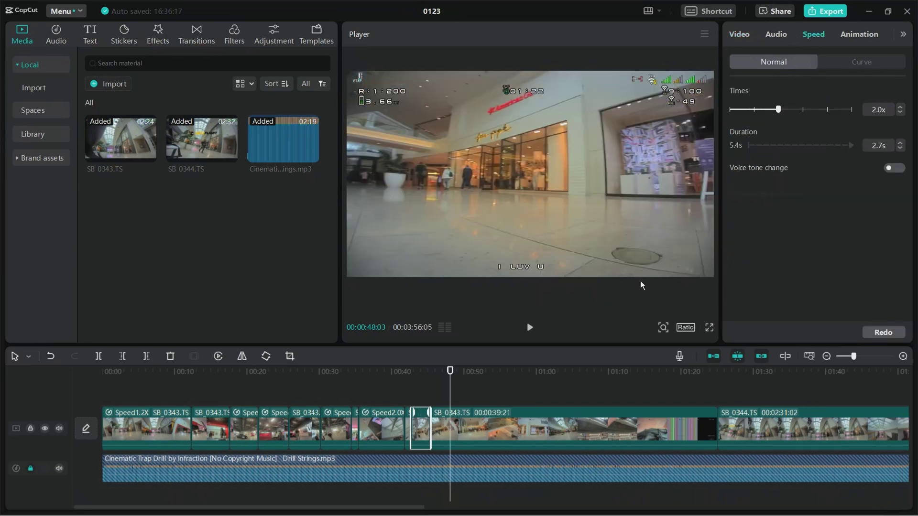
Play from the sped-up SB 0343 segment to the American Girl storefront and split SB 0343 at 00:00:48:03.
left_click(389, 378)
key("space")
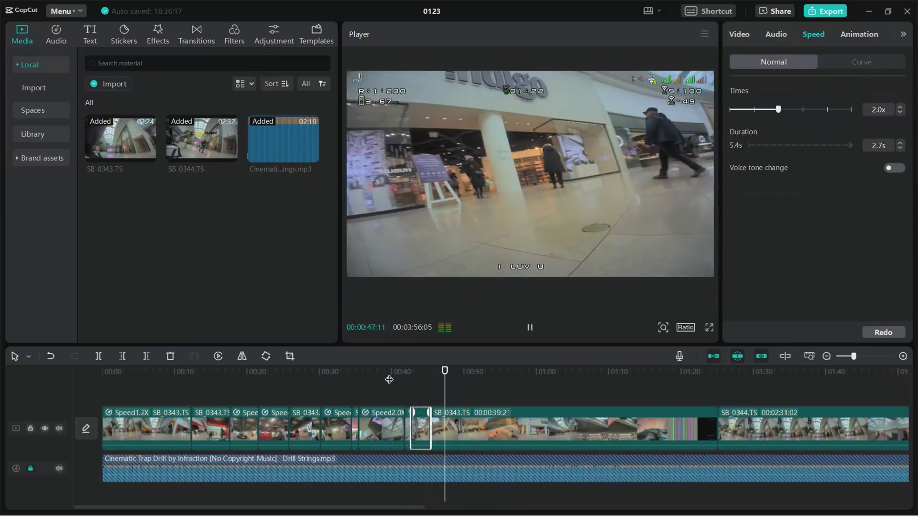
key("space")
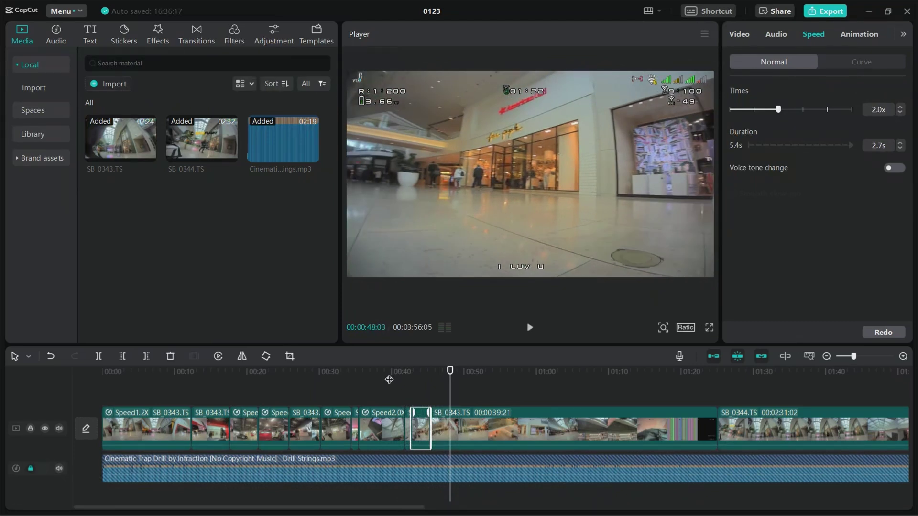
key("ctrl+b")
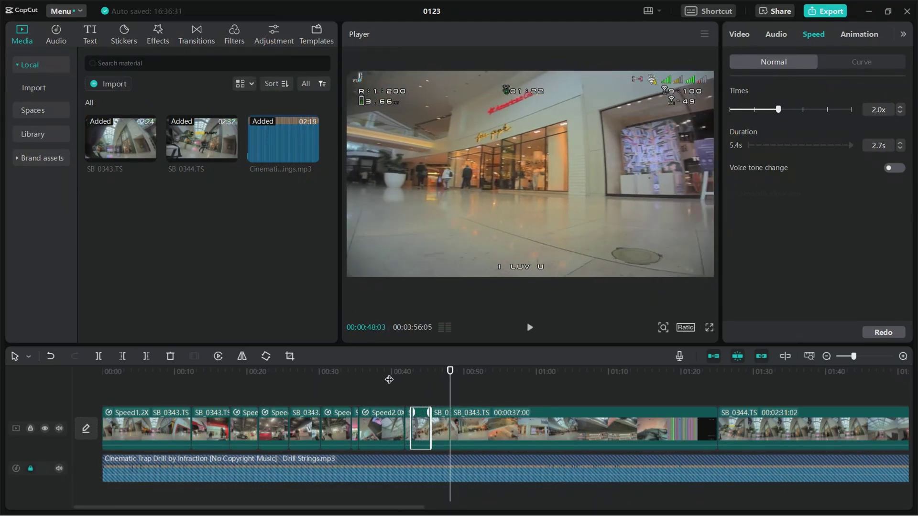
Play on to the roll beside the Sporting Life store and split SB 0343 at 00:00:52:24.
key("space")
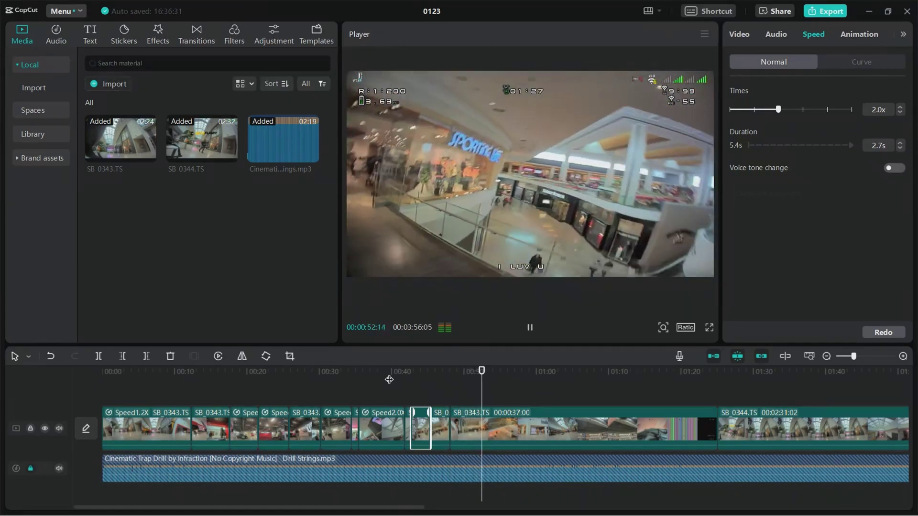
key("space")
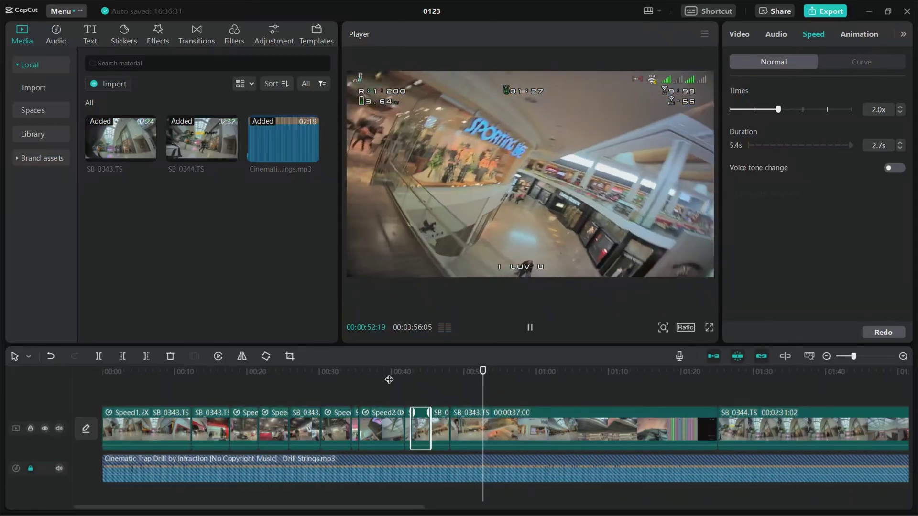
key("ctrl+b")
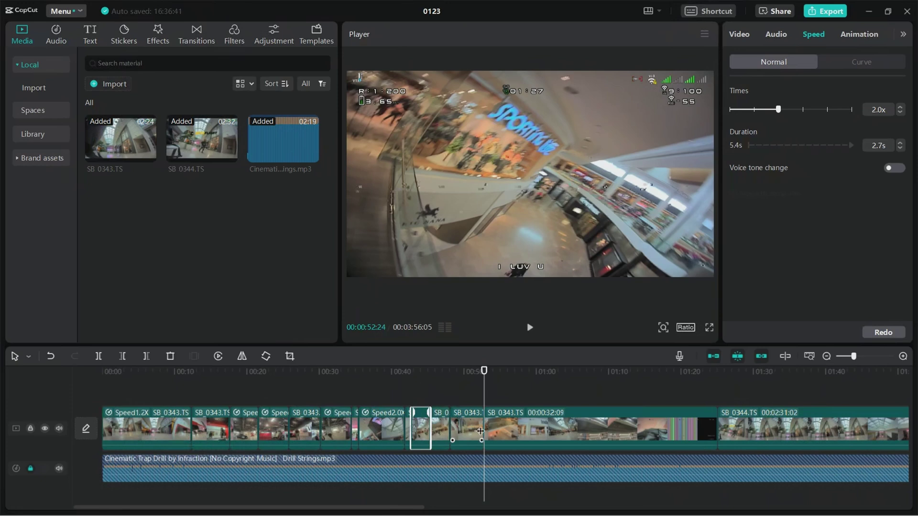
Set the speed of the SB 0343 segment between the last two splits to 2.0x and return the playhead to about its start.
left_click(472, 418)
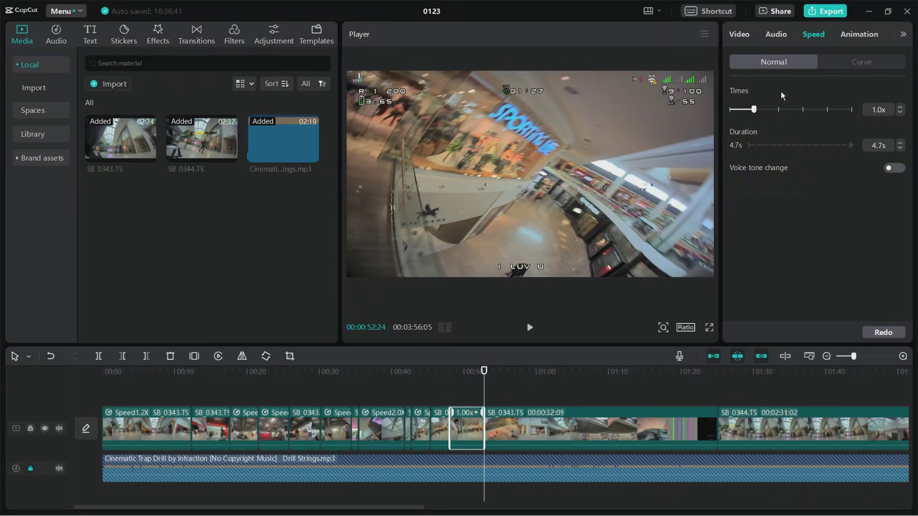
left_click_drag(754, 110, 780, 109)
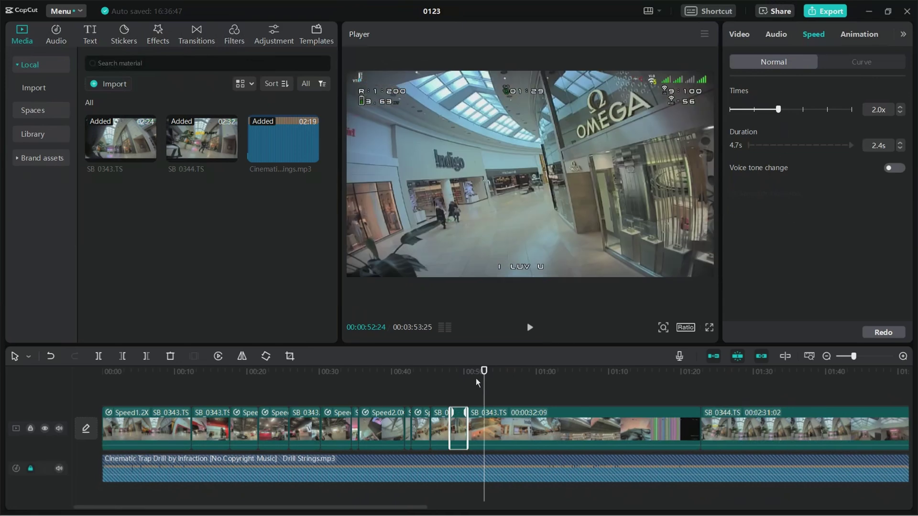
left_click(450, 385)
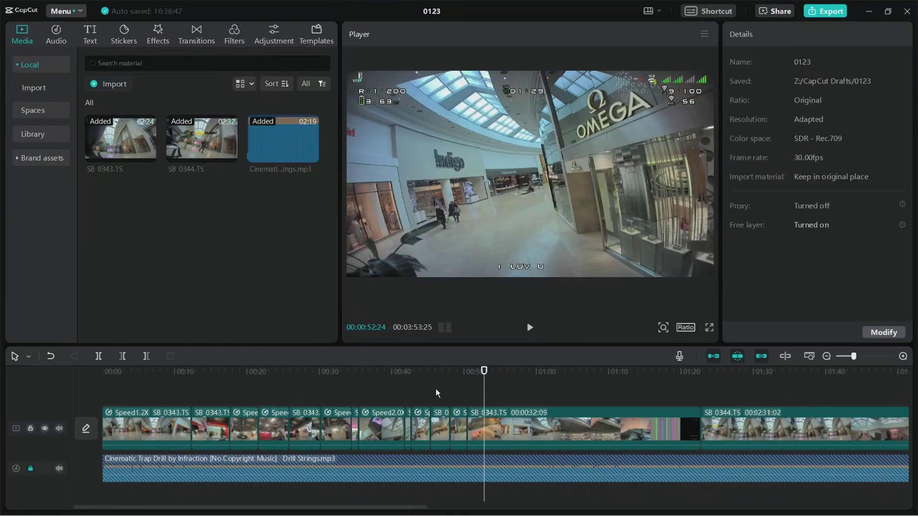
left_click(455, 374)
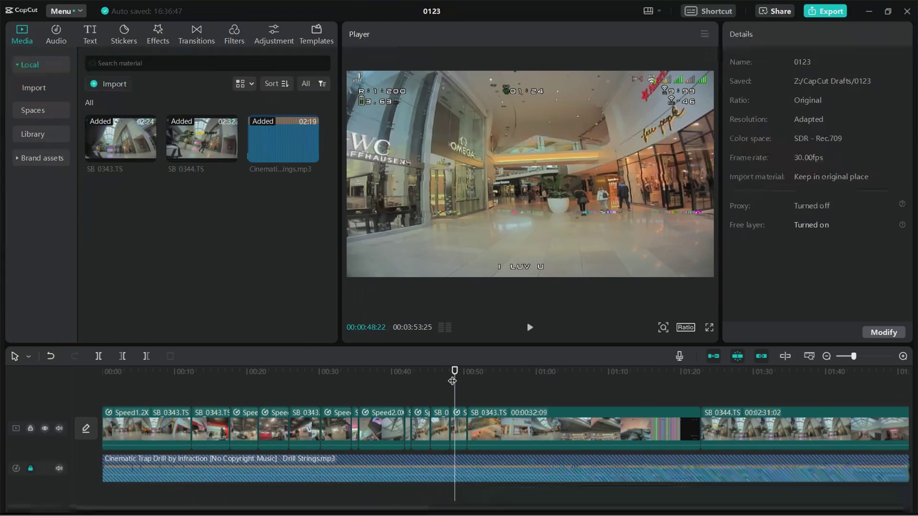
left_click(453, 382)
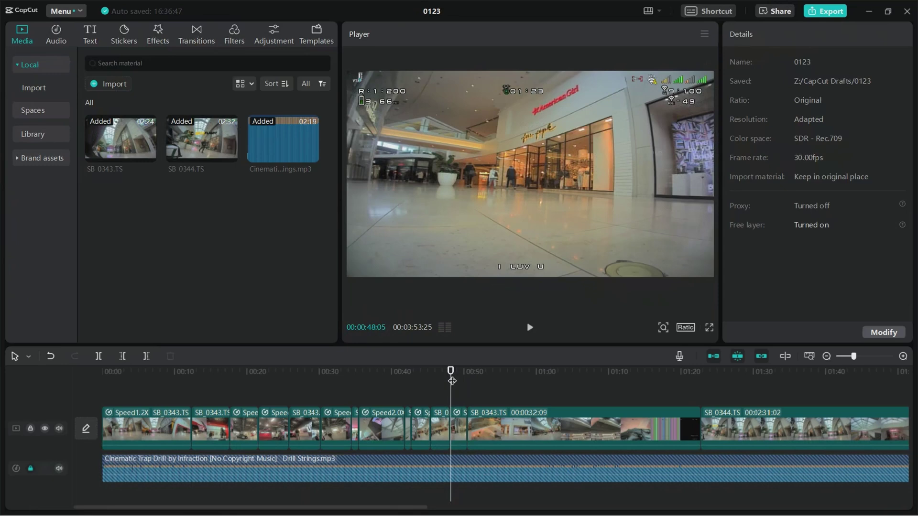
Play through the roll forward and backward to find its level exit facing the Indigo store and split SB 0343 at 00:00:51:21.
key("space")
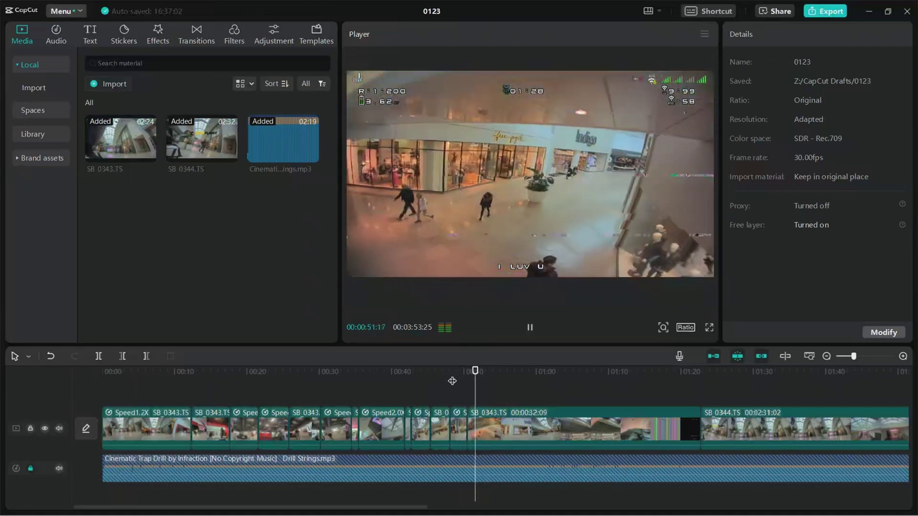
key("j")
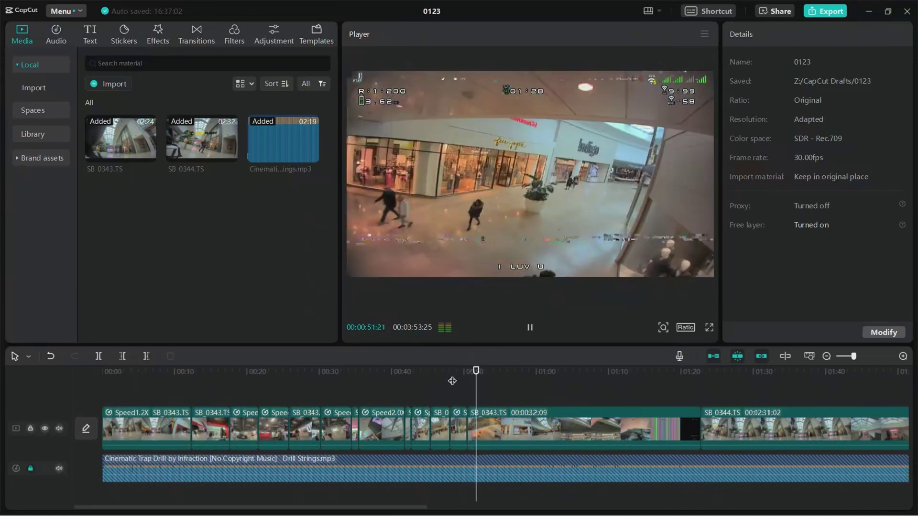
key("j")
key("space")
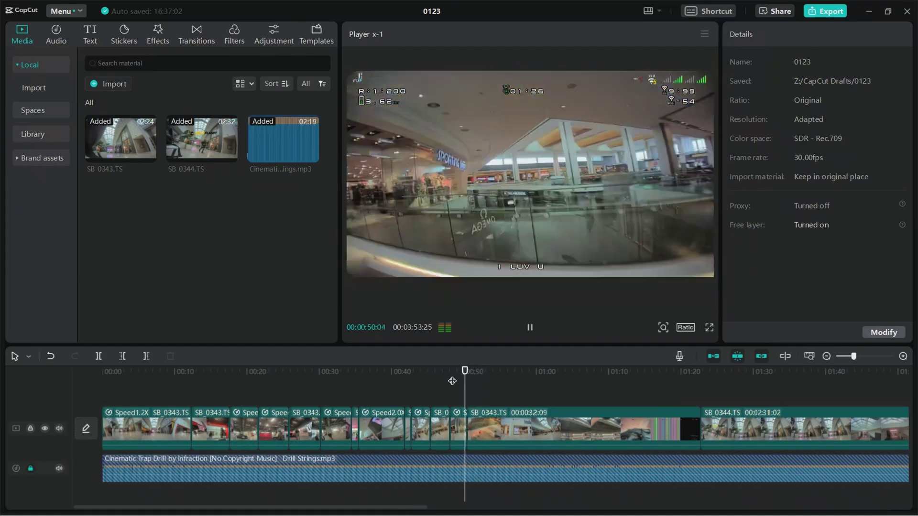
key("l")
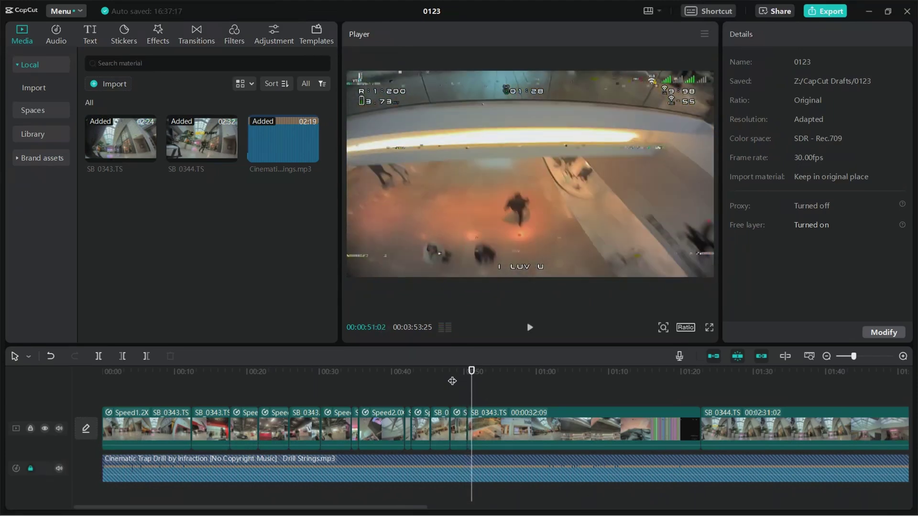
key("space")
key("j")
key("k")
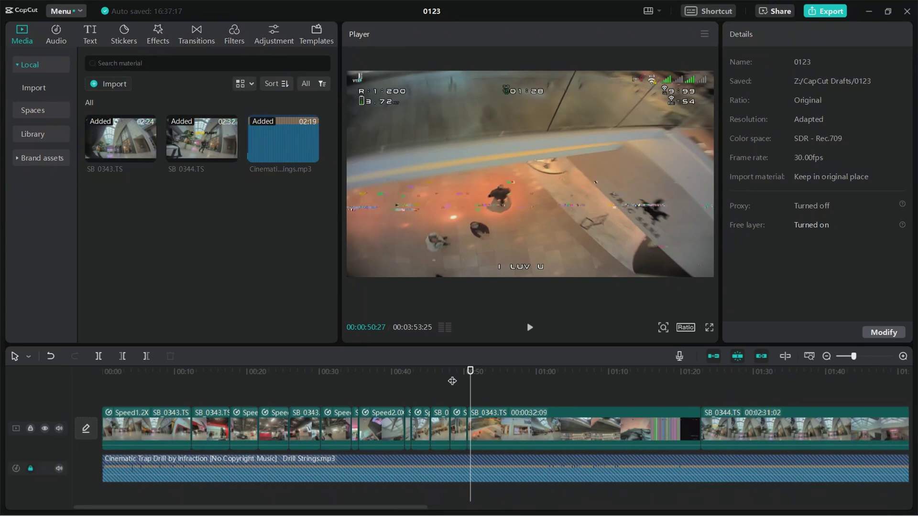
key("j")
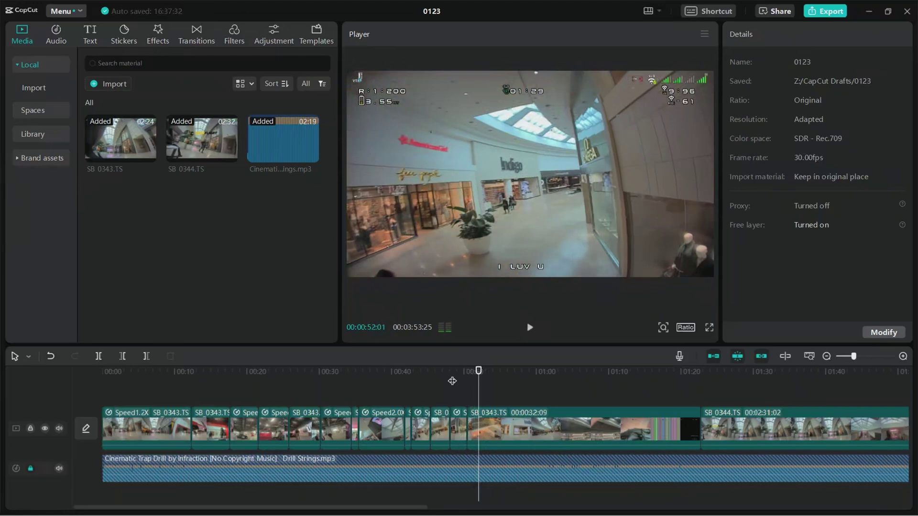
key("k")
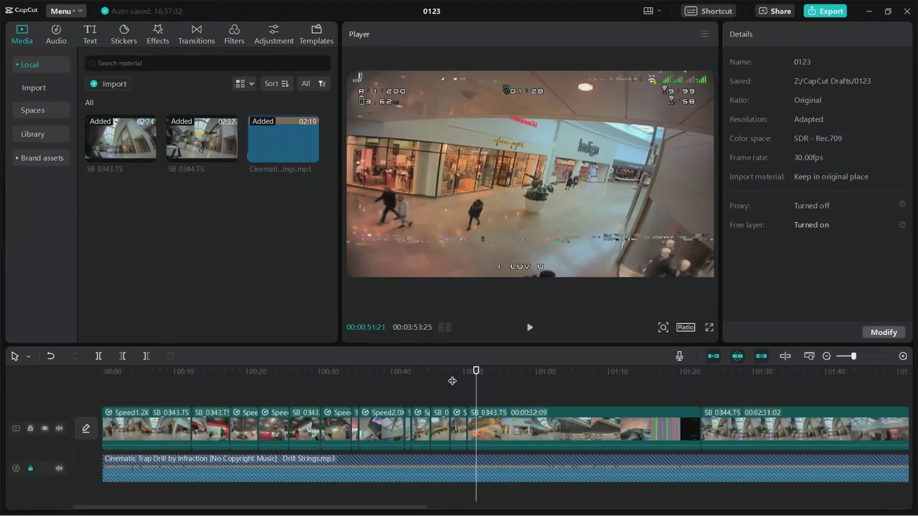
key("ctrl+b")
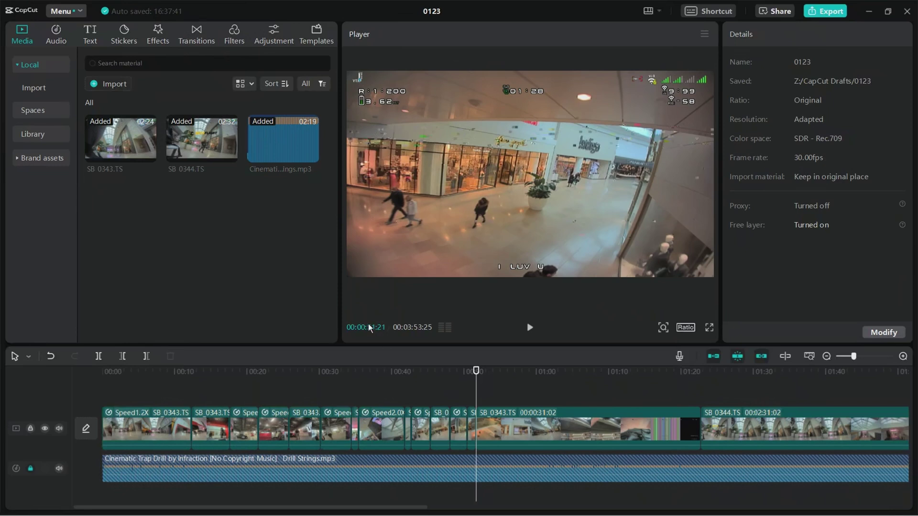
Set the speed of the 2.0x SB 0343 segment before the roll to 2.5x and preview it through the end of the roll.
left_click(904, 357)
left_click(905, 357)
left_click(904, 358)
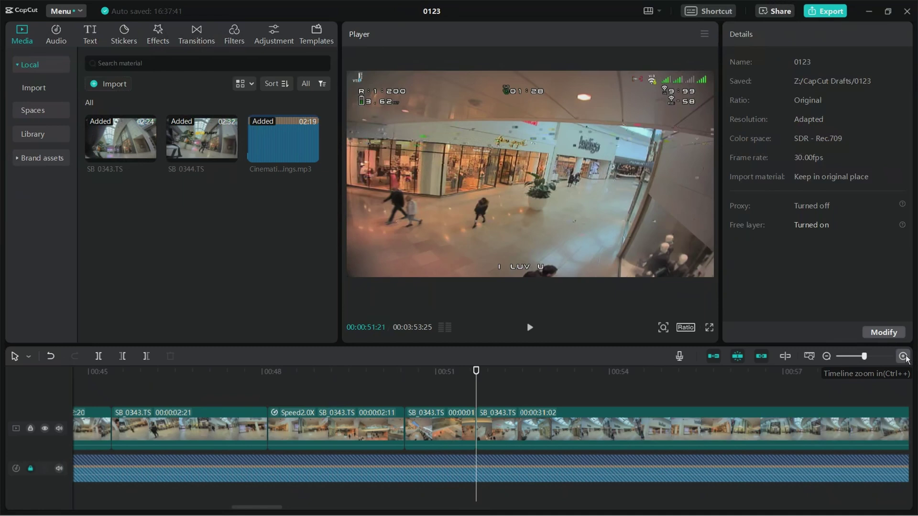
left_click(904, 357)
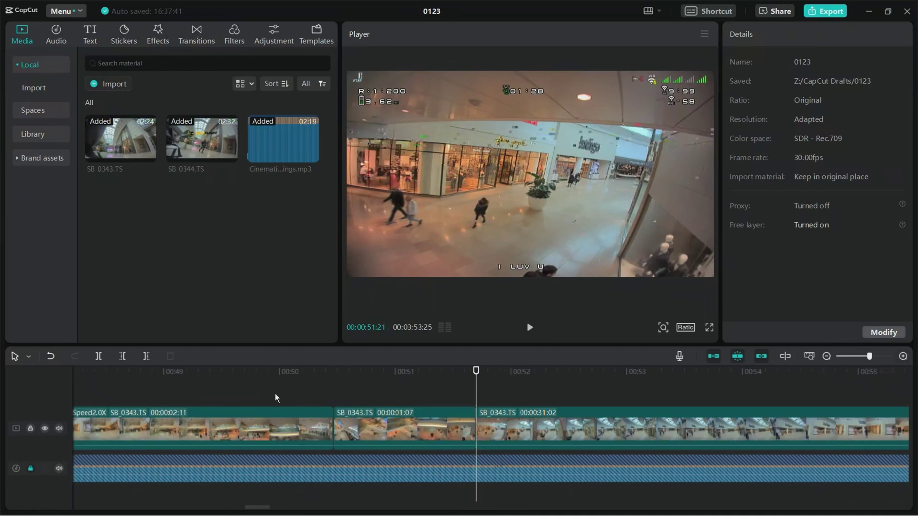
left_click(259, 432)
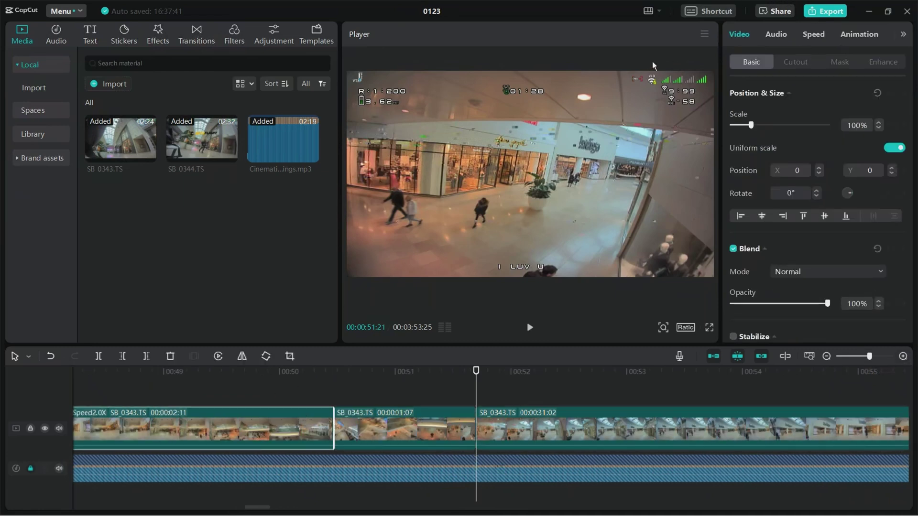
left_click(813, 38)
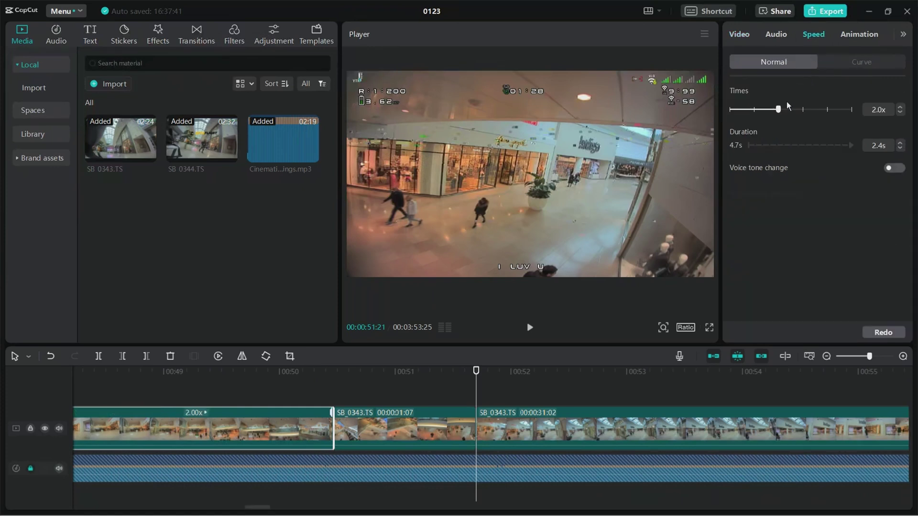
left_click_drag(779, 109, 783, 110)
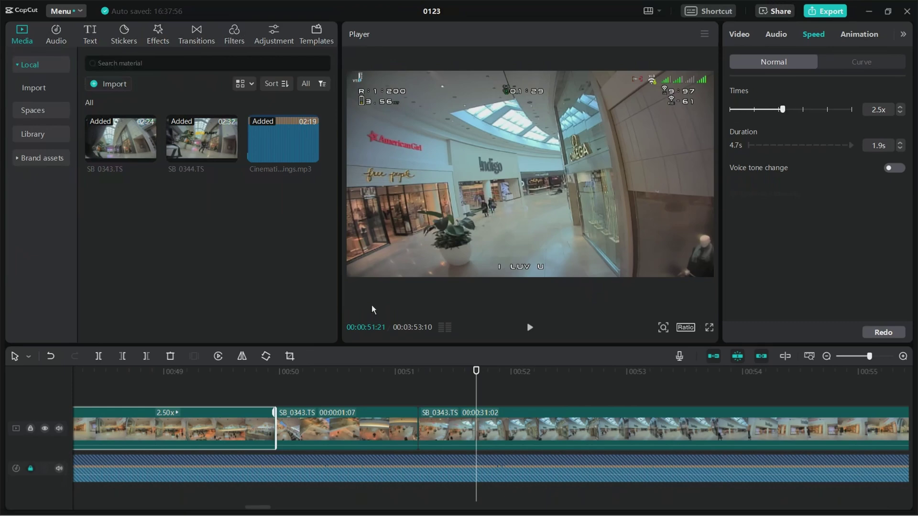
left_click(179, 375)
key("space")
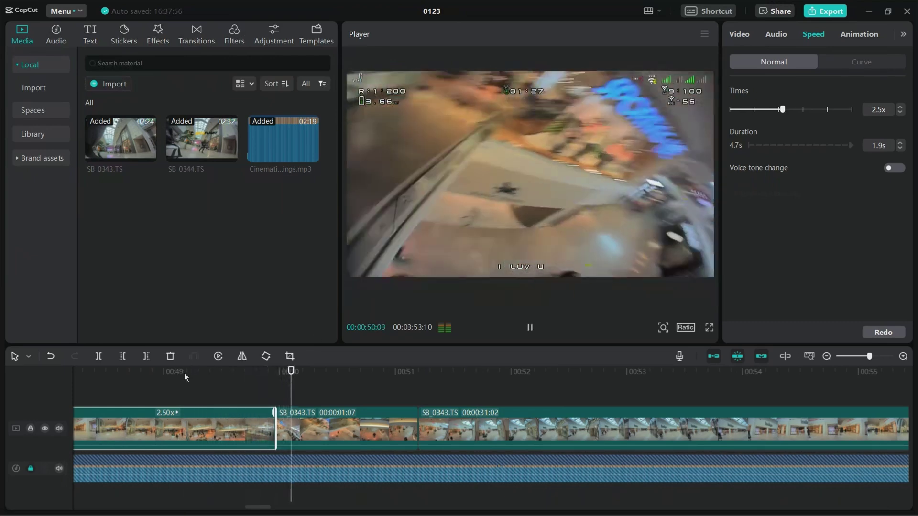
key("space")
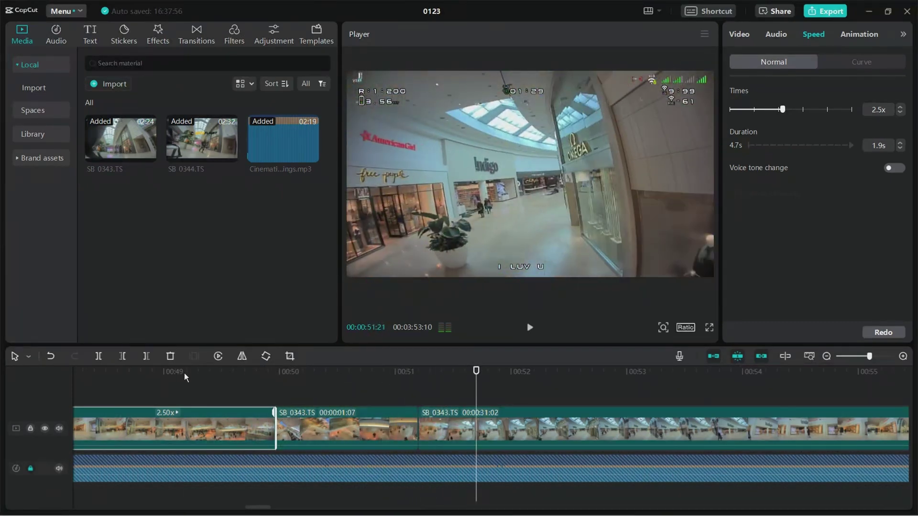
left_click(286, 375)
key("space")
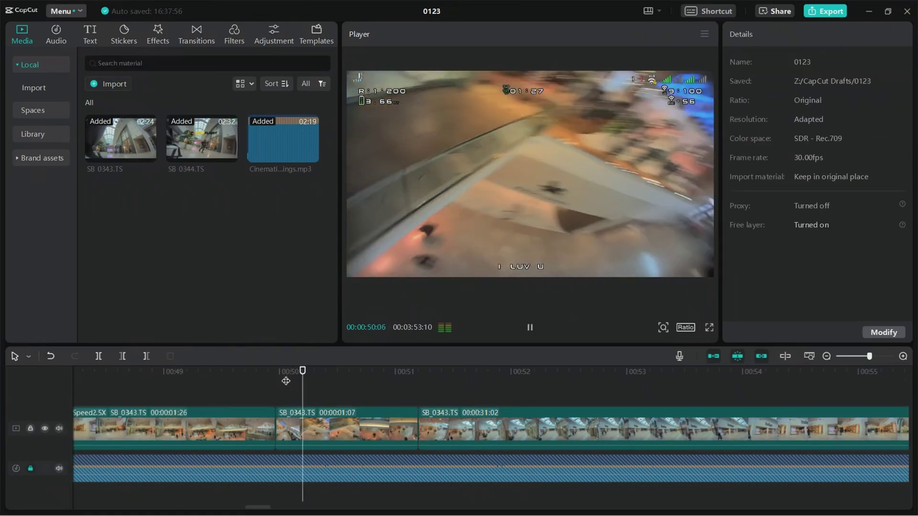
key("space")
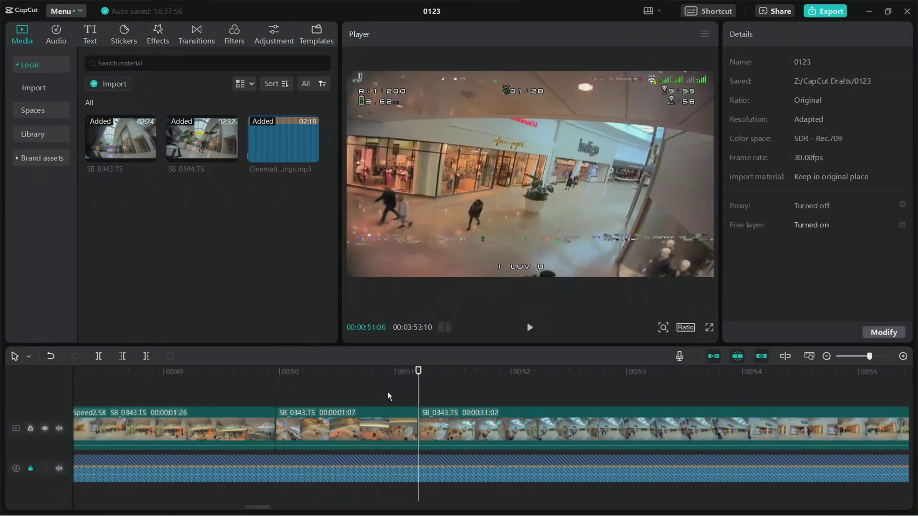
Play on to the walking man near Chopard, trim off the last SB 0343 segment's footage before that point and preview the cut.
key("space")
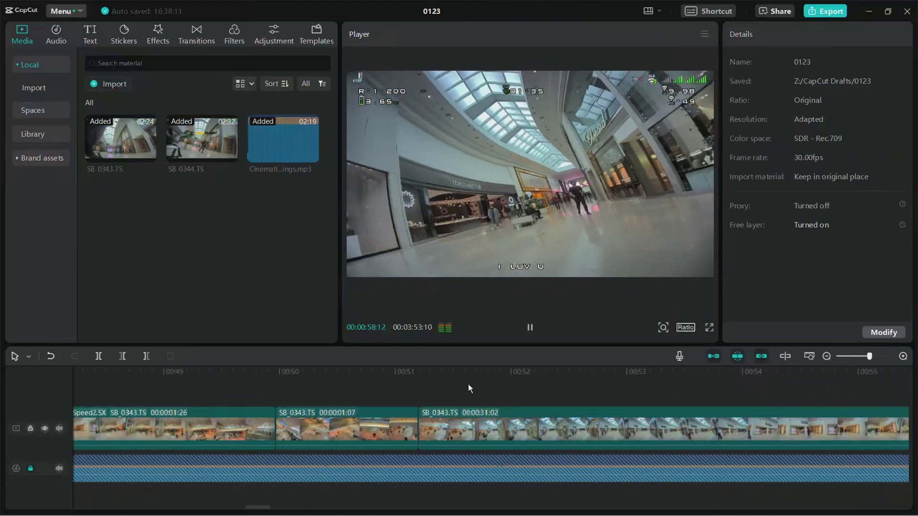
key("j")
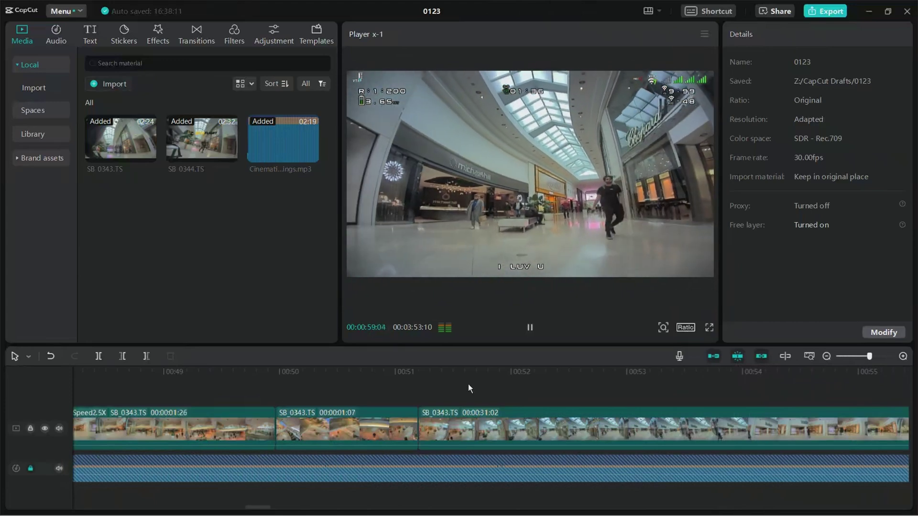
key("k")
key("q")
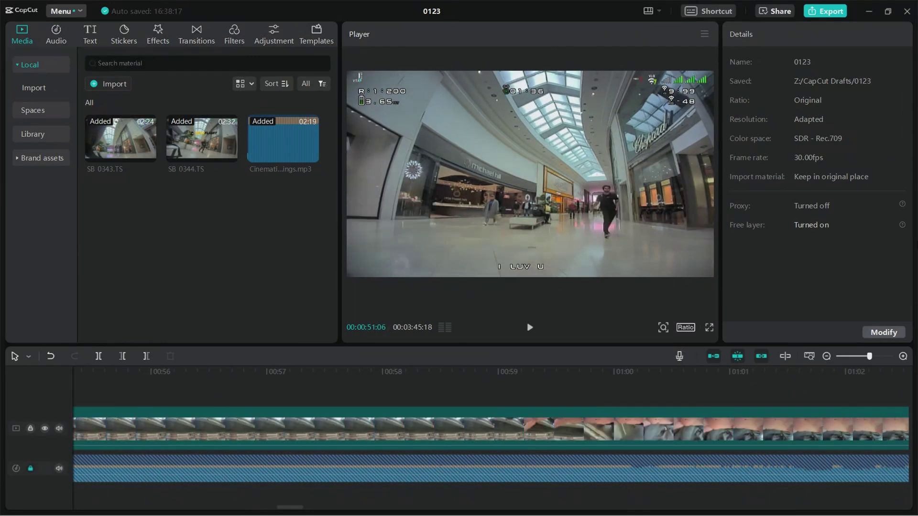
left_click(827, 356)
left_click(828, 356)
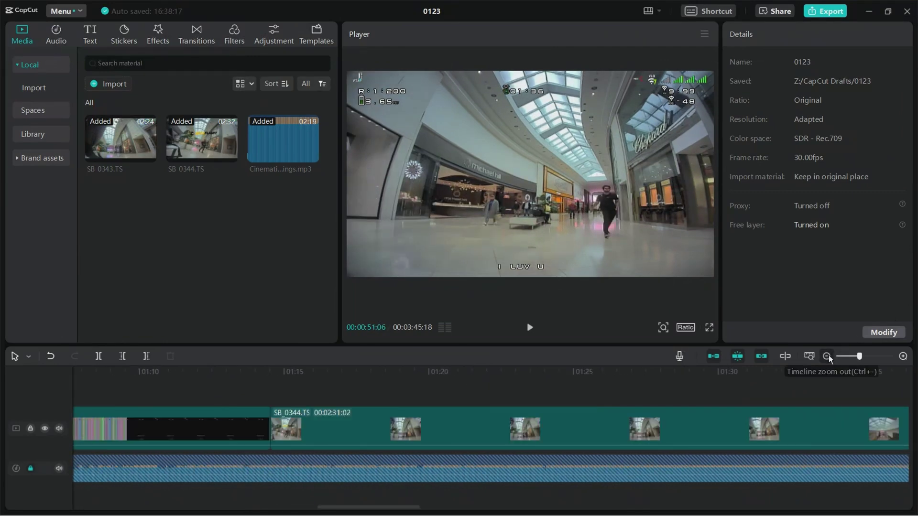
left_click(827, 356)
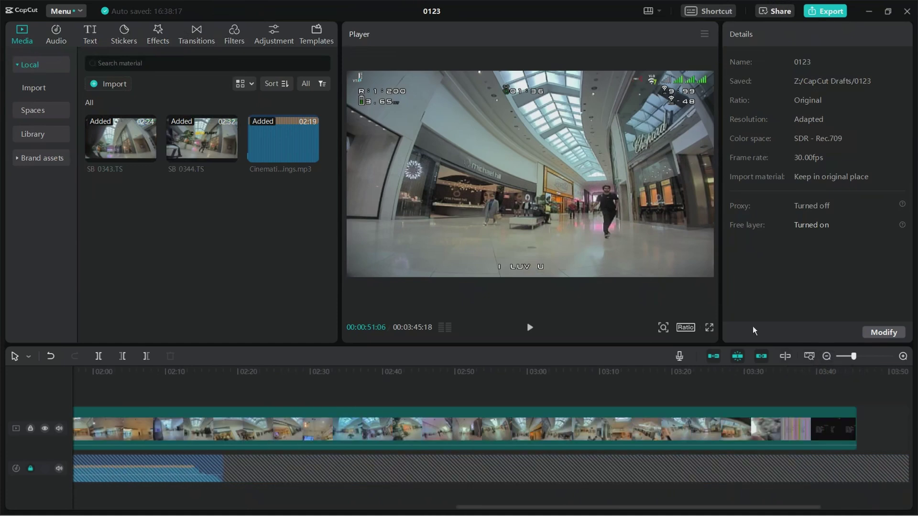
left_click_drag(521, 506, 209, 508)
key("space")
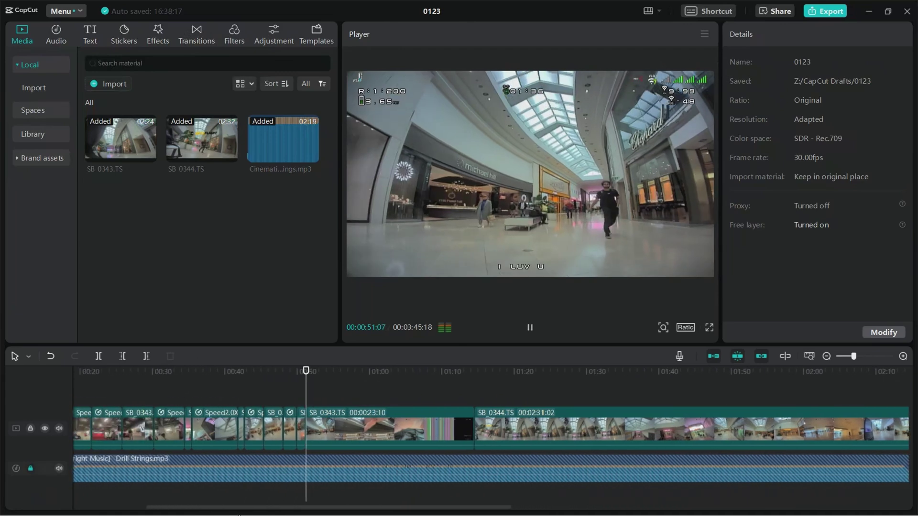
key("space")
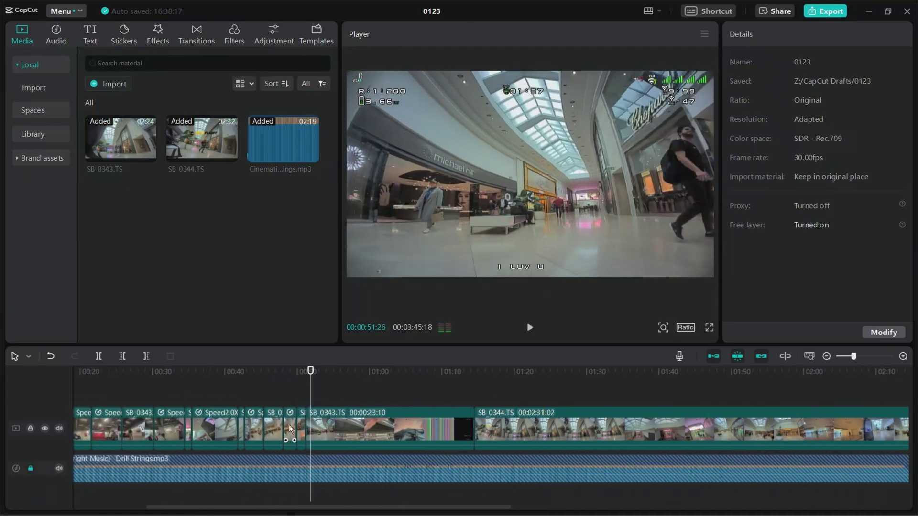
Review the flight toward the bench forward and backward and split SB 0343 at 00:00:53:29, beside the seated person's legs.
left_click(300, 372)
key("space")
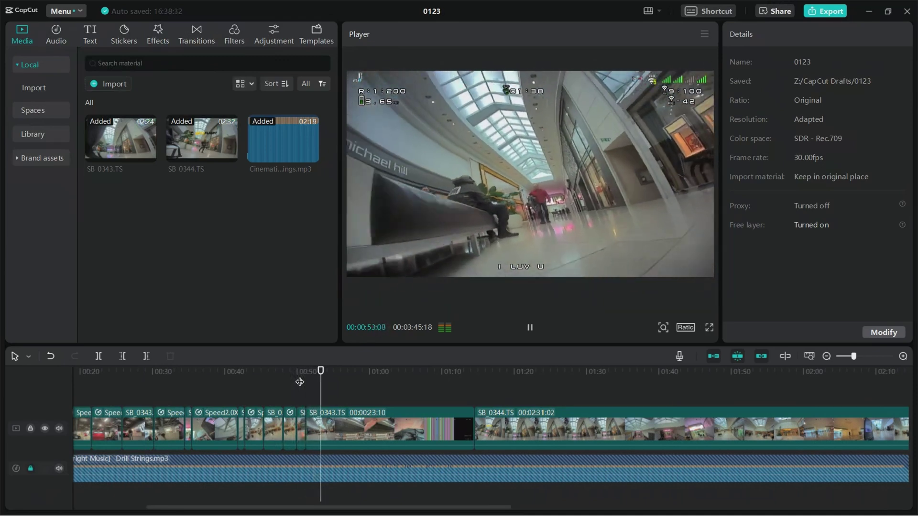
key("j")
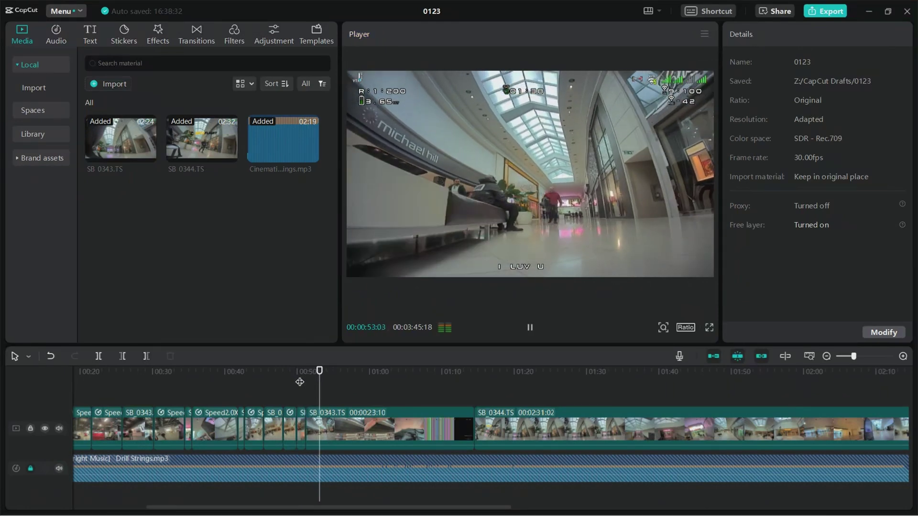
key("space")
key("j")
key("l")
key("space")
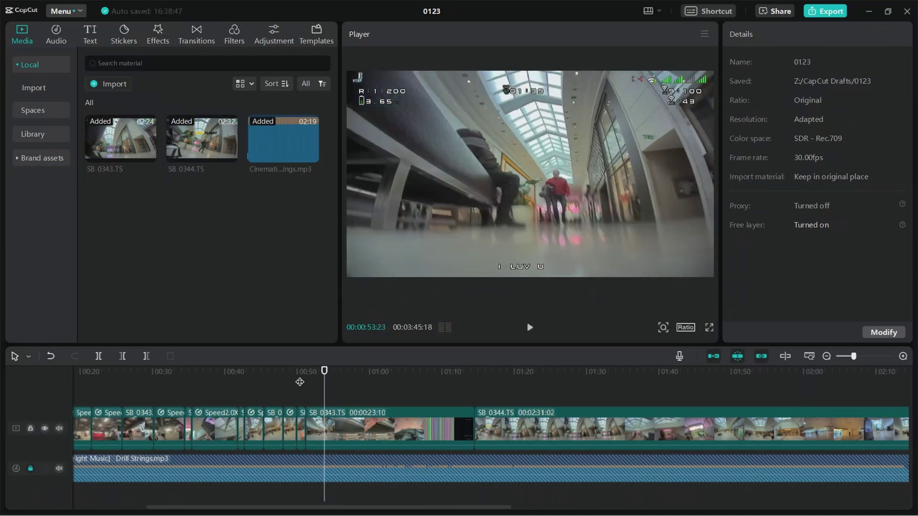
key("space")
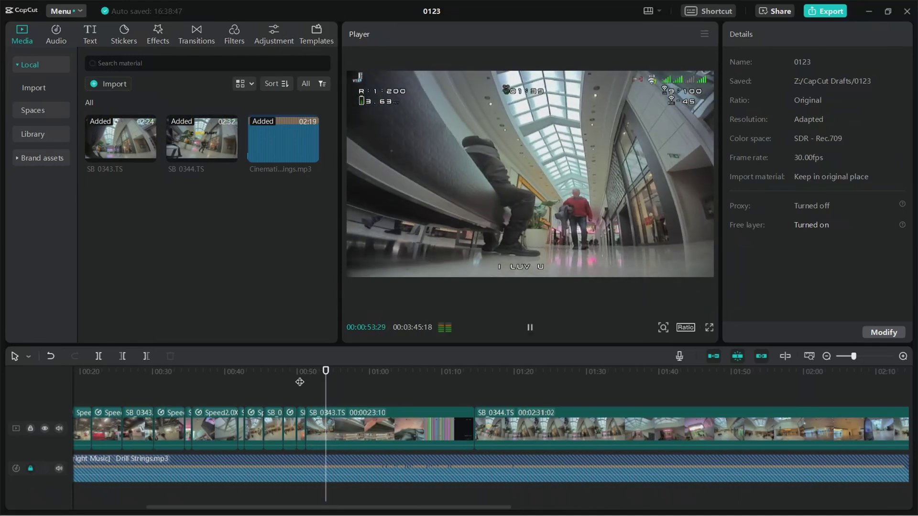
key("space")
key("j")
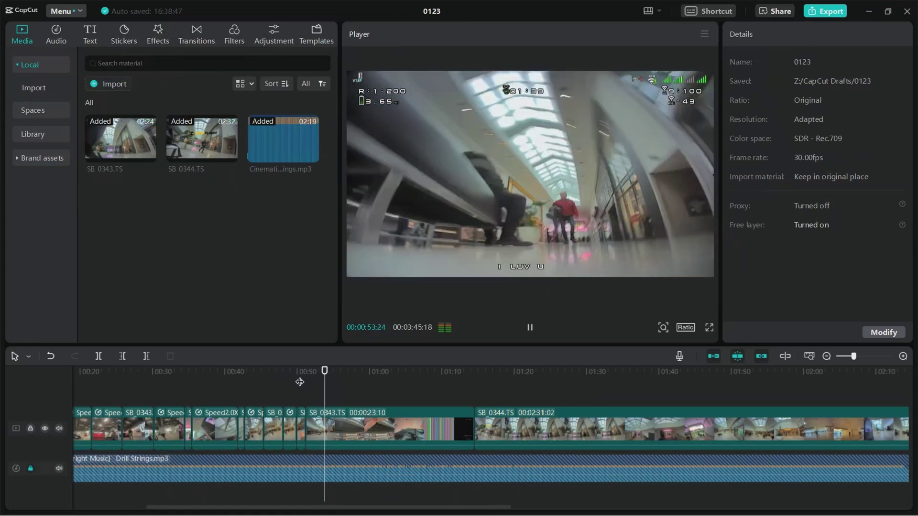
key("space")
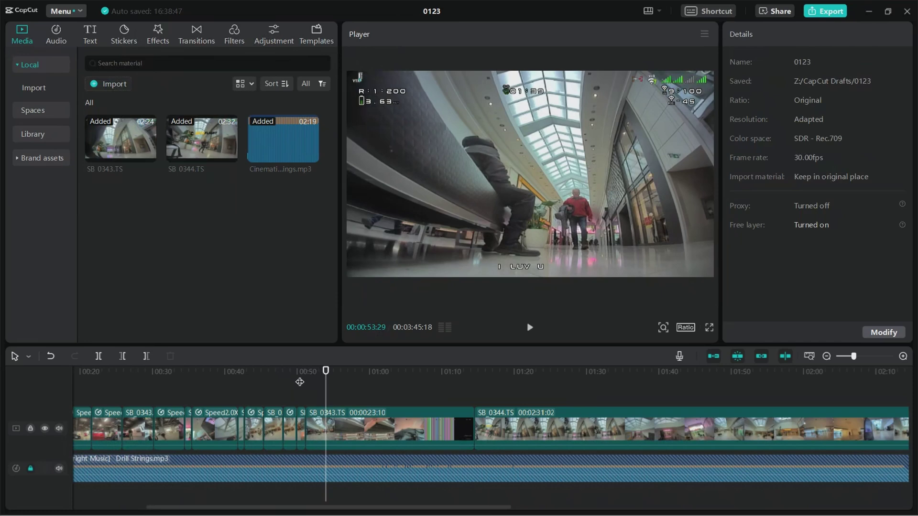
key("ctrl+b")
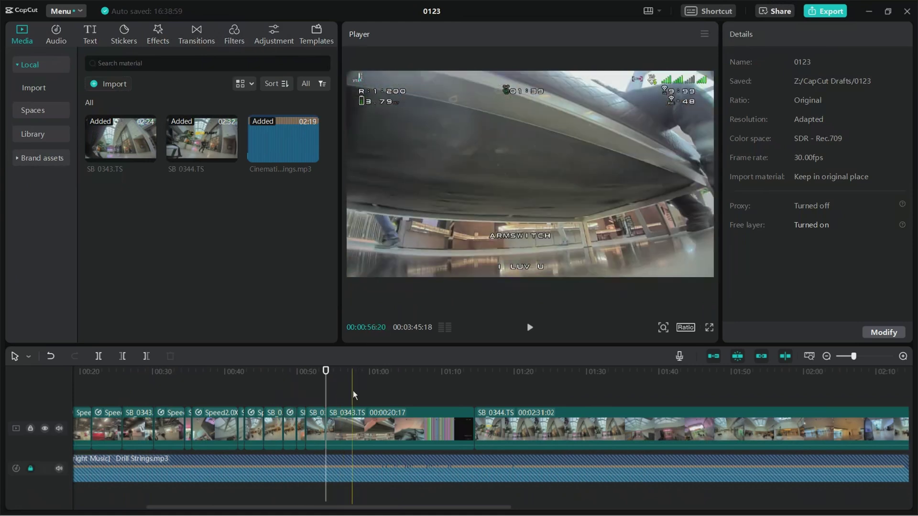
Play through the SB 0343 footage after the split at up to double speed, stopping in the colour-striped section, to check for usable material.
key("space")
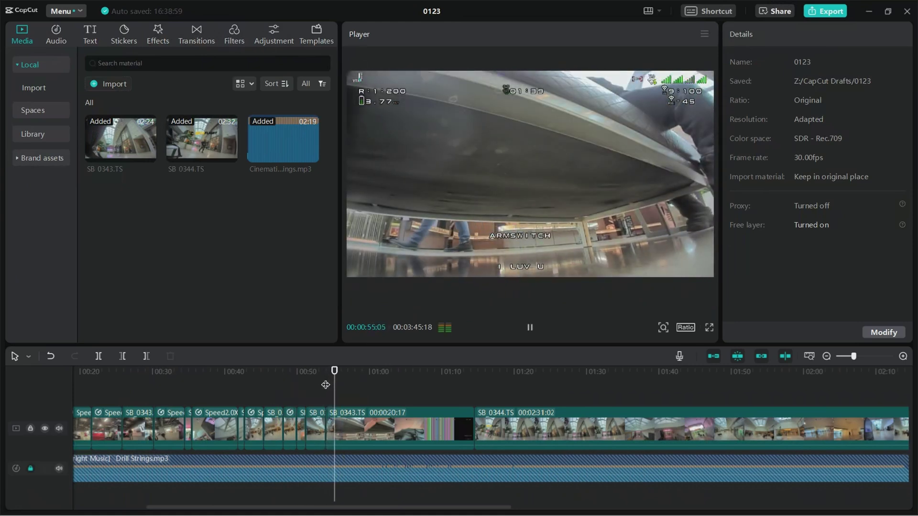
key("l")
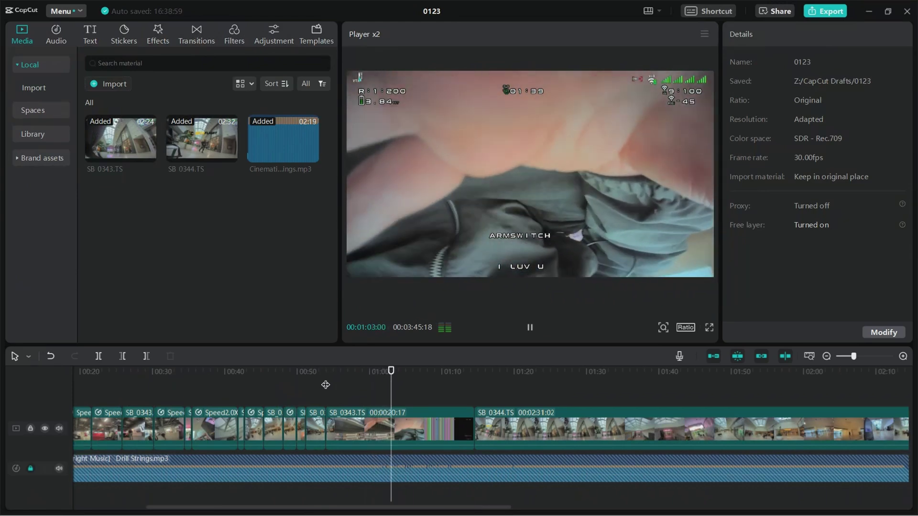
key("space")
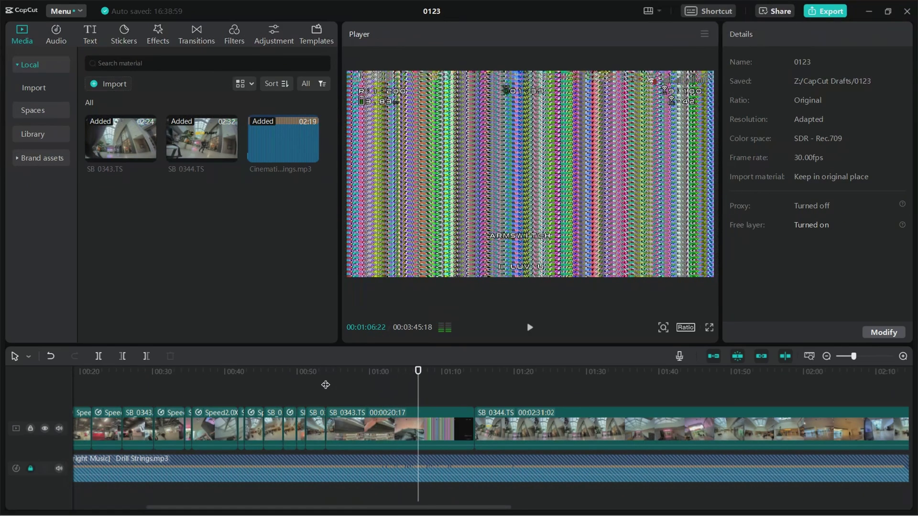
Delete the leftover SB 0343.TS clip that sits directly before SB 0344.TS on the video track.
left_click(358, 428)
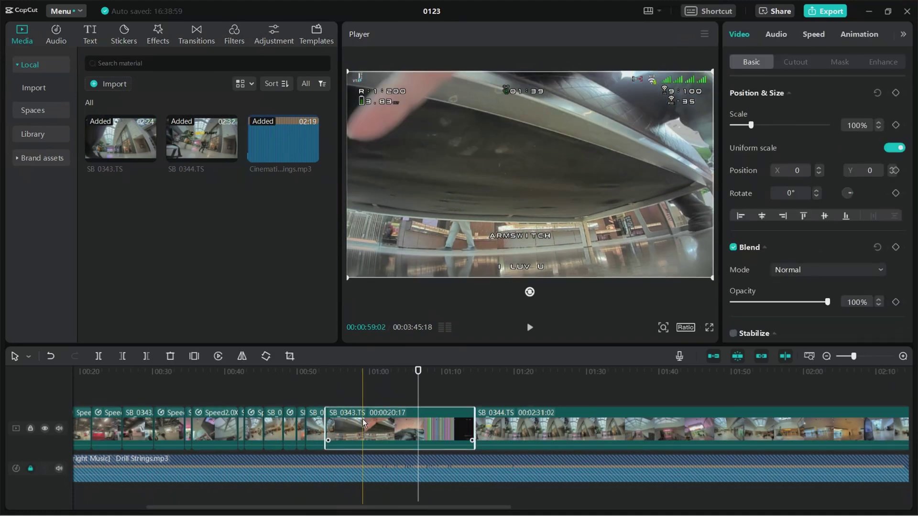
key("Delete")
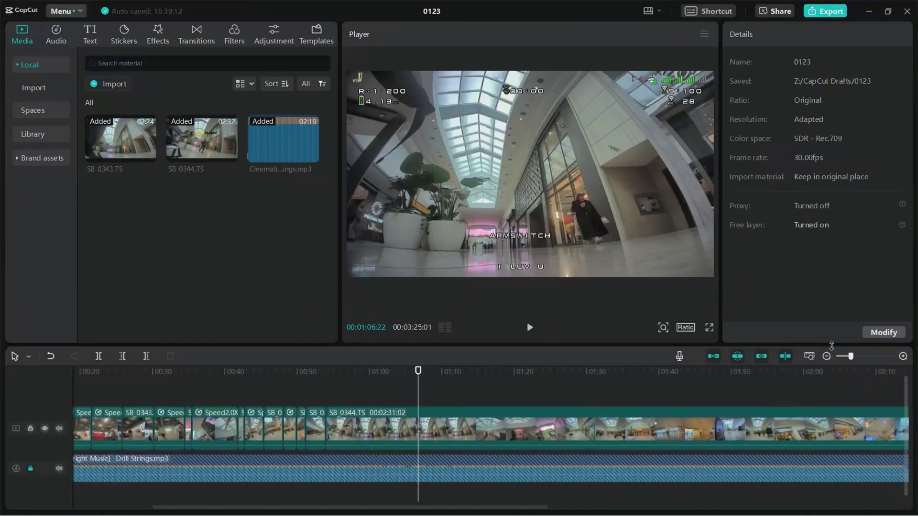
Review the opening of SB 0344.TS and trim its start up to 00:01:10:21, closing the gap.
left_click(831, 355)
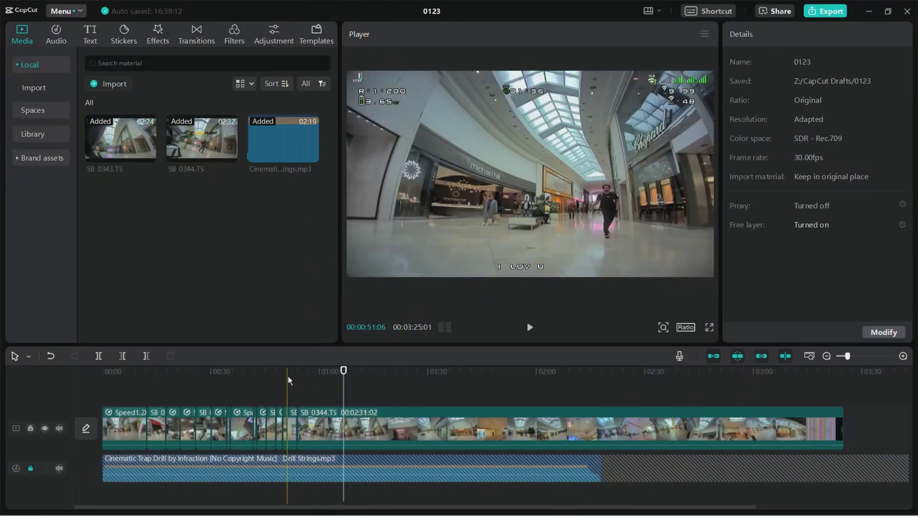
left_click(297, 380)
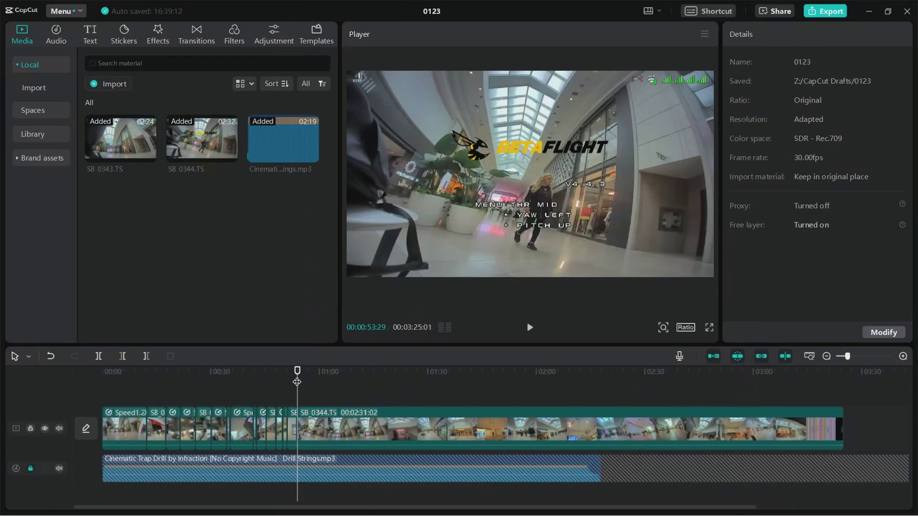
key("l")
key("l")
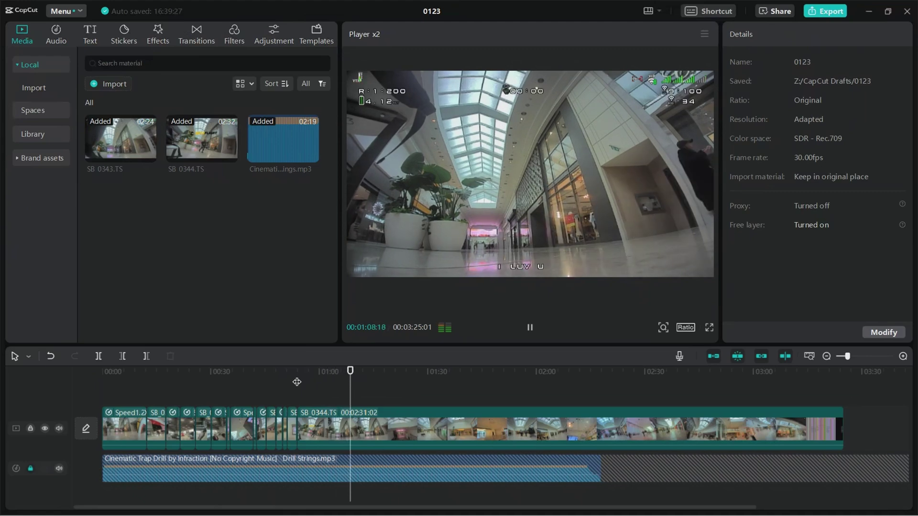
key("j")
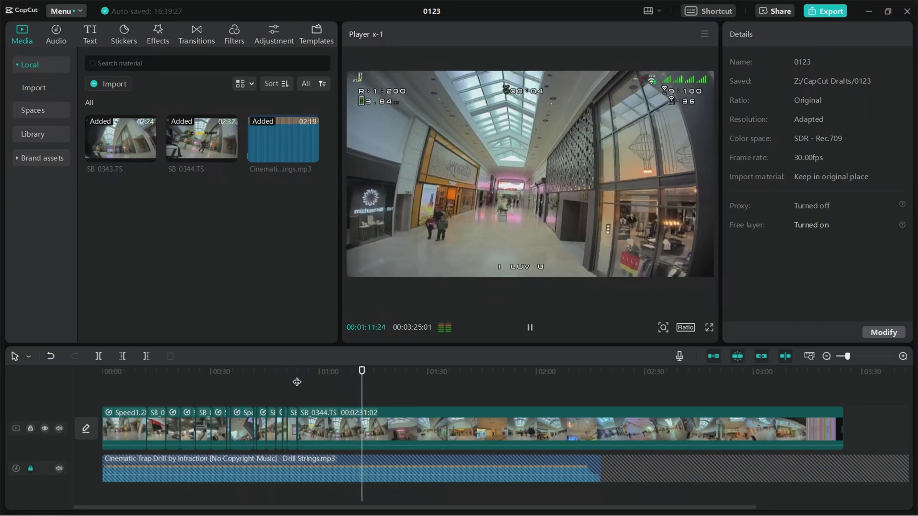
key("k")
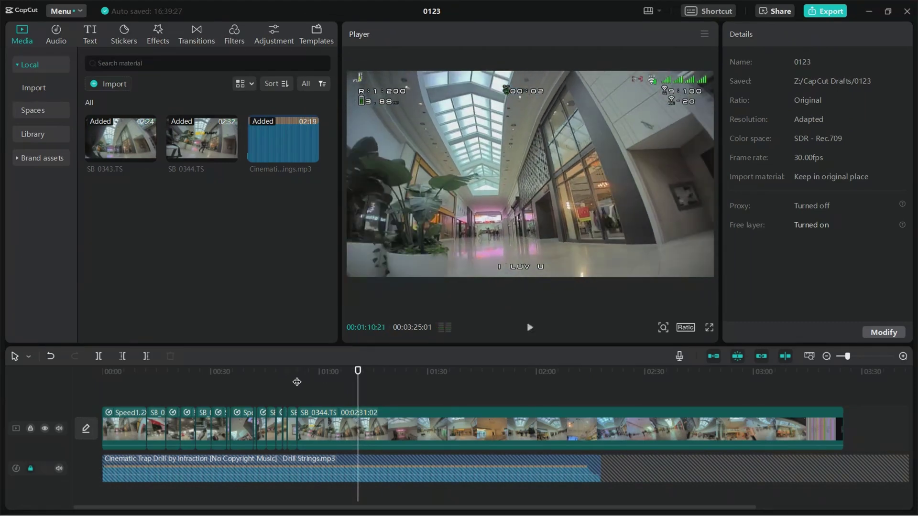
left_click_drag(297, 382, 297, 382)
Play the trimmed SB 0344.TS clip and split it at 00:01:04:23, by the Peloton store.
key("space")
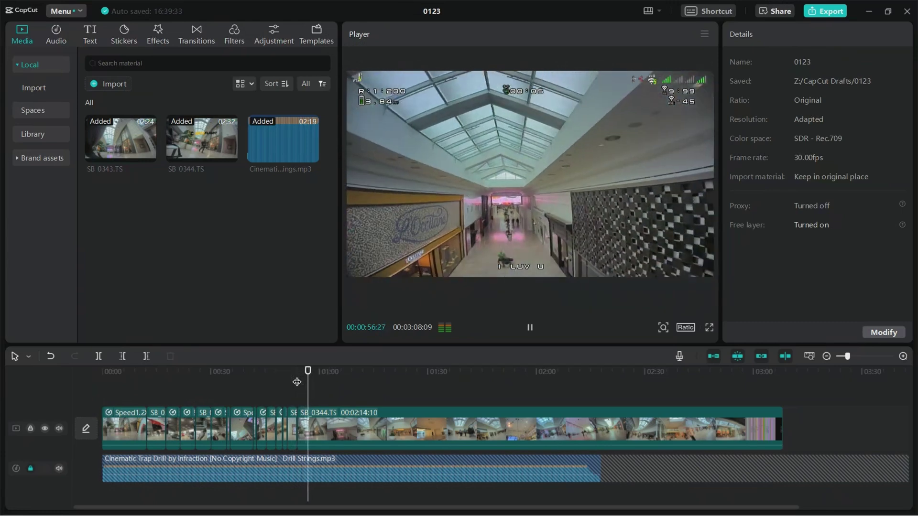
key("k")
key("space")
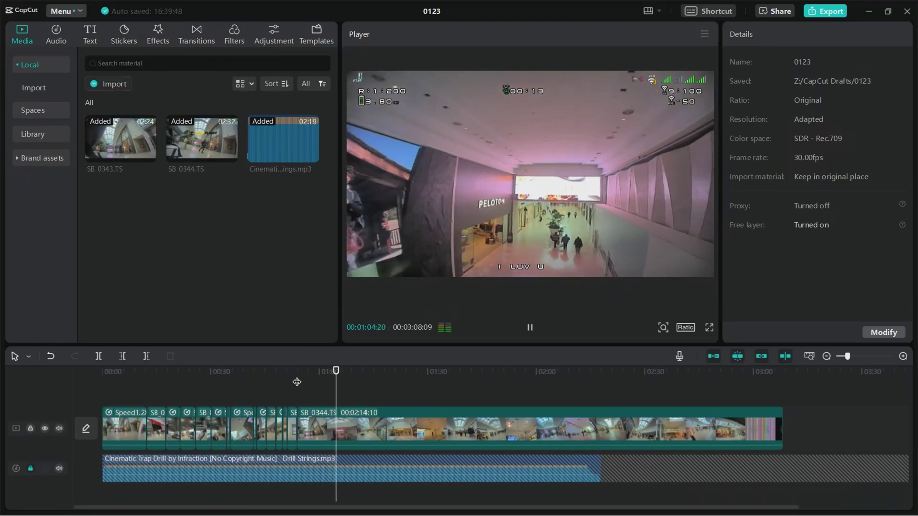
key("space")
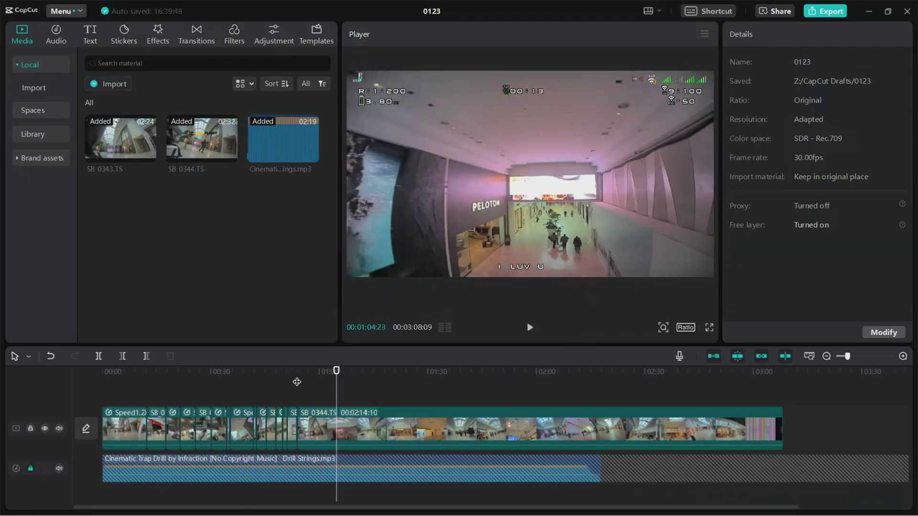
key("ctrl+b")
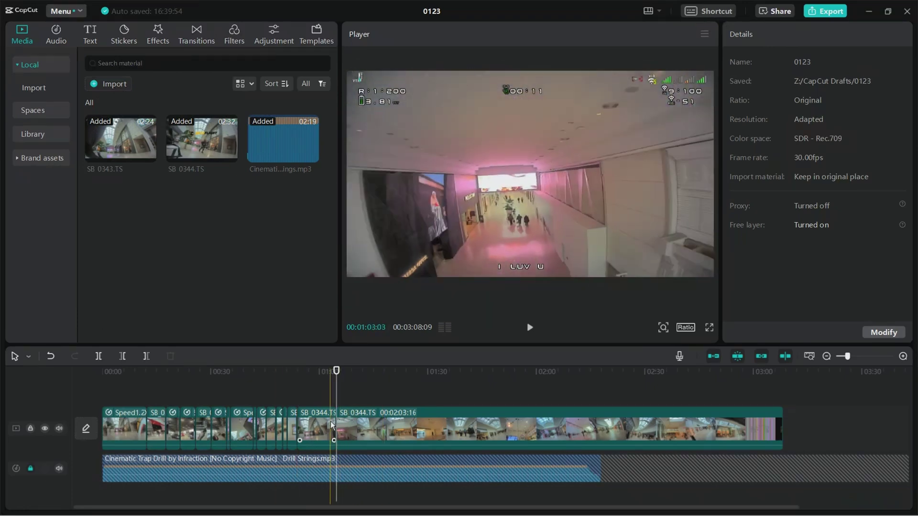
Set the speed of the first SB 0344.TS piece, before the new split, to 2.0x.
left_click(330, 421)
left_click(814, 34)
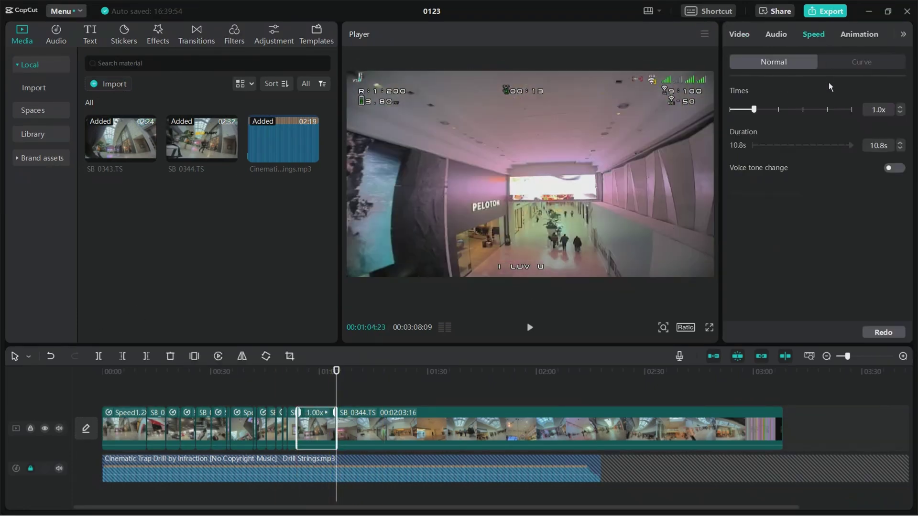
left_click_drag(757, 108, 767, 113)
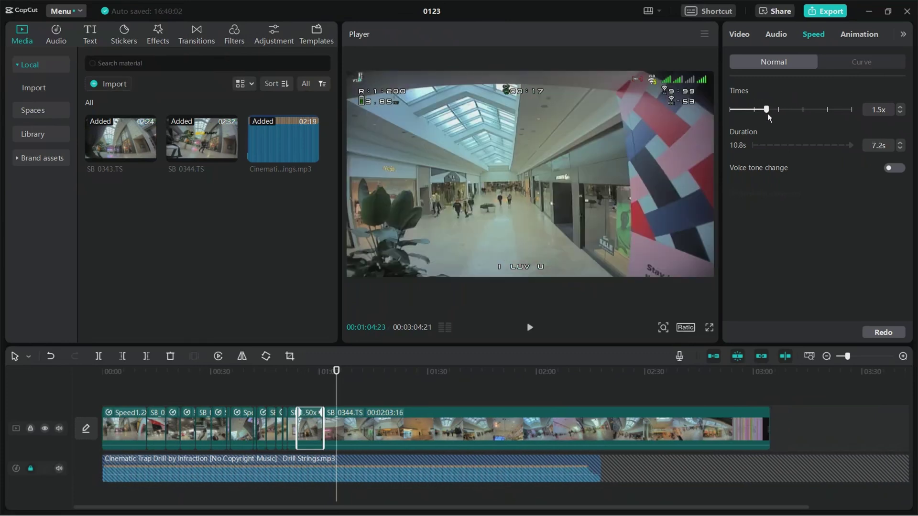
left_click_drag(768, 113, 776, 113)
Review the sped-up piece and the footage following it, and split SB 0344.TS at 00:01:00:03.
key("space")
left_click(293, 378)
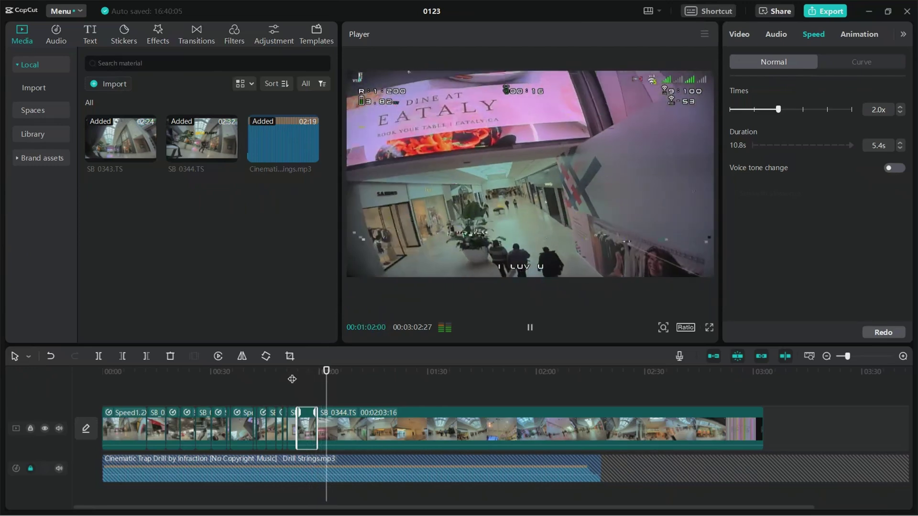
key("space")
key("j")
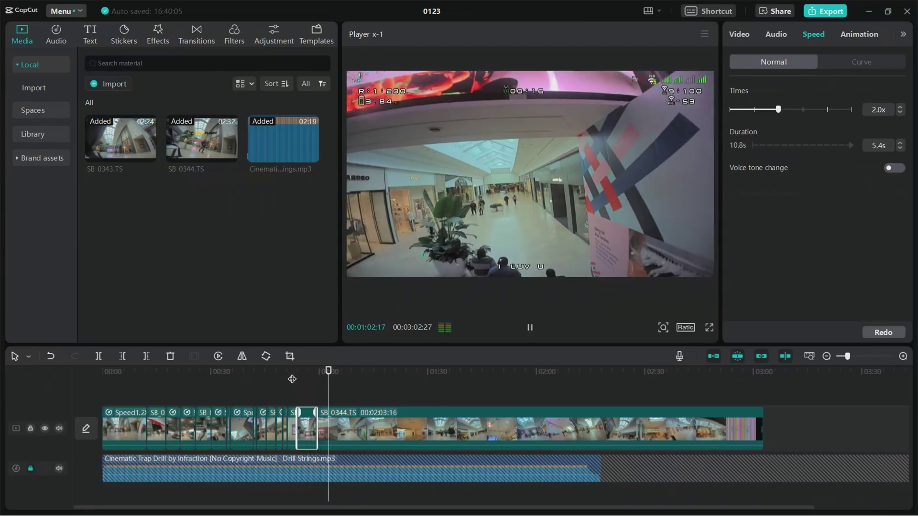
key("j")
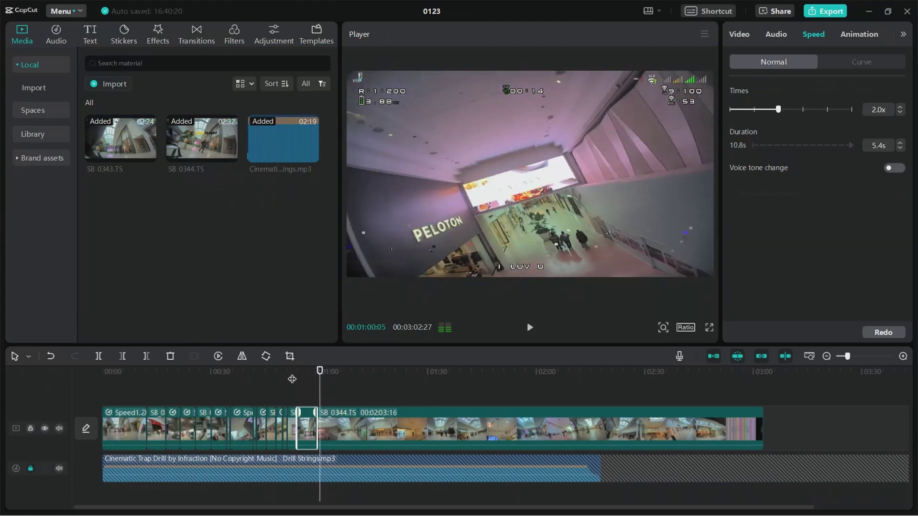
key("l")
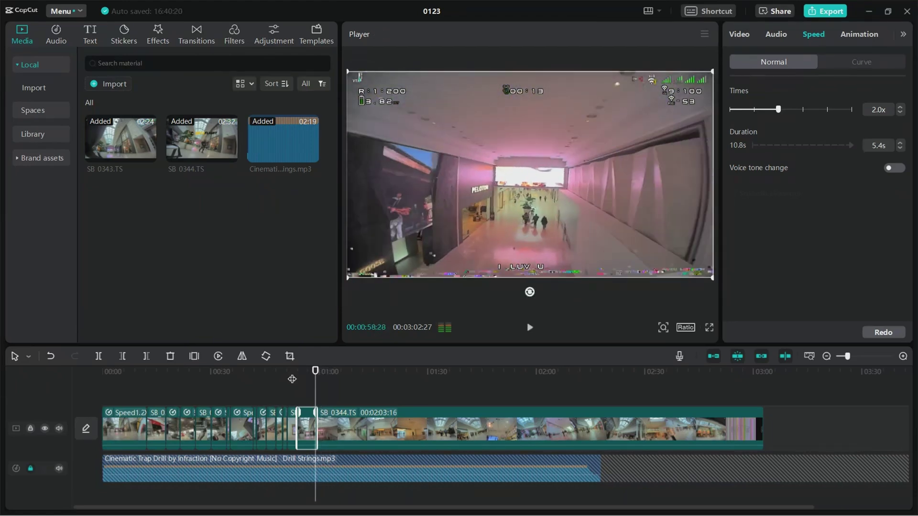
key("k")
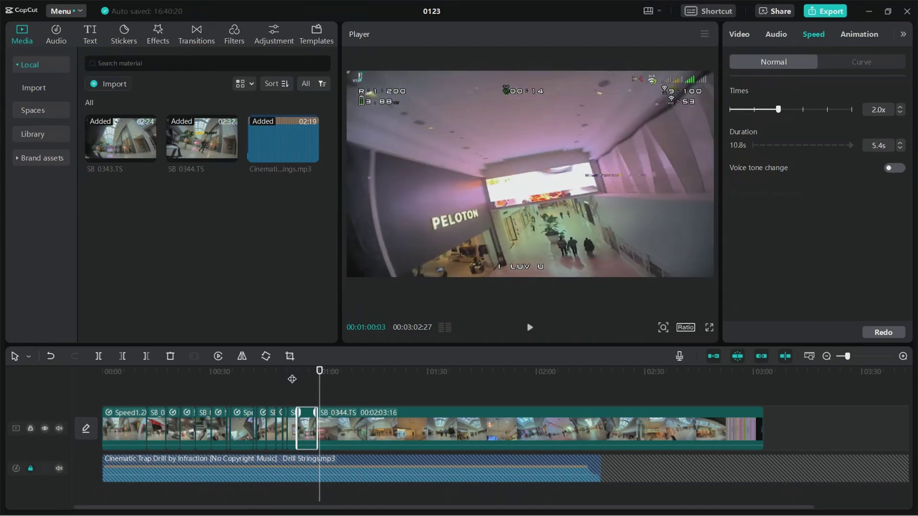
key("ctrl+b")
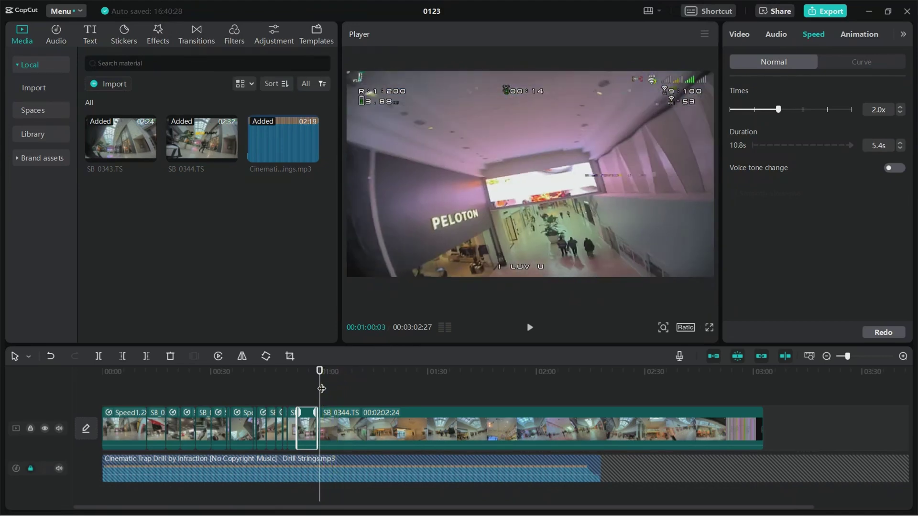
Split SB 0344.TS again at 00:01:09:15 and set the speed of the piece before that cut to 1.5x.
key("space")
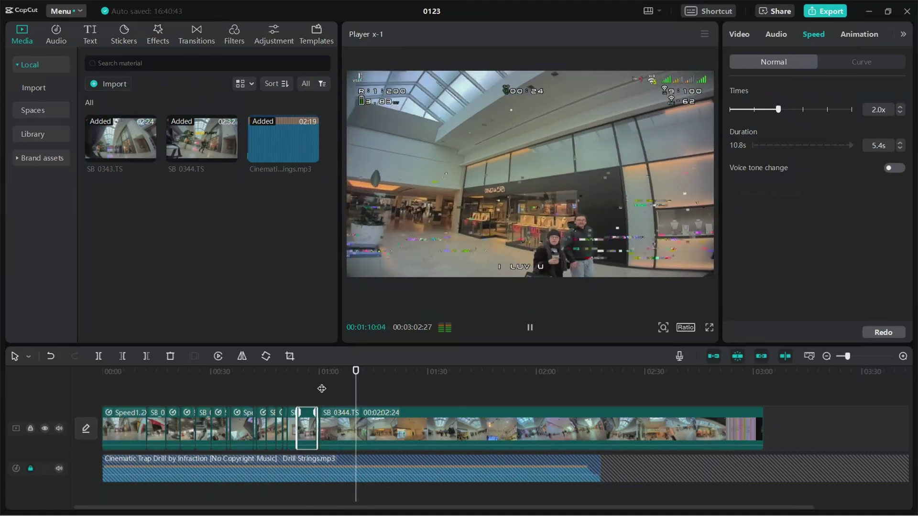
key("space")
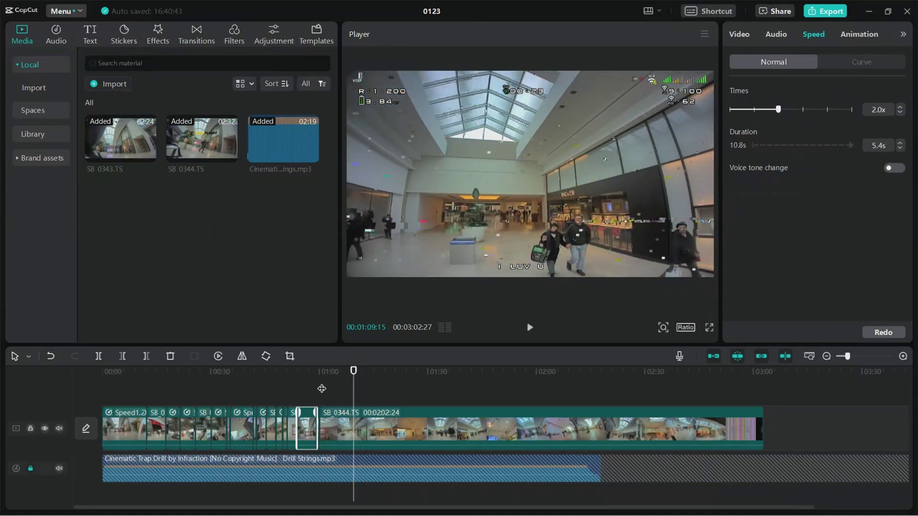
key("ctrl+b")
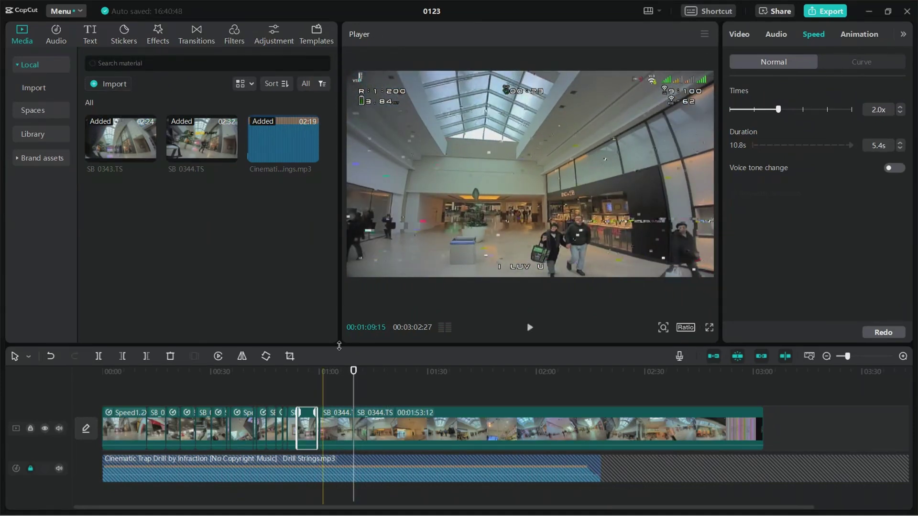
left_click(337, 430)
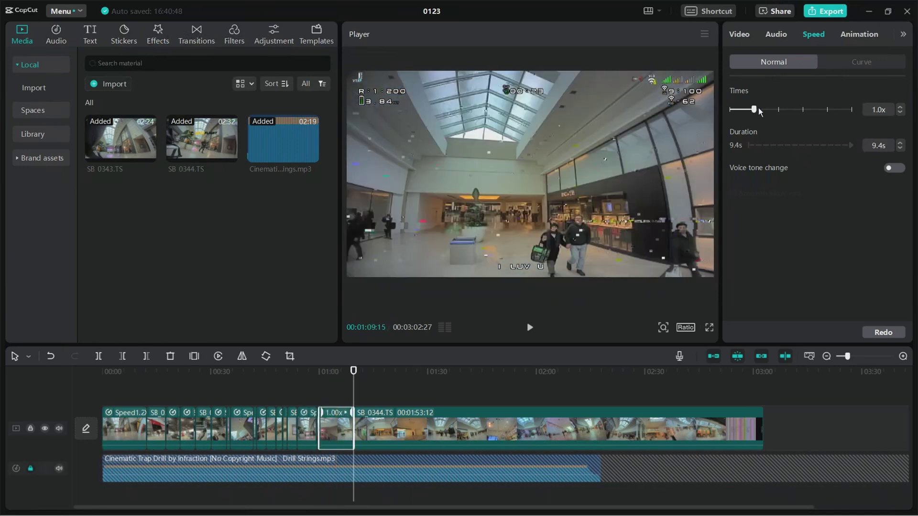
left_click_drag(758, 110, 763, 110)
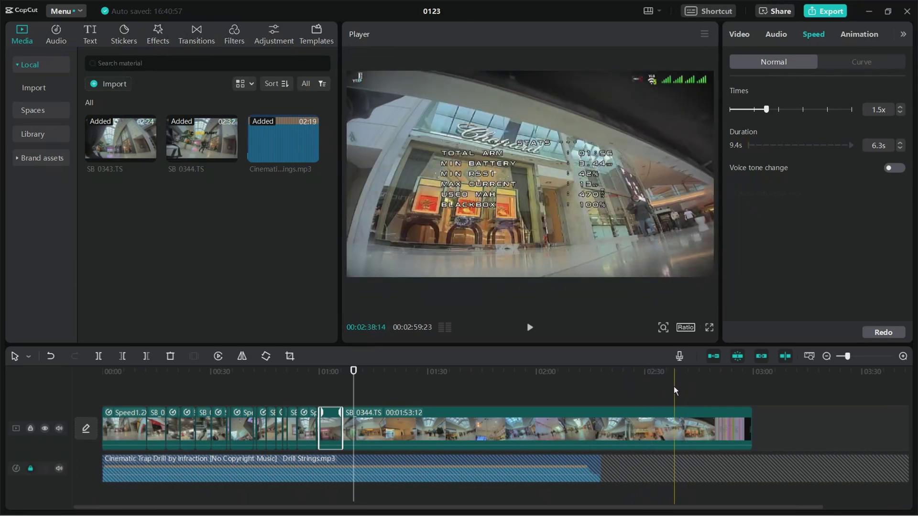
Find the flight stats screen near the end of SB 0344.TS and trim everything after 00:02:39:27.
left_click(655, 393)
key("space")
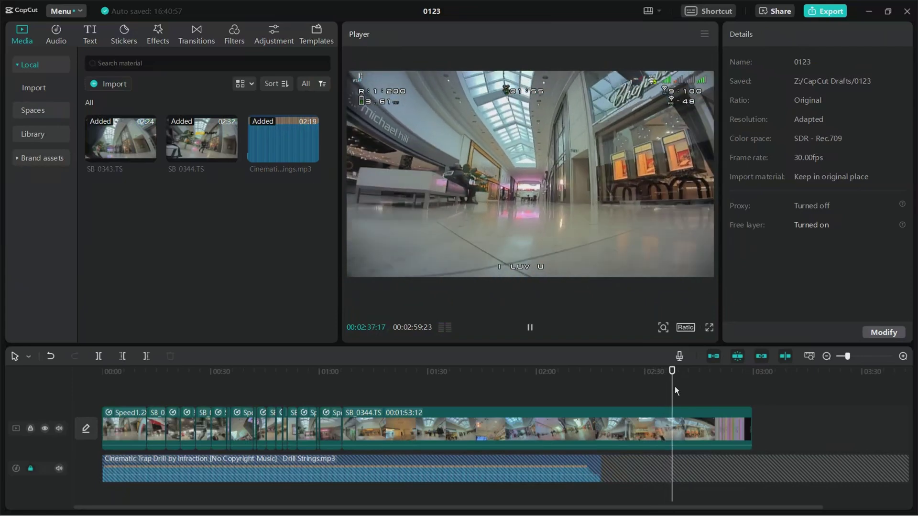
key("space")
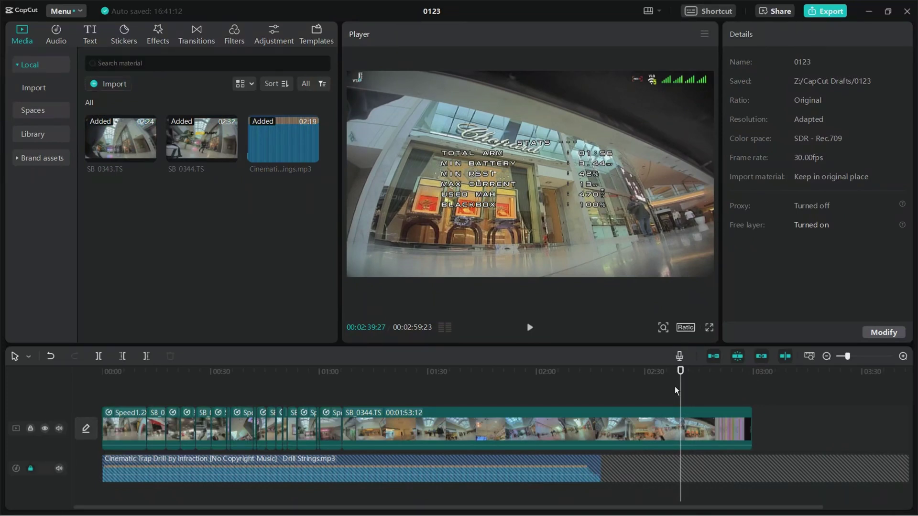
key("w")
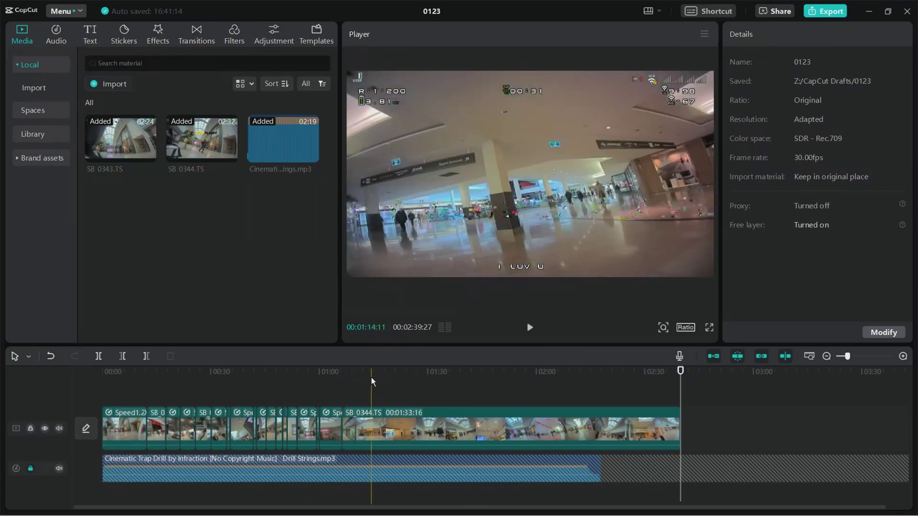
Check the speed setting of the SB 0344.TS piece before the long final segment and move the playhead to that piece's end.
left_click(335, 429)
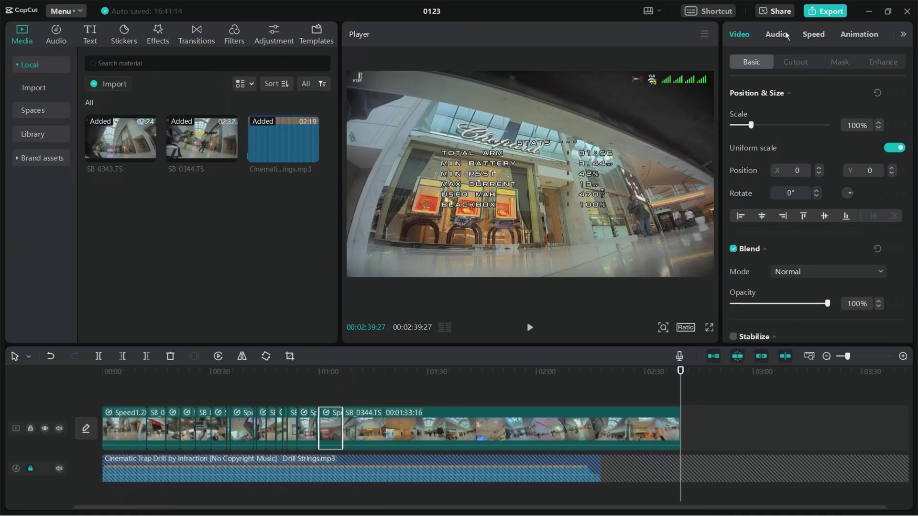
left_click(813, 35)
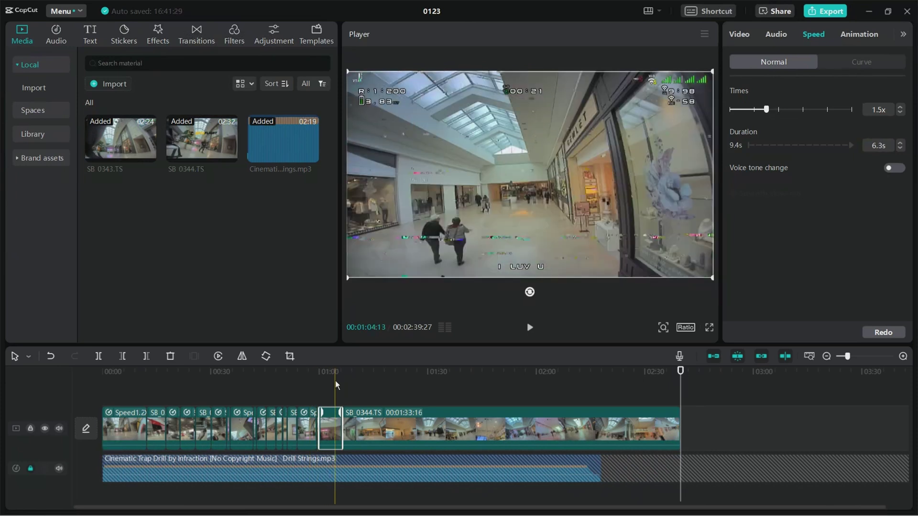
left_click(335, 381)
left_click(343, 377)
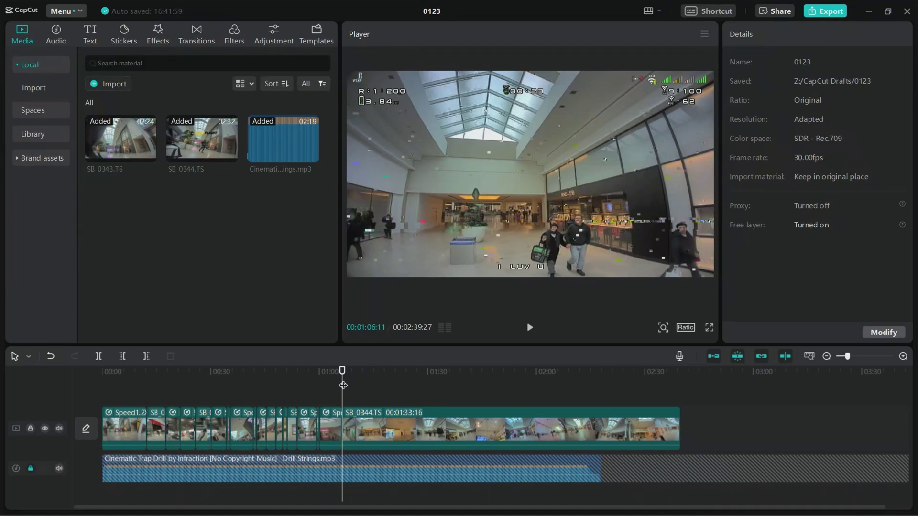
Play through the long final SB 0344.TS segment from 00:01:06:11, pausing at intervals to examine the footage up to about 00:01:30.
key("space")
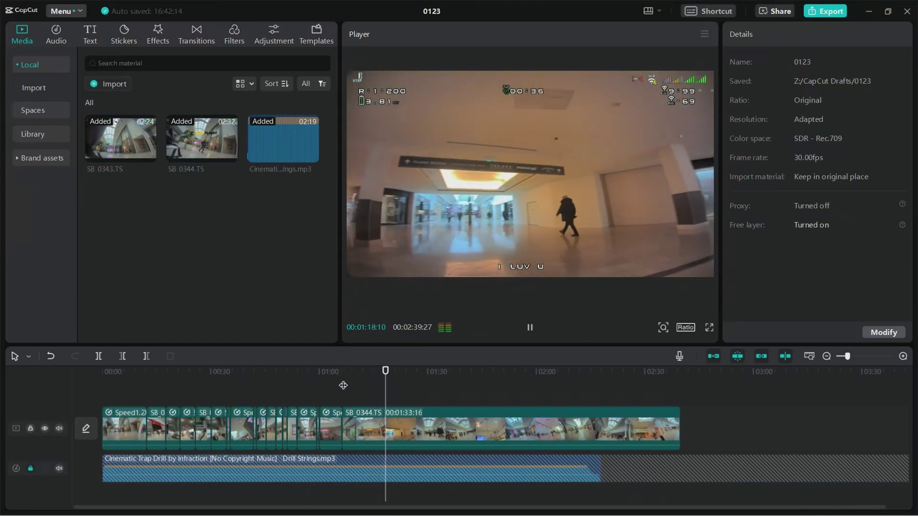
key("space")
key("space")
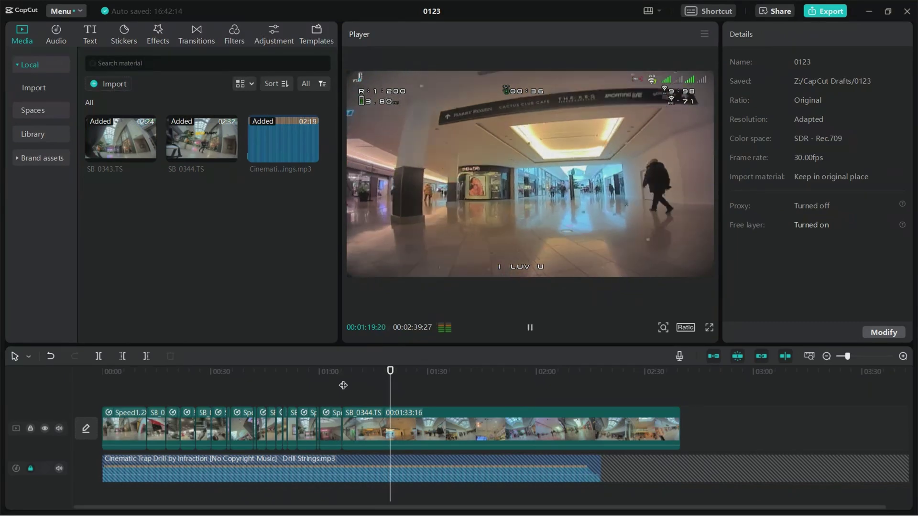
key("space")
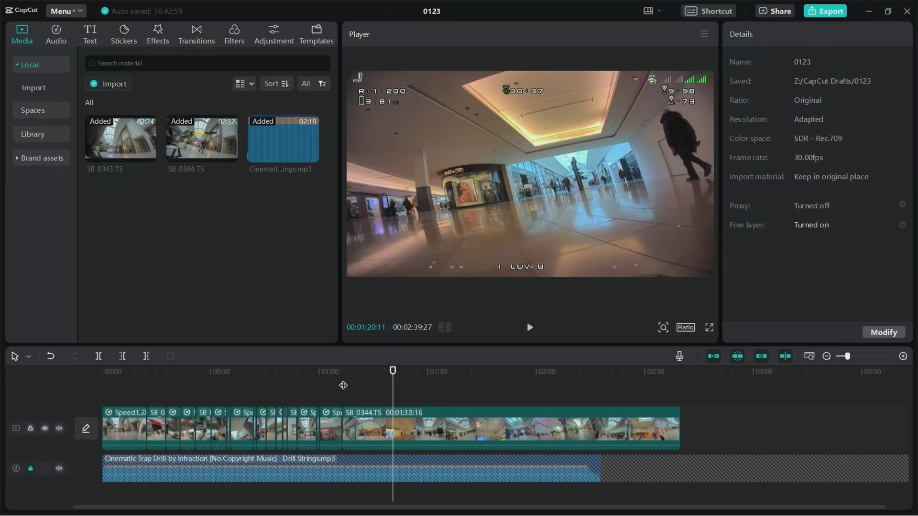
key("space")
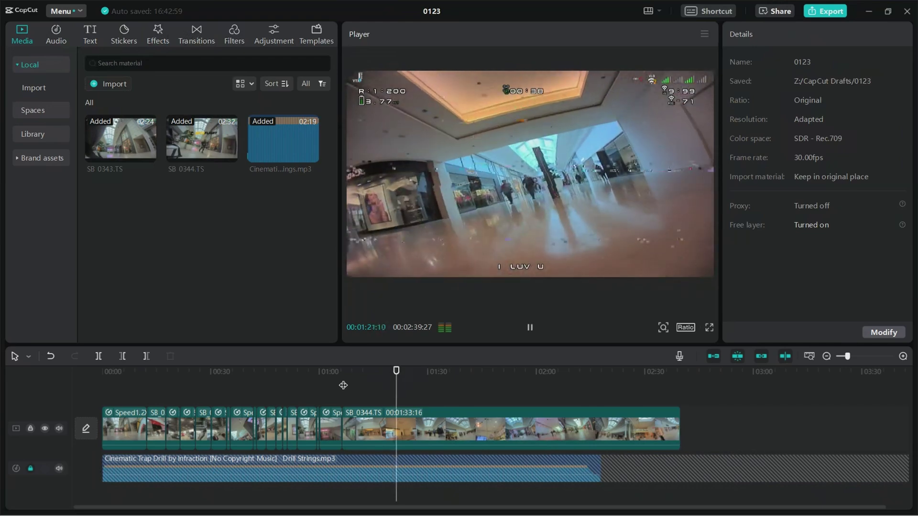
key("space")
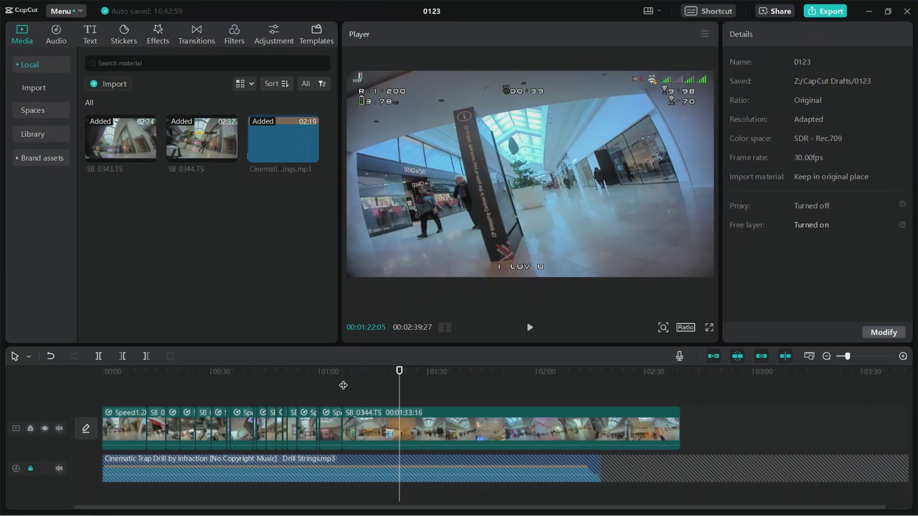
key("space")
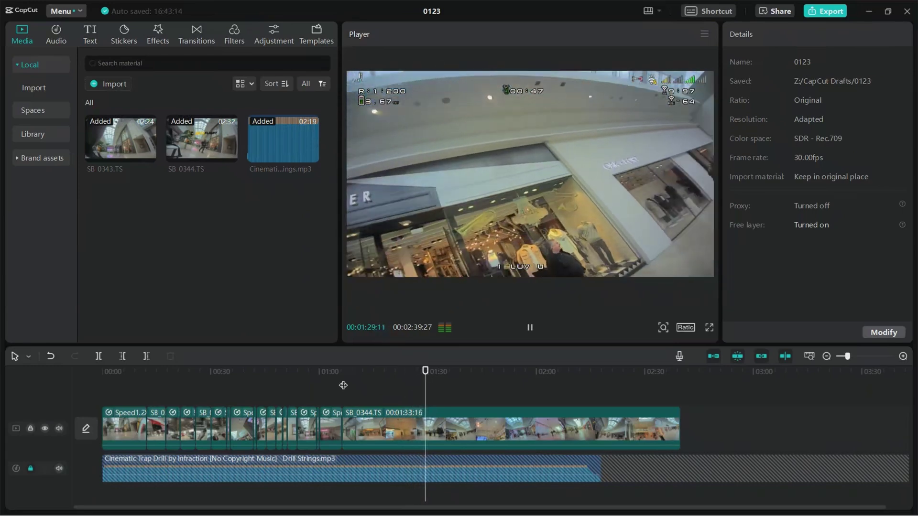
key("space")
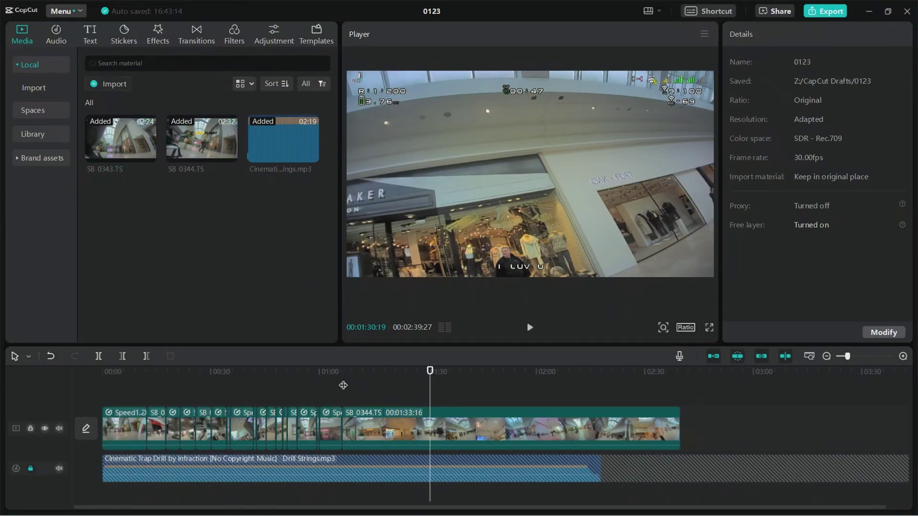
Continue through the footage to the approach toward the large potted plants and split SB 0344.TS at 00:01:48:01.
key("space")
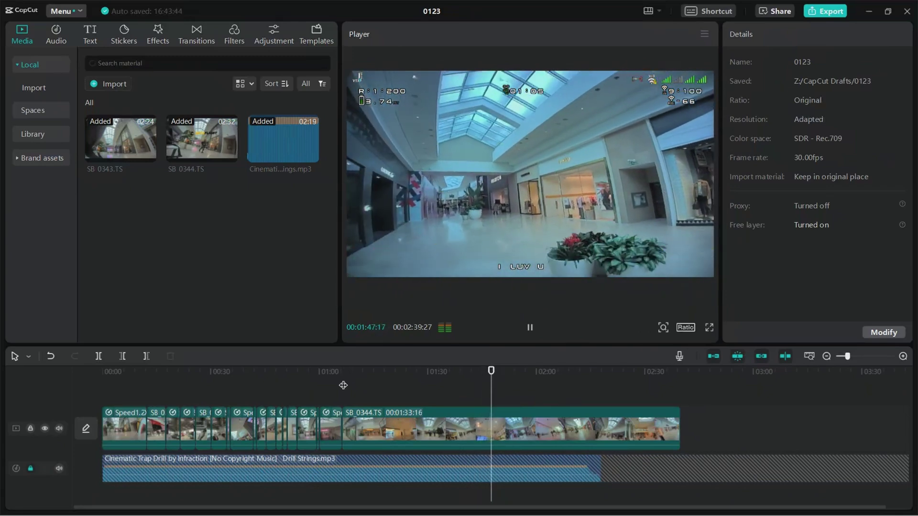
key("j")
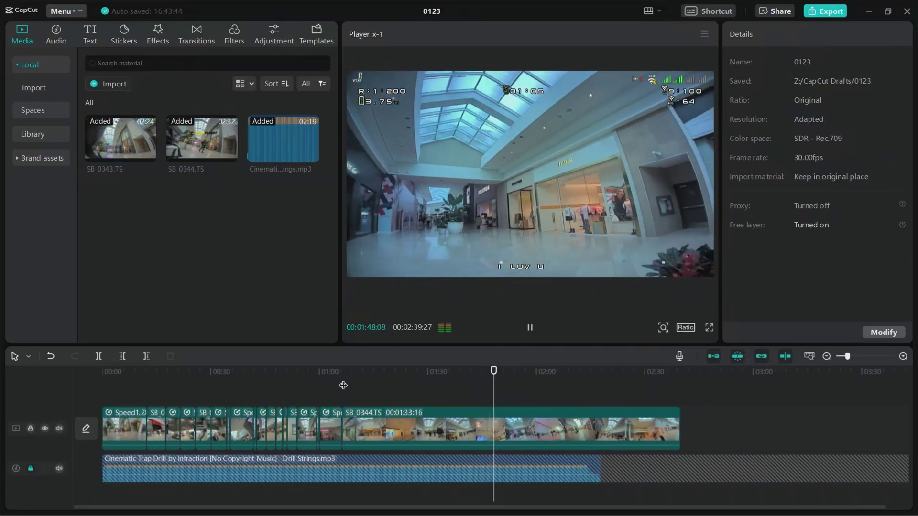
key("k")
key("l")
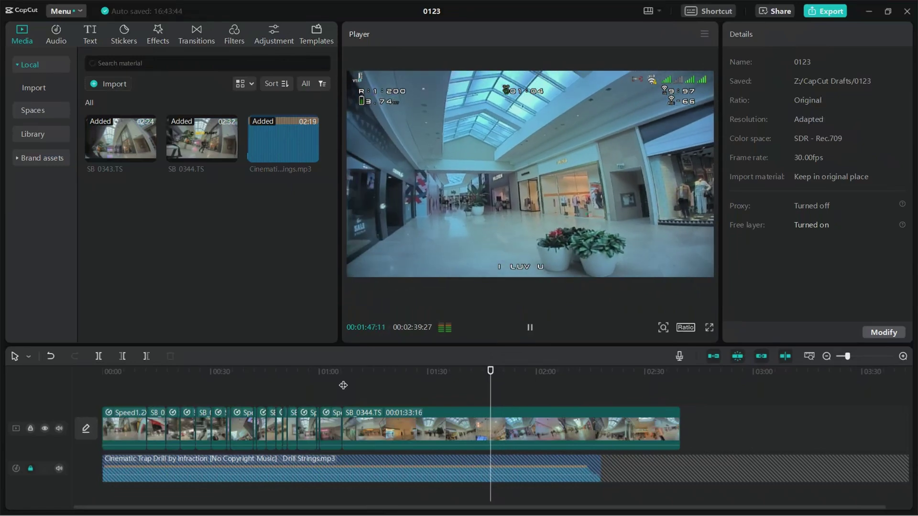
key("k")
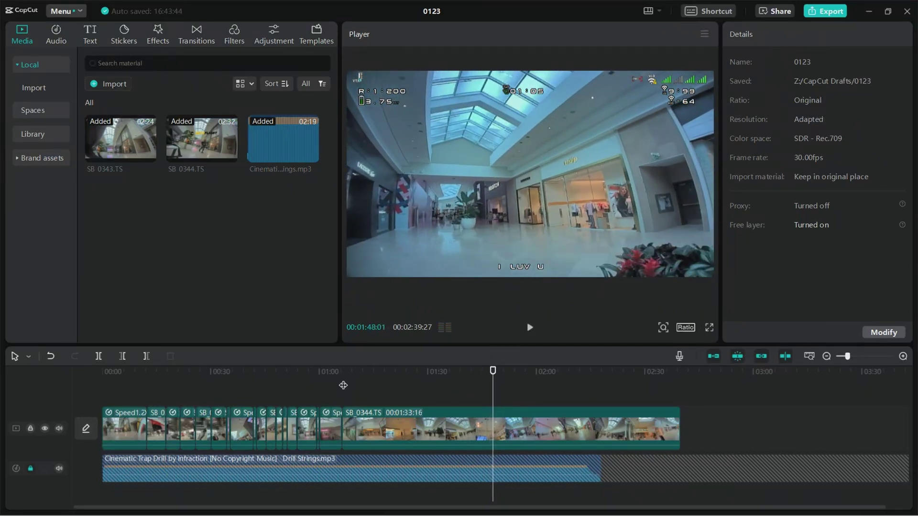
key("ctrl+b")
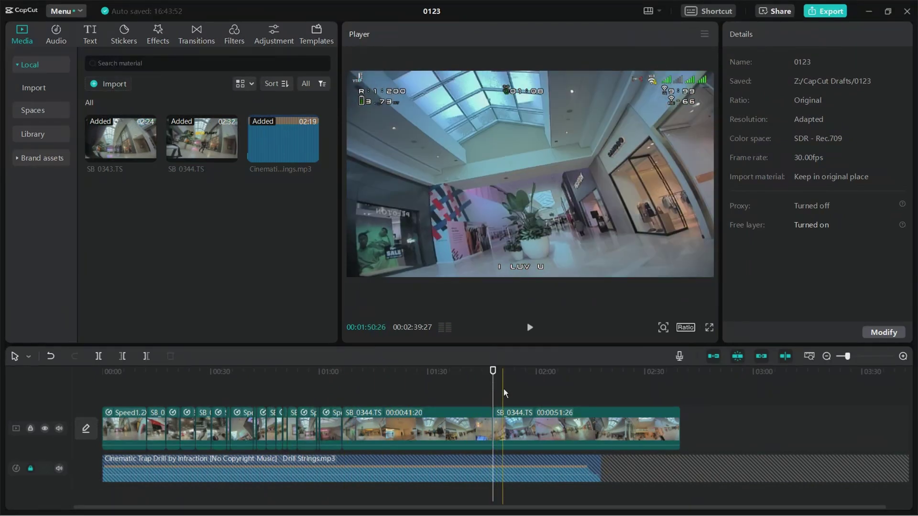
Review the footage past the new cut and split SB 0344.TS again at 00:01:59:20.
key("l")
key("l")
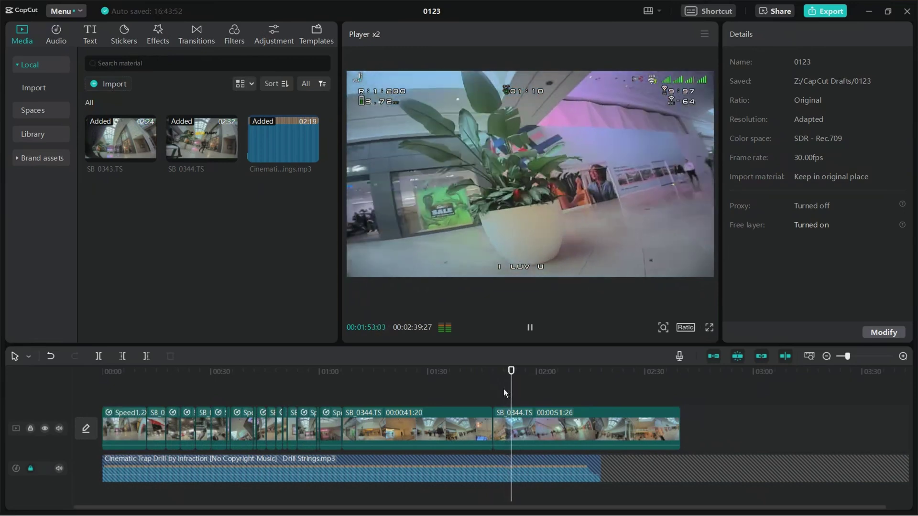
key("k")
key("l")
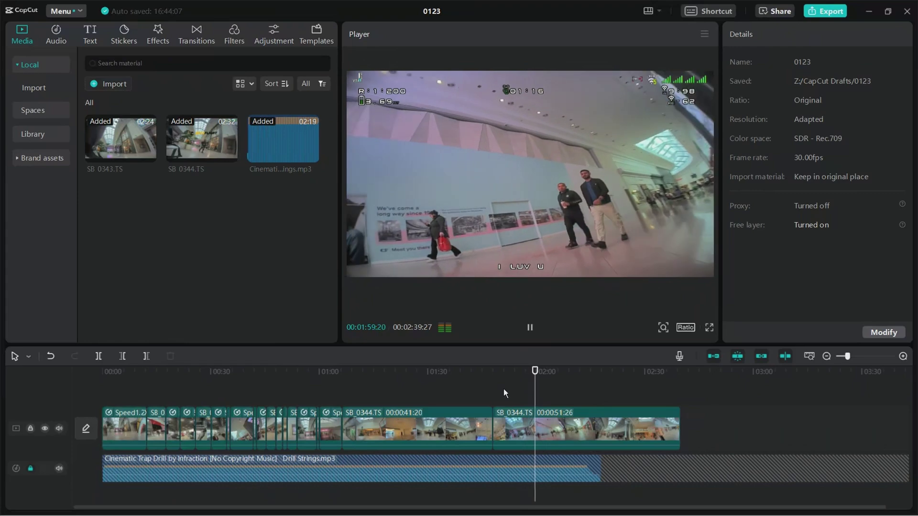
key("j")
key("k")
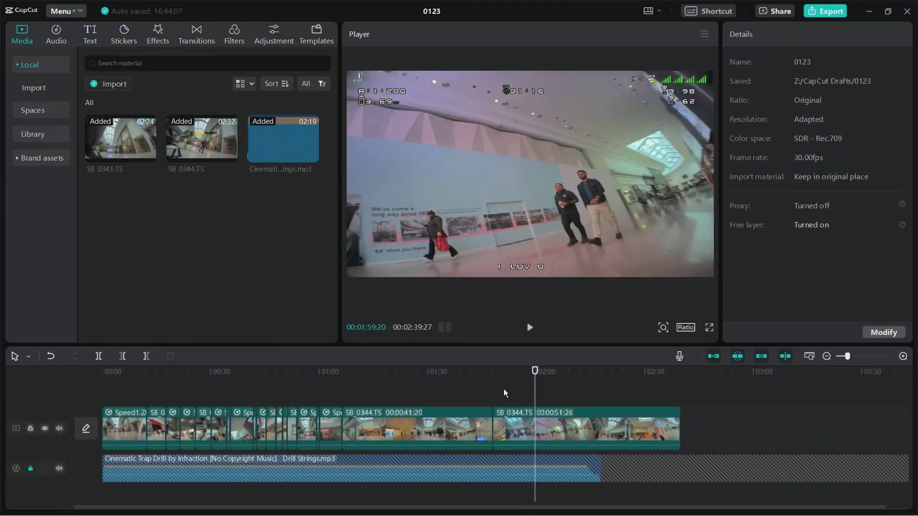
key("ctrl+b")
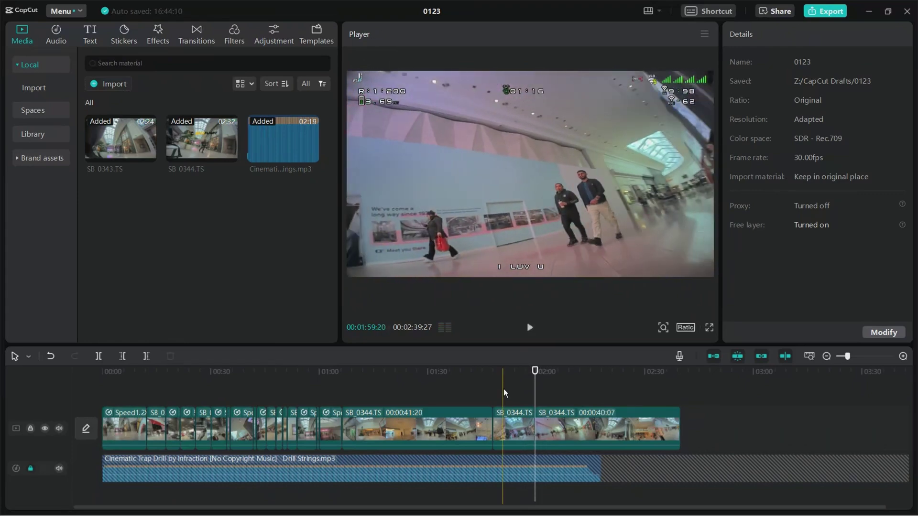
Set the speed of the SB 0344.TS piece between the cuts at 00:01:48:01 and 00:01:59:20 to 2.0x.
left_click(527, 424)
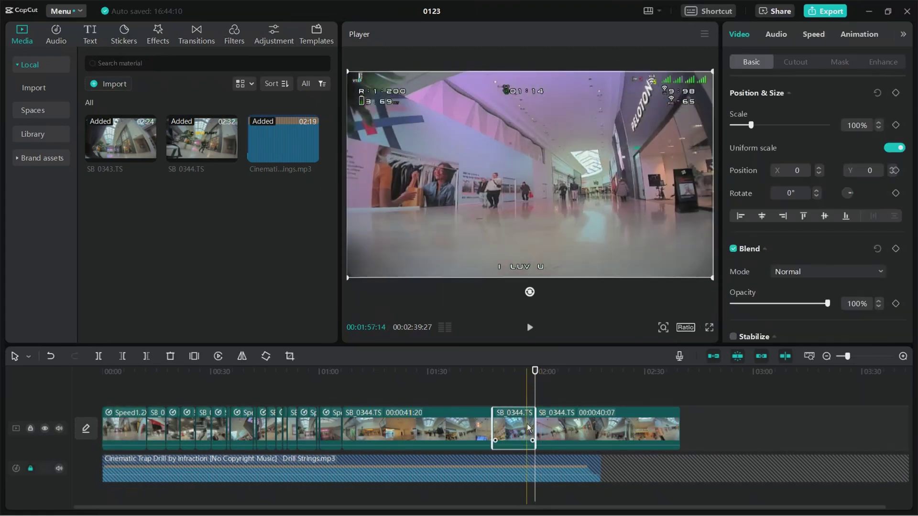
left_click(813, 34)
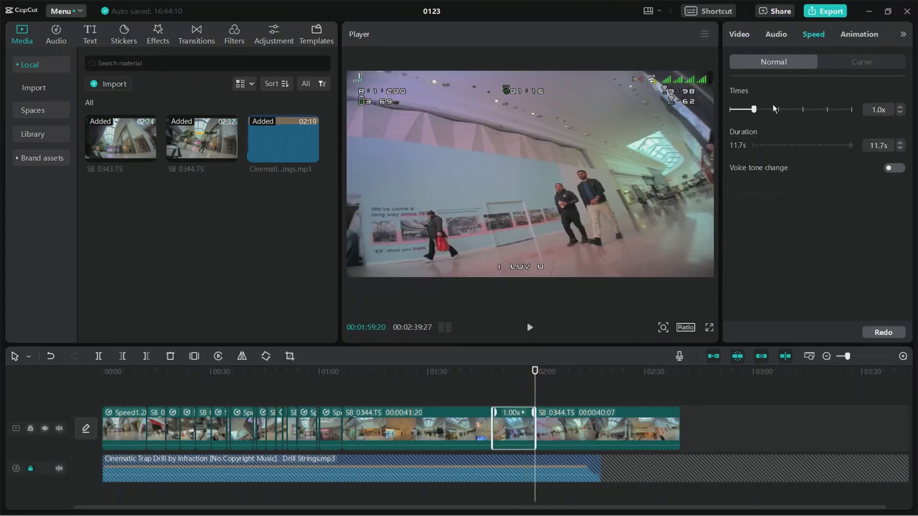
left_click_drag(757, 110, 781, 110)
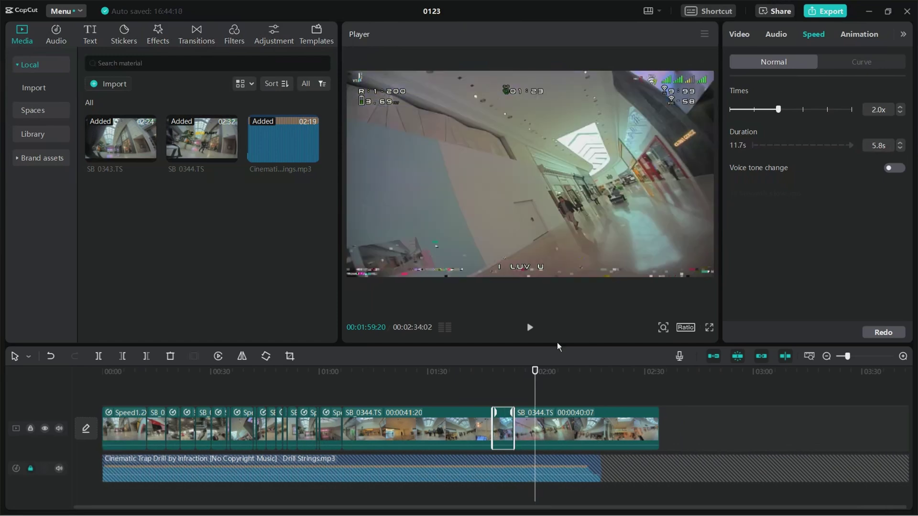
Play the sped-up piece and the footage following it from 00:01:45:00, and split SB 0344.TS at 00:02:00:03.
left_click(482, 372)
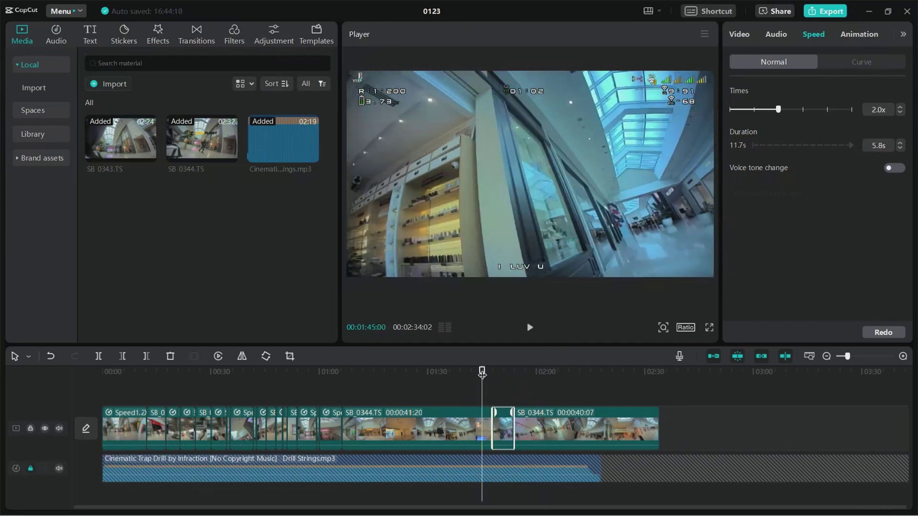
key("space")
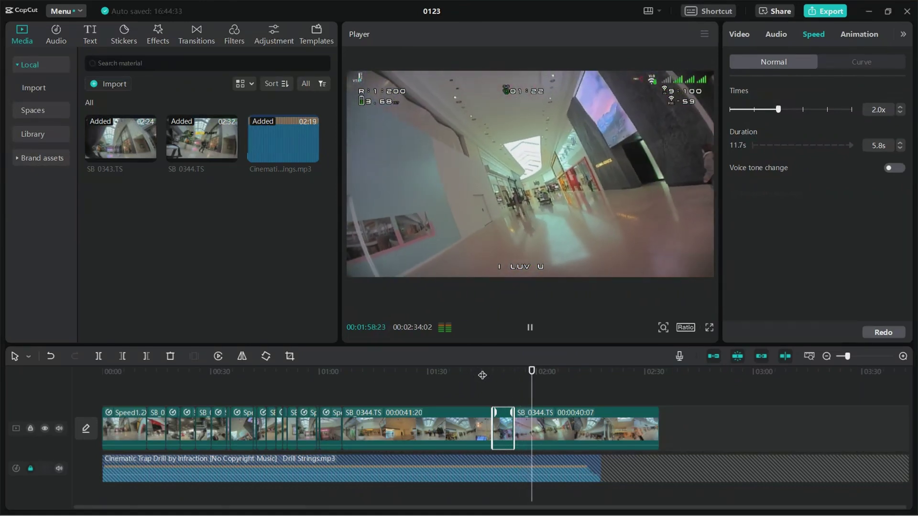
key("space")
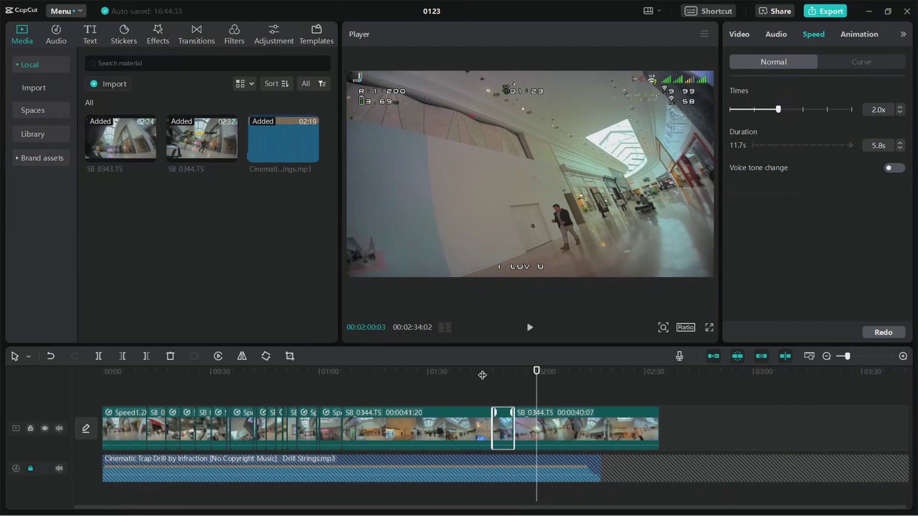
key("ctrl+b")
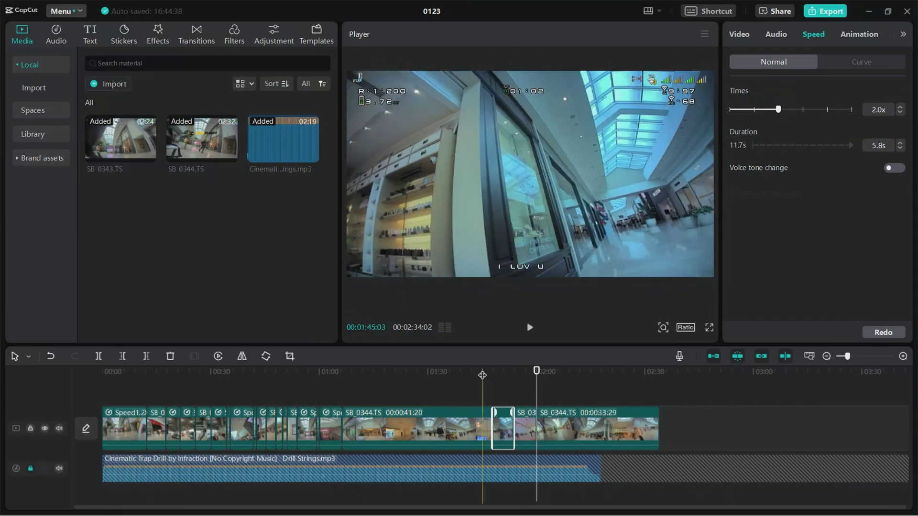
Review the footage after the last cut and split SB 0344.TS at 00:02:06:02.
left_click(533, 386)
key("space")
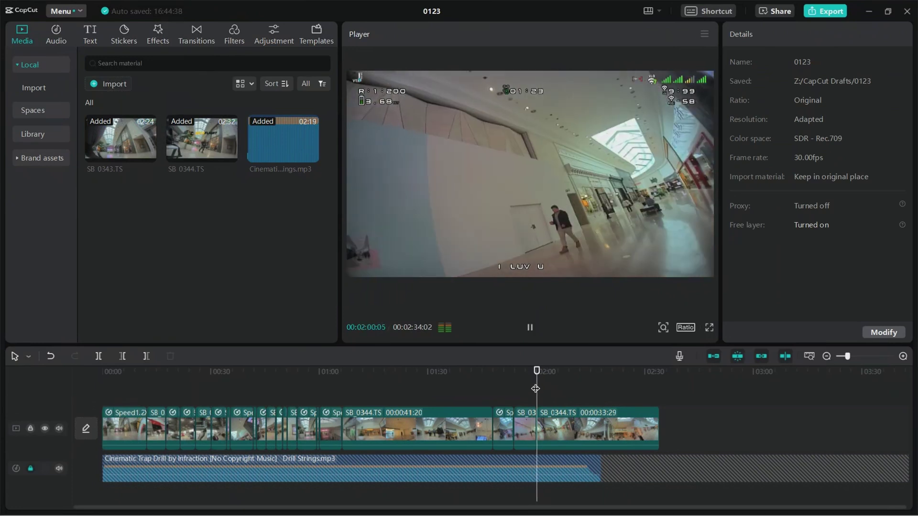
key("space")
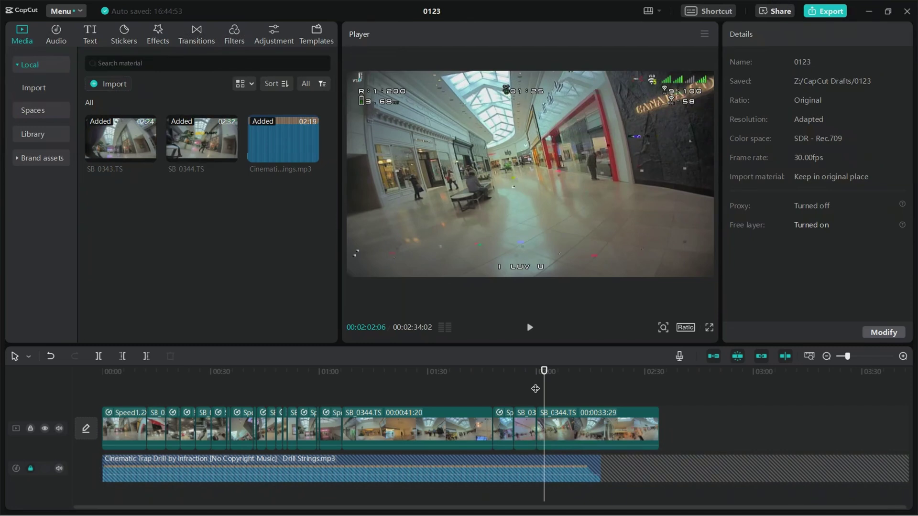
key("space")
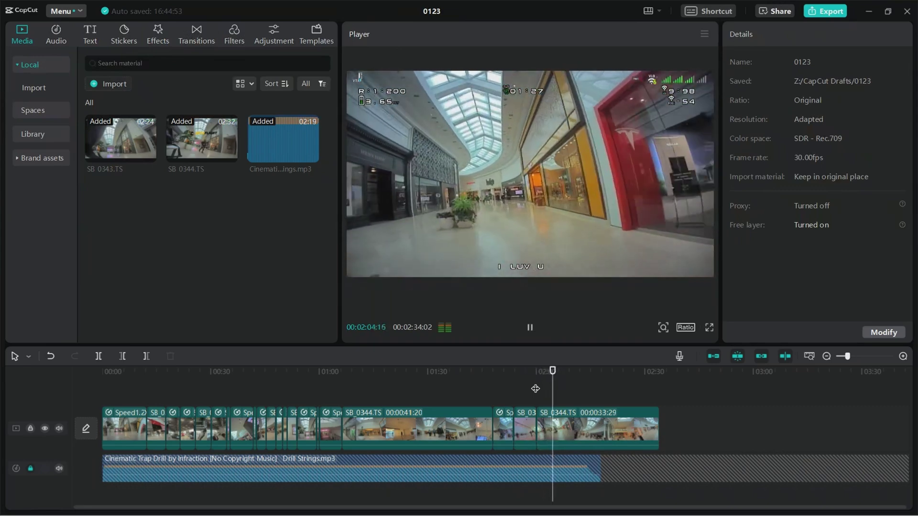
key("j")
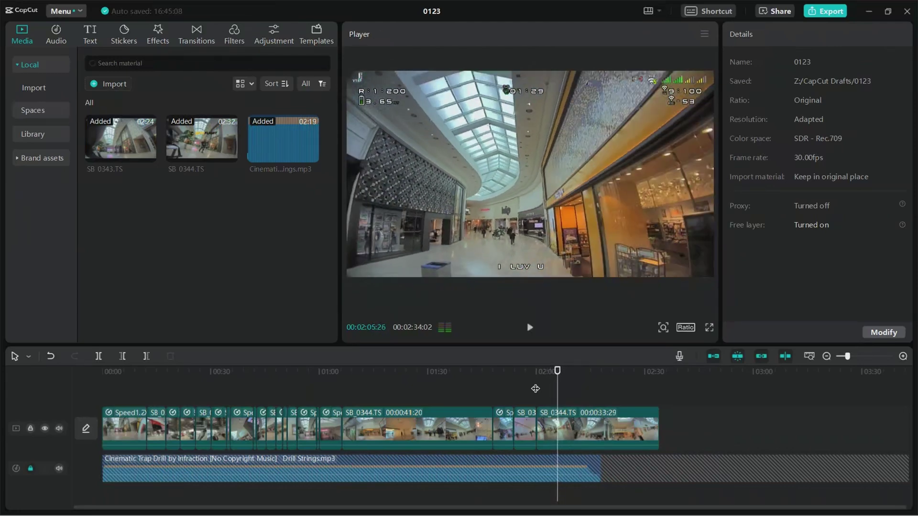
key("k")
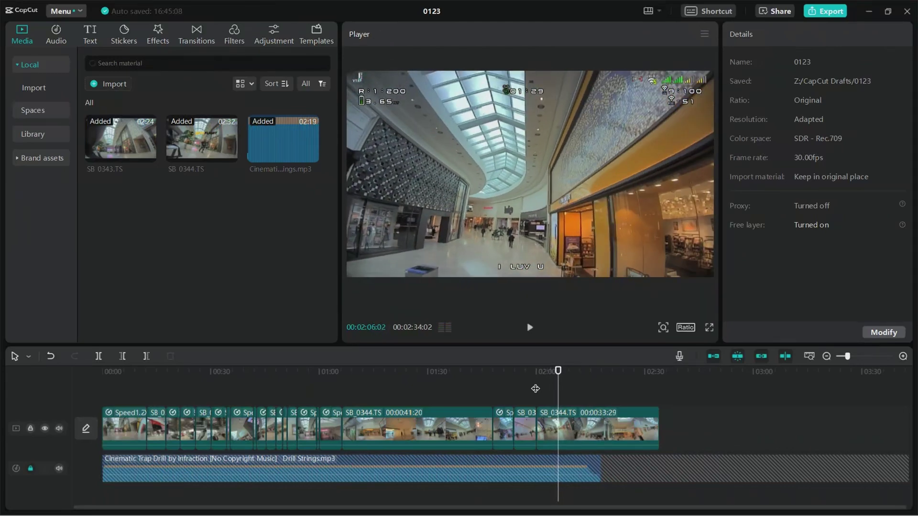
key("ctrl+b")
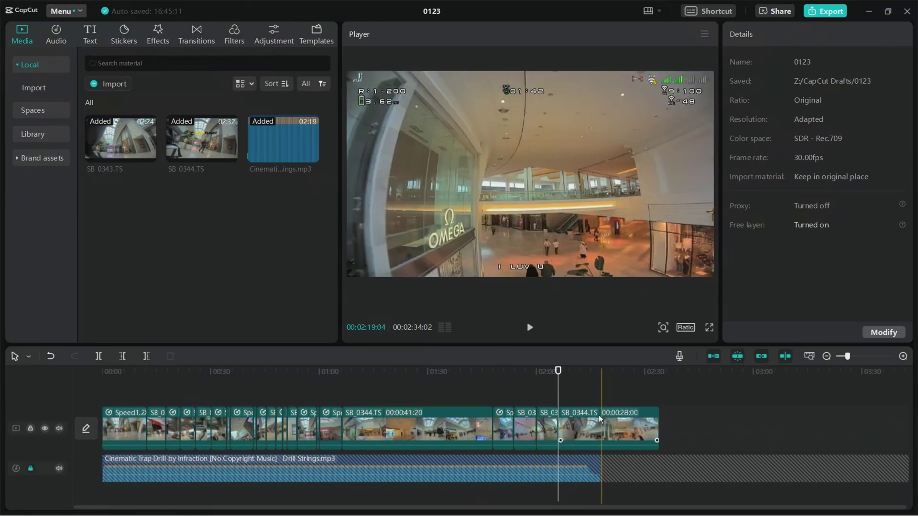
Set the speed of the short SB 0344.TS piece just before the final segment to 2.0x.
left_click(538, 370)
key("space")
key("space")
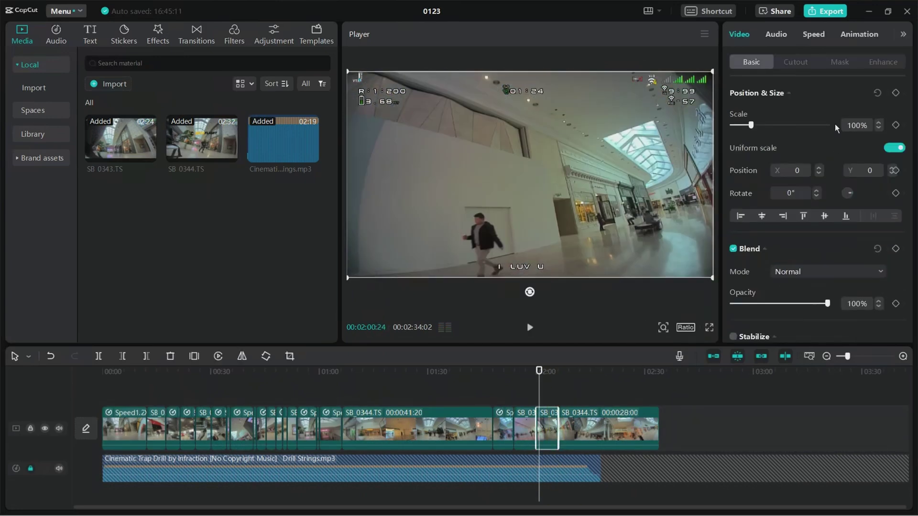
left_click(812, 35)
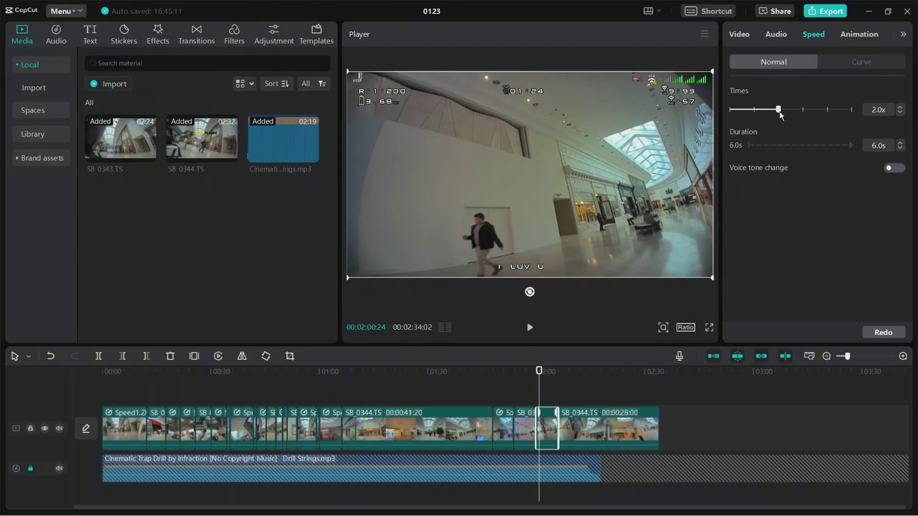
Review the footage following the sped-up piece and split the final SB 0344.TS segment at 00:02:07:05.
key("space")
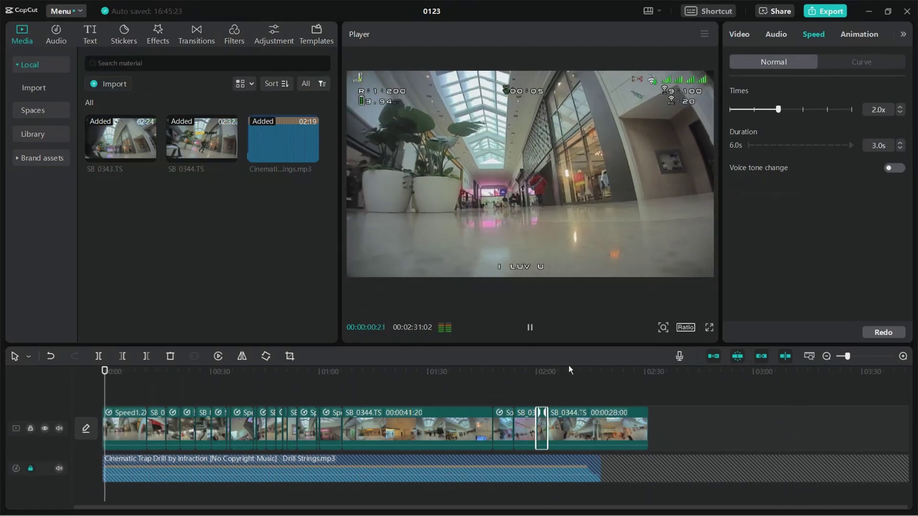
left_click(538, 372)
left_click(553, 385)
left_click_drag(554, 386, 550, 381)
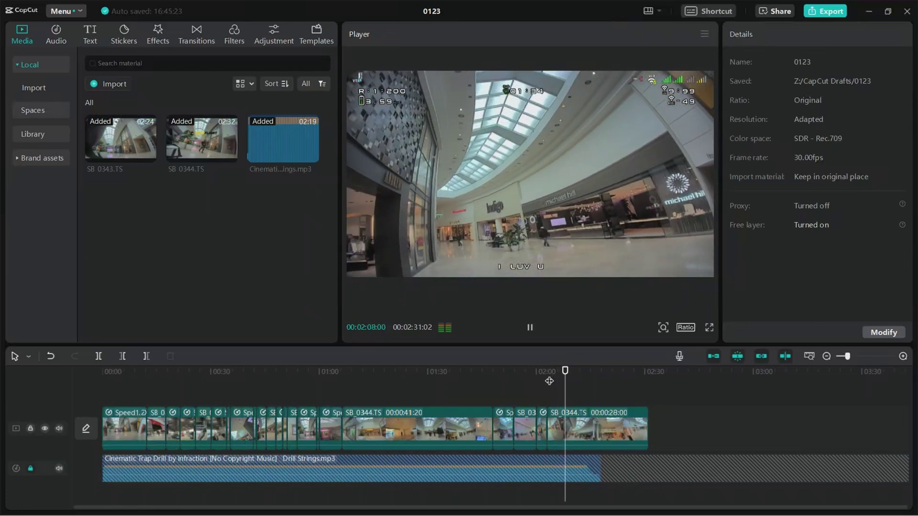
key("j")
key("j")
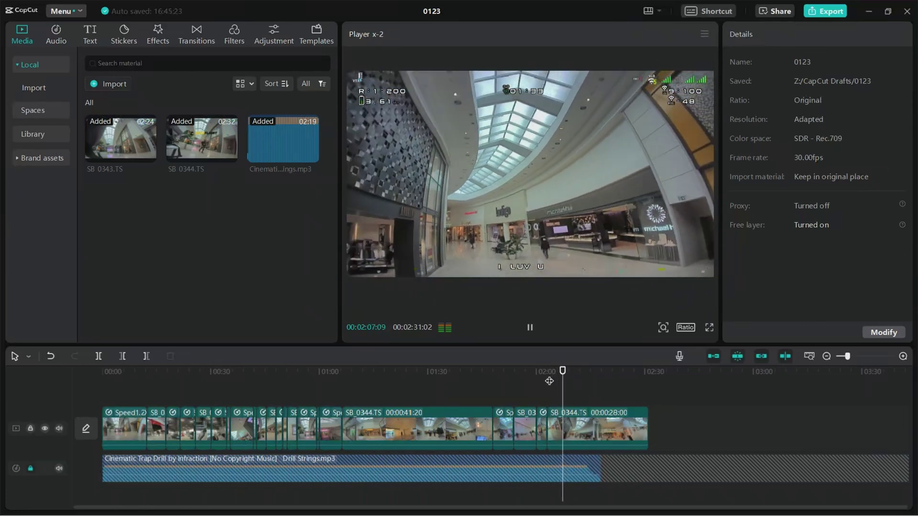
key("k")
key("j")
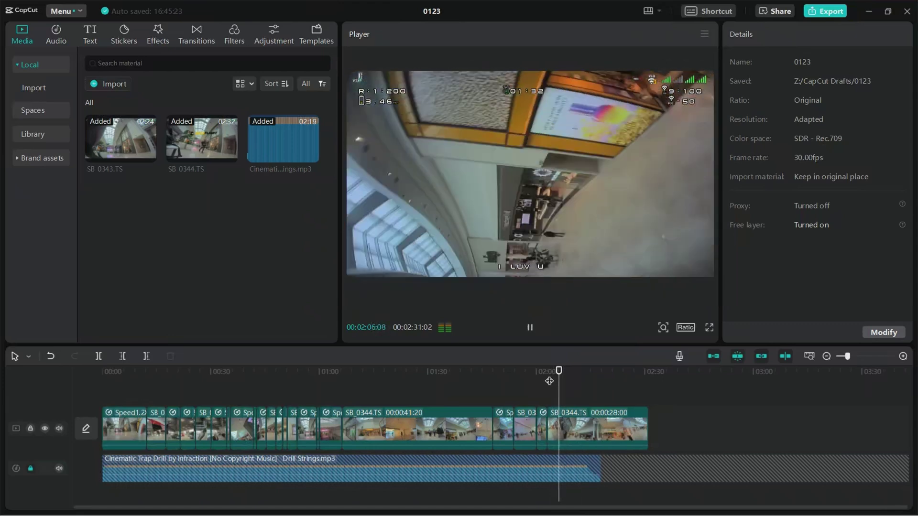
key("k")
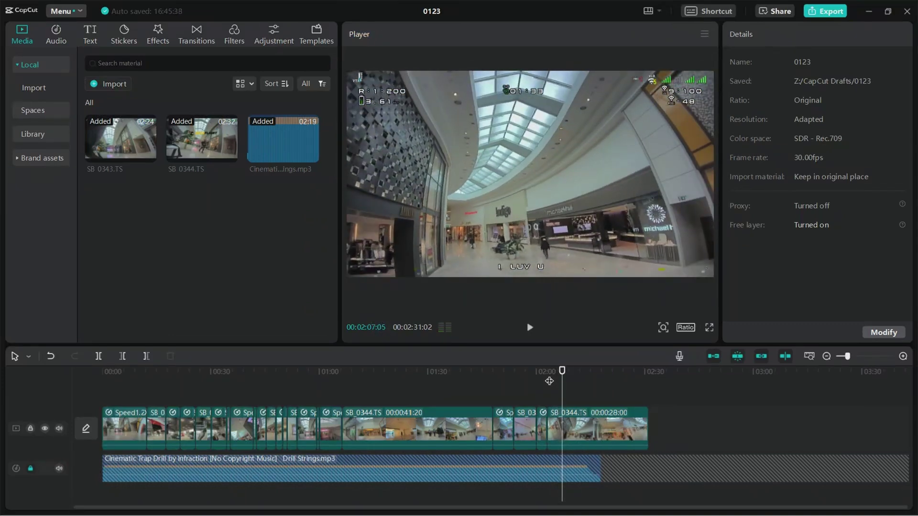
key("ctrl+b")
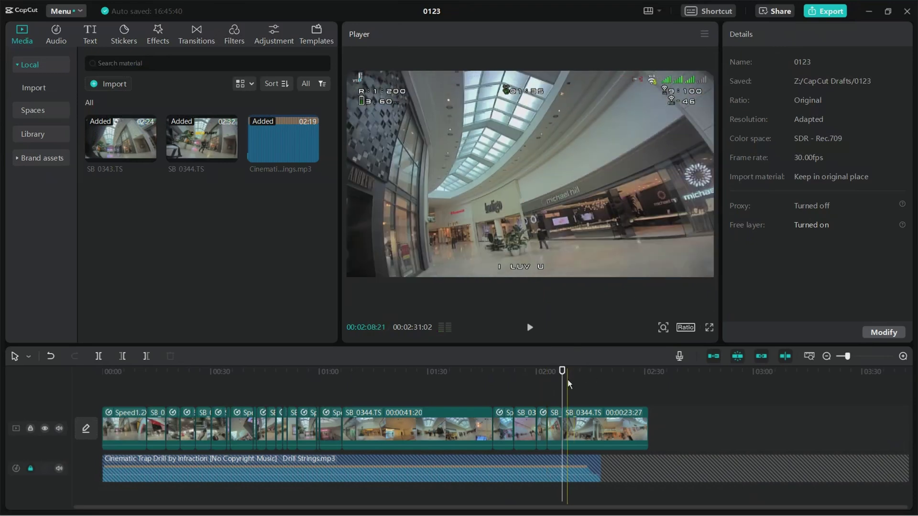
Play the remaining footage at double speed and shorten the final SB 0344.TS segment to end at 00:02:19:26.
key("l")
key("l")
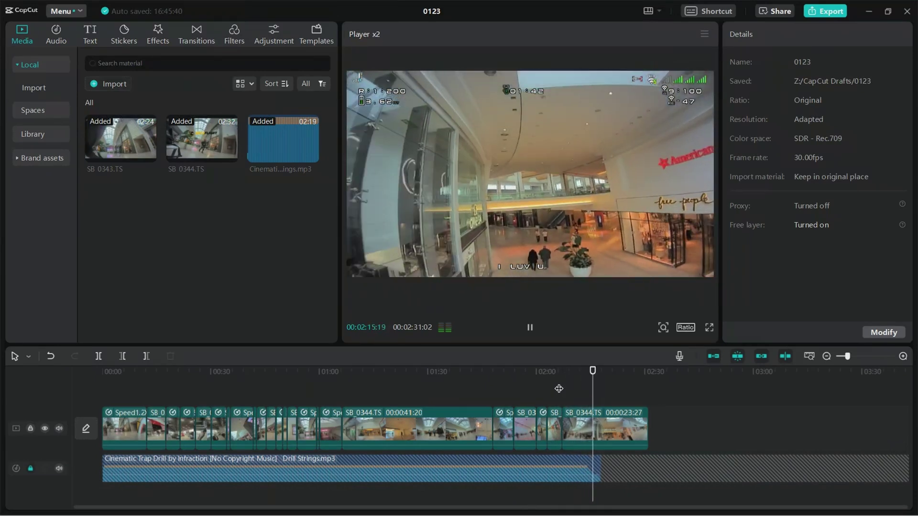
key("k")
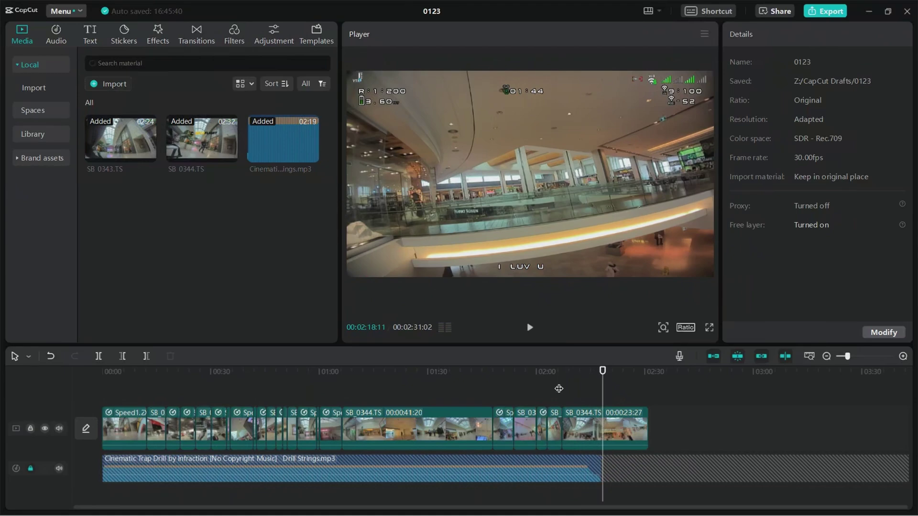
key("ctrl+z")
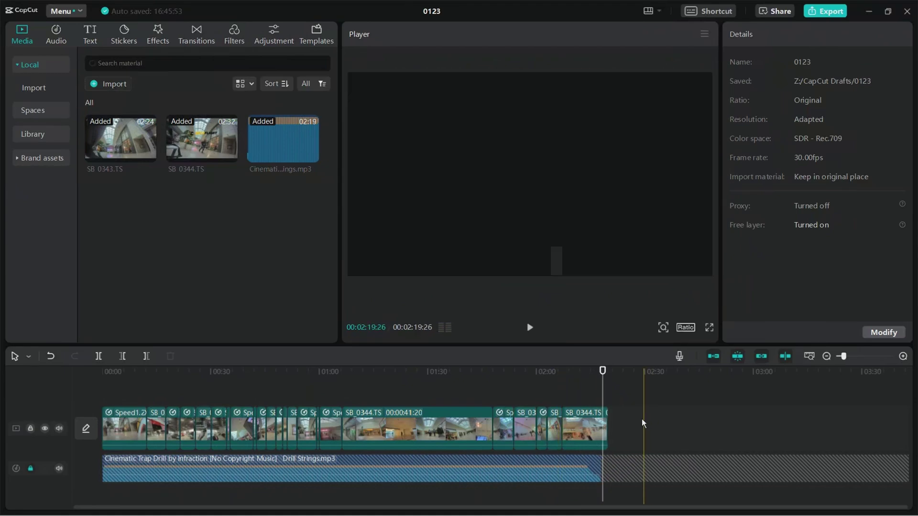
Play the shortened final SB 0344.TS segment from its start and split it near 00:02:12.
left_click(562, 379)
key("space")
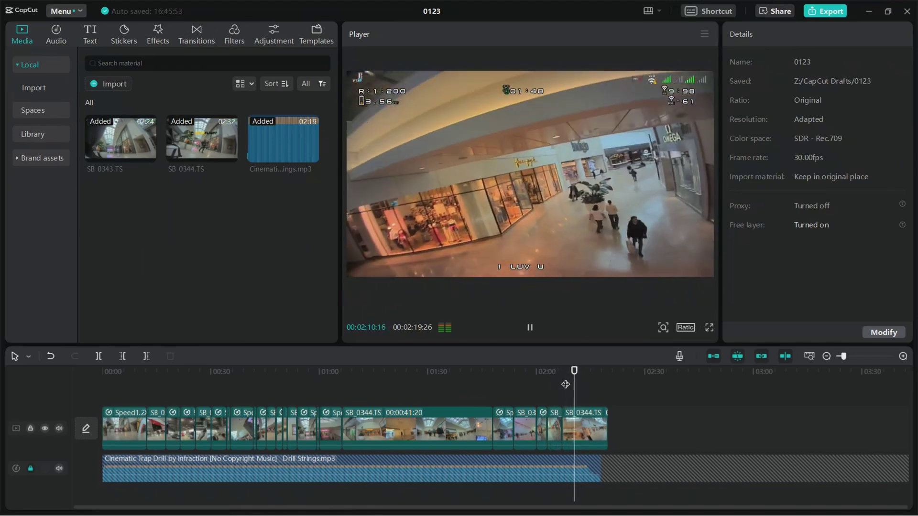
key("space")
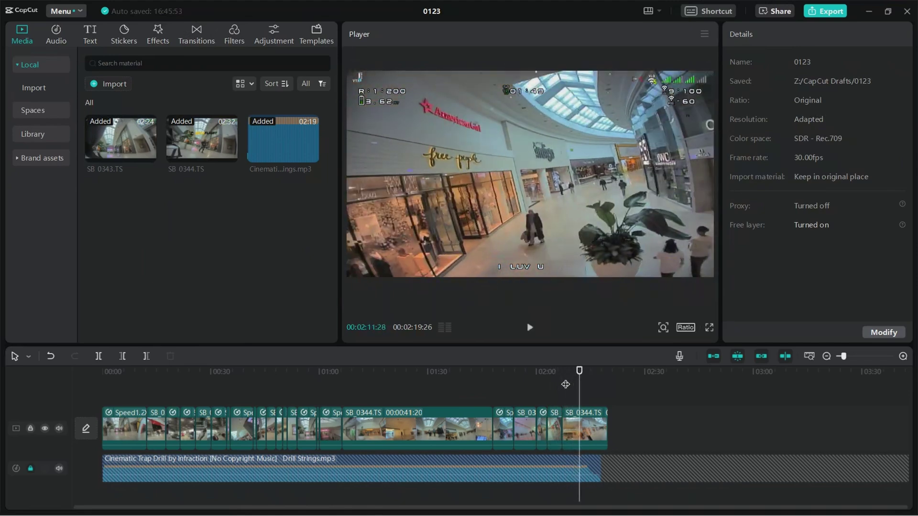
left_click(566, 384)
key("space")
key("s")
key("ctrl+b")
key("space")
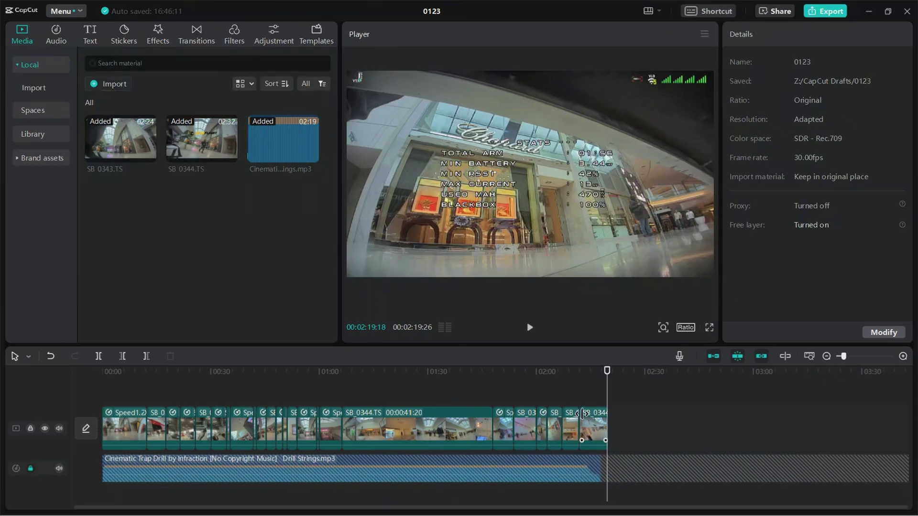
Set the speed of the last SB 0344.TS piece to 2.0x.
left_click(592, 429)
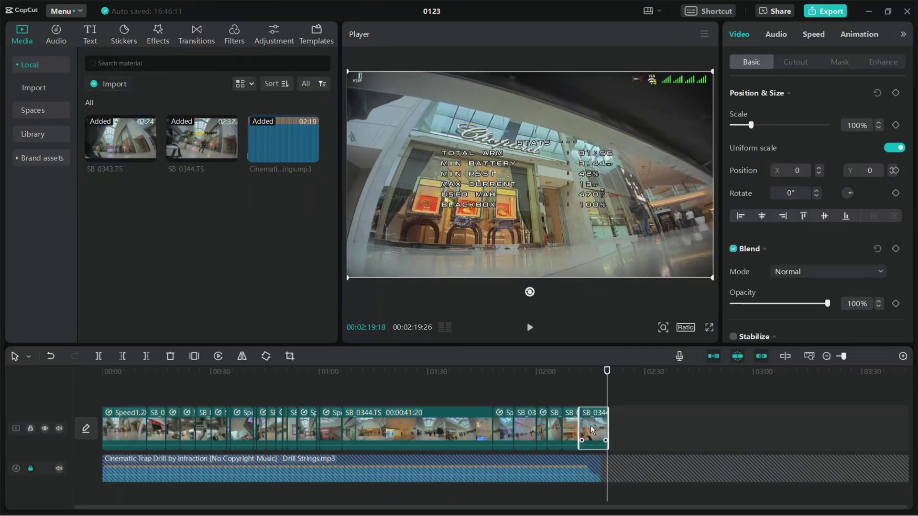
left_click(820, 35)
left_click_drag(754, 109, 779, 110)
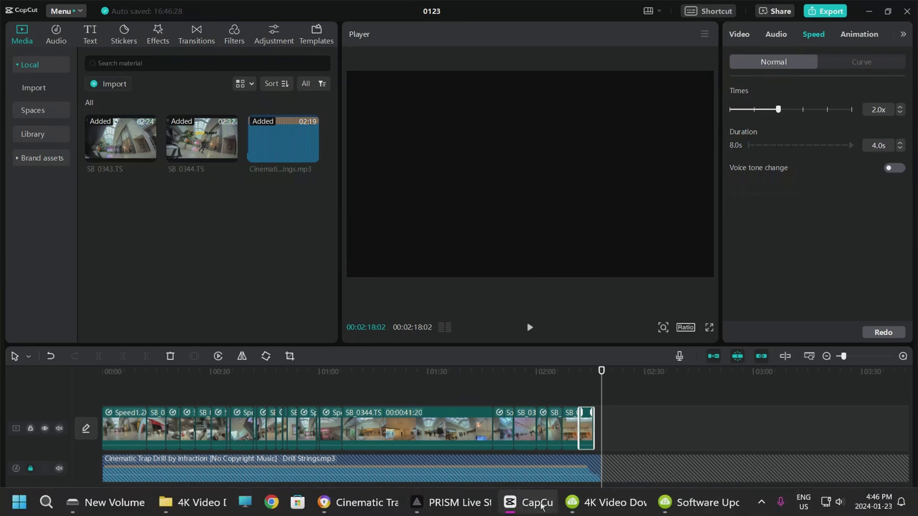
Switch to PRISM Live Studio to check the recording and return to CapCut.
left_click(484, 502)
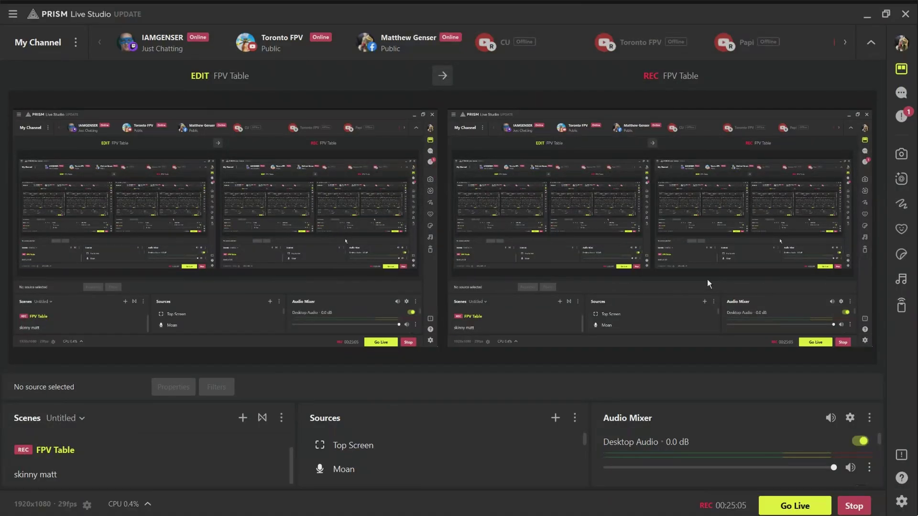
key("alt+Tab")
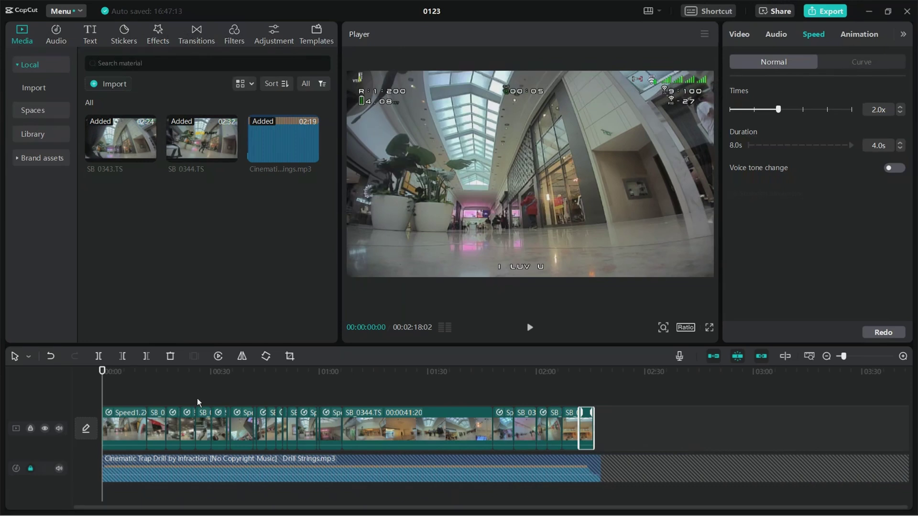
Show the transitions library and preview the edit full screen from the start to 00:00:12:06.
mouse_move(916, 515)
left_click(192, 39)
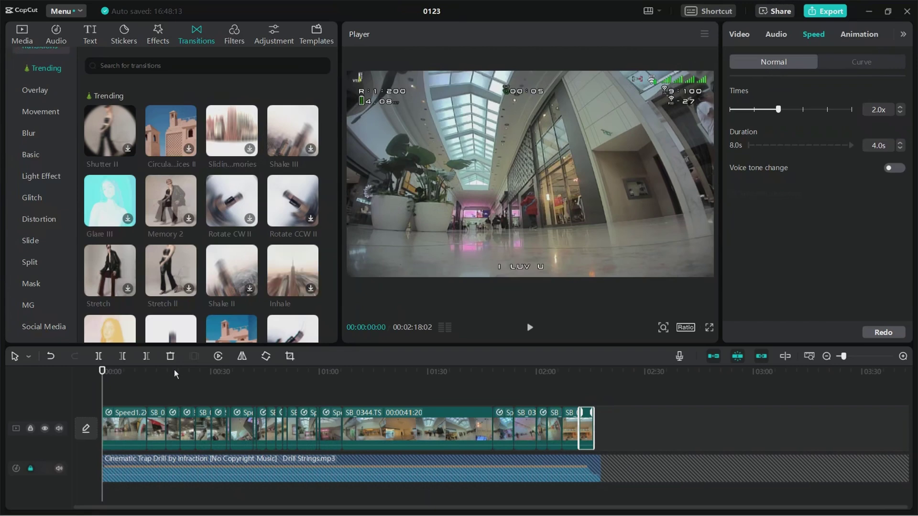
left_click_drag(142, 371, 102, 371)
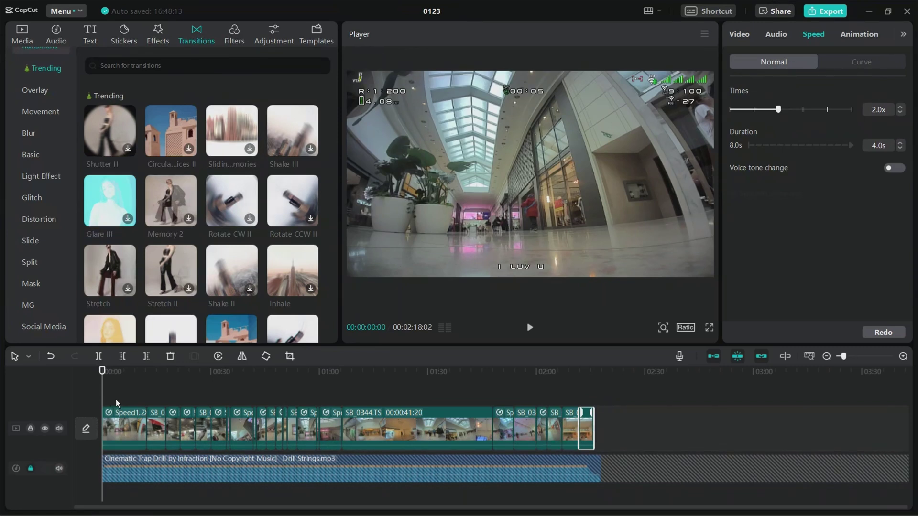
left_click(710, 328)
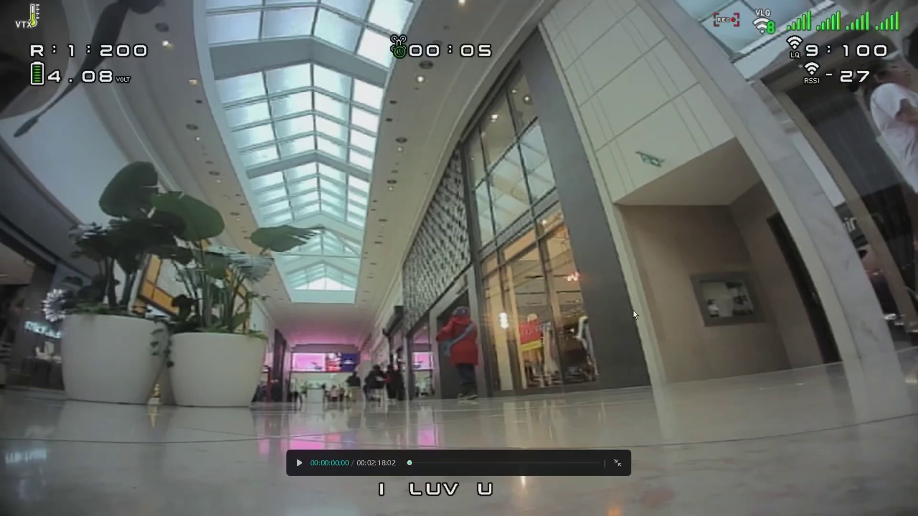
key("space")
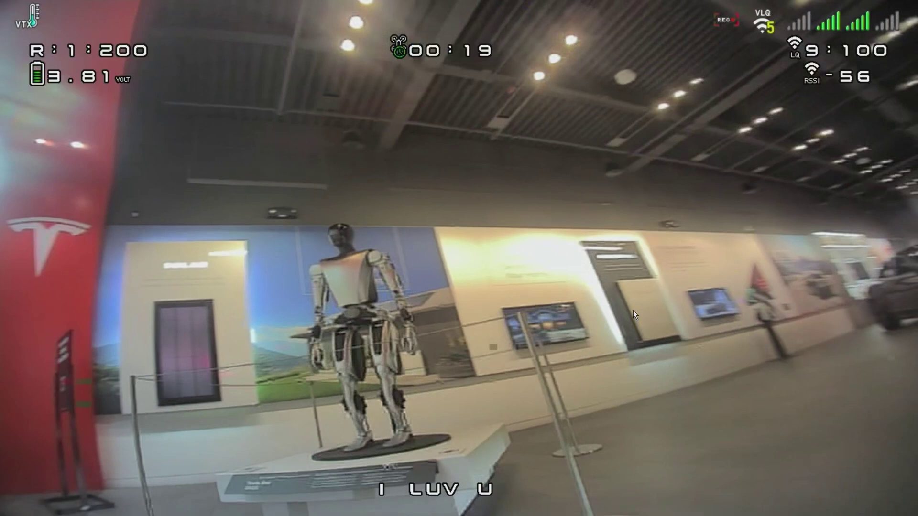
mouse_move(688, 342)
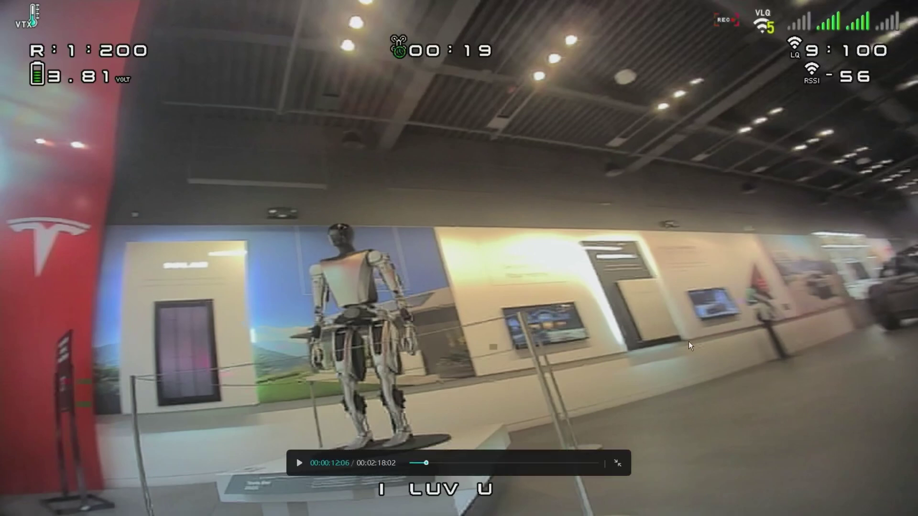
left_click(617, 463)
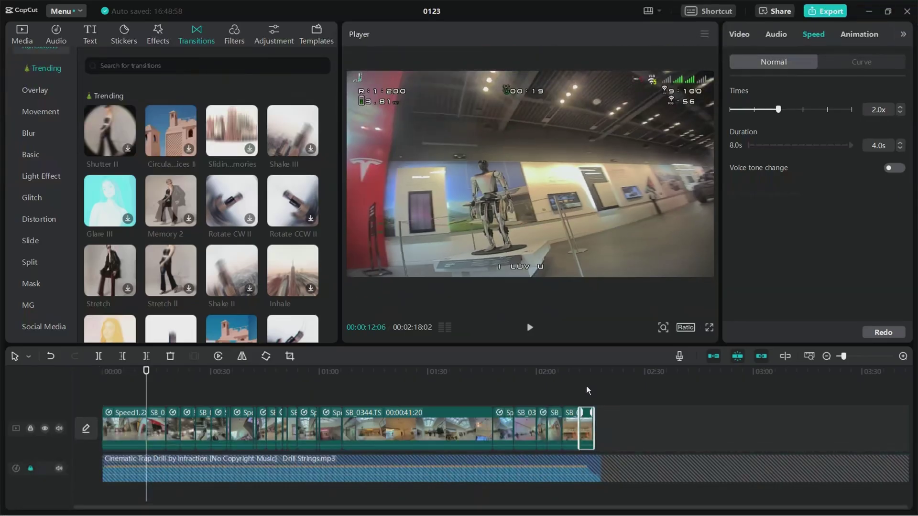
Try a Trending transition on the cut after the first clip, play it back, and undo the added transitions.
mouse_move(150, 391)
left_mouse_down()
mouse_move(117, 393)
mouse_move(147, 393)
left_mouse_up()
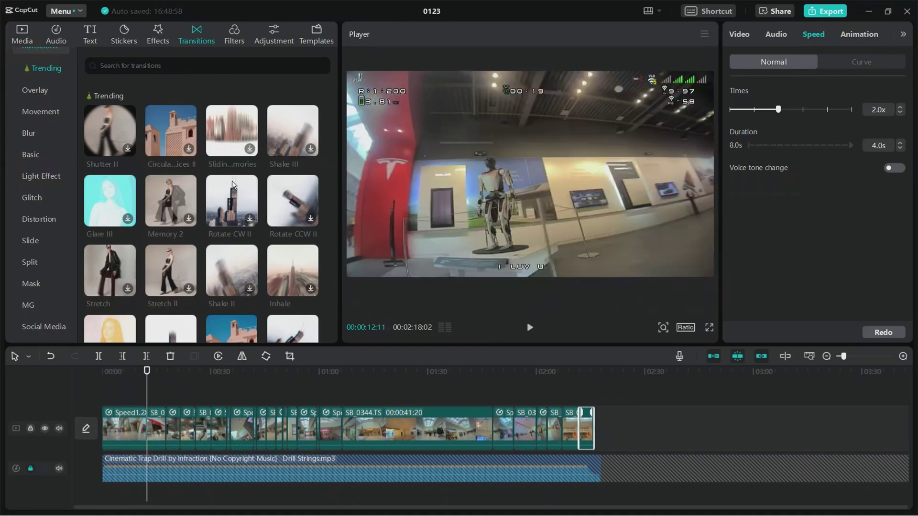
left_click(271, 227)
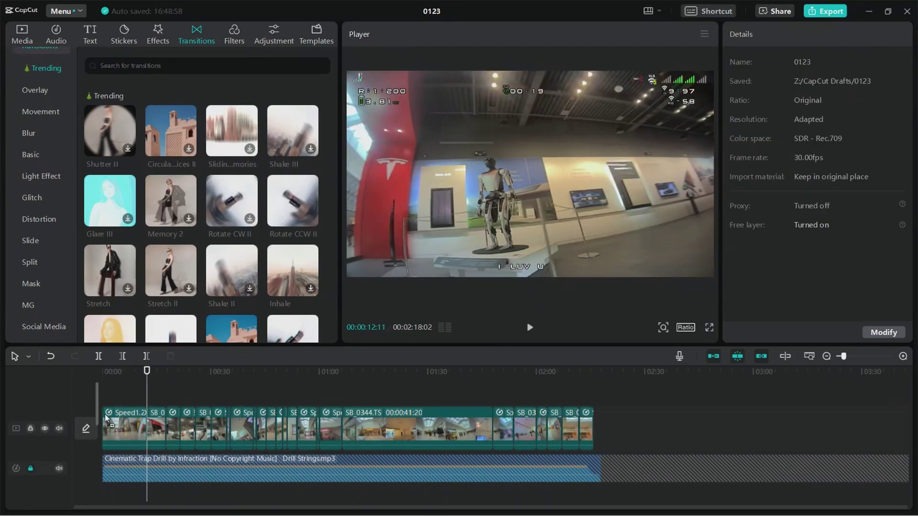
left_click(311, 218)
left_click(141, 386)
left_click(132, 379)
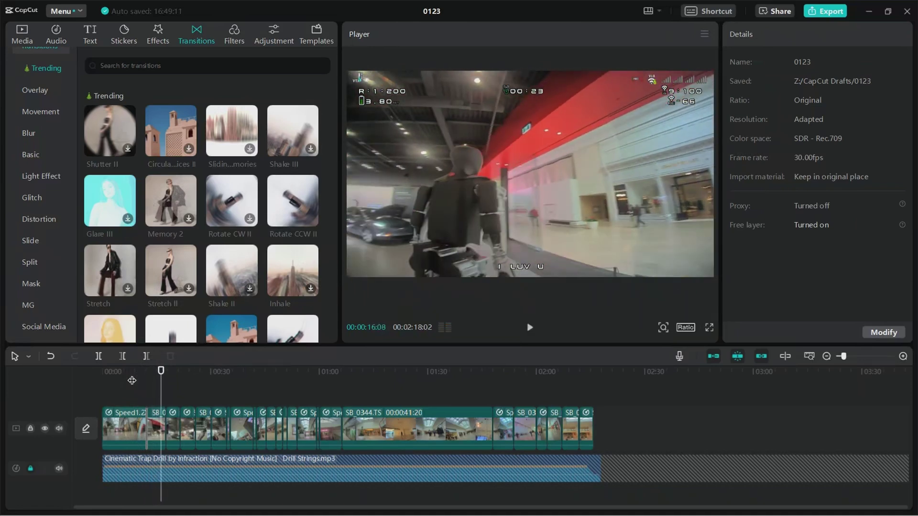
left_click(128, 387)
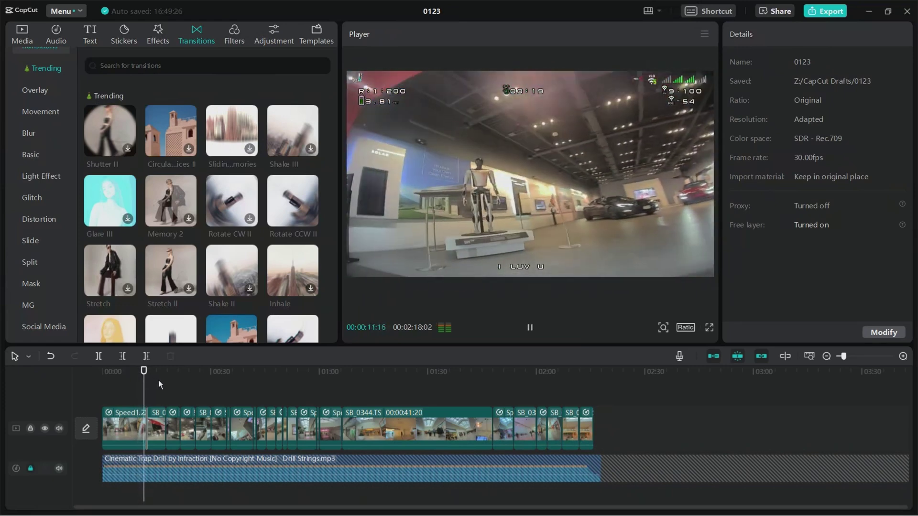
key("space")
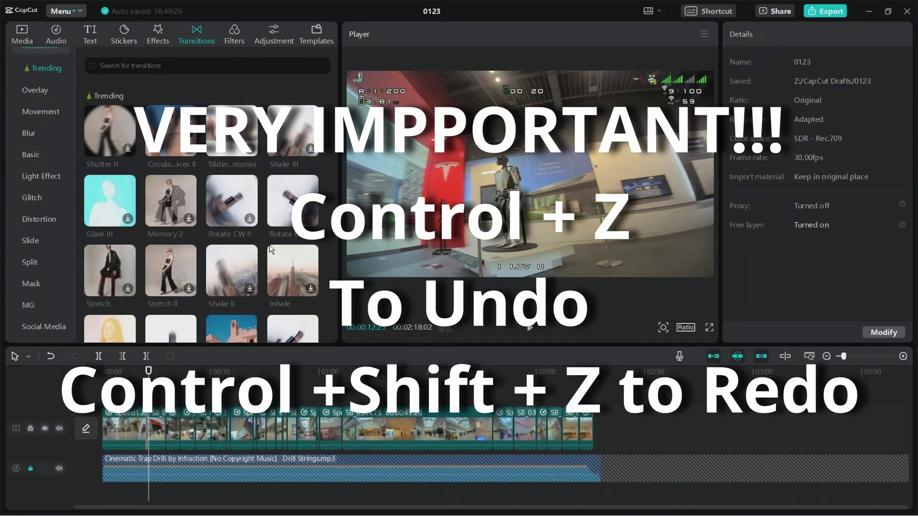
key("ctrl+z")
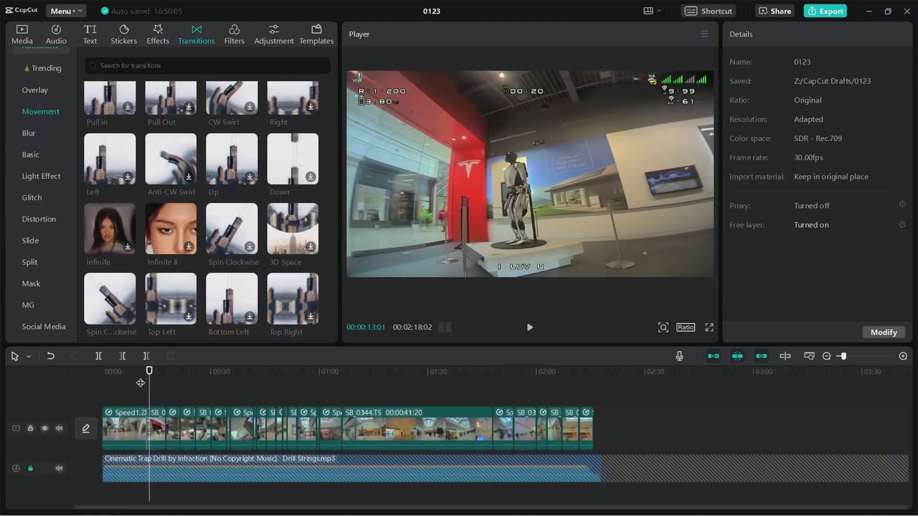
key("ctrl+z")
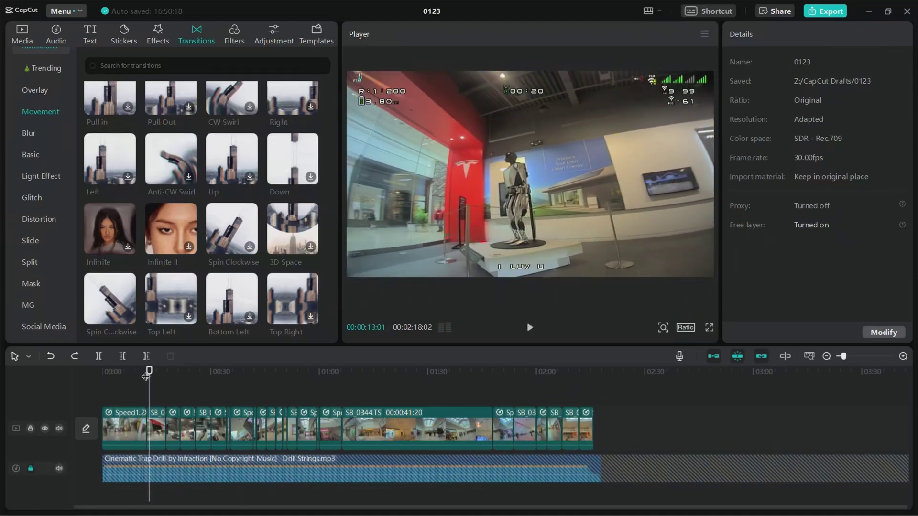
Apply the Spin Clockwise transition to the cut after the first clip near 00:00:12 and play it back.
mouse_move(222, 233)
left_mouse_down()
mouse_move(200, 336)
mouse_move(143, 429)
left_mouse_up()
left_click(144, 377)
left_click(134, 372)
key("space")
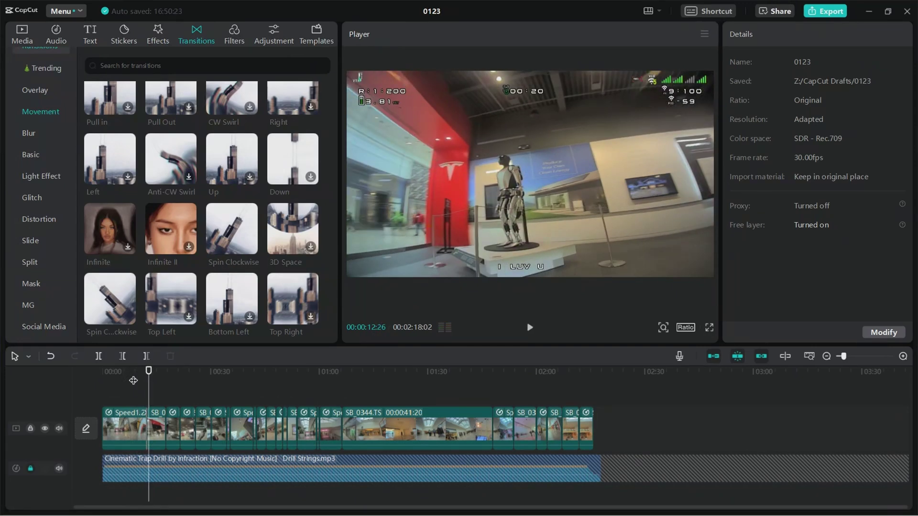
left_click(142, 373)
key("space")
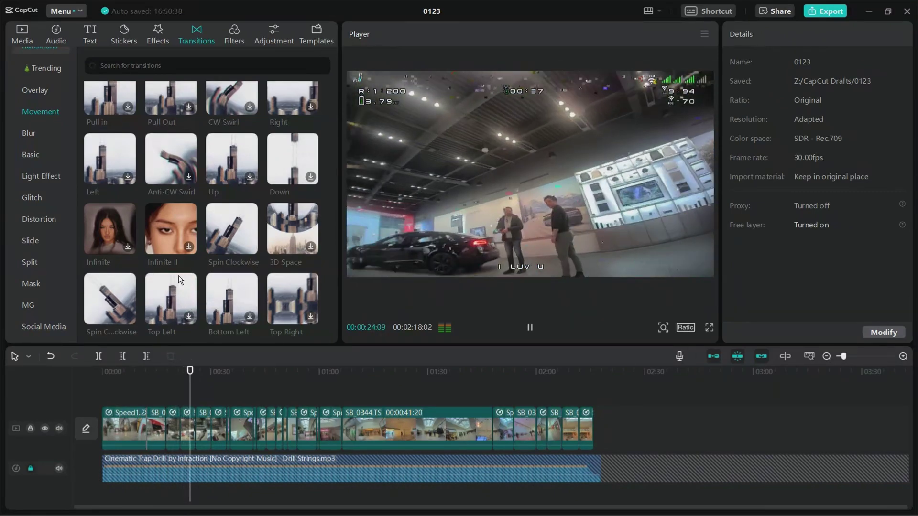
Apply the Spin Clockwise transition to the SB 0343.TS cut near 00:00:26.
key("space")
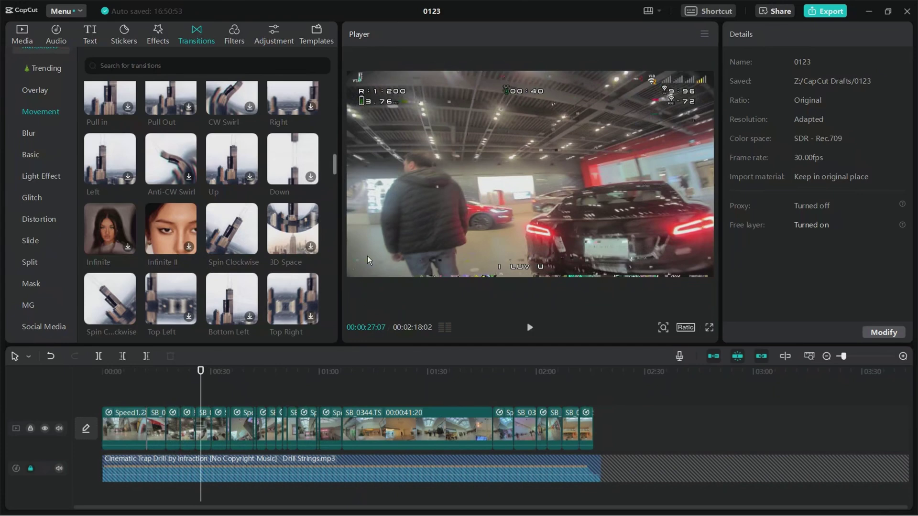
left_click(903, 356)
left_click(903, 356)
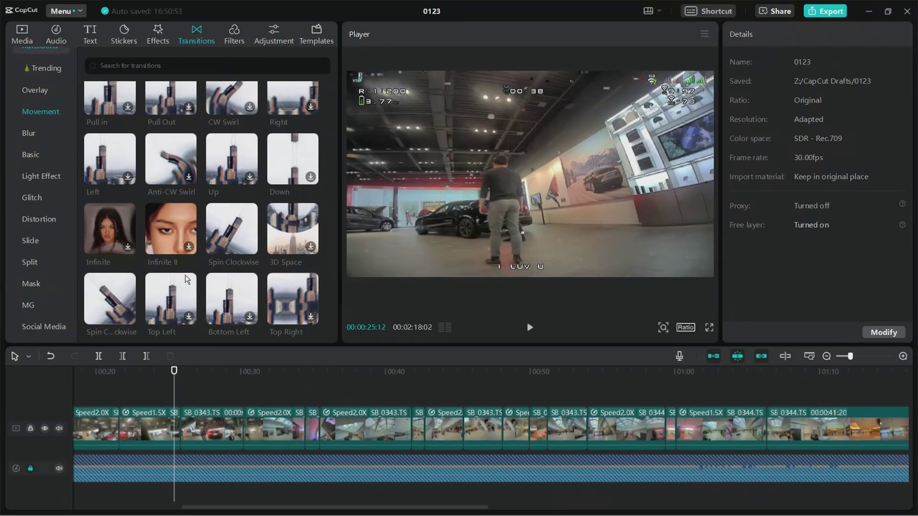
mouse_move(228, 231)
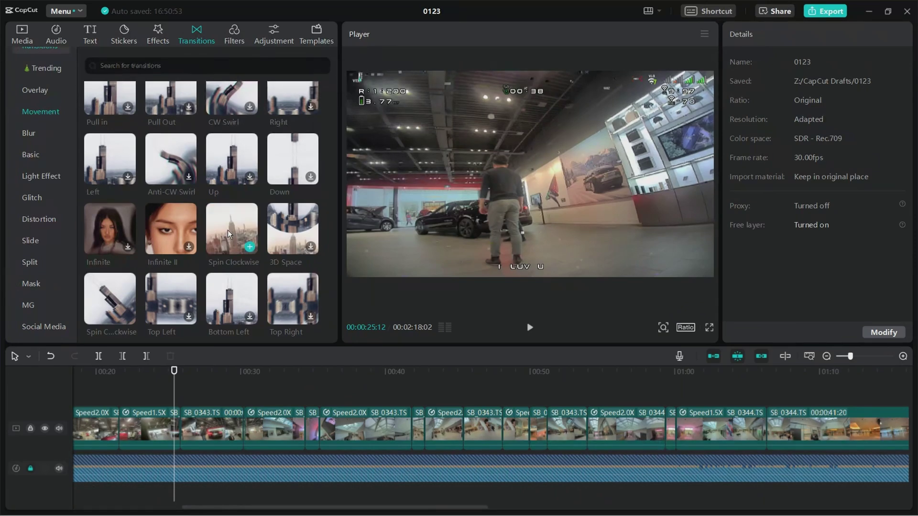
left_click_drag(227, 230, 191, 378)
left_click_drag(182, 418, 181, 420)
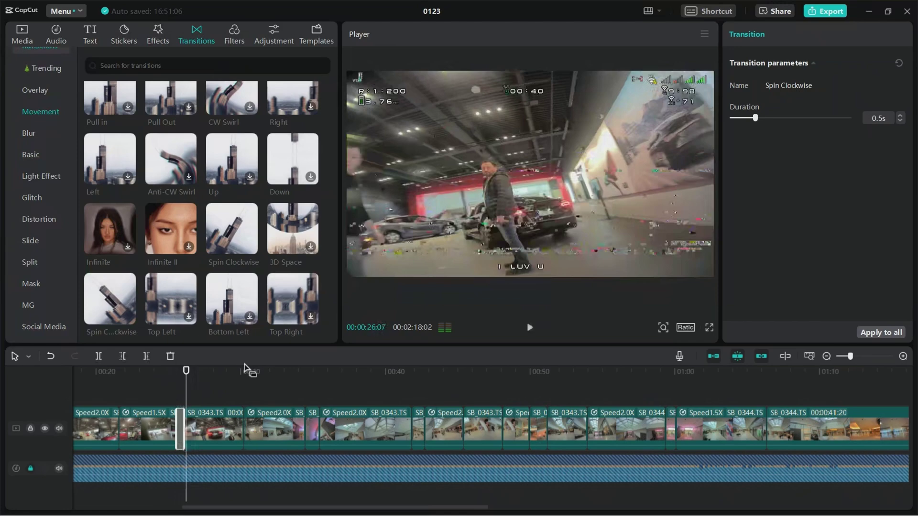
Play back the Spin Clockwise transition near 00:00:26 and park the playhead at the cut at 00:00:35:14.
left_click(158, 377)
key("space")
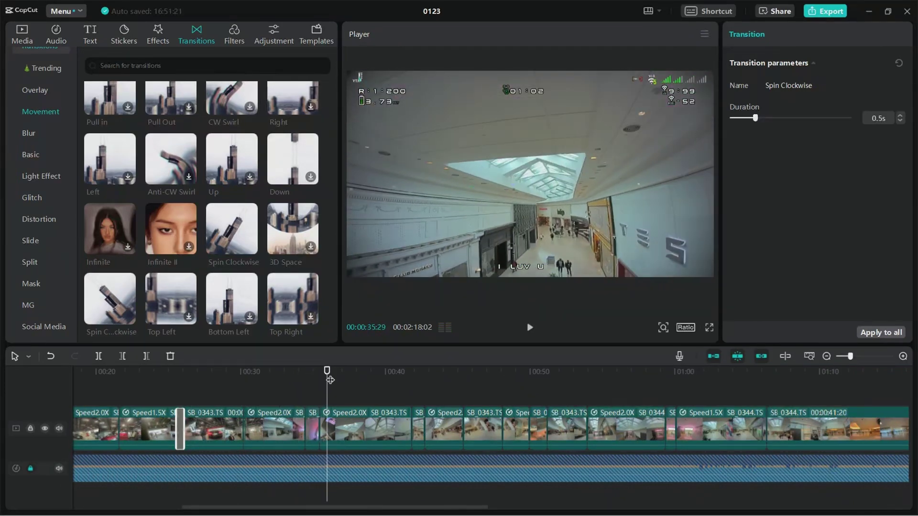
left_click_drag(330, 380, 320, 382)
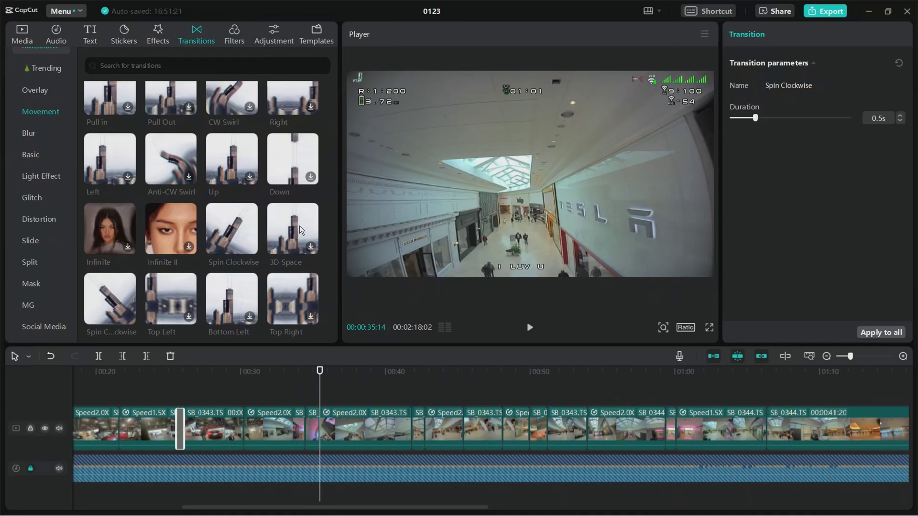
Apply the Trending transition Sliding Memories to the SB 0343.TS cut near 00:00:35.
scroll(277, 235, "down", 5)
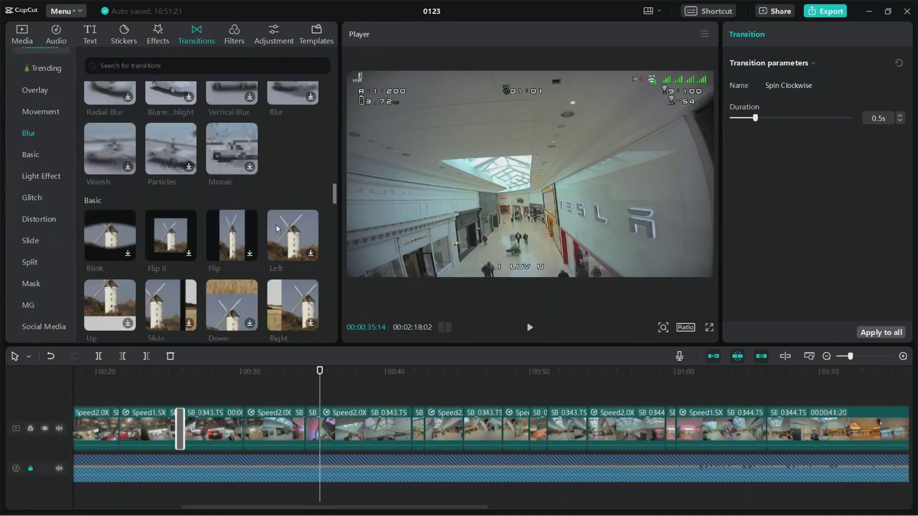
scroll(269, 158, "down", 5)
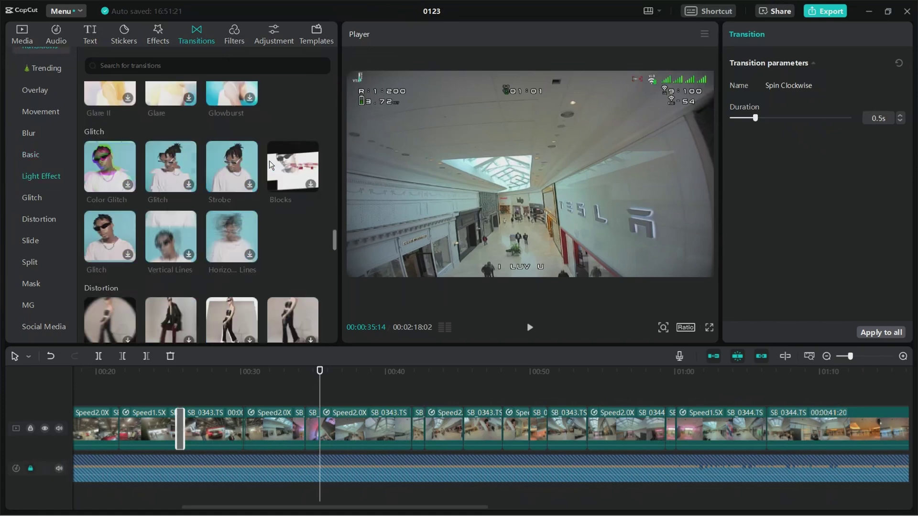
scroll(279, 111, "down", 6)
scroll(276, 124, "down", 6)
scroll(238, 145, "up", 15)
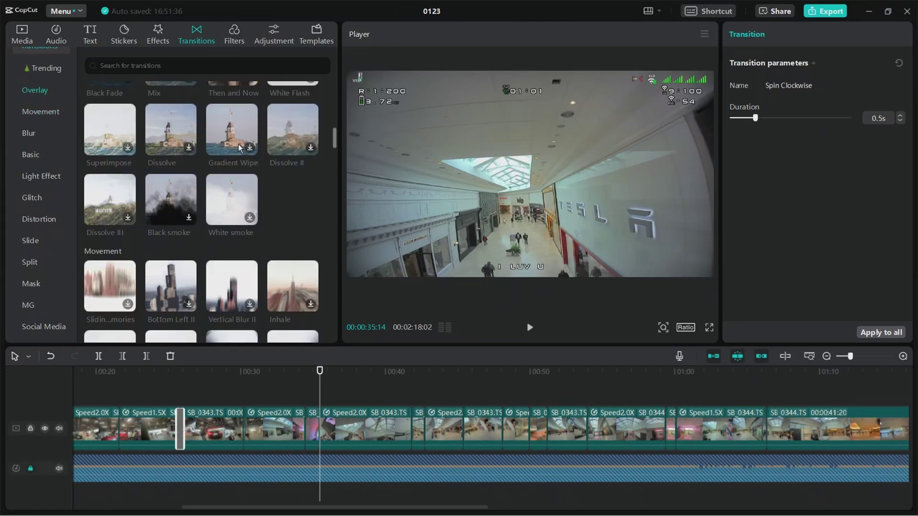
scroll(238, 145, "up", 5)
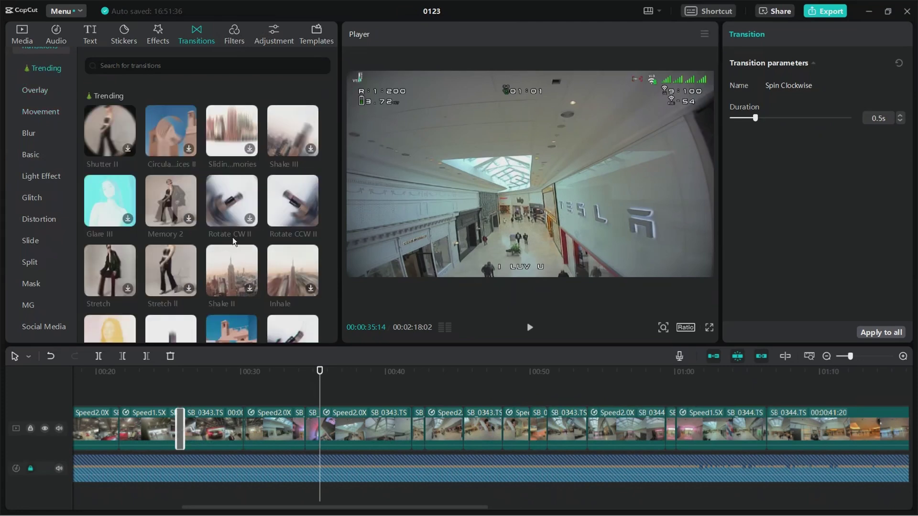
scroll(239, 214, "down", 1)
scroll(256, 198, "up", 1)
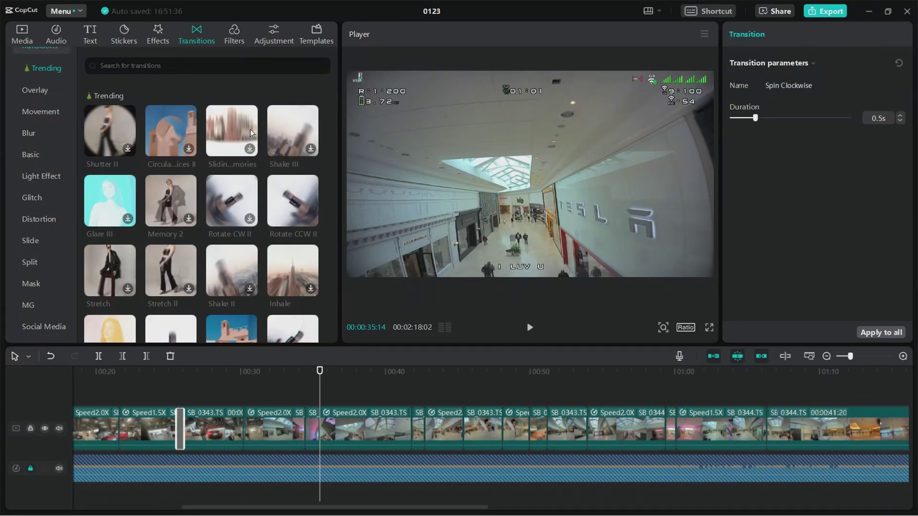
left_click_drag(250, 129, 318, 436)
Play back the Sliding Memories transition and continue to the cut at 00:00:51:06, parking the playhead there.
left_click(306, 377)
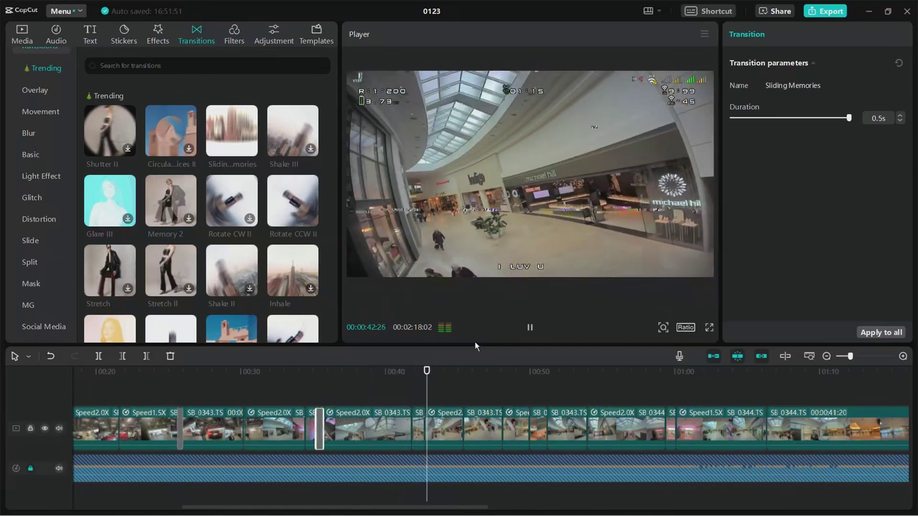
key("space")
key("space")
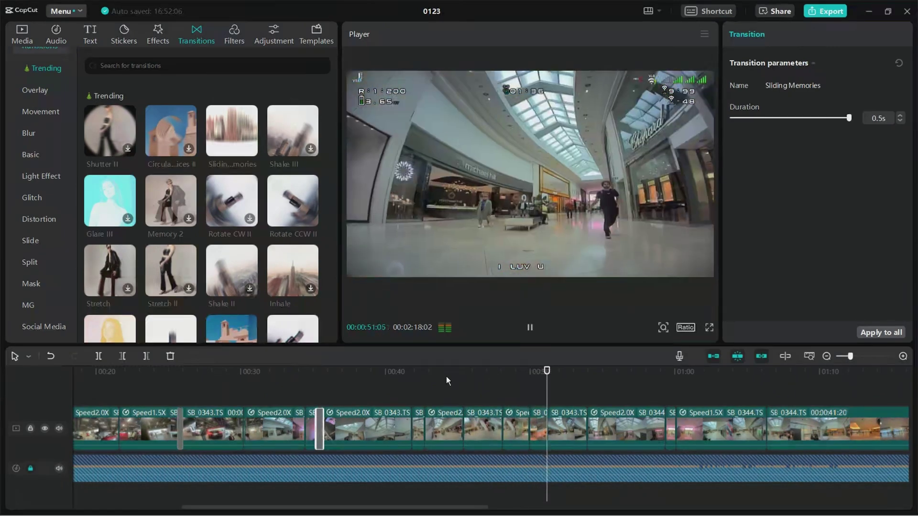
key("space")
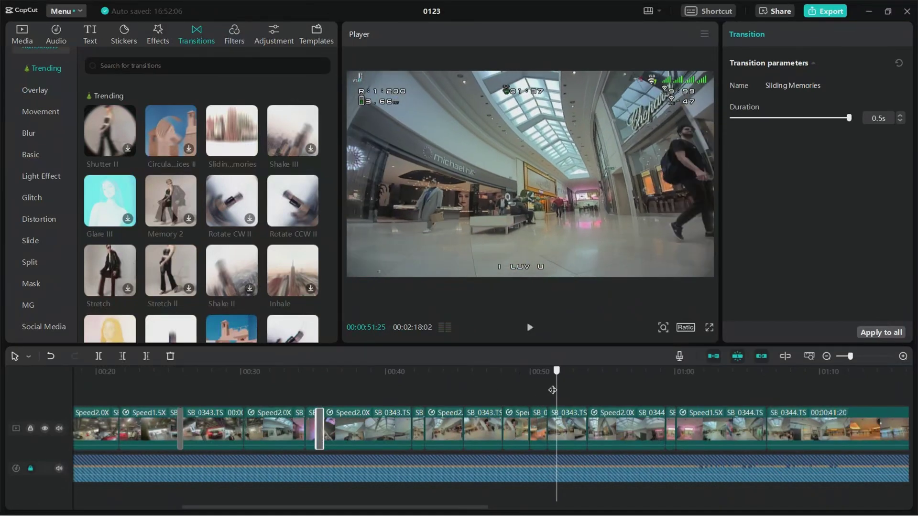
left_click(548, 391)
Apply the Trending transition Pull in to the SB 0343.TS cut near 00:00:51.
scroll(282, 203, "down", 1)
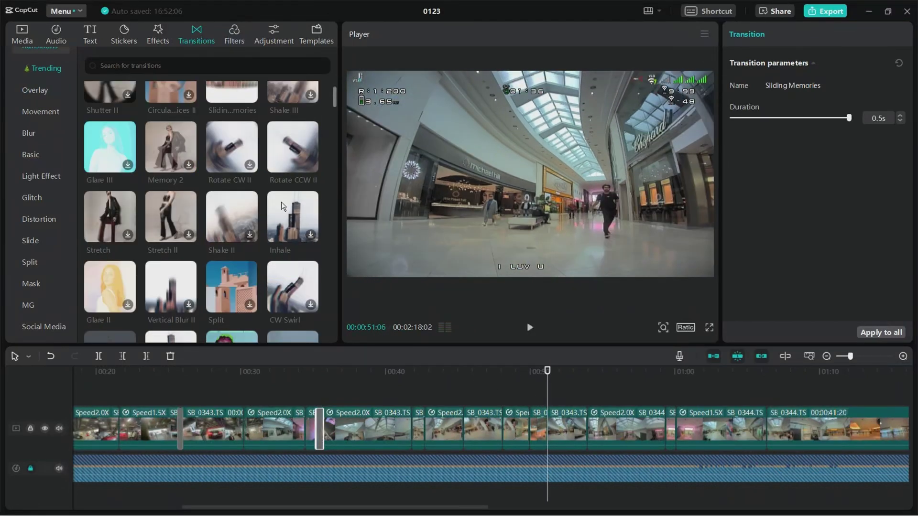
scroll(284, 193, "down", 1)
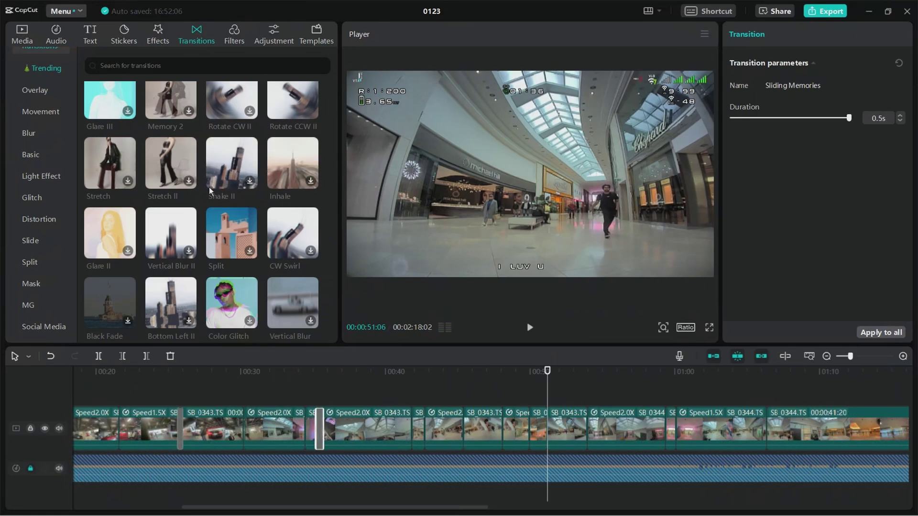
scroll(209, 188, "down", 1)
scroll(209, 197, "down", 1)
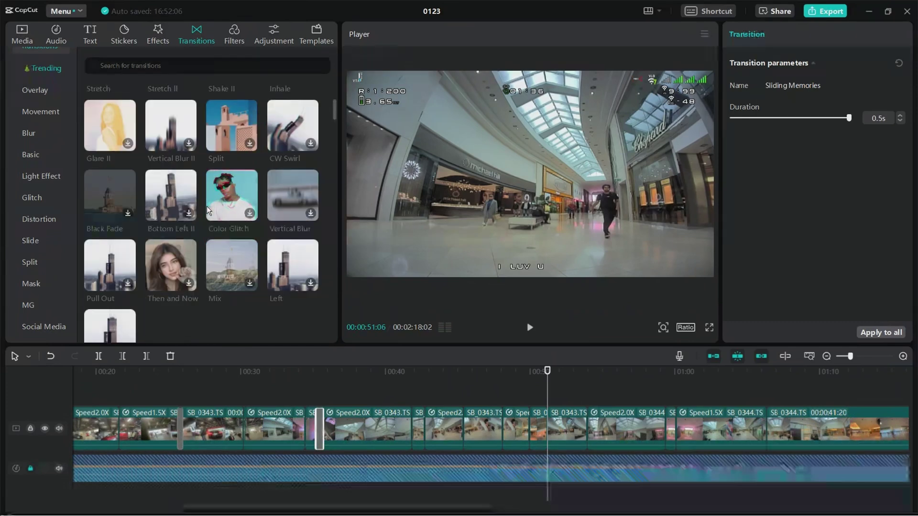
scroll(197, 249, "down", 1)
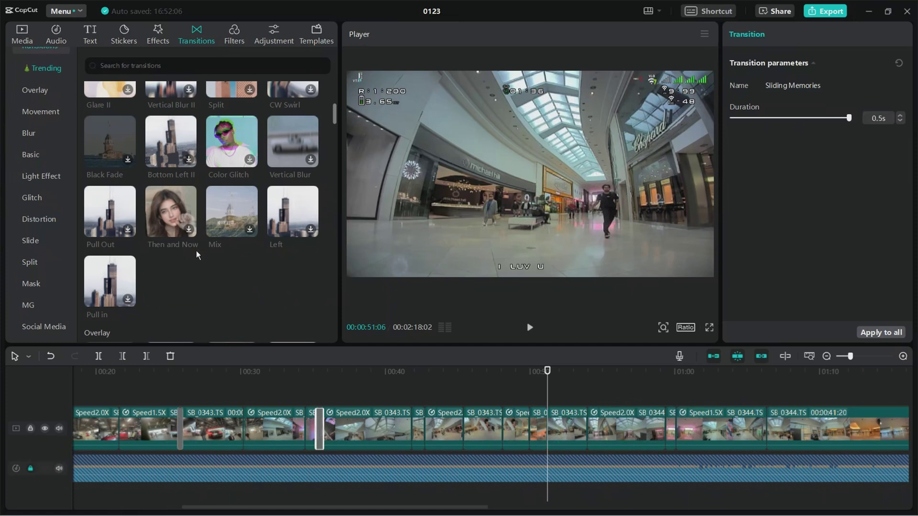
left_click_drag(108, 275, 489, 388)
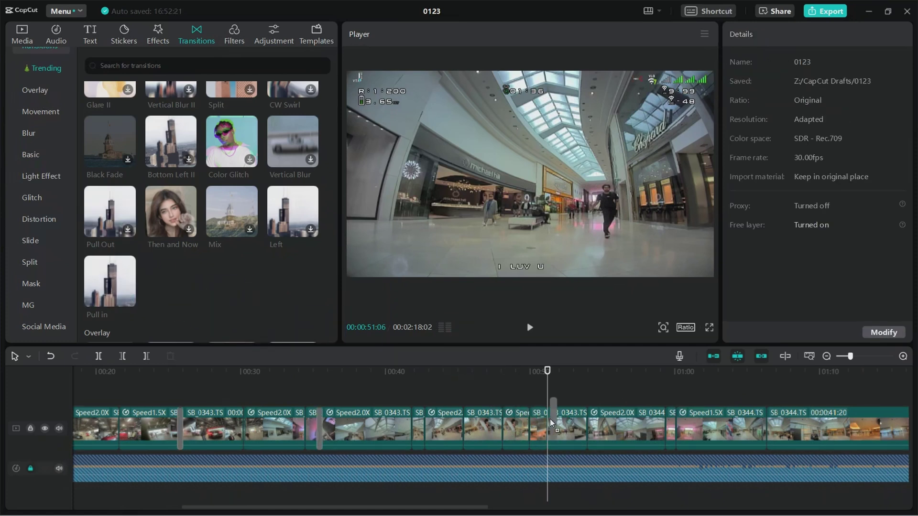
left_click_drag(550, 418, 550, 419)
Play back the Pull in transition from 00:00:50:08 to just past the following cut.
left_click(533, 384)
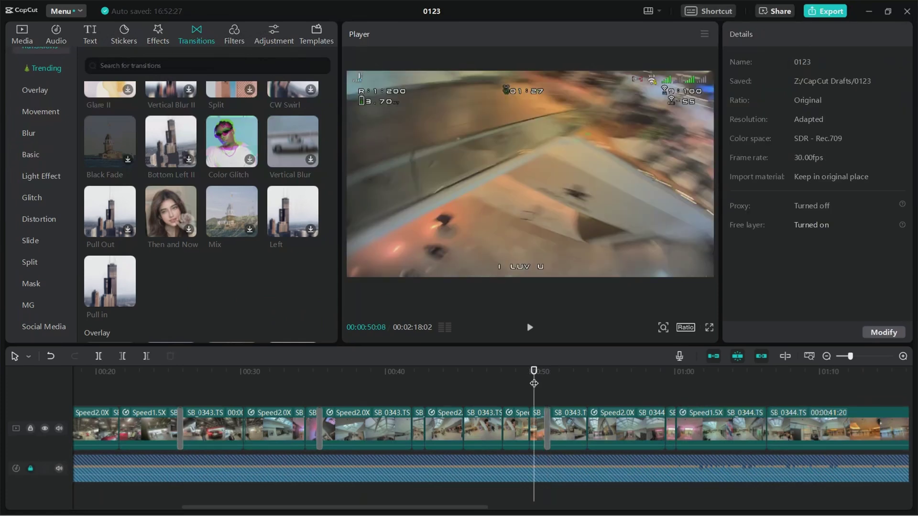
key("space")
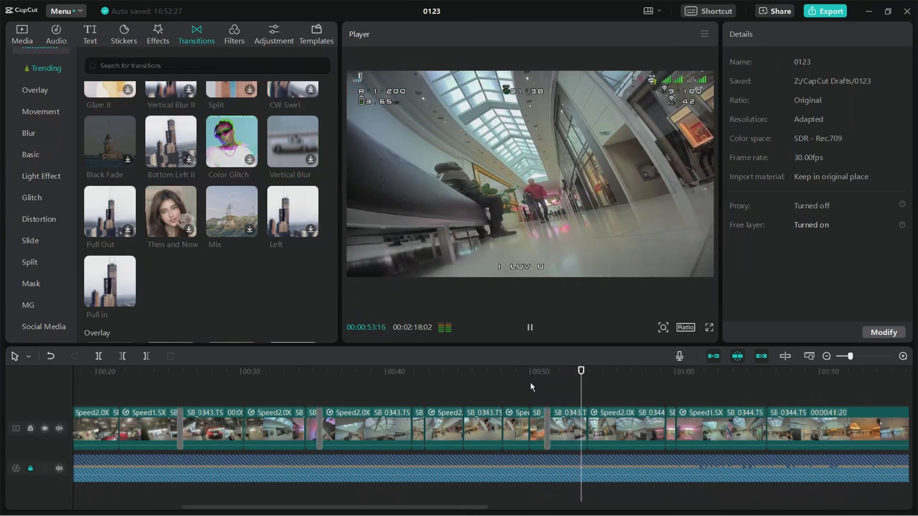
key("space")
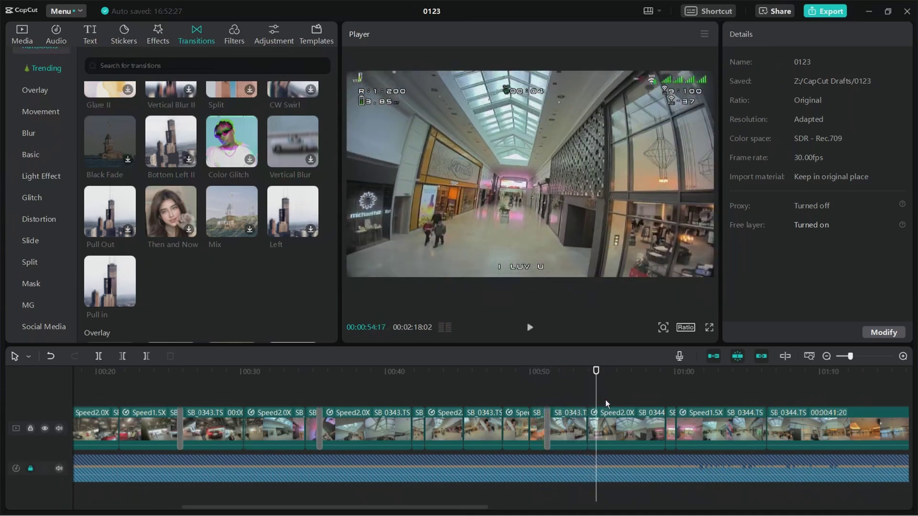
Apply the Movement transition Inhale to the cut at 00:00:53:29, where the 2.0X SB 0344.TS clip begins.
left_click(605, 400)
left_click_drag(602, 400, 590, 388)
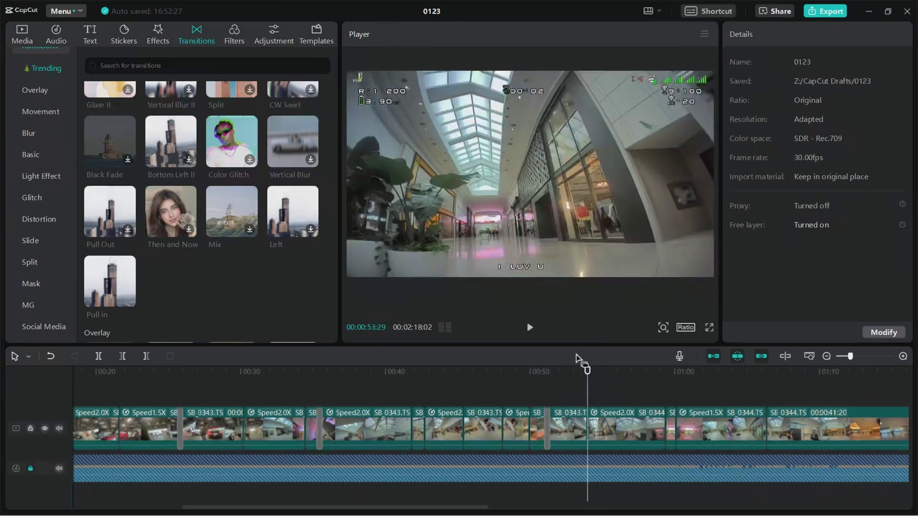
scroll(275, 282, "down", 5)
mouse_move(286, 165)
left_mouse_down()
mouse_move(537, 348)
mouse_move(581, 418)
left_mouse_up()
Play back the Inhale transition and the clips after it up to 00:01:12:19.
left_click(562, 388)
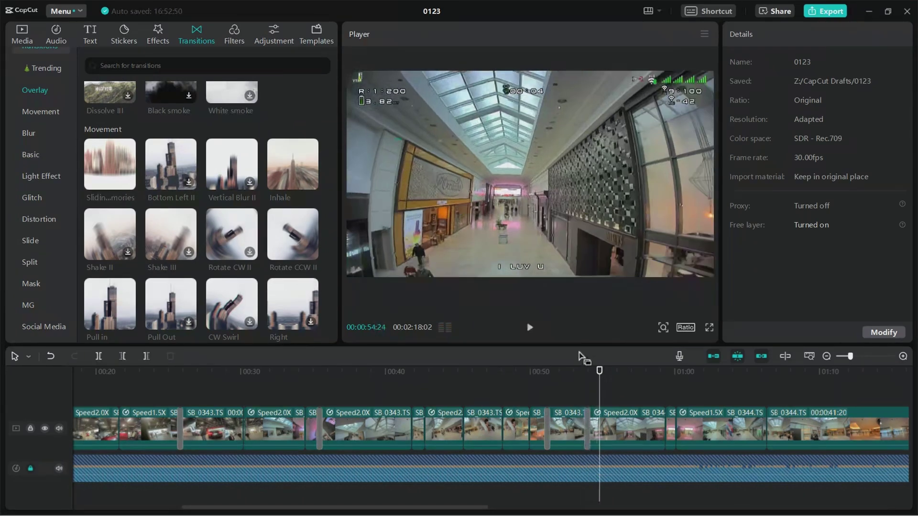
left_click(574, 381)
key("space")
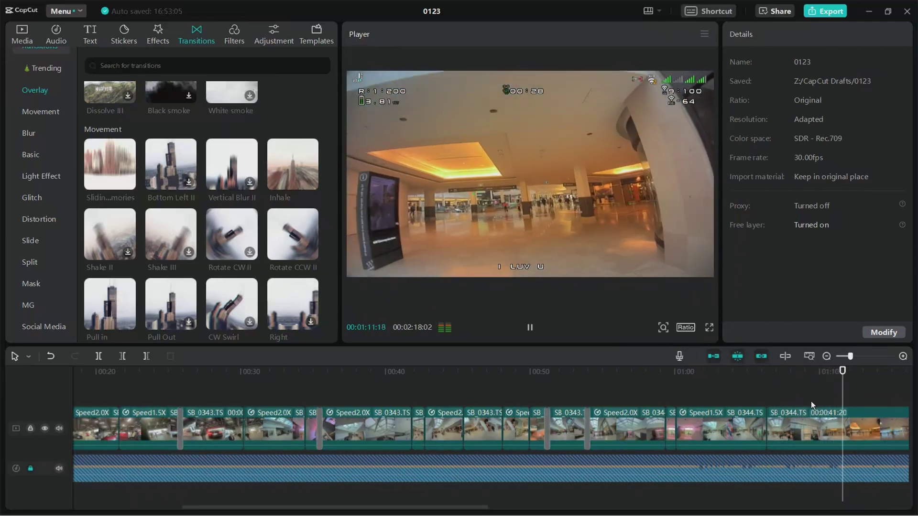
key("space")
Apply the Trending video effect Spectrum Scanning to the 00:00:41:20 SB 0344.TS clip.
left_click(864, 421)
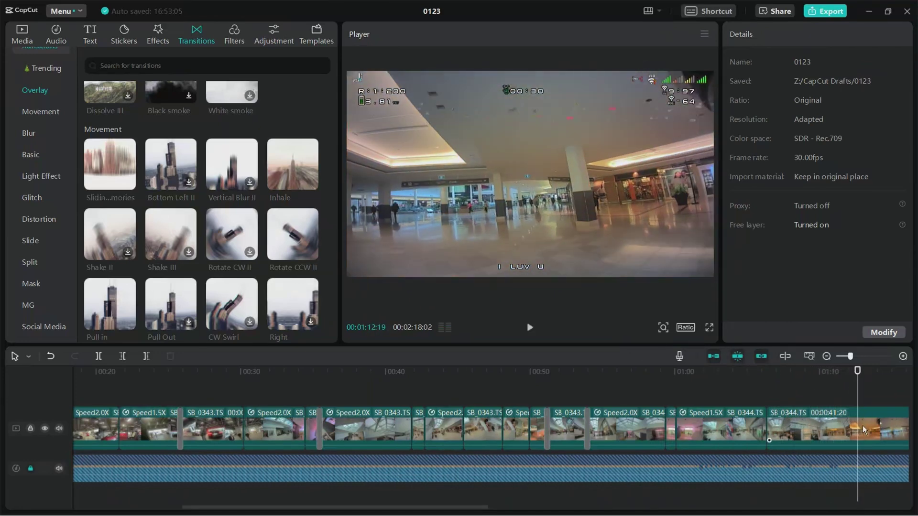
left_click(826, 357)
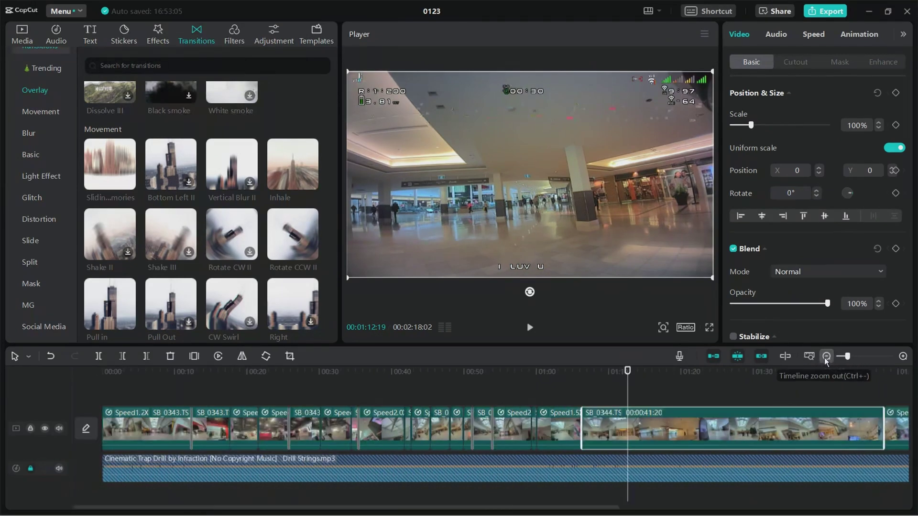
left_click(161, 39)
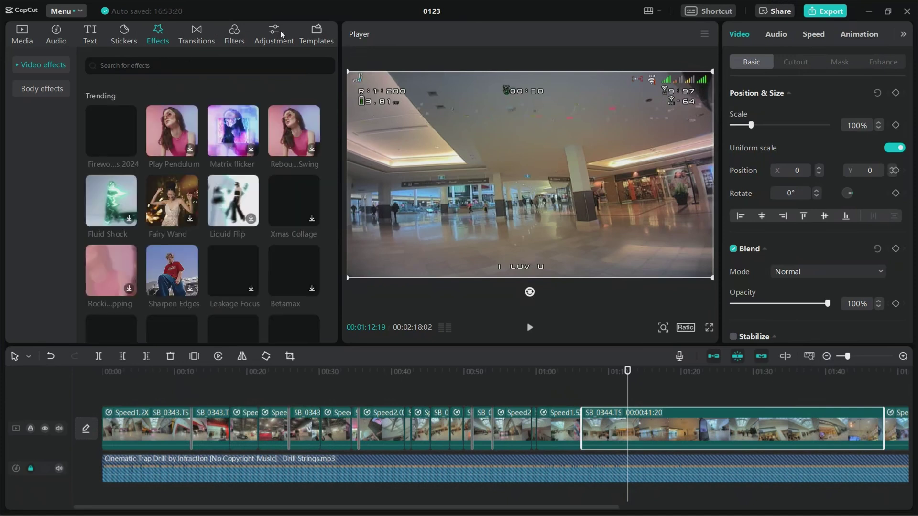
mouse_move(234, 135)
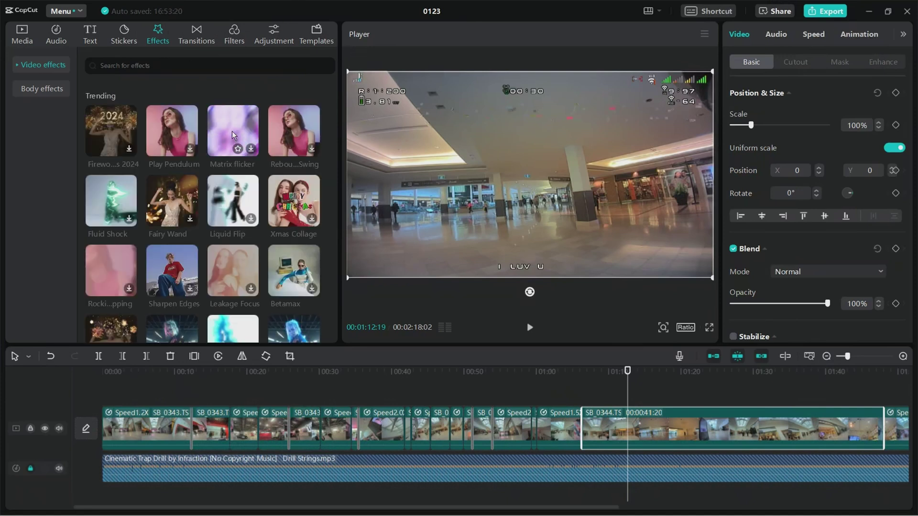
mouse_move(177, 213)
scroll(173, 208, "down", 3)
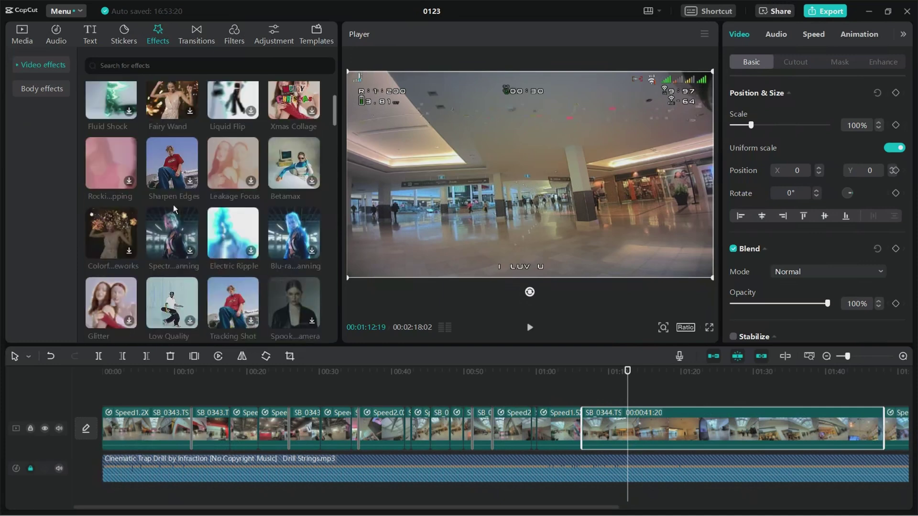
mouse_move(285, 223)
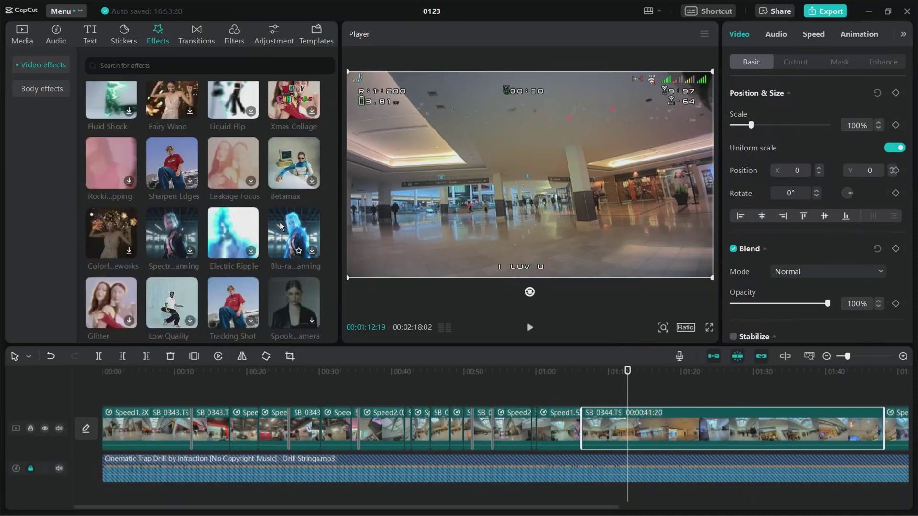
mouse_move(196, 241)
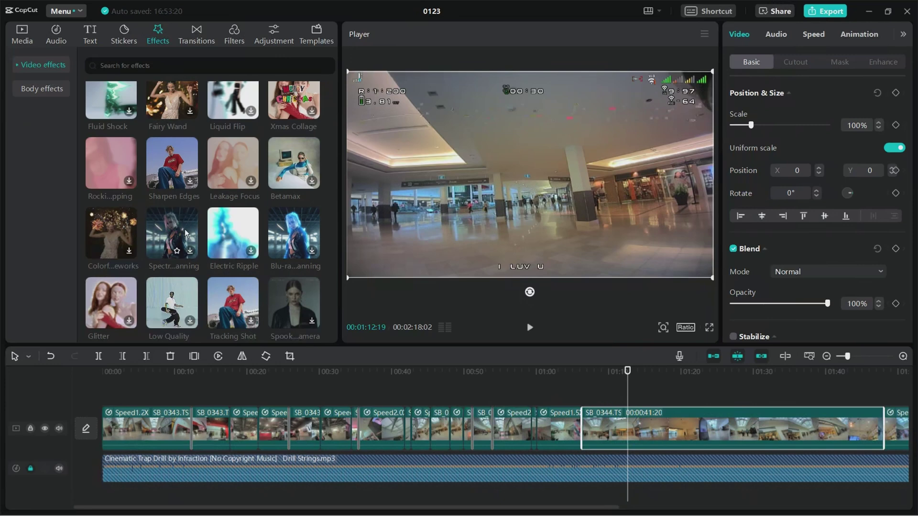
left_click_drag(173, 225, 662, 432)
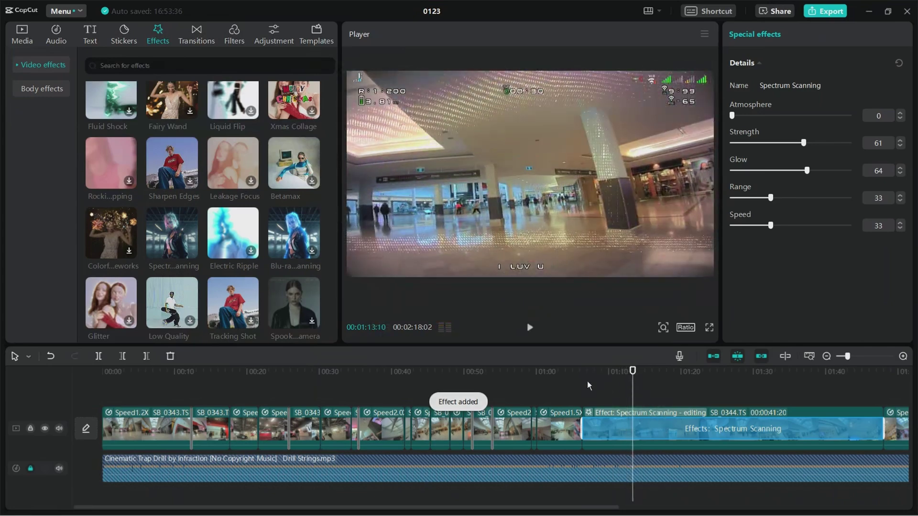
Play back the Spectrum Scanning effect from the start of its SB 0344.TS clip to 00:01:51:18.
left_click(587, 380)
key("space")
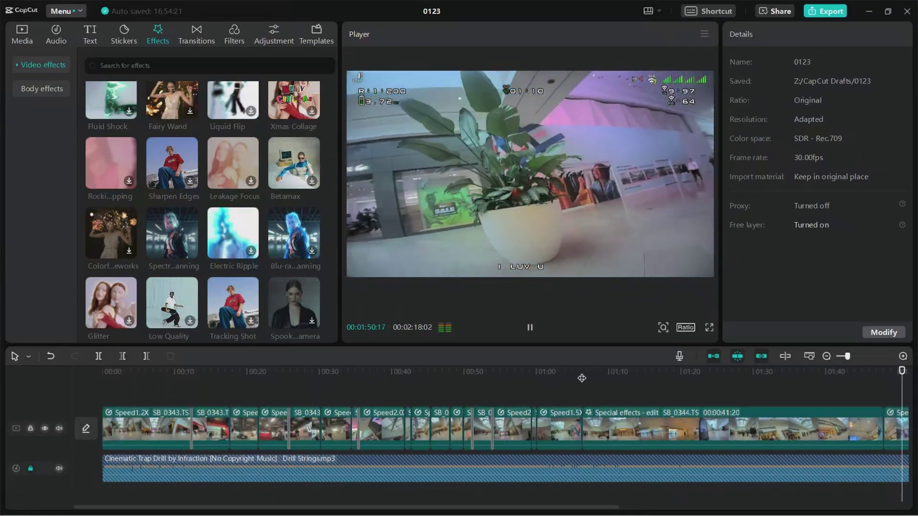
key("space")
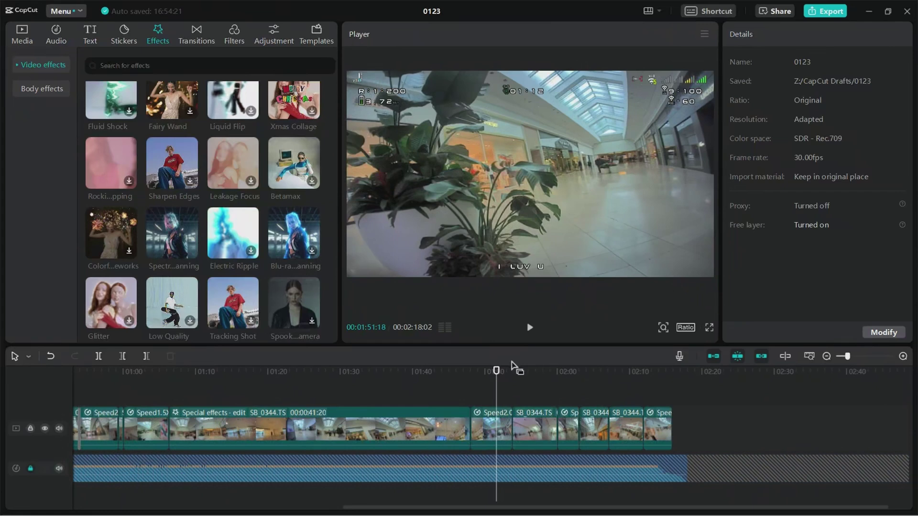
Replay the end of the Spectrum Scanning clip and the cut that follows it near 00:01:48.
left_click(448, 372)
key("space")
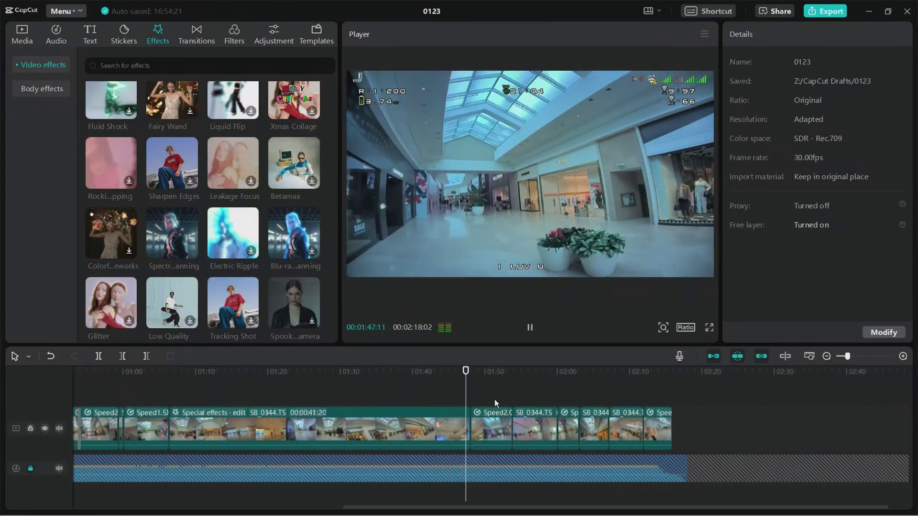
key("space")
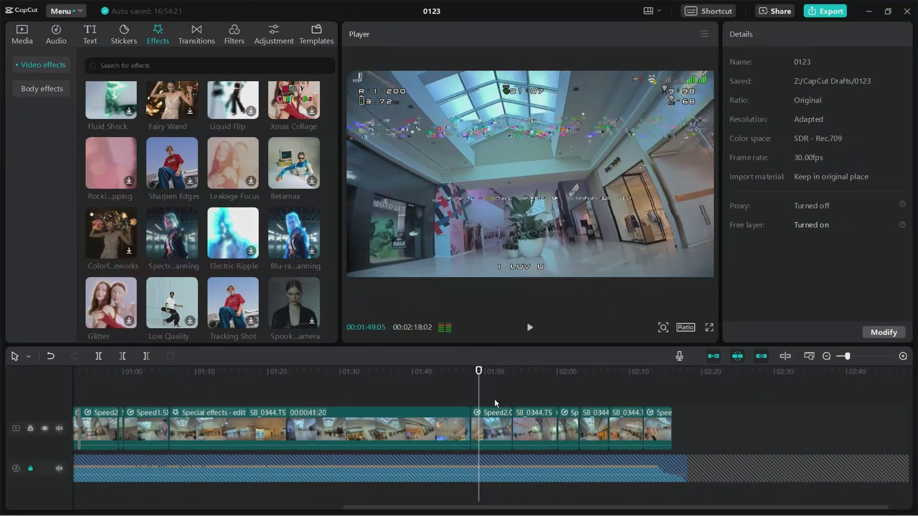
left_click(472, 382)
key("space")
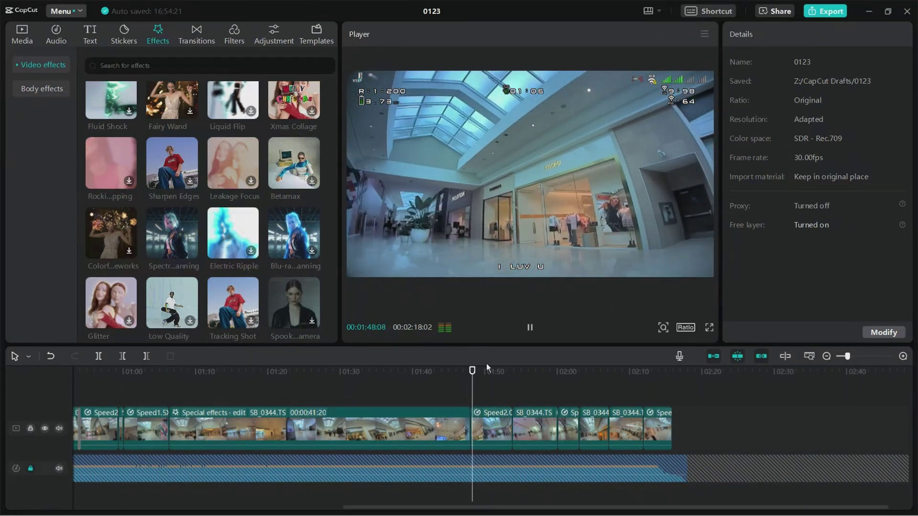
key("space")
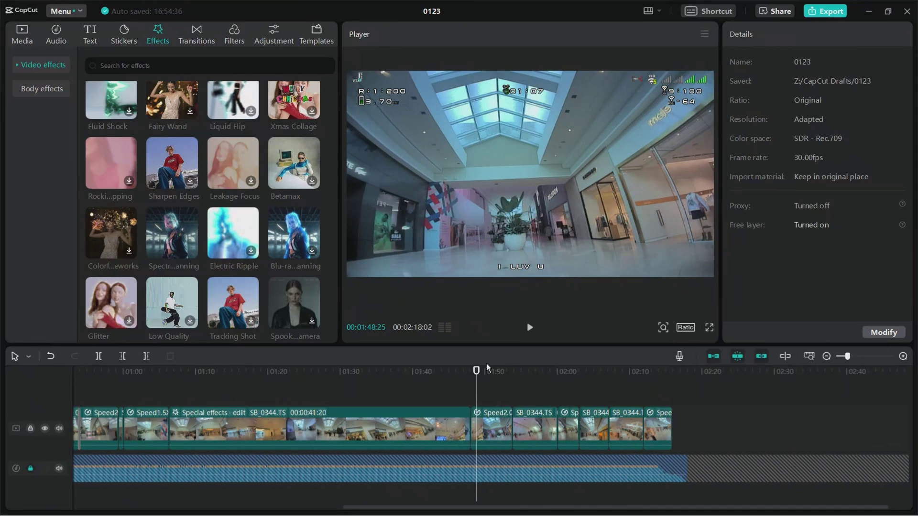
Trim the start of the sped-up clip right after the Spectrum Scanning clip up to 00:01:48:25 and replay the cut.
key("q")
key("space")
key("space")
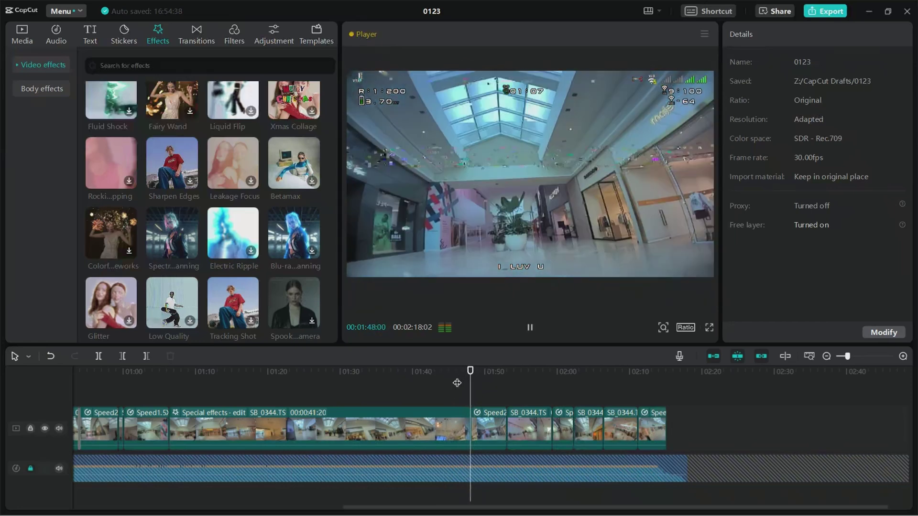
key("space")
Replay the end of the Spectrum Scanning clip and trim its end back to 00:01:47:11.
left_click(457, 370)
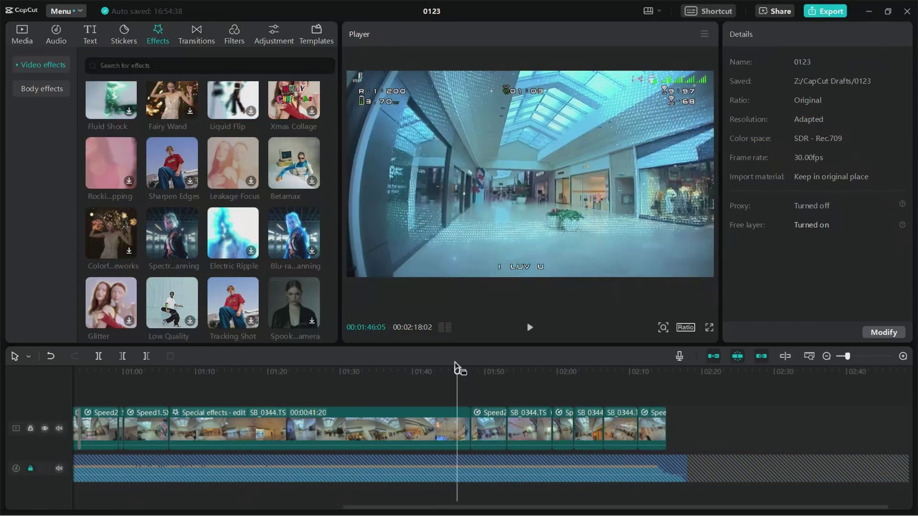
left_click(433, 372)
key("space")
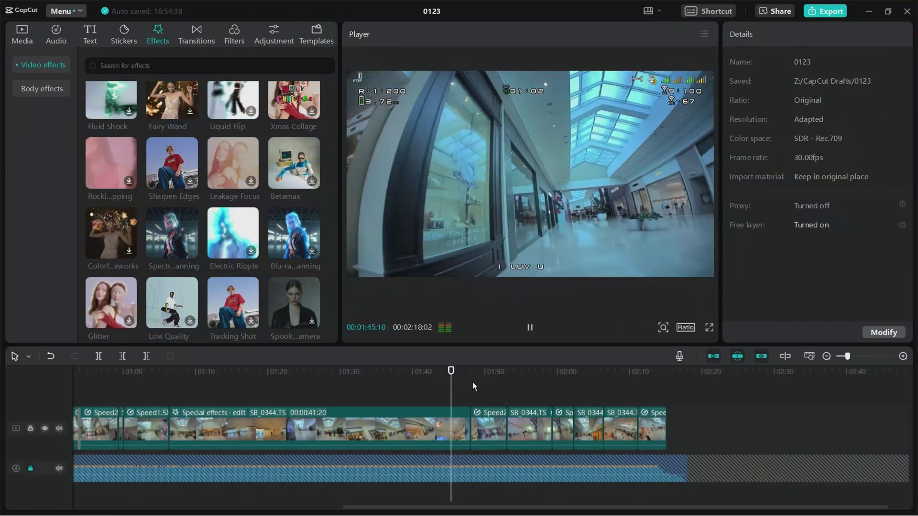
key("space")
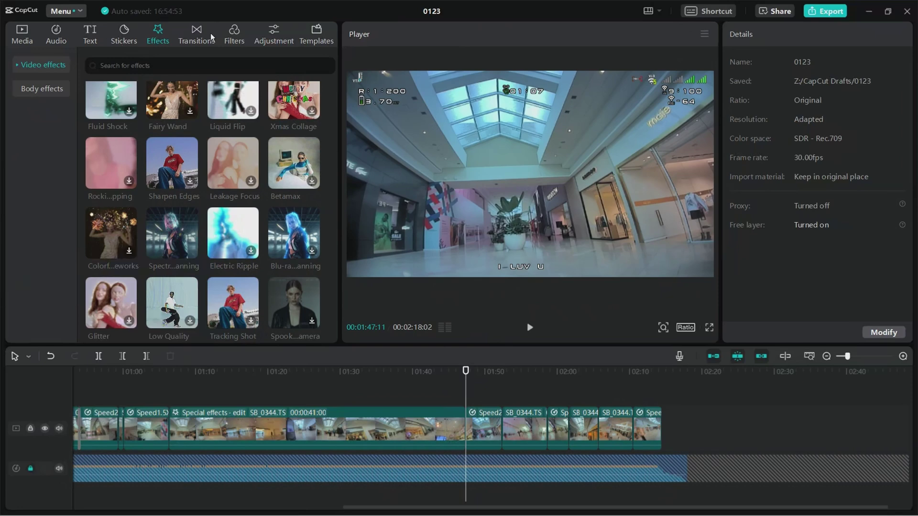
Try the Superimpose transition from the Overlay category at the cut after the Spectrum Scanning clip and preview it.
left_click(197, 38)
scroll(321, 173, "up", 3)
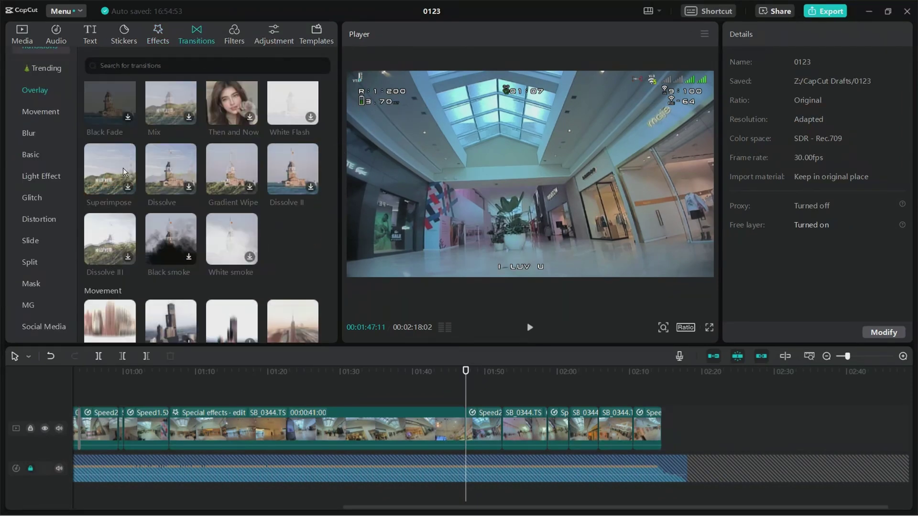
mouse_move(124, 172)
left_mouse_down()
mouse_move(200, 203)
mouse_move(472, 356)
mouse_move(490, 398)
left_mouse_up()
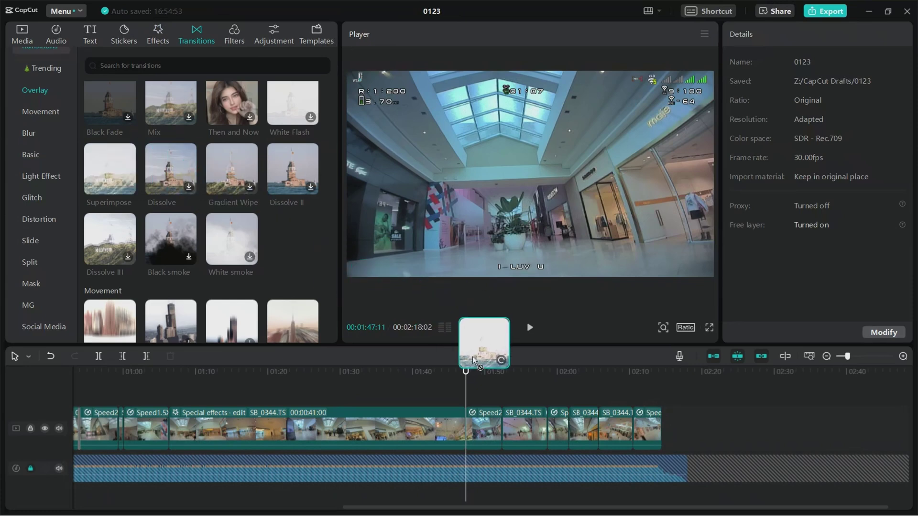
left_click_drag(464, 436, 466, 435)
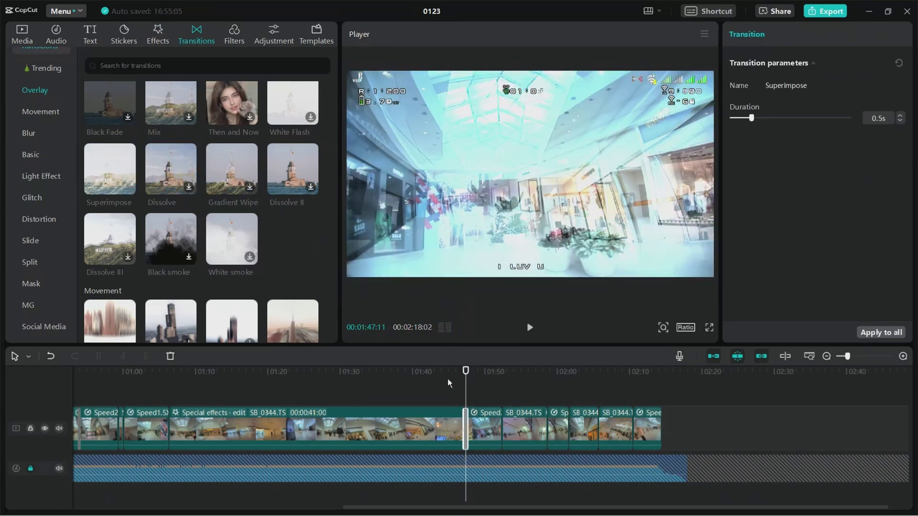
left_click(446, 377)
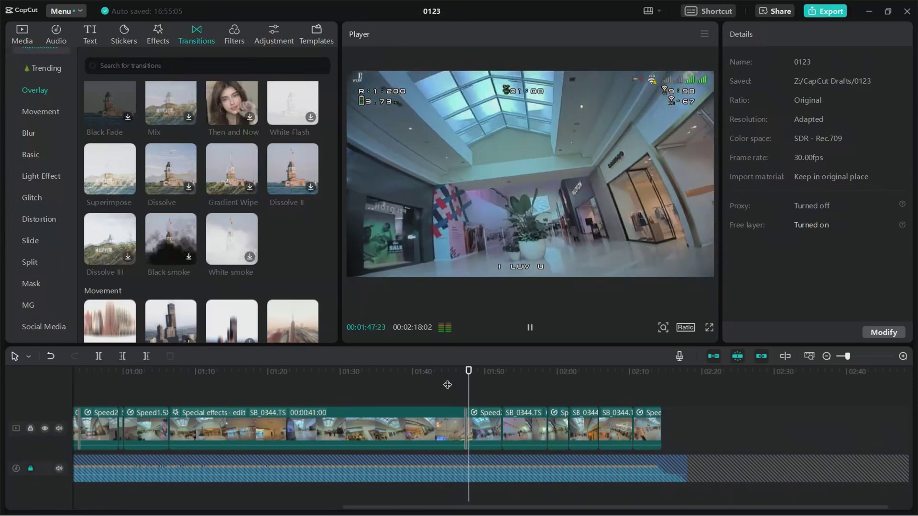
key("space")
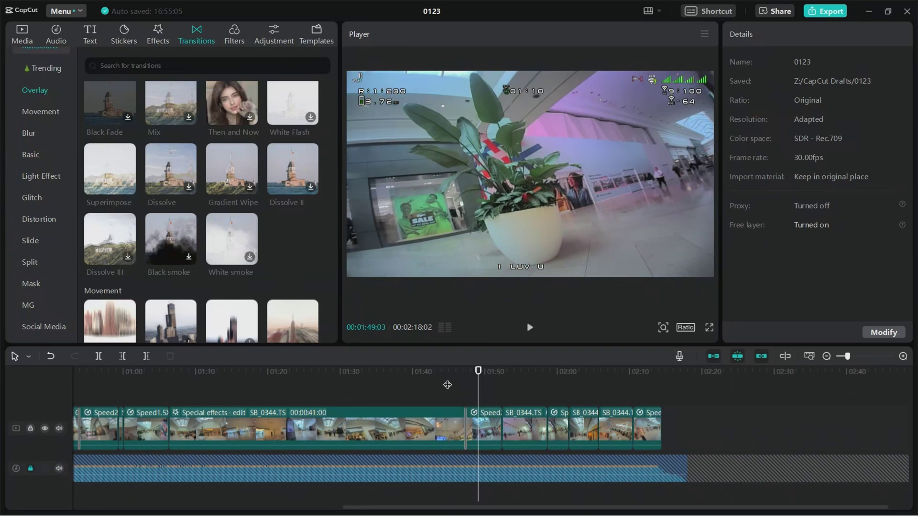
left_click(448, 385)
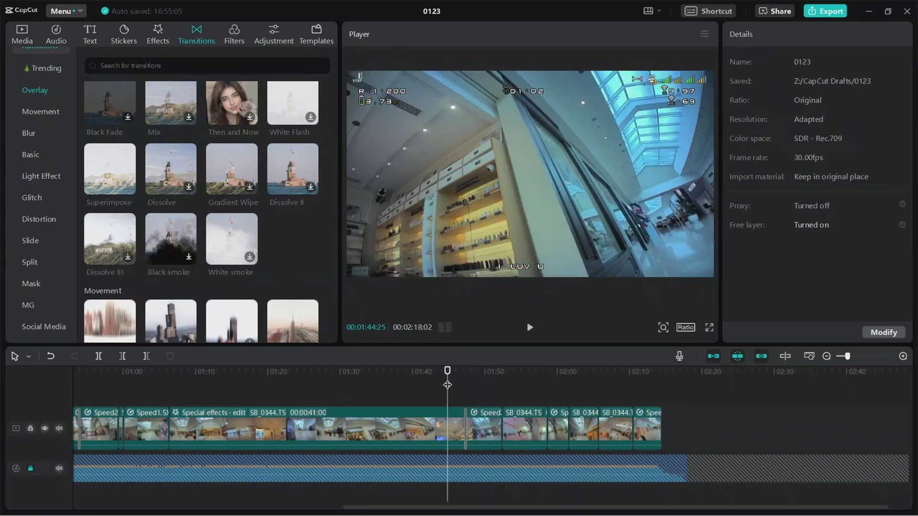
Try the Trending transition Vertical Blur II at the end of the Spectrum Scanning clip, preview it and undo it.
scroll(308, 229, "up", 5)
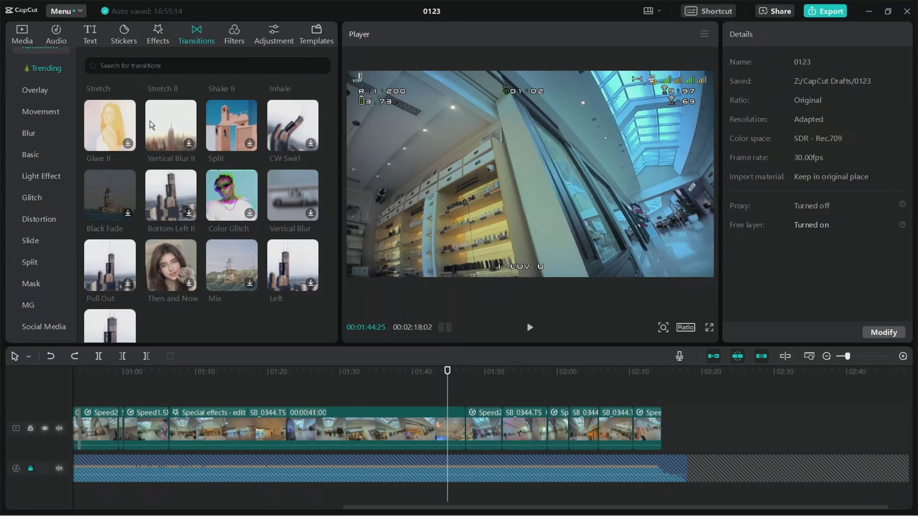
left_click_drag(153, 121, 457, 380)
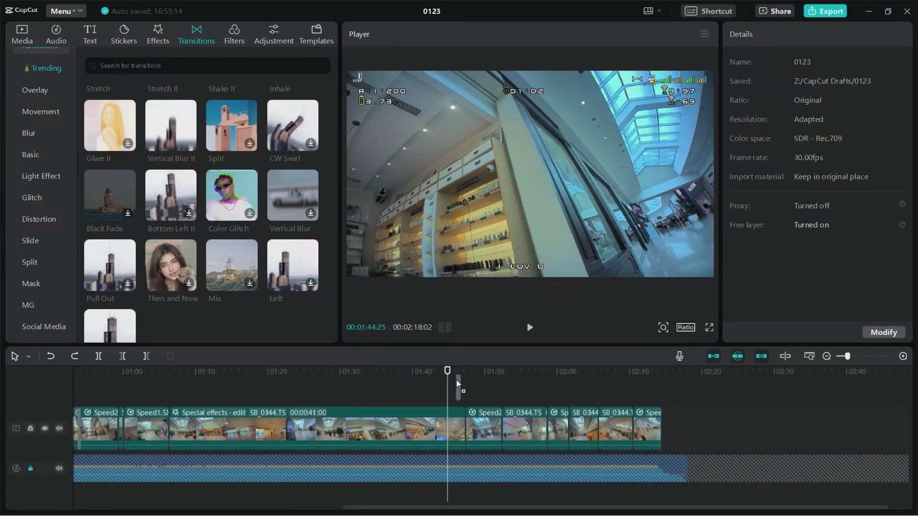
left_click_drag(463, 435, 463, 434)
key("space")
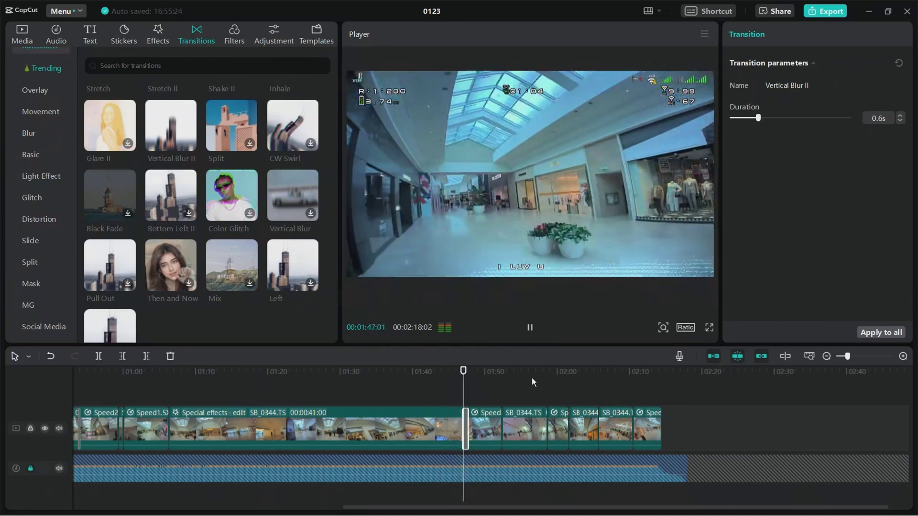
key("space")
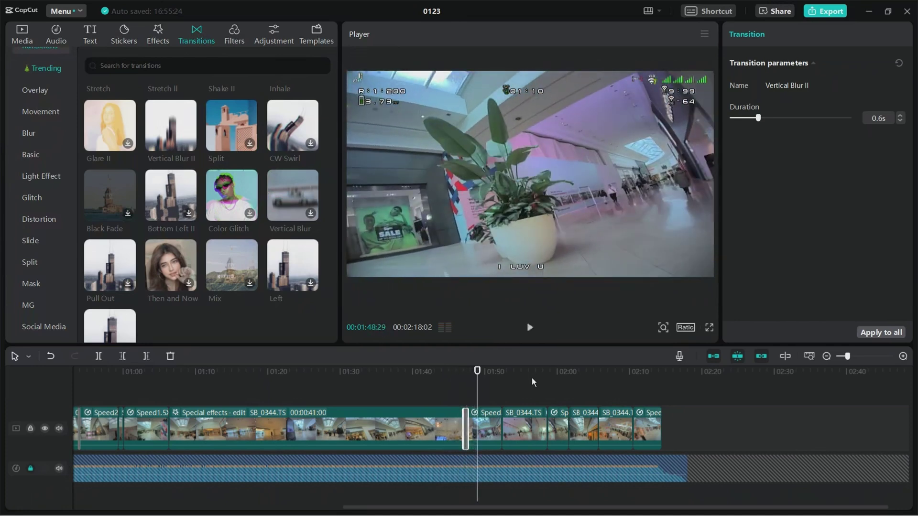
key("ctrl+z")
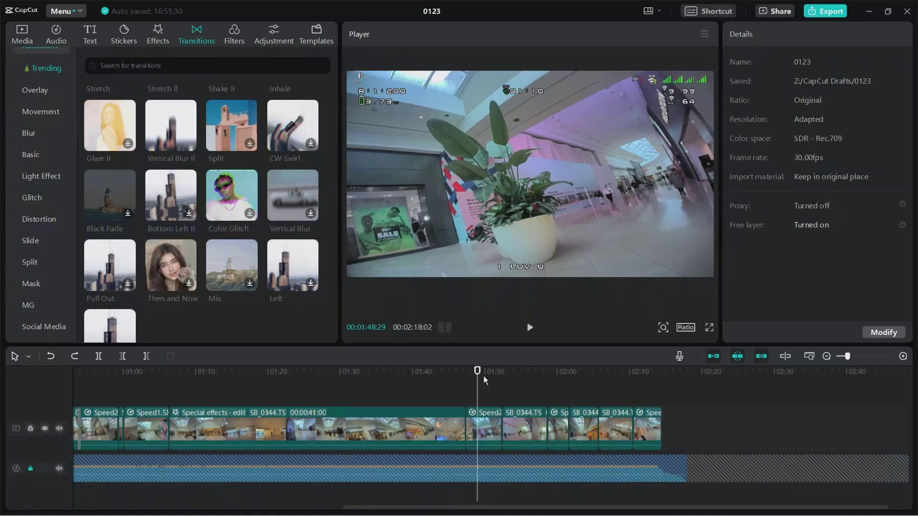
Try the Trending transition Pull Out at the cut near 00:01:47, play it back and undo it.
left_click(447, 369)
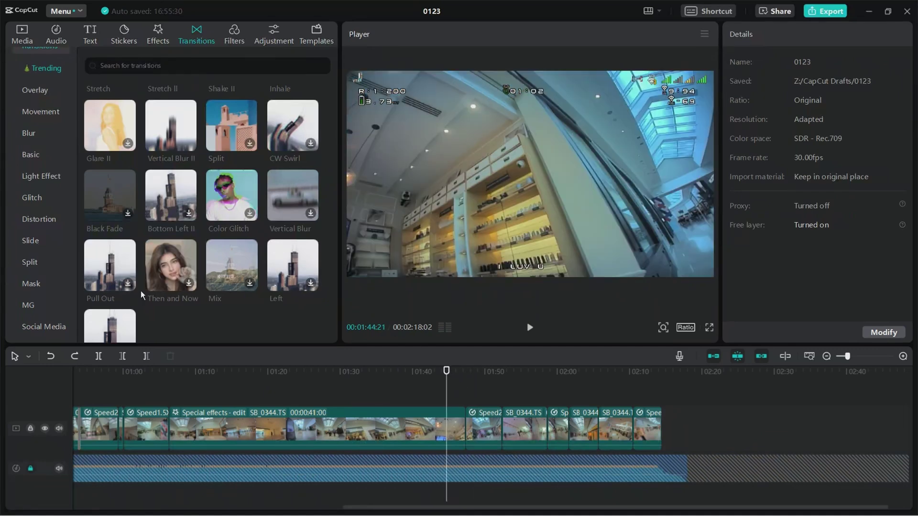
scroll(115, 269, "down", 2)
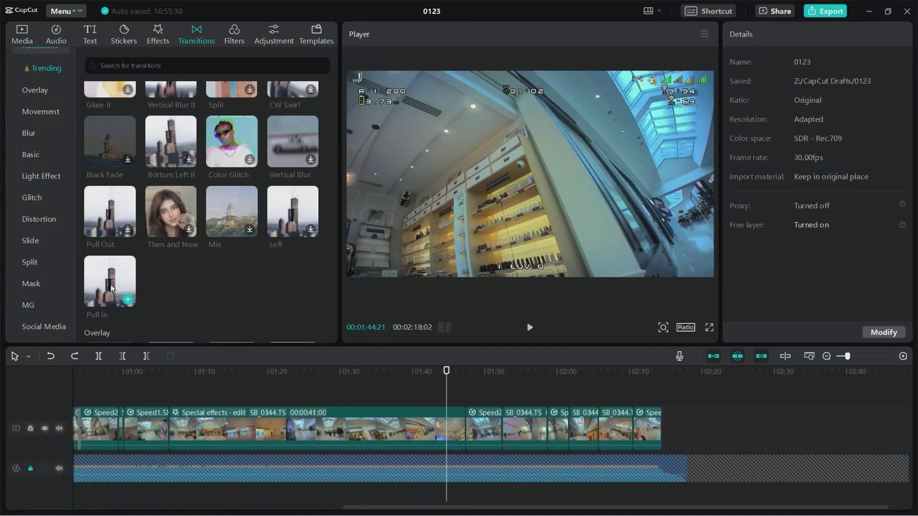
left_click_drag(109, 213, 447, 390)
left_click_drag(463, 421, 464, 421)
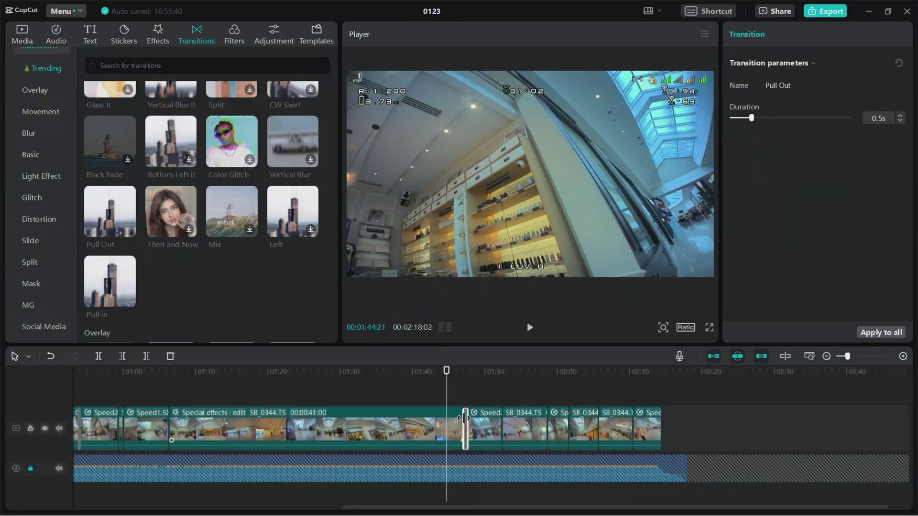
key("space")
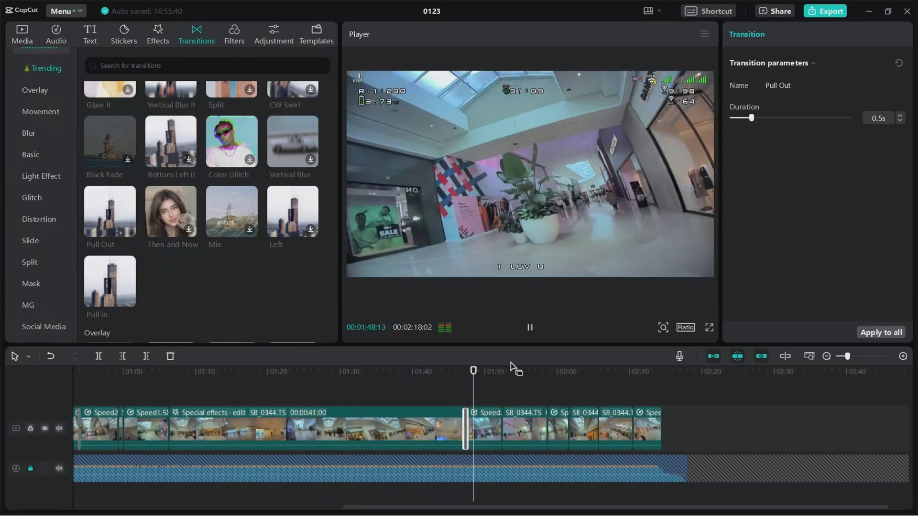
key("space")
key("ctrl+z")
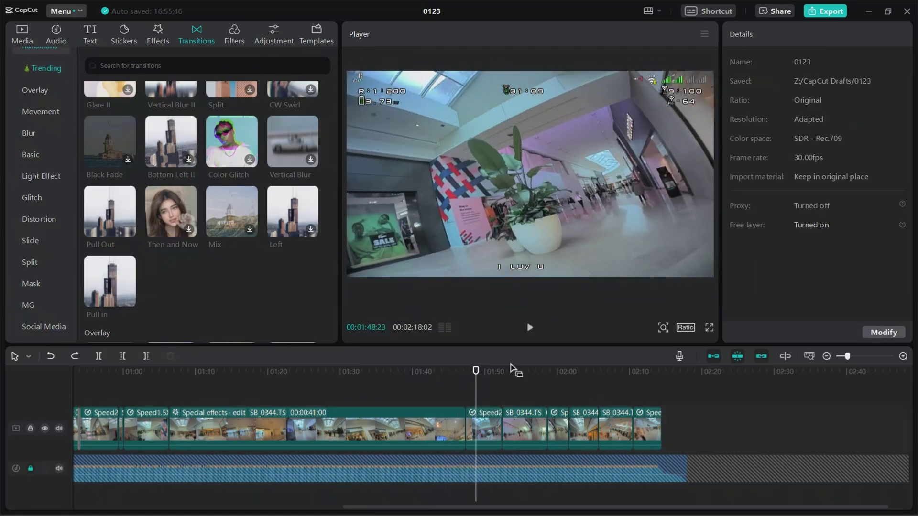
Try the Trending transition Pull in at the same cut near 00:01:47, play it back and undo it.
mouse_move(111, 291)
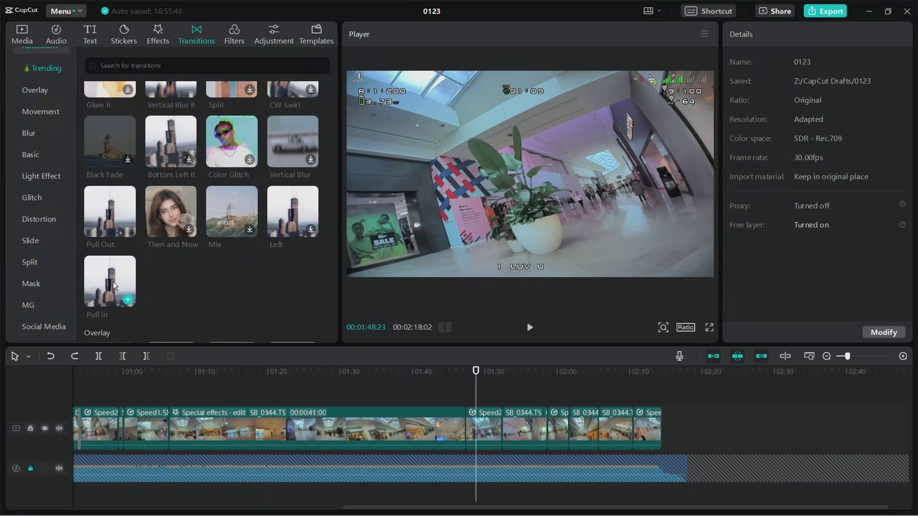
left_click_drag(111, 292, 433, 378)
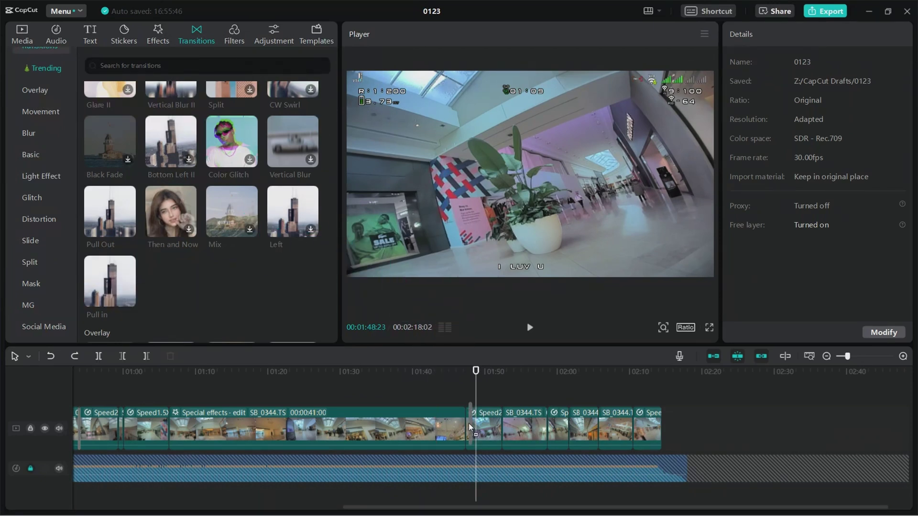
left_click_drag(469, 427, 469, 427)
left_click(455, 378)
key("space")
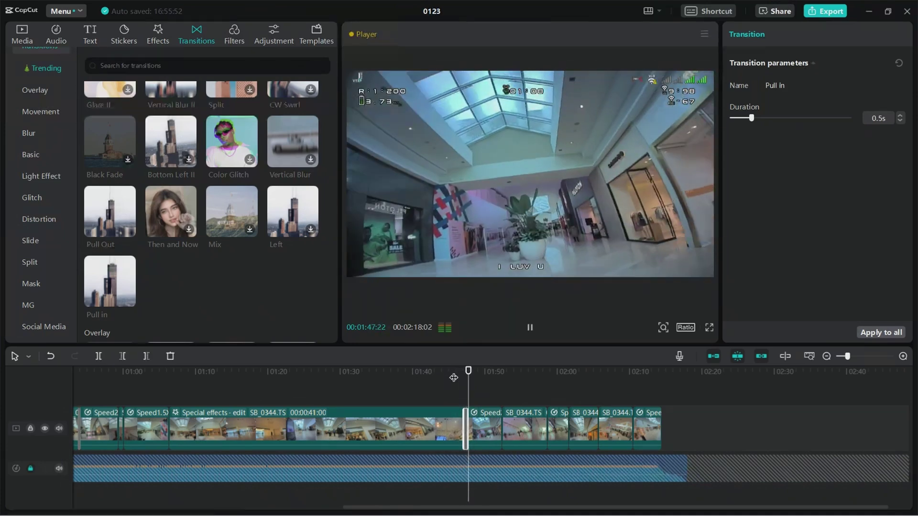
key("space")
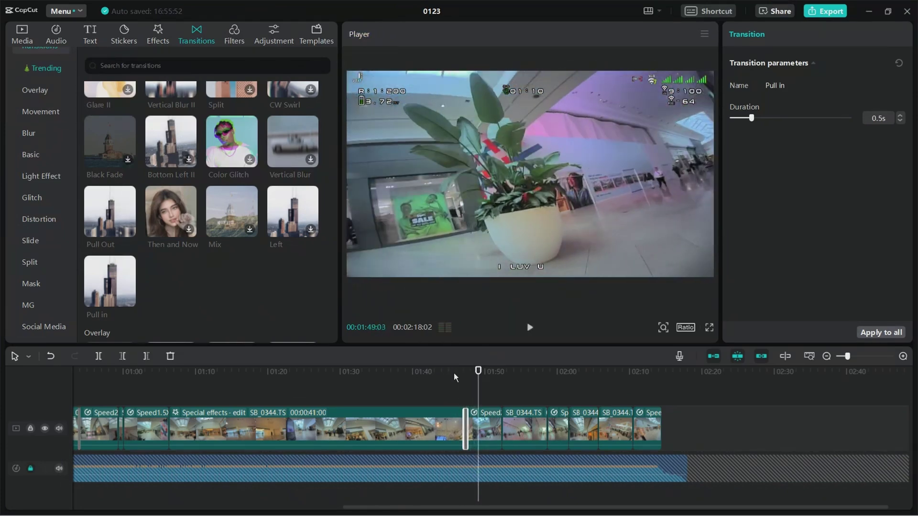
key("ctrl+z")
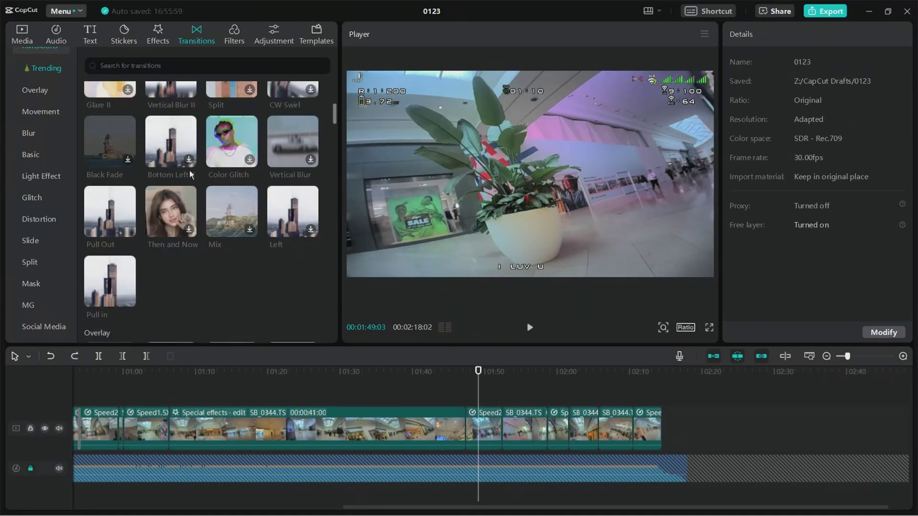
Try the Overlay transition Dissolve at the cut after the Spectrum Scanning clip, preview it twice and undo it.
scroll(221, 206, "down", 5)
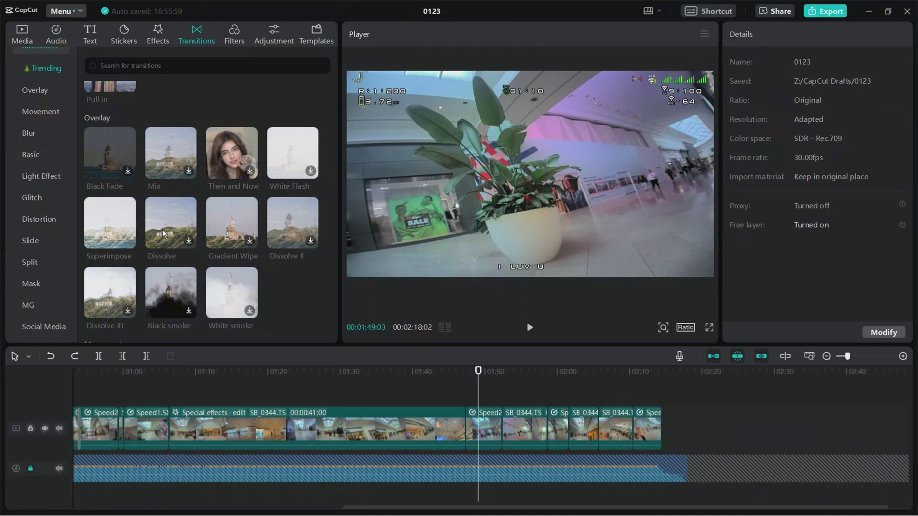
mouse_move(162, 233)
left_mouse_down()
mouse_move(203, 241)
mouse_move(399, 348)
mouse_move(463, 419)
left_mouse_up()
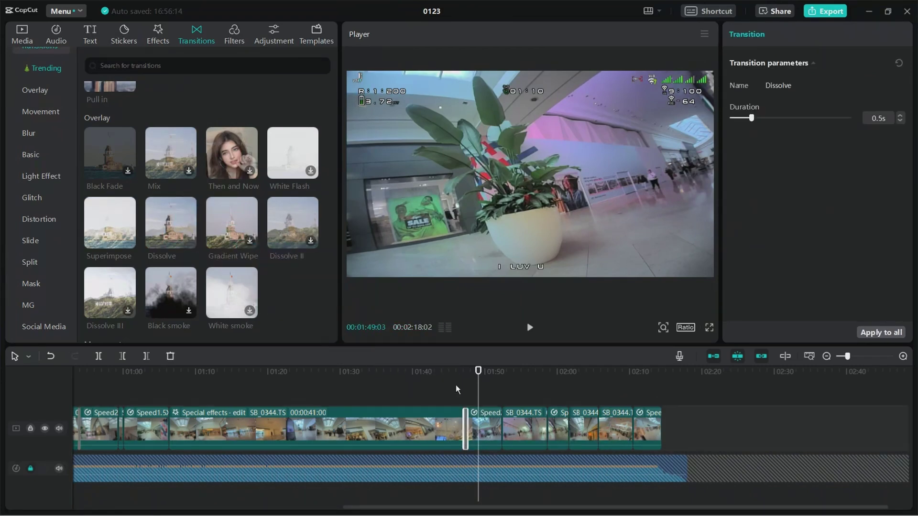
left_click(455, 386)
key("space")
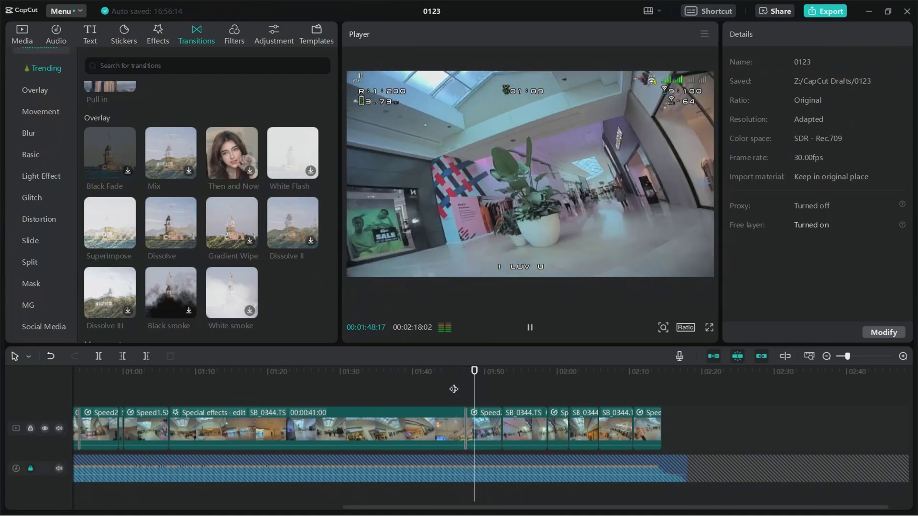
left_click(453, 375)
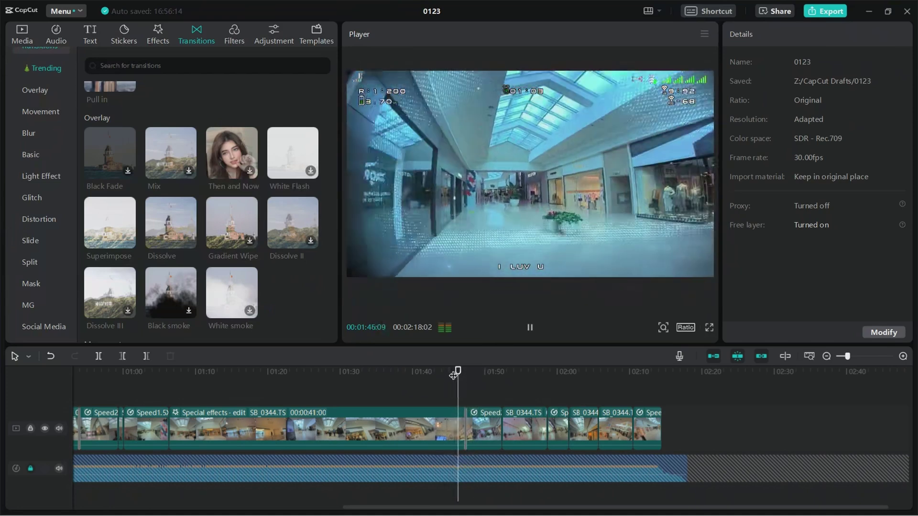
key("space")
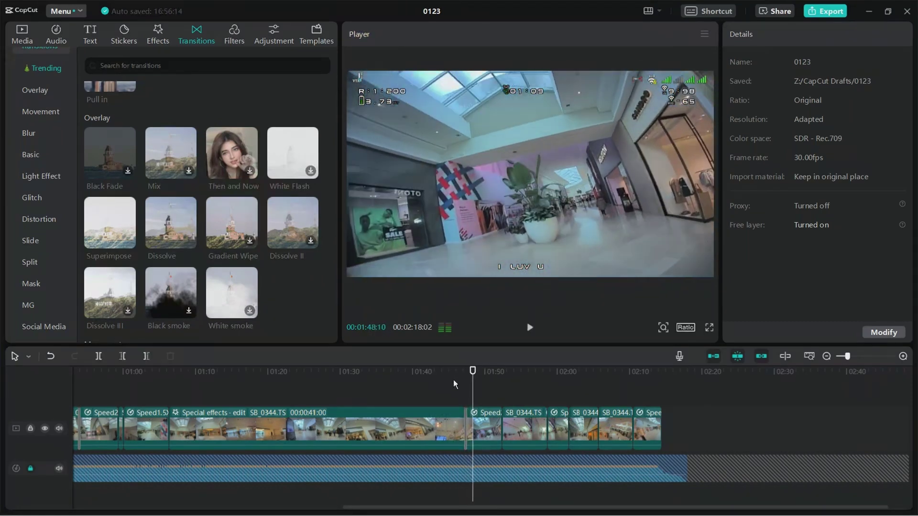
key("ctrl+z")
Apply the Overlay transition Black smoke at the cut after the Spectrum Scanning clip and play on through to 00:02:12:20.
mouse_move(181, 291)
left_mouse_down()
mouse_move(192, 302)
mouse_move(203, 295)
mouse_move(250, 309)
mouse_move(401, 406)
left_mouse_up()
left_click_drag(469, 431, 469, 430)
left_click(450, 386)
key("space")
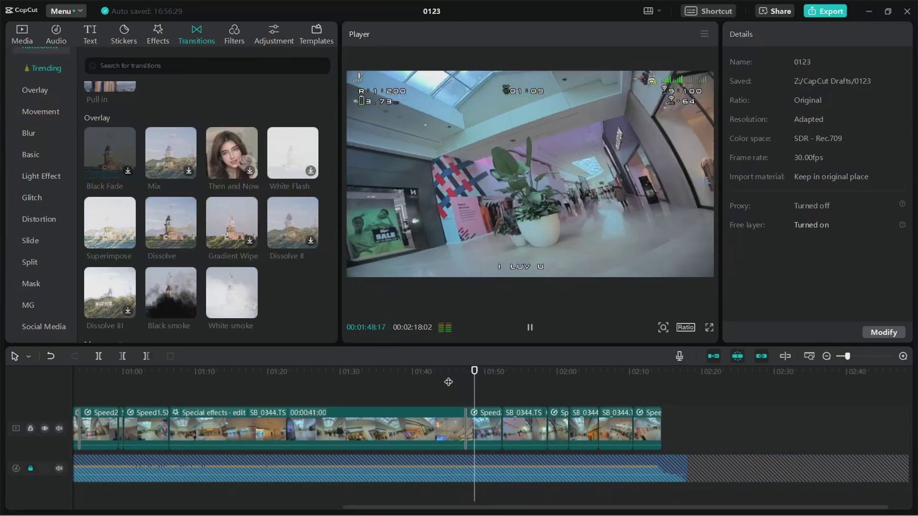
left_click(446, 376)
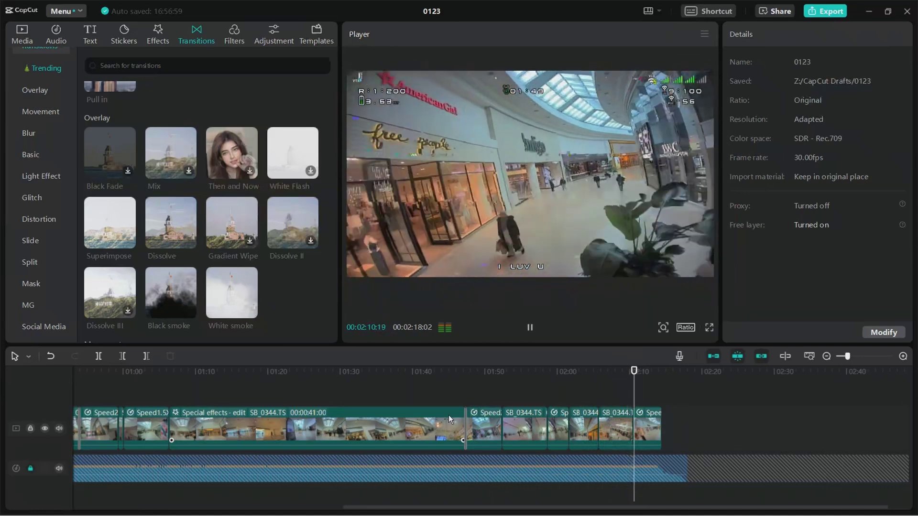
key("space")
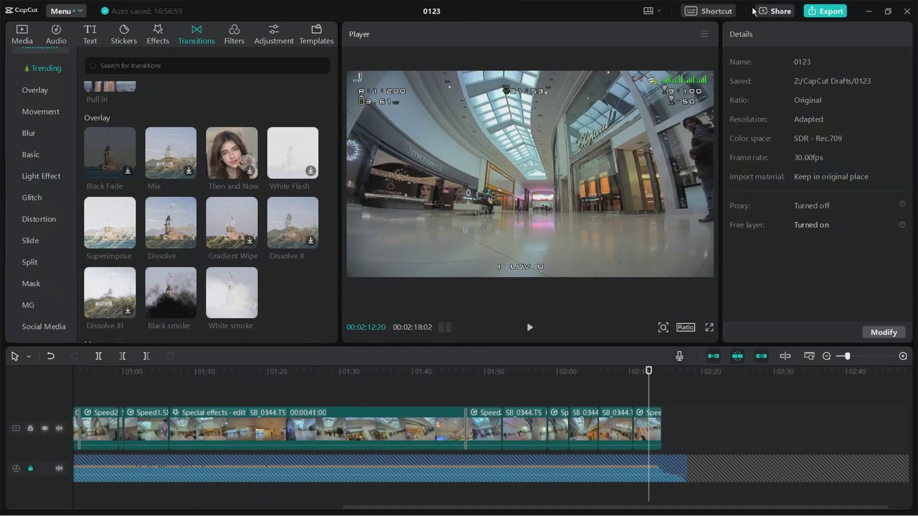
Minimize the video editor and bring up the 4K Video Downloader folder in File Explorer.
left_click(869, 11)
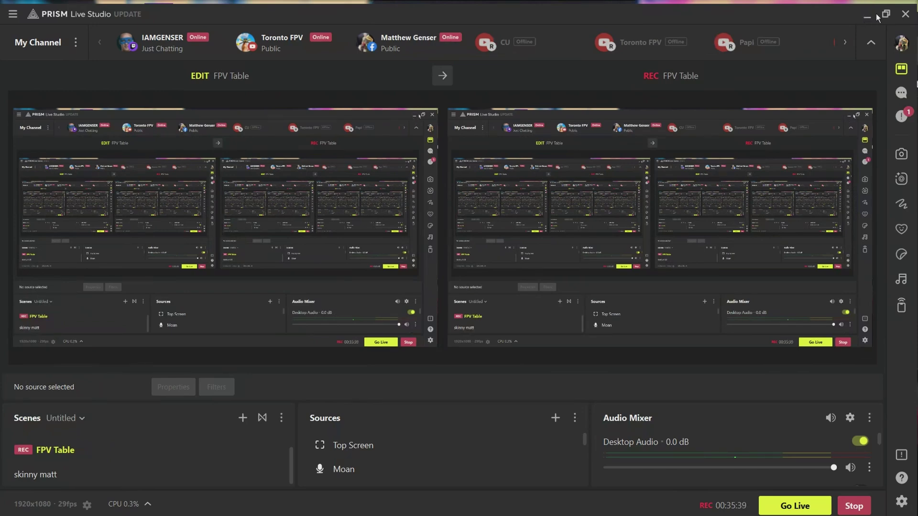
left_click(177, 506)
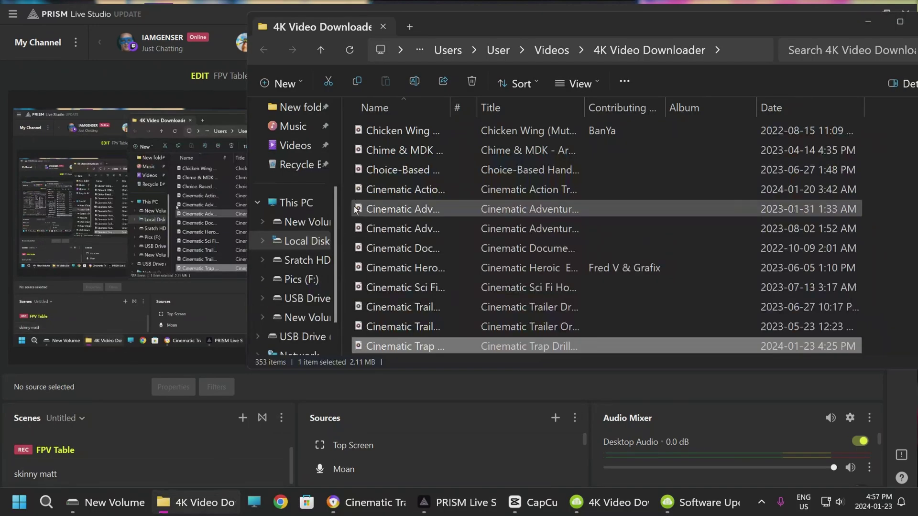
Open the intro ending folder on the Sratch HD (E:) drive and locate the Mr Snake End clip.
left_click(306, 260)
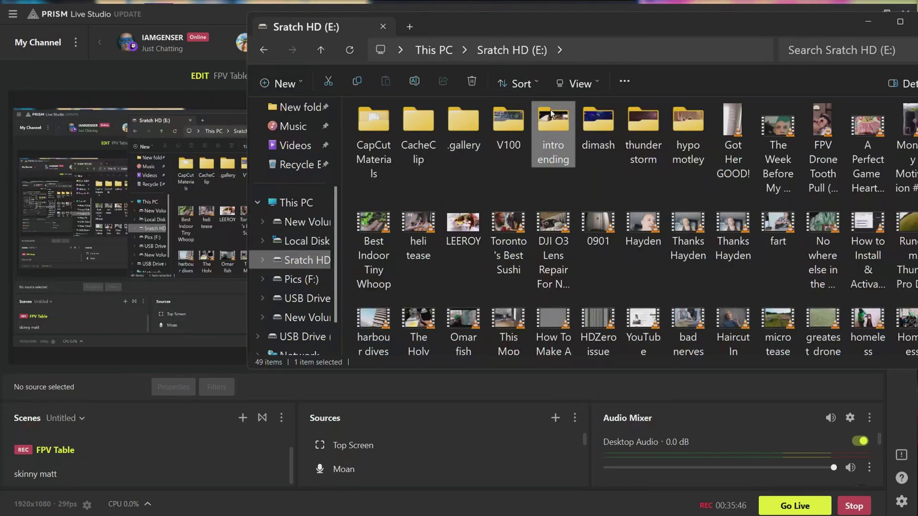
double_click(551, 117)
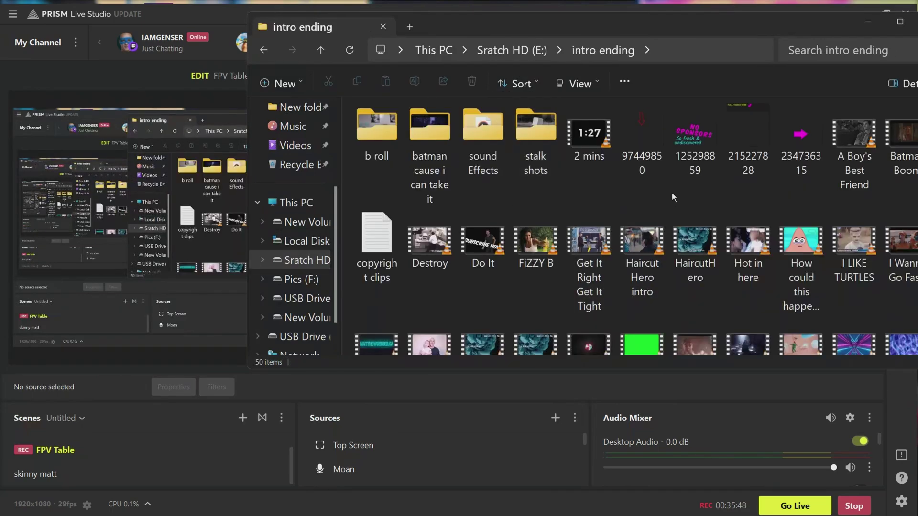
scroll(673, 196, "down", 5)
scroll(656, 253, "up", 5)
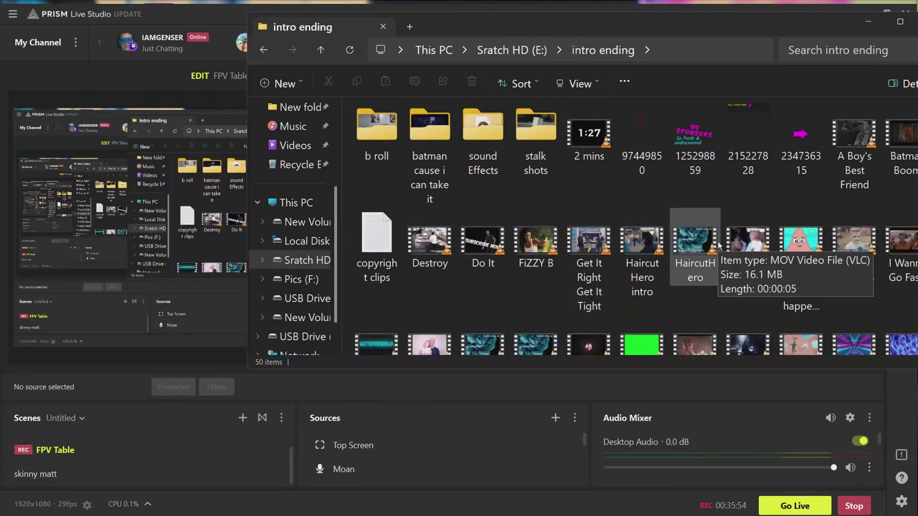
scroll(716, 249, "down", 3)
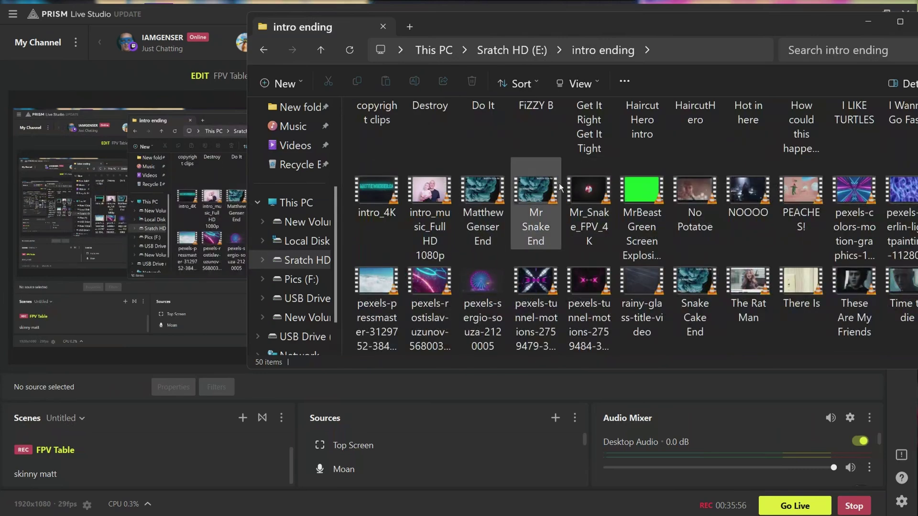
Import the Mr Snake End clip into the project media and place it after the last clip on the video track.
left_click(555, 196)
key("alt+Tab")
key("alt+Tab")
key("alt+Tab")
left_click_drag(552, 194, 697, 435)
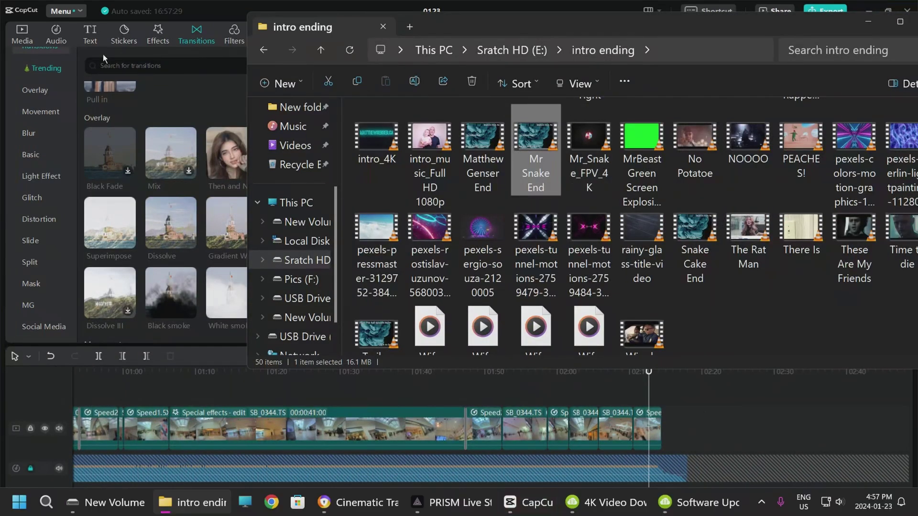
left_click(22, 33)
key("alt+Tab")
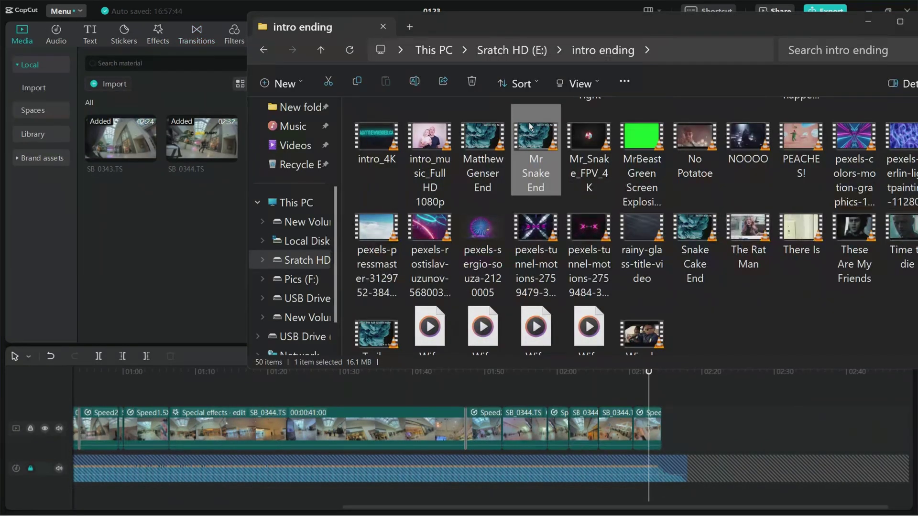
left_click_drag(529, 122, 191, 235)
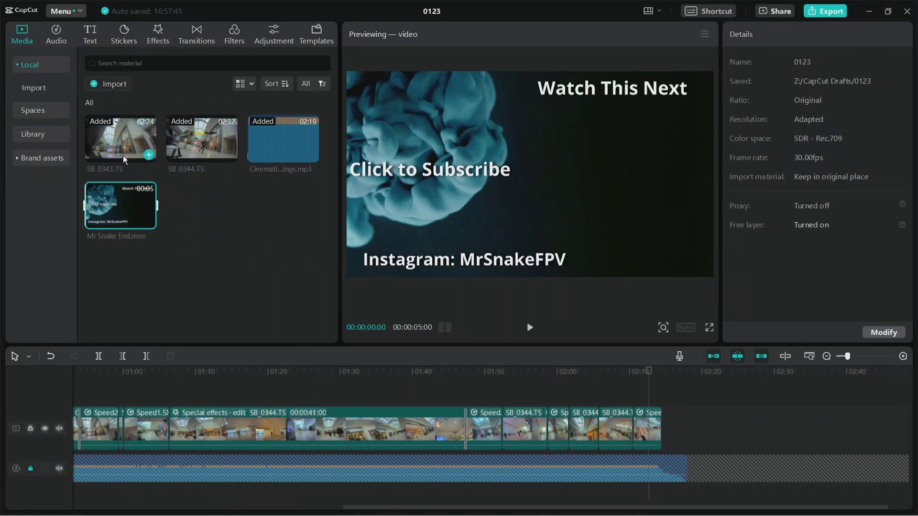
left_click_drag(117, 205, 662, 425)
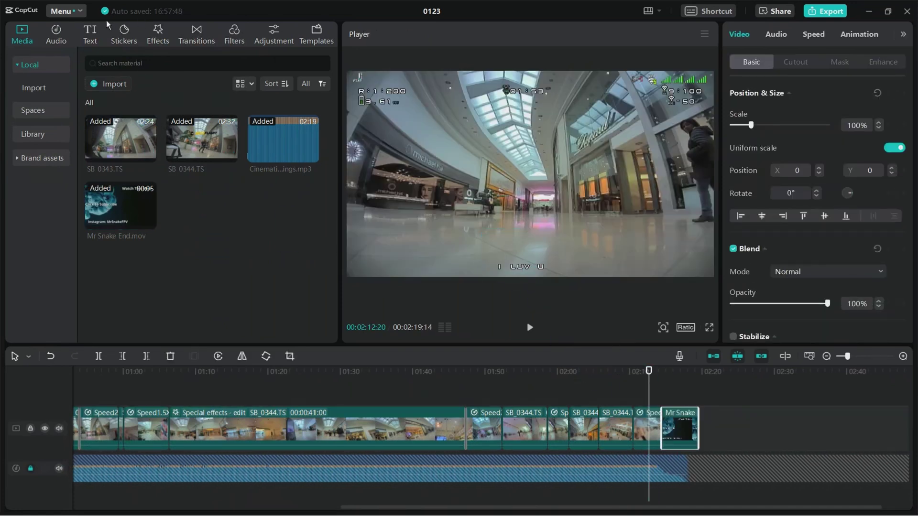
Apply the Overlay transition Black smoke at the cut before the Mr Snake End clip and play it through to 00:02:17:18.
left_click(162, 40)
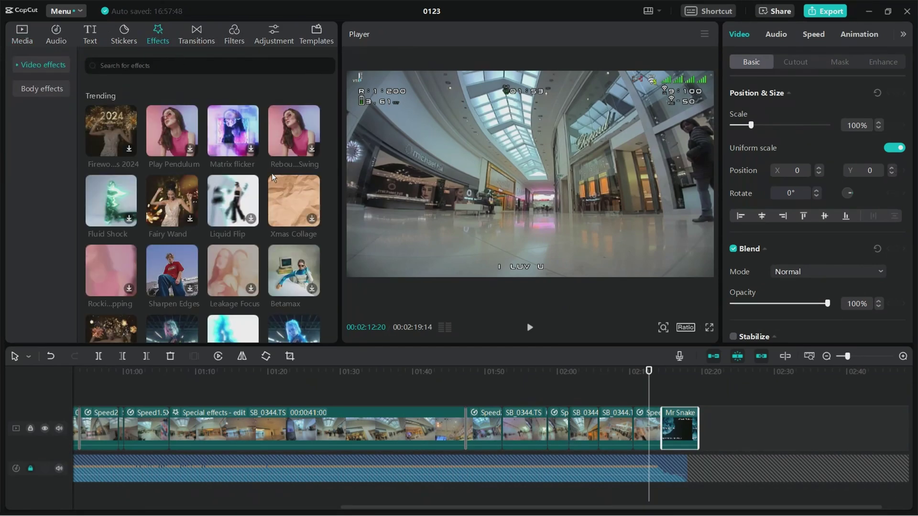
scroll(234, 192, "down", 3)
scroll(234, 193, "down", 1)
left_click(196, 36)
left_click_drag(170, 223, 656, 418)
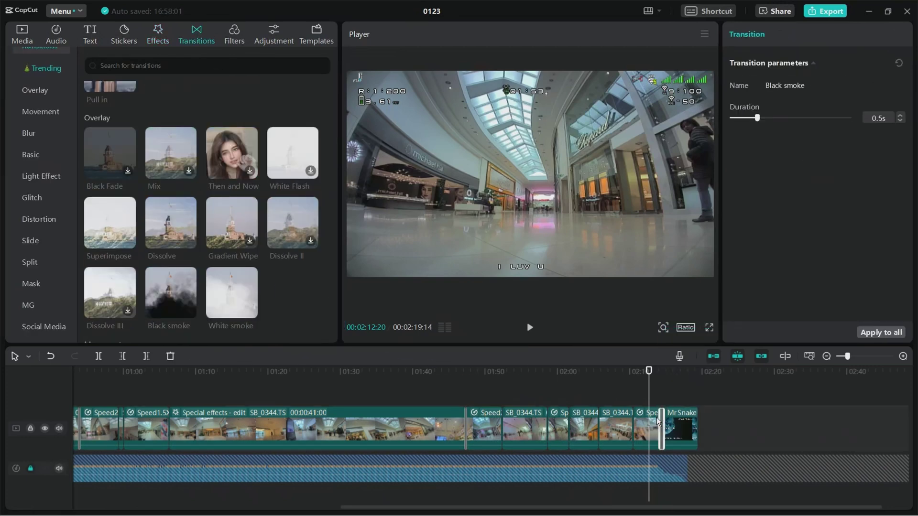
key("space")
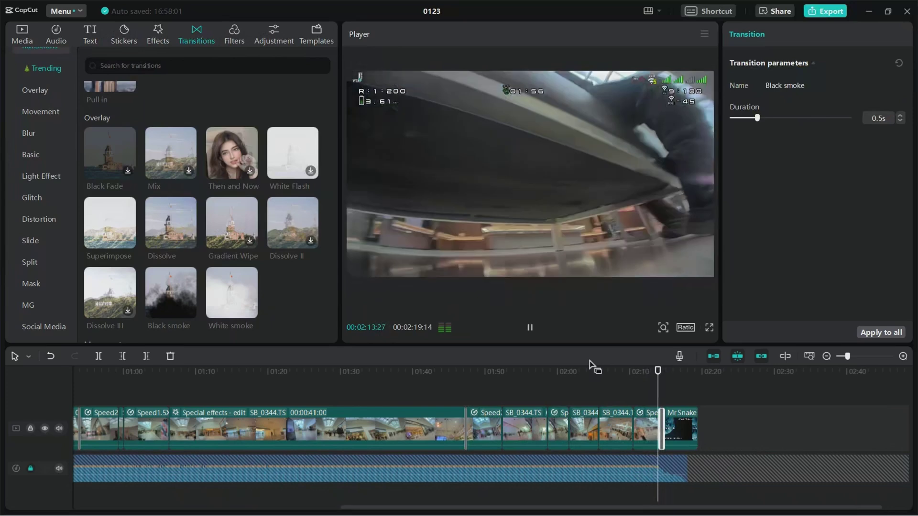
key("space")
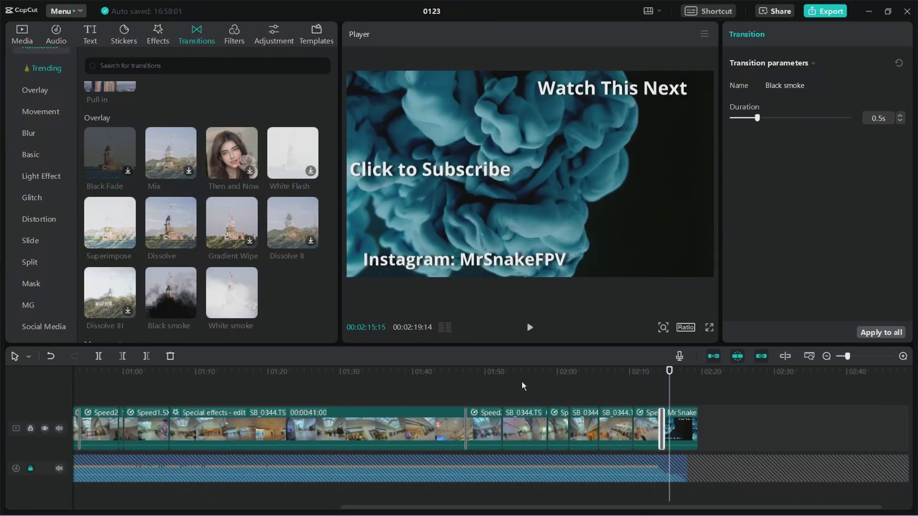
key("space")
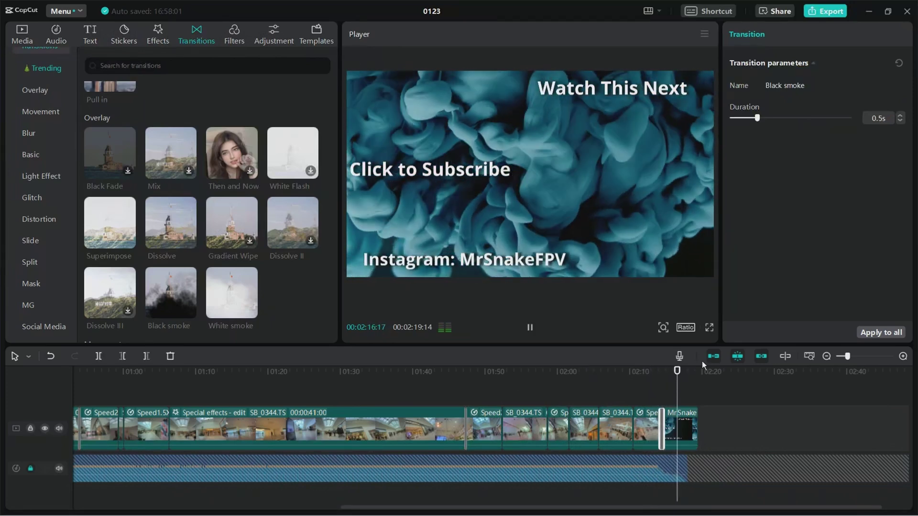
key("space")
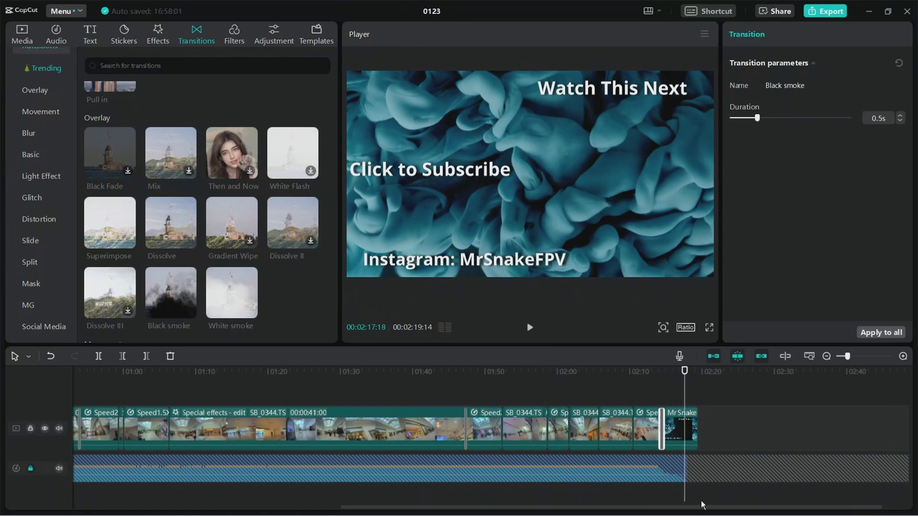
Scrub back through the timeline to the start and position the playhead at 00:00:19:15 on the red car shot.
left_click(570, 384)
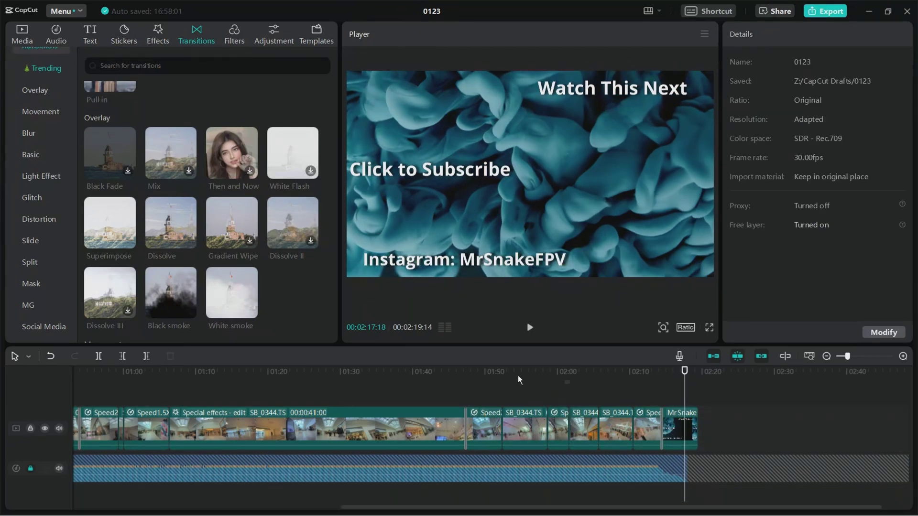
left_click(314, 374)
left_click_drag(315, 373, 410, 375)
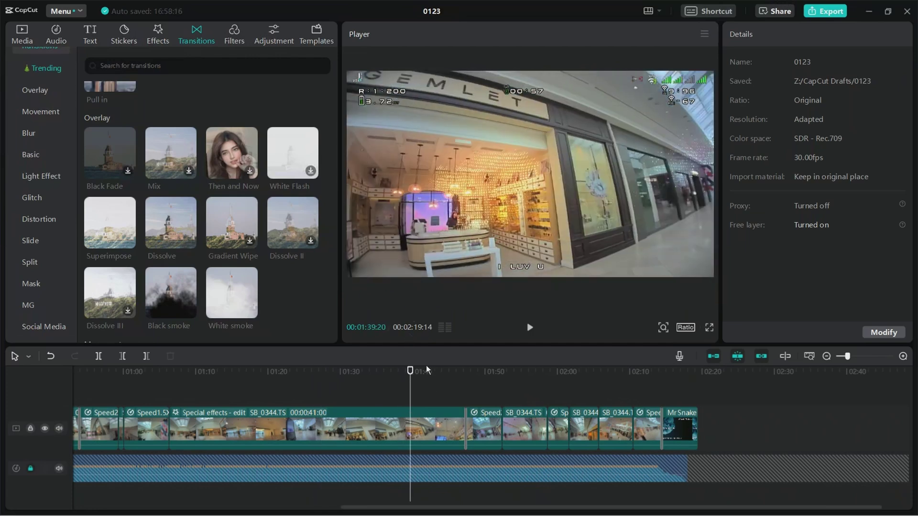
left_click(418, 375)
left_click_drag(419, 376, 29, 354)
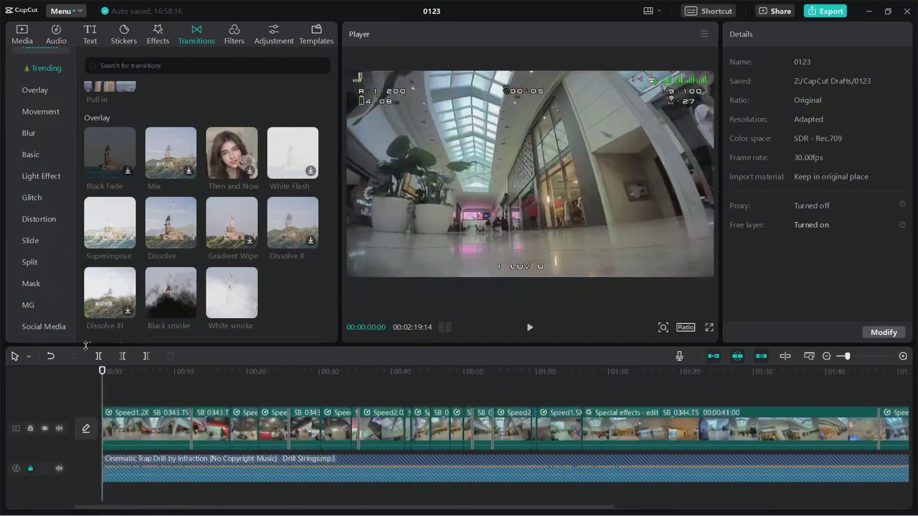
mouse_move(174, 514)
left_click_drag(204, 371, 243, 381)
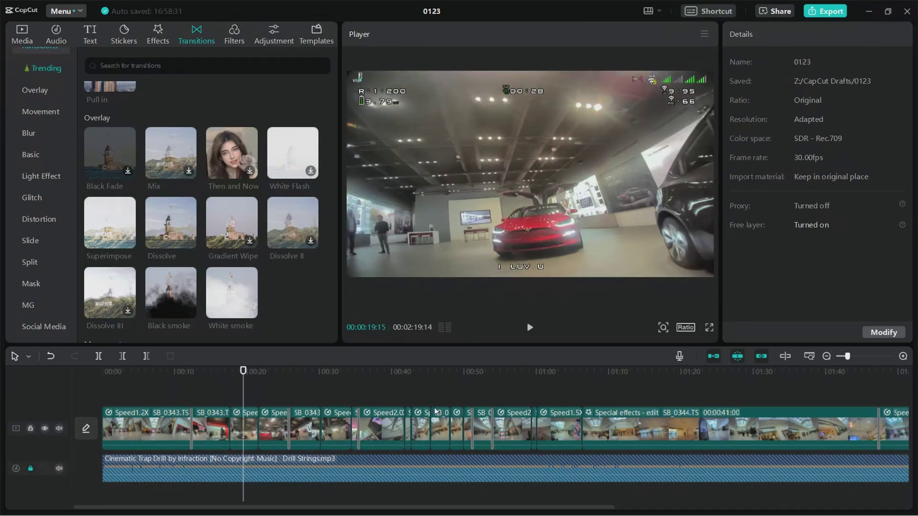
Select the clip at 00:00:19:15 and open its basic colour and lightness adjustments.
left_click(247, 430)
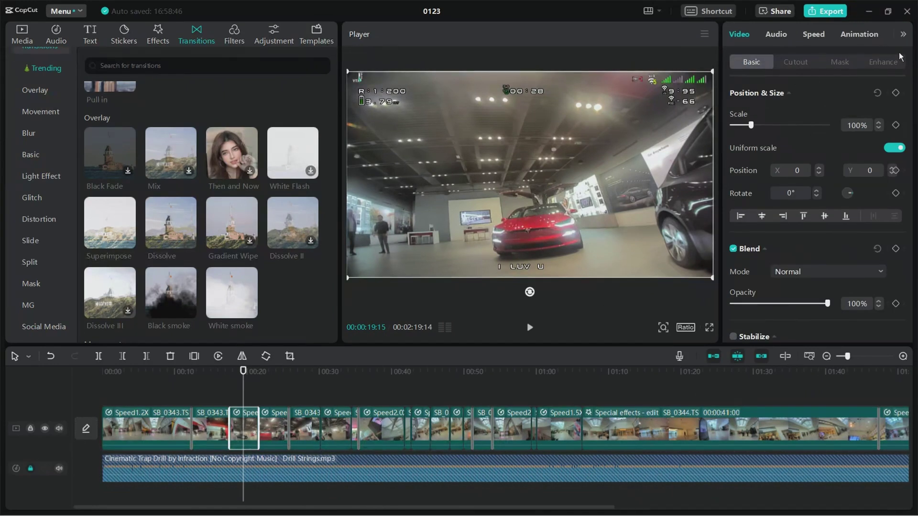
left_click(880, 60)
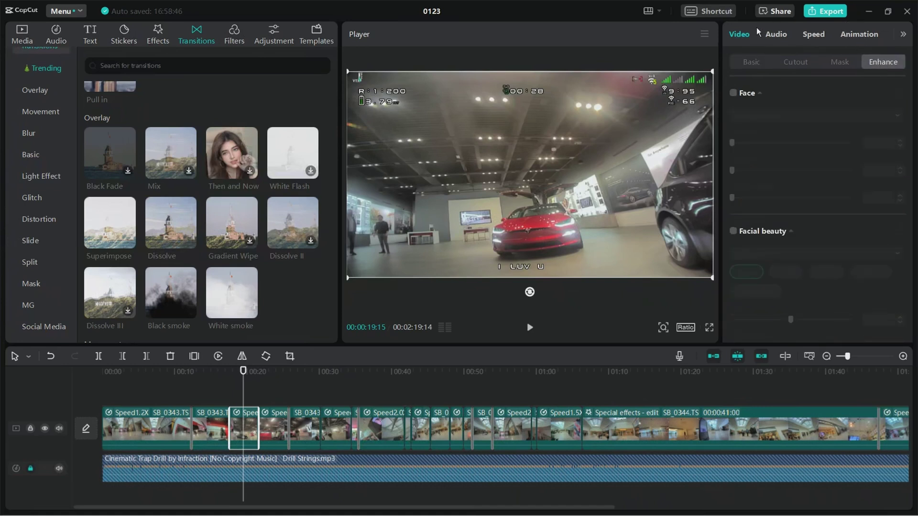
left_click(751, 62)
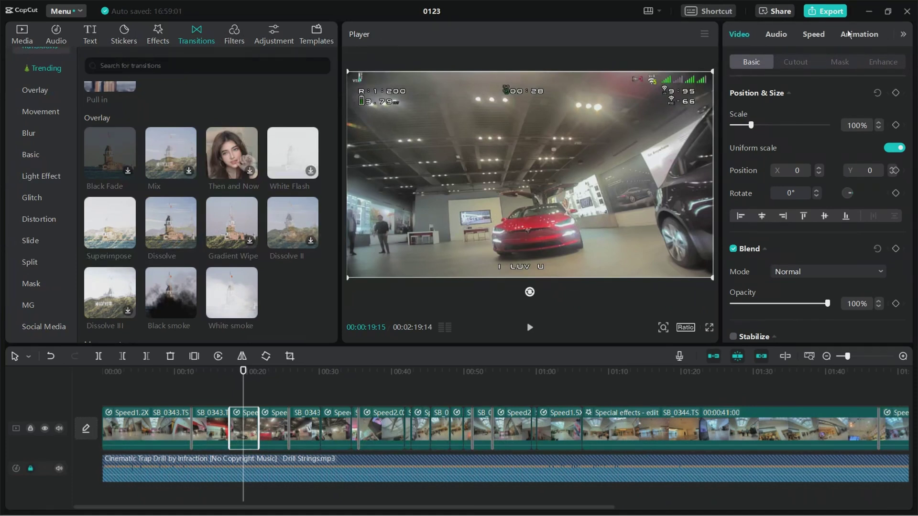
left_click(903, 34)
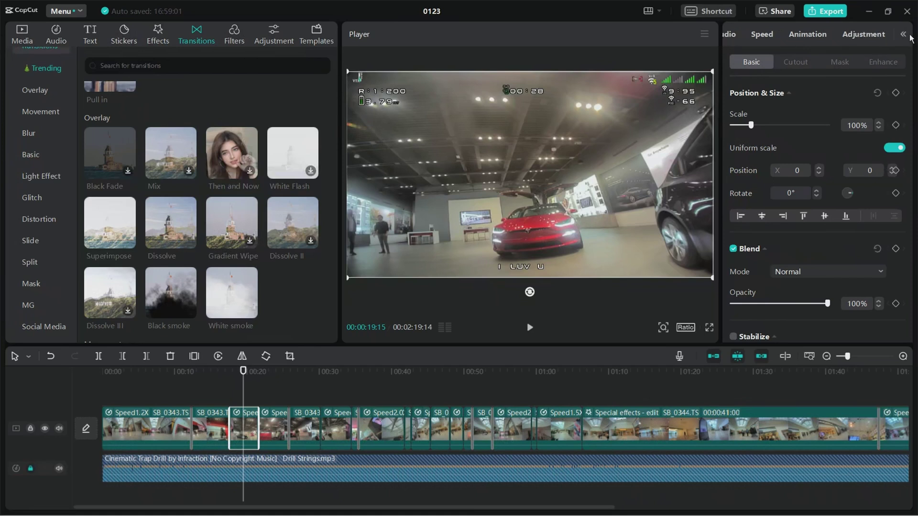
left_click(858, 33)
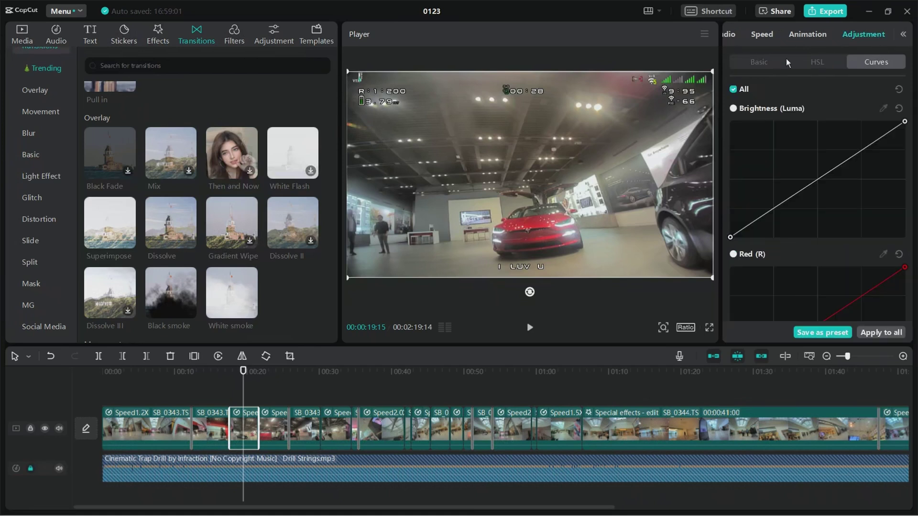
left_click(764, 61)
scroll(824, 186, "down", 2)
scroll(824, 180, "down", 1)
scroll(825, 178, "up", 2)
scroll(824, 178, "down", 3)
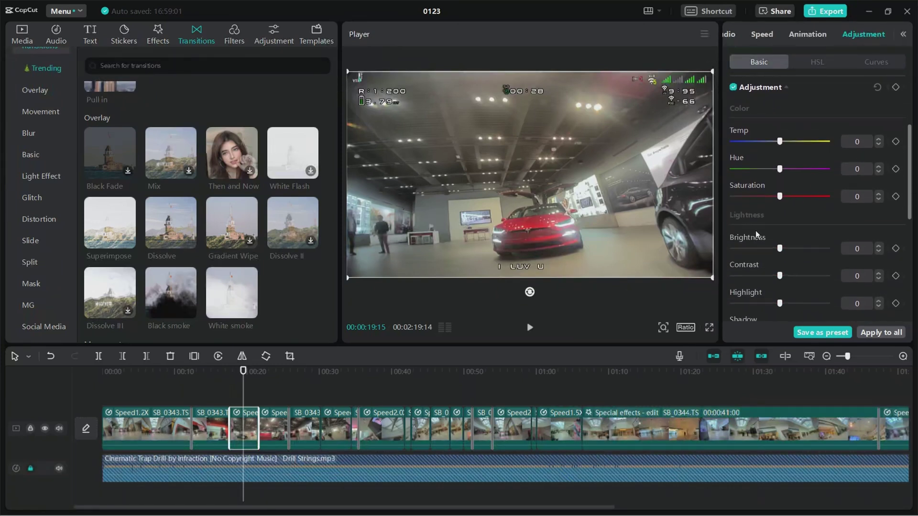
Set the red car clip's Temp to -4 and Saturation to 4, trying Brightness at 6 before returning it to 0.
left_click_drag(779, 123, 776, 126)
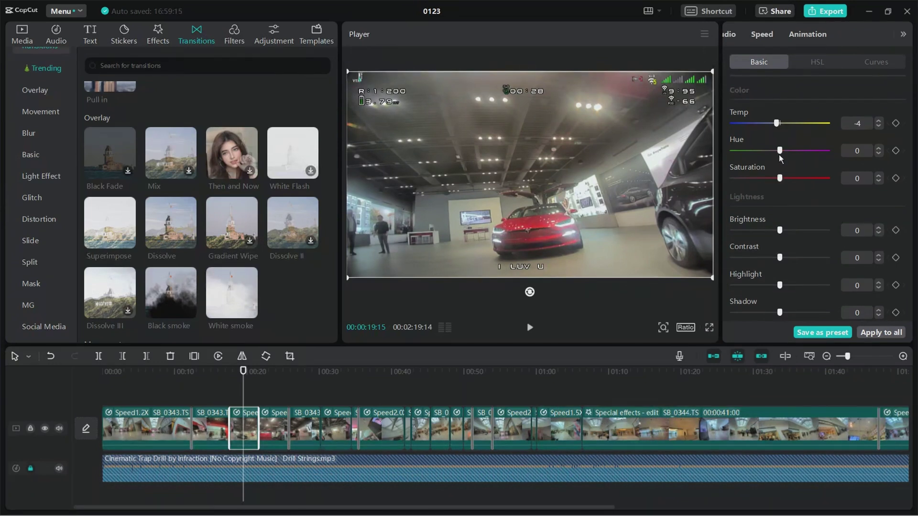
left_click_drag(781, 181, 783, 176)
left_click_drag(779, 230, 784, 231)
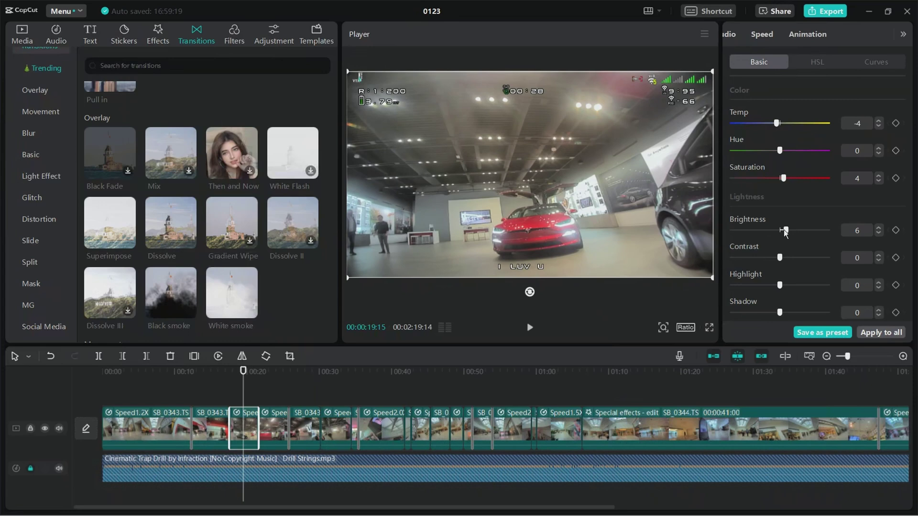
mouse_move(782, 231)
left_mouse_down()
mouse_move(768, 231)
mouse_move(781, 243)
left_mouse_up()
Set the clip's Contrast to 16, Highlight to 13, Shadow to -10 and Whites to 4.
left_click_drag(780, 258, 802, 253)
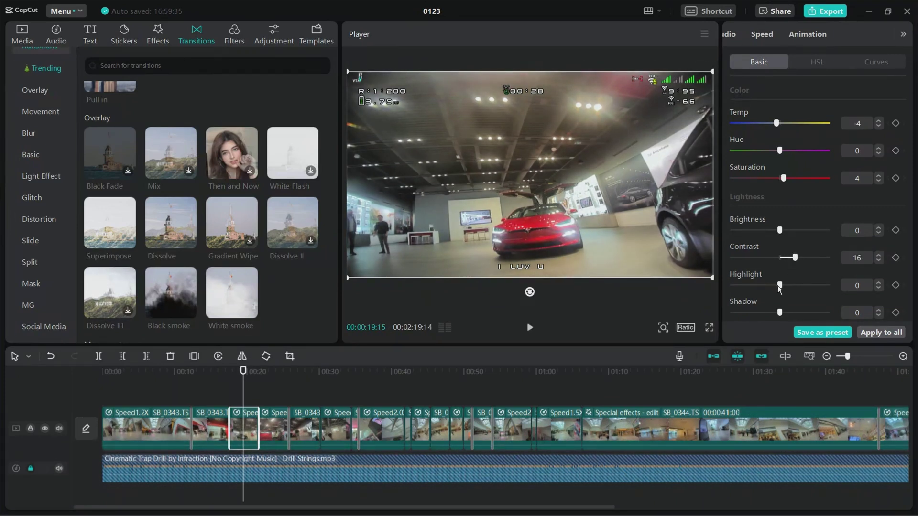
left_click_drag(780, 286, 792, 286)
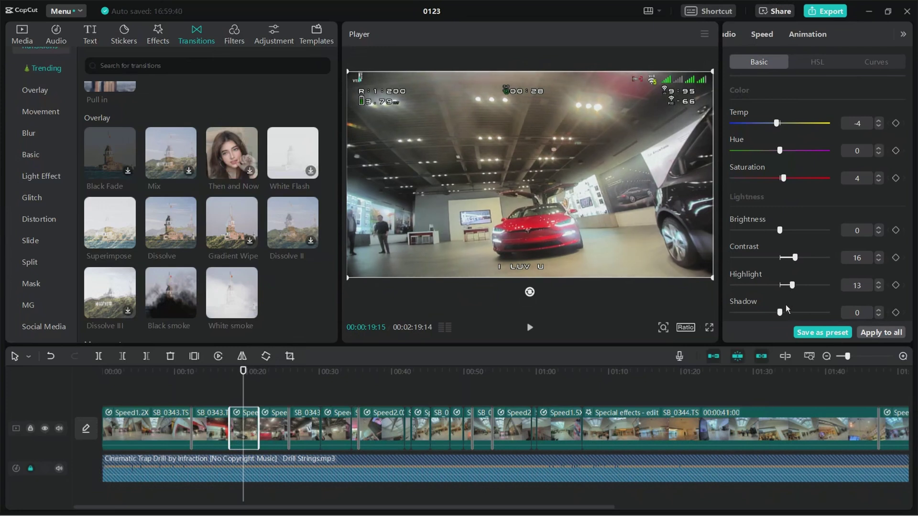
left_click_drag(780, 313, 770, 313)
scroll(790, 244, "down", 3)
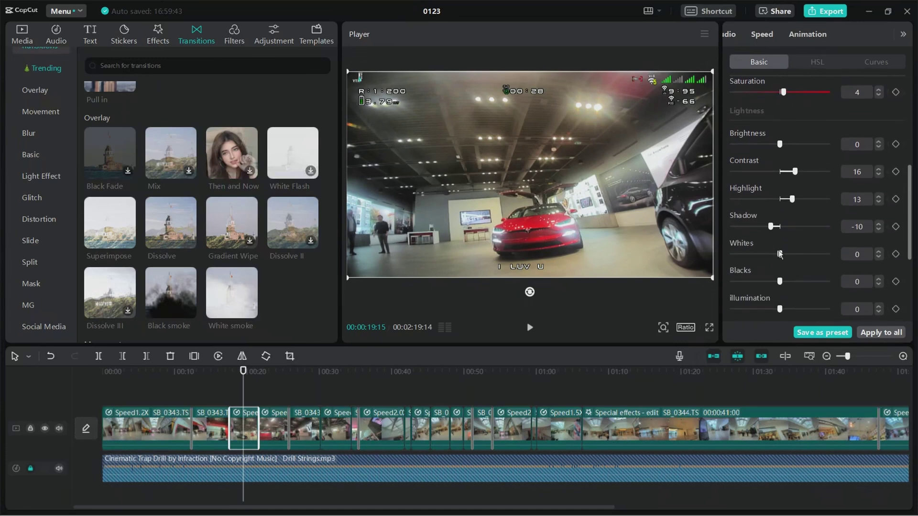
mouse_move(779, 259)
left_mouse_down()
mouse_move(791, 262)
mouse_move(776, 267)
mouse_move(784, 255)
left_mouse_up()
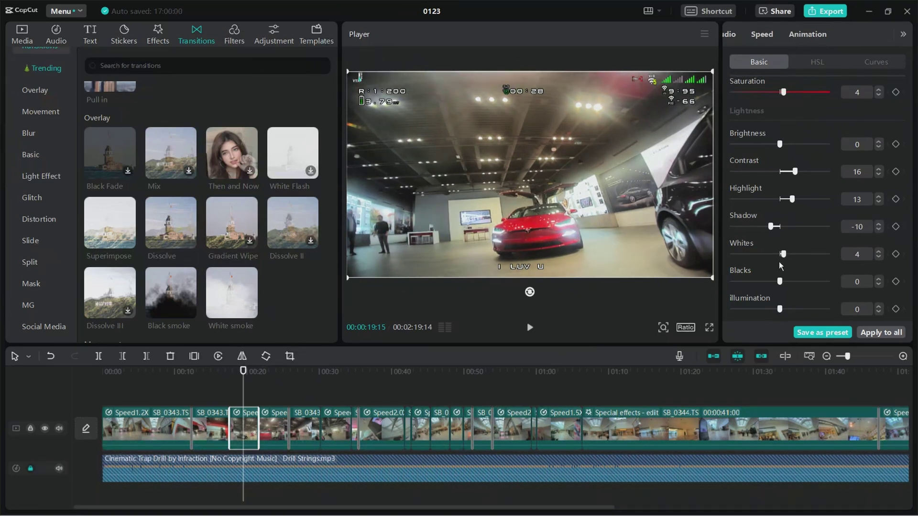
Try several Blacks levels on the clip, including -6, -5 and -1, and settle on -3.
left_click_drag(780, 282, 774, 282)
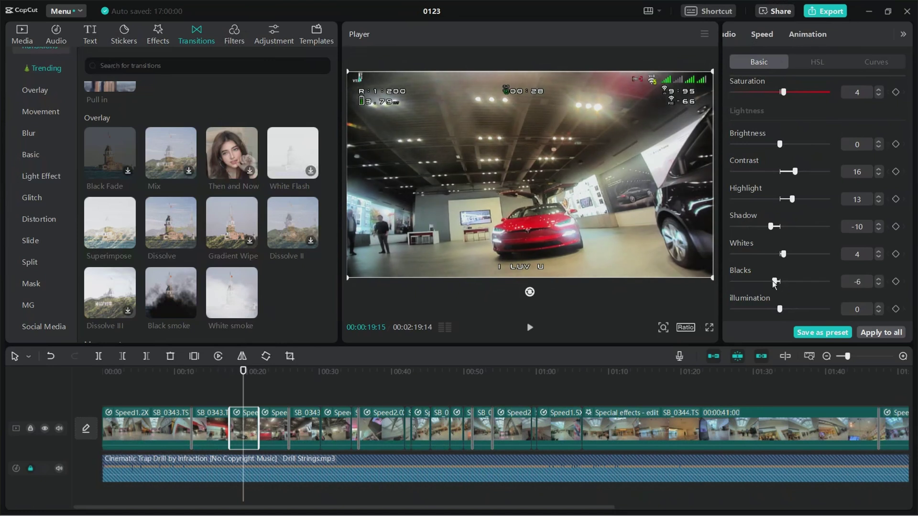
left_click_drag(775, 284, 777, 285)
left_click_drag(776, 281, 773, 287)
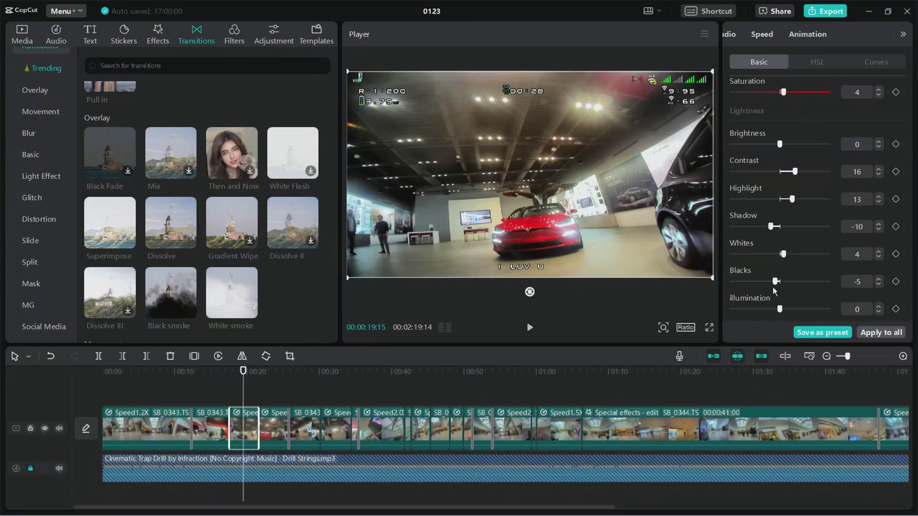
left_click(880, 279)
left_click(880, 279)
left_click(880, 278)
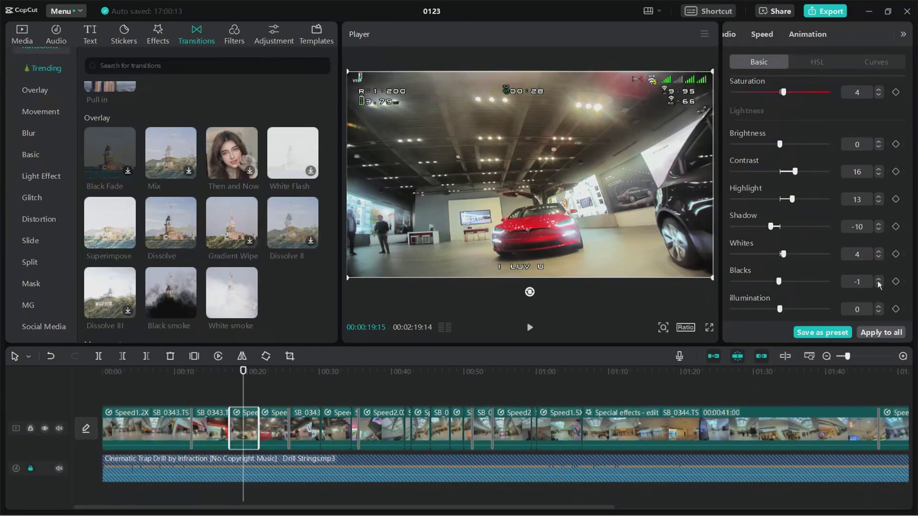
left_click(880, 285)
left_click(880, 286)
left_click(879, 278)
Set the clip's illumination to 13.
left_click_drag(782, 308, 793, 311)
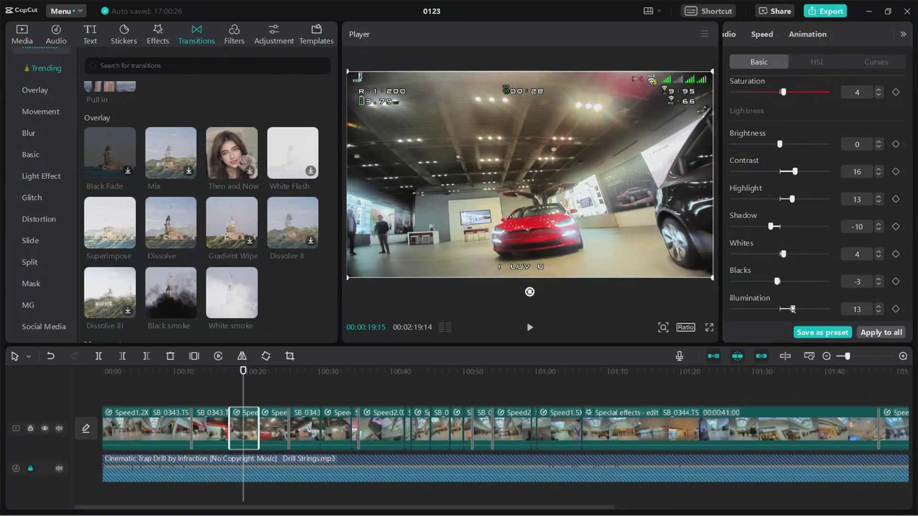
scroll(790, 295, "down", 2)
scroll(779, 287, "down", 5)
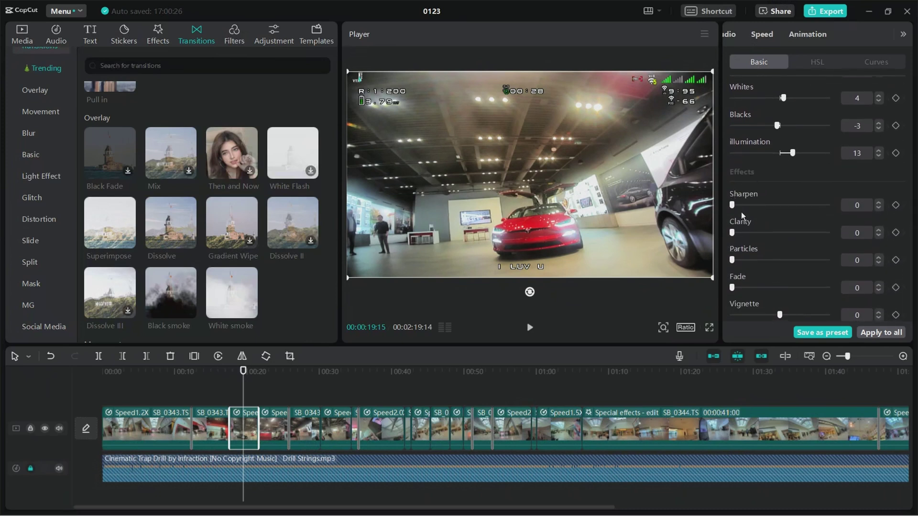
Set the clip's Sharpen to 13 and Clarity to 12, adjust its Vignette, and apply the adjustments to all clips.
mouse_move(736, 205)
left_mouse_down()
mouse_move(822, 202)
mouse_move(717, 208)
mouse_move(748, 217)
left_mouse_up()
mouse_move(736, 233)
left_mouse_down()
mouse_move(831, 233)
mouse_move(720, 233)
mouse_move(760, 233)
mouse_move(750, 233)
left_mouse_up()
left_click_drag(807, 316, 784, 319)
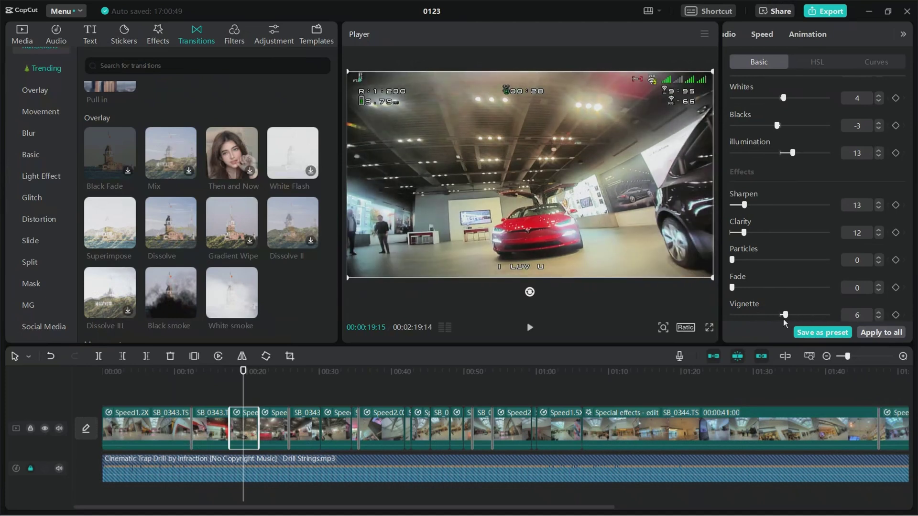
left_click_drag(780, 320, 768, 320)
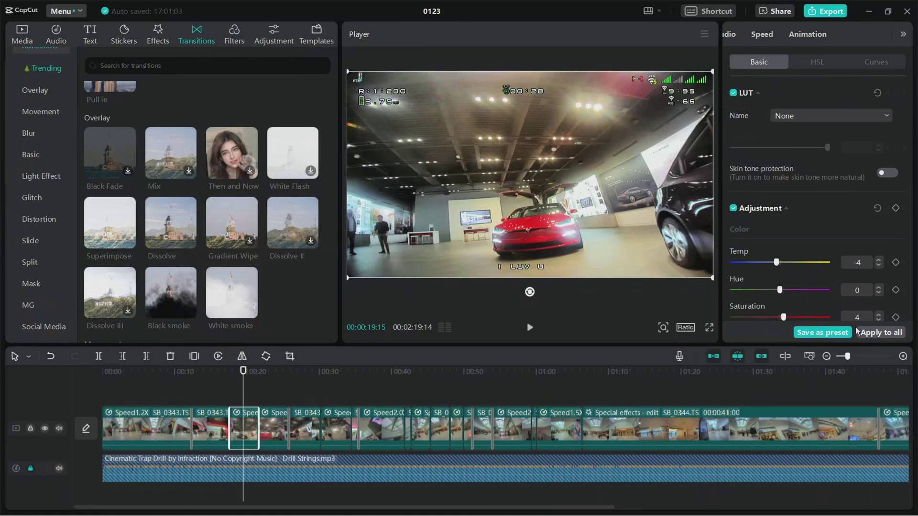
scroll(856, 239, "down", 8)
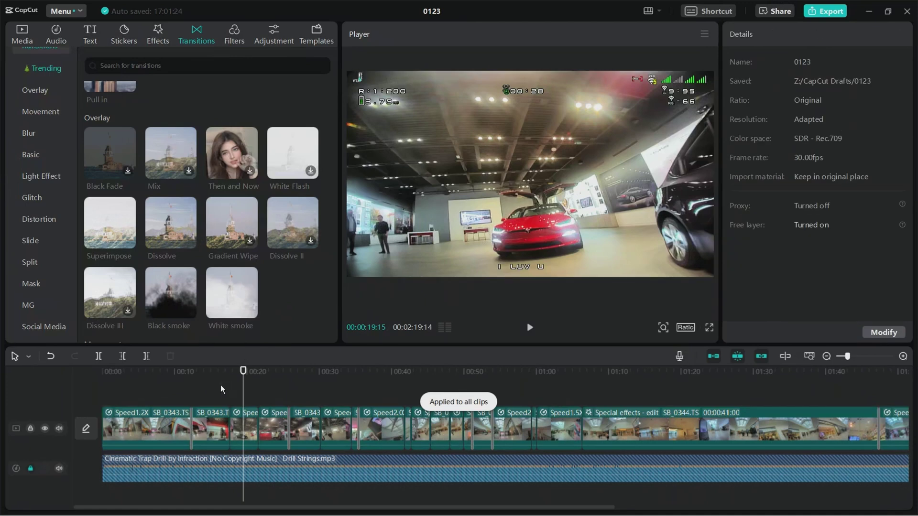
Play the edit from the beginning in full screen to review the colour correction across all clips.
left_click_drag(239, 387, 2, 411)
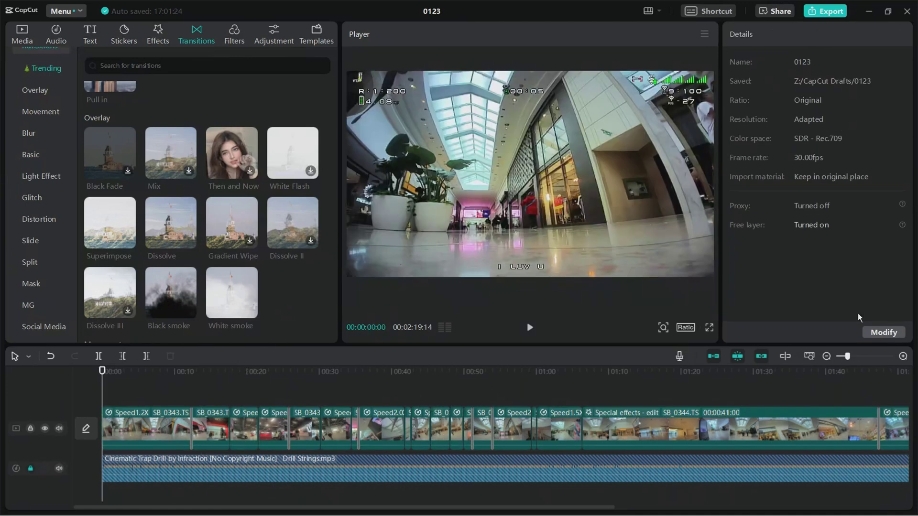
left_click(709, 328)
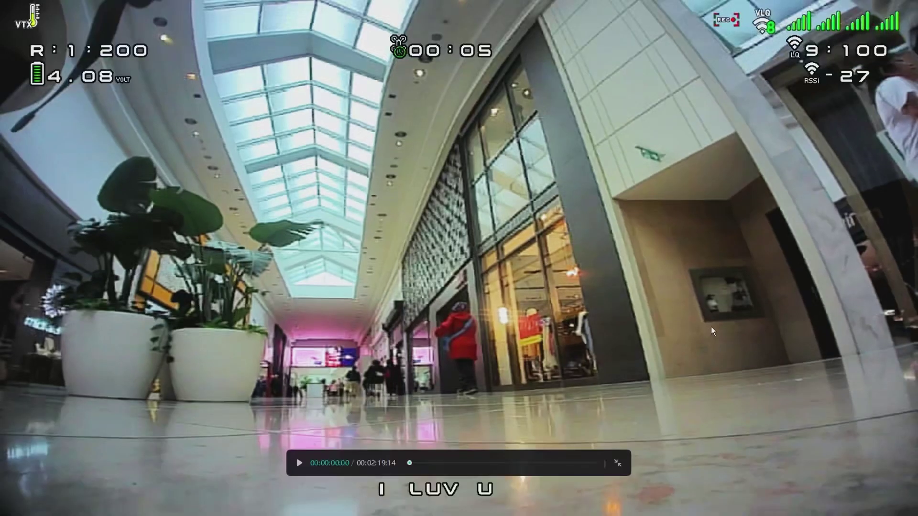
key("space")
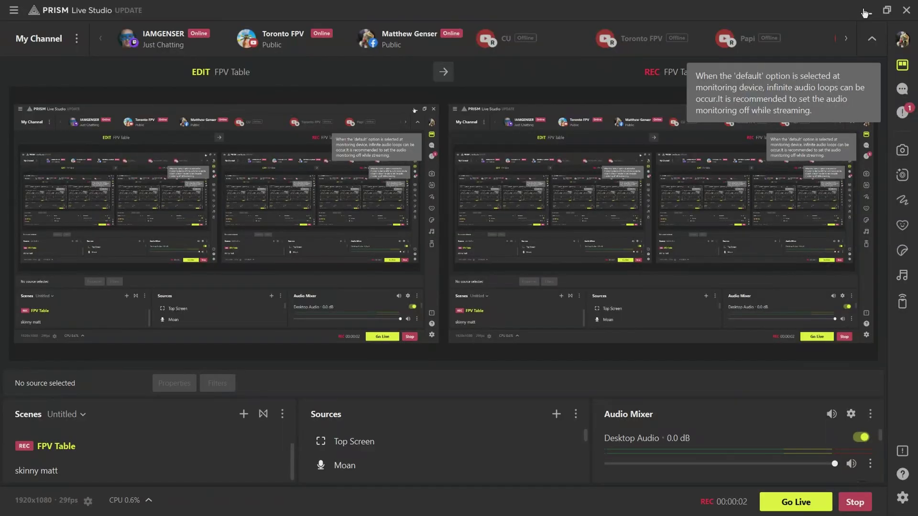
Minimize PRISM Live Studio, close its launcher window and switch back to CapCut.
left_click(865, 10)
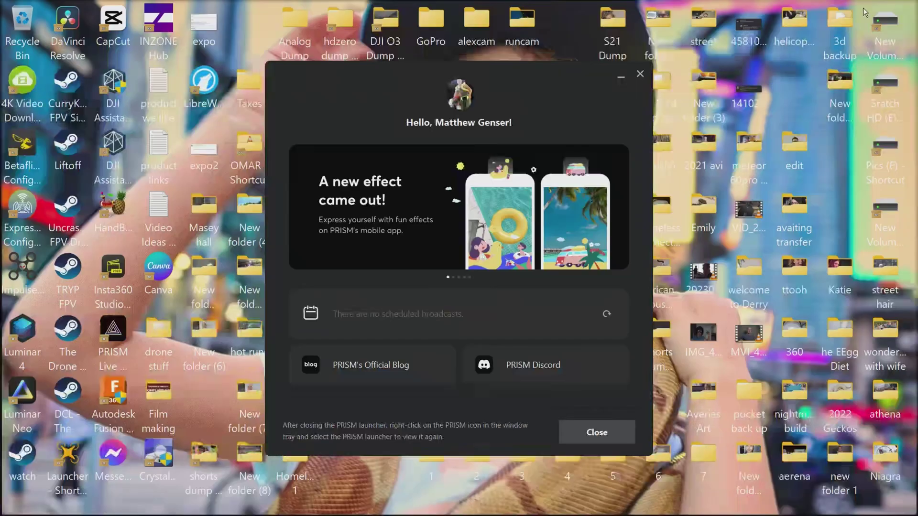
left_click(594, 436)
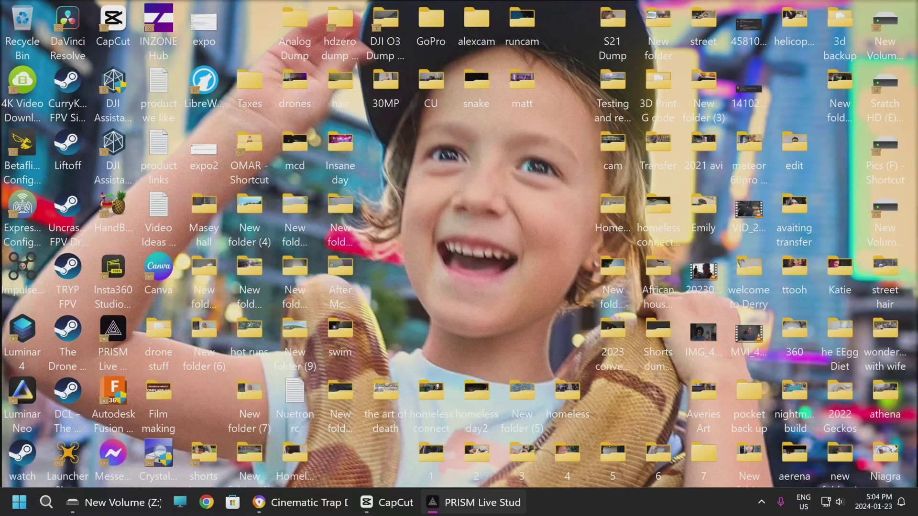
left_click(401, 503)
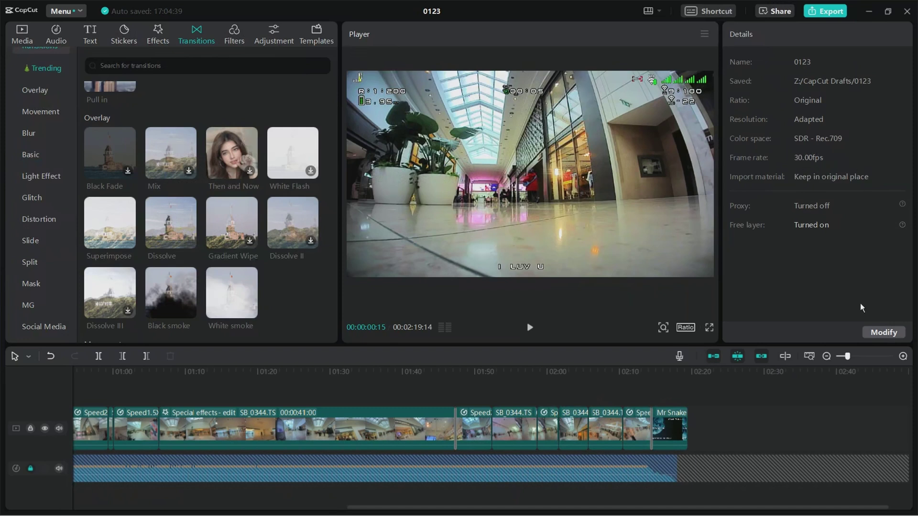
In the project settings, set the frame rate to 60.00 fps, rename the project "Elon Would Be Proud" and save.
left_click(883, 333)
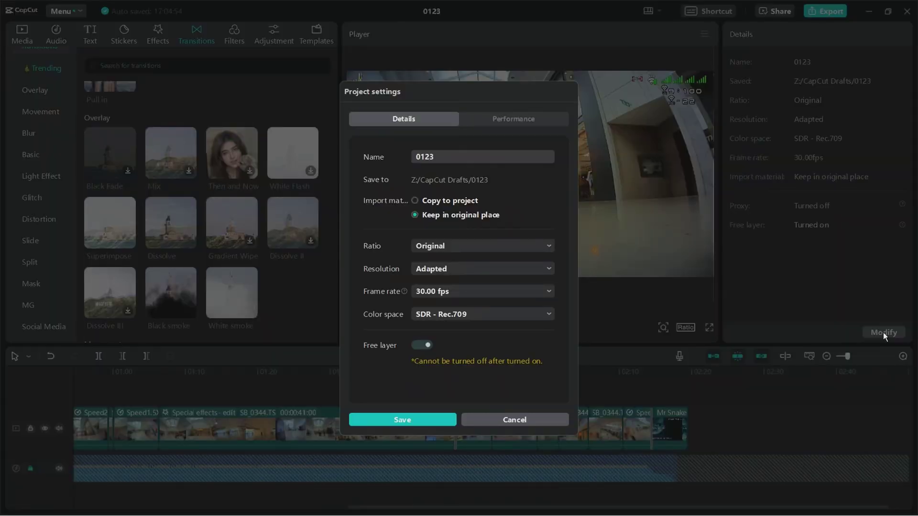
left_click(458, 296)
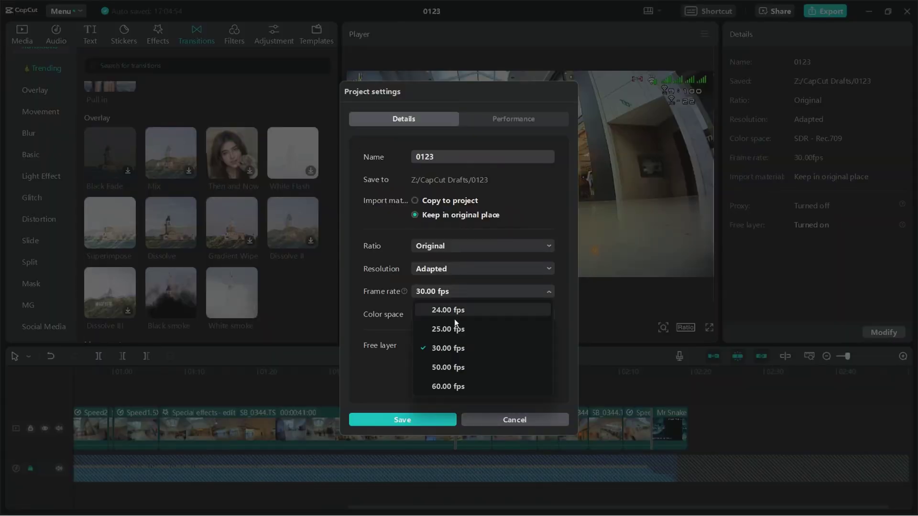
left_click(444, 385)
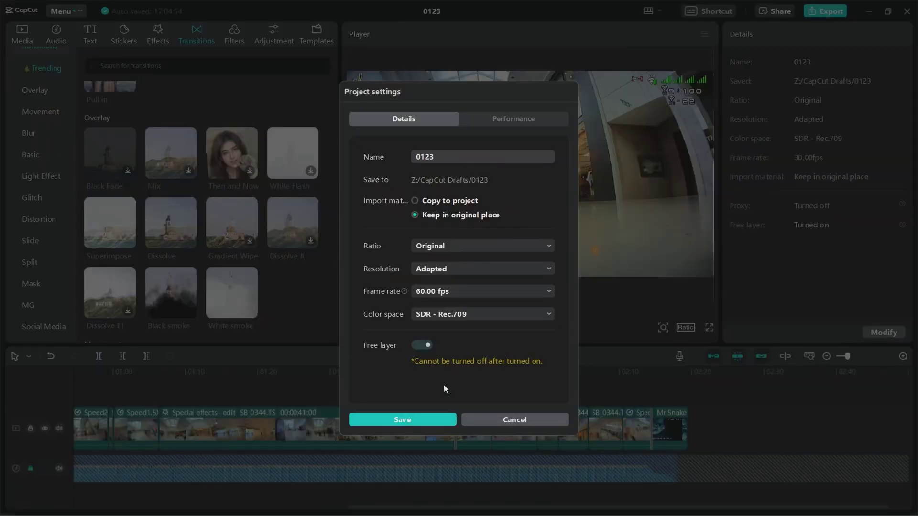
left_click(484, 271)
left_click(484, 269)
type("Elon Would Be Proud")
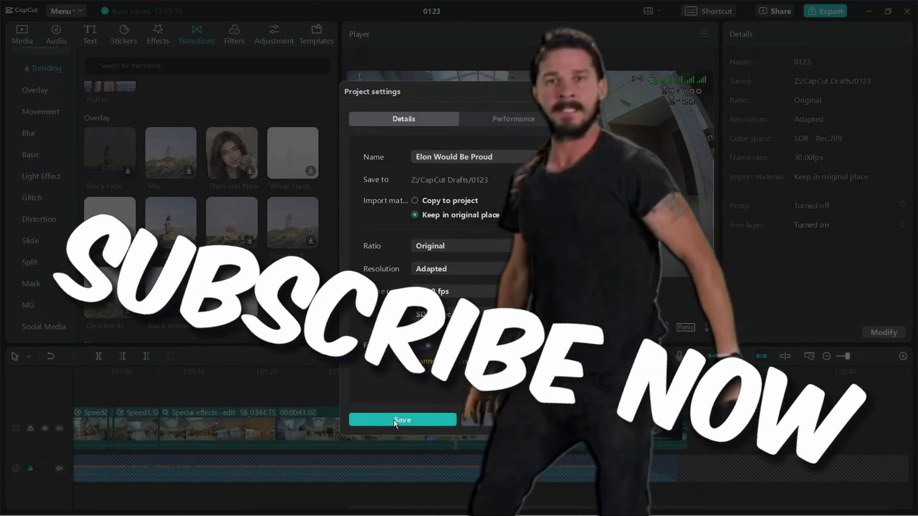
left_click(394, 420)
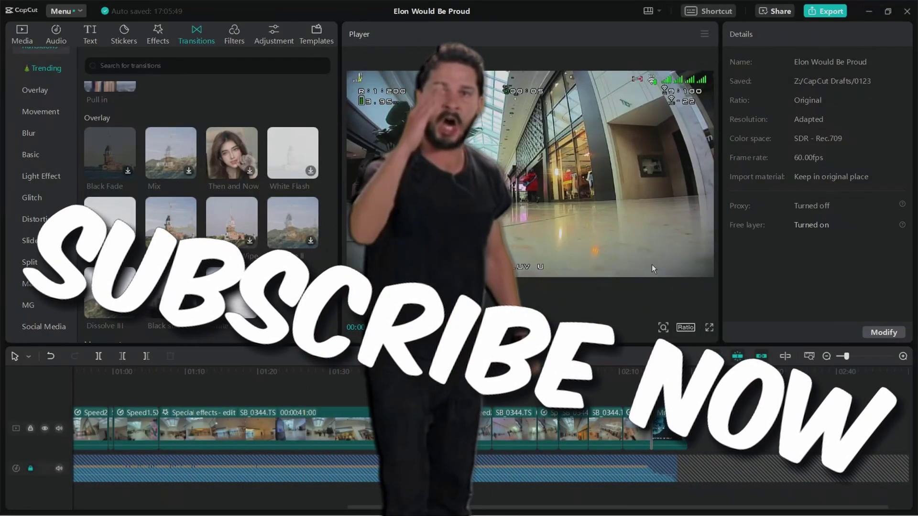